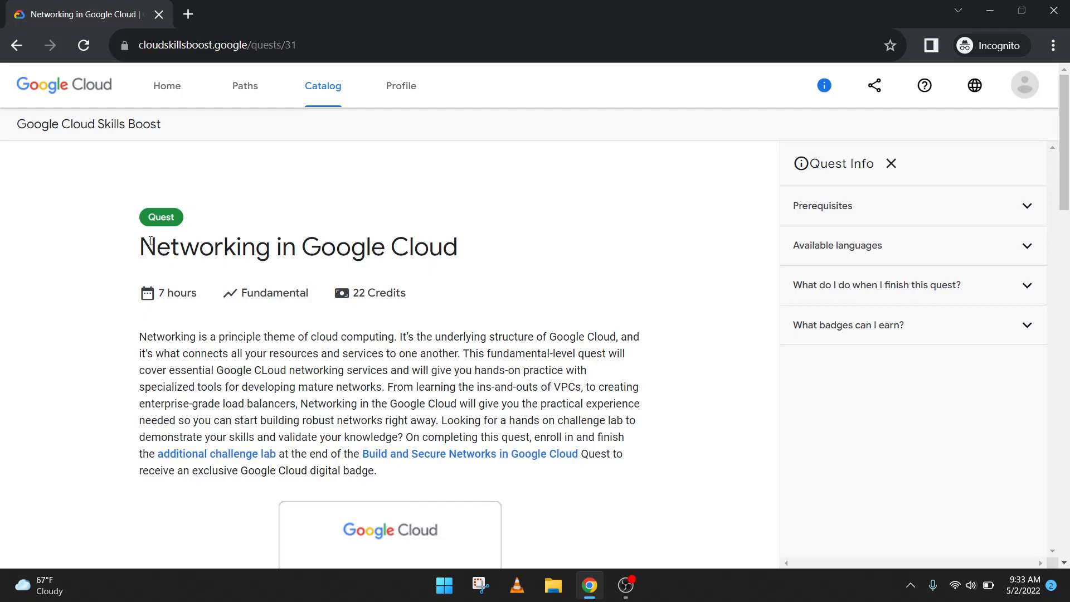
# - Open the Multiple VPC Networks lab from the Networking in Google Cloud quest
pyautogui.moveTo(143, 241); pyautogui.dragTo(457, 247)
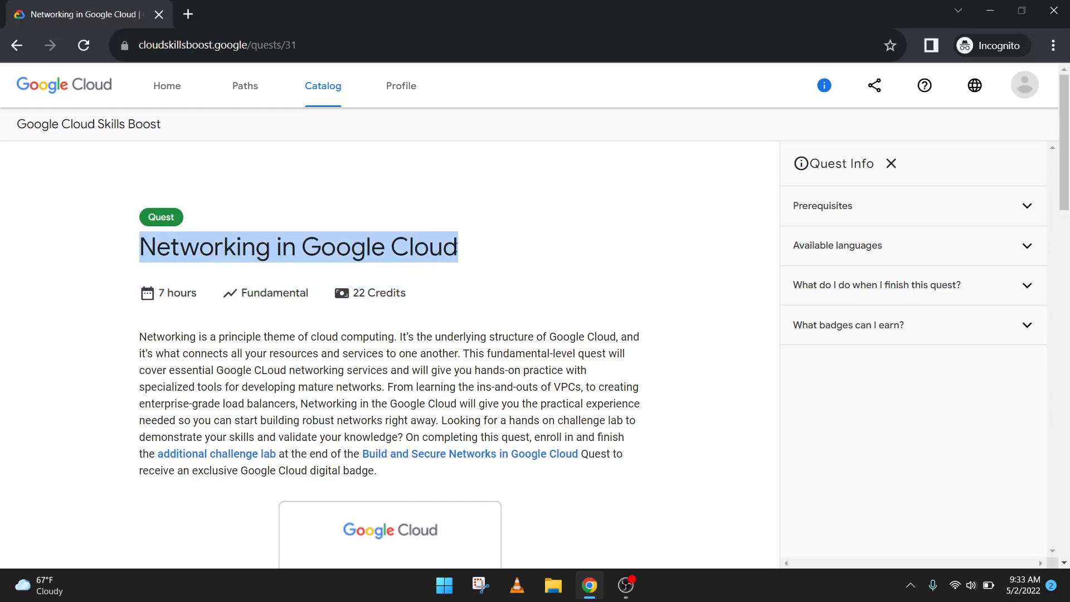
pyautogui.click(459, 258)
pyautogui.scroll(-8, 460, 265)
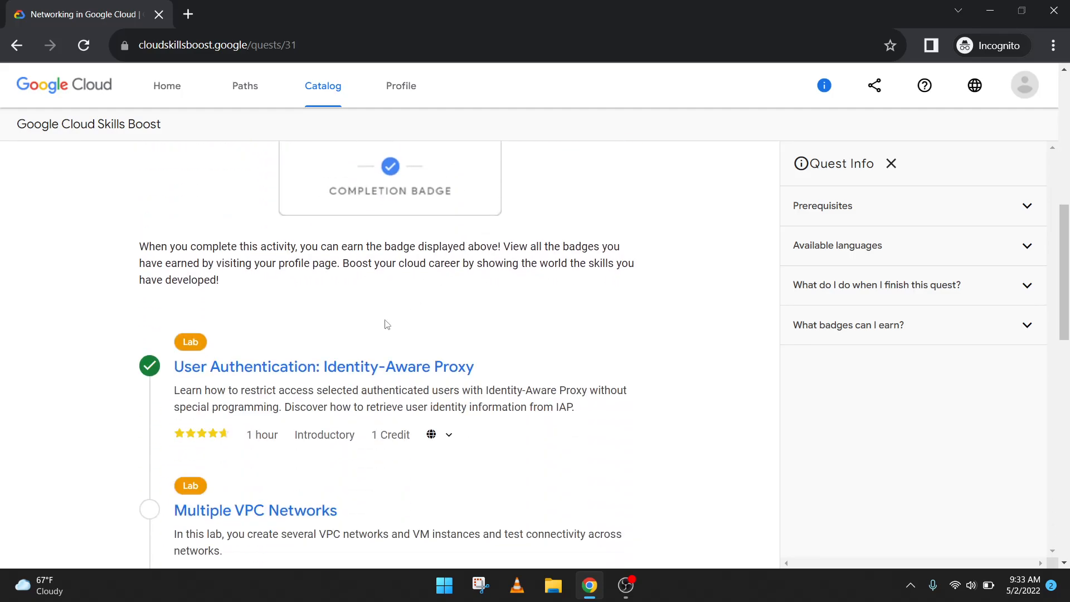
pyautogui.scroll(-3, 237, 372)
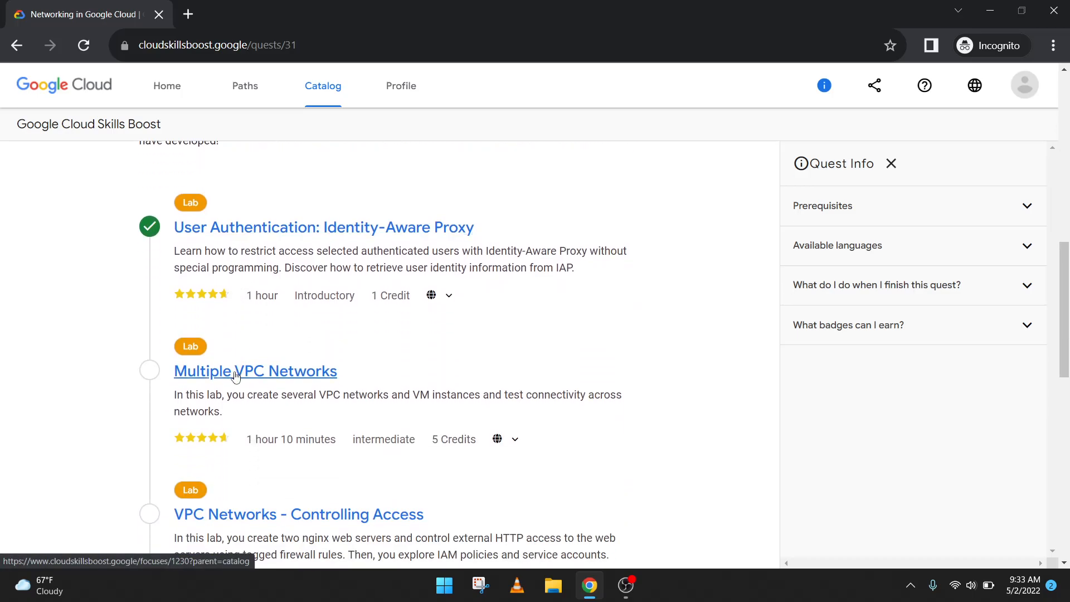
pyautogui.click(236, 377)
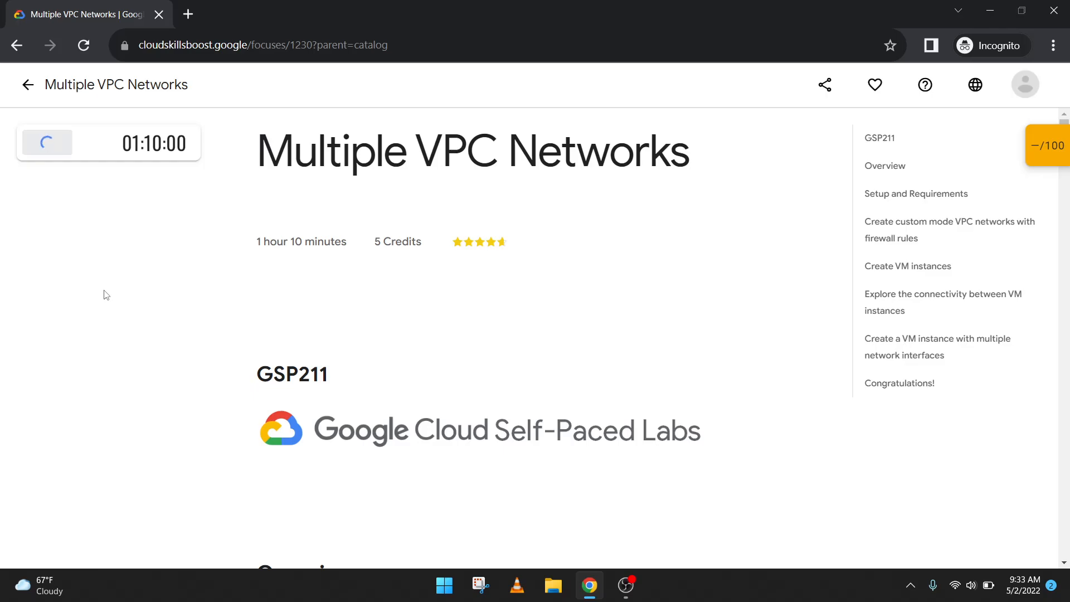
# - Open the Google console from the lab page and submit the lab's username on the Google sign-in page
pyautogui.click(68, 249)
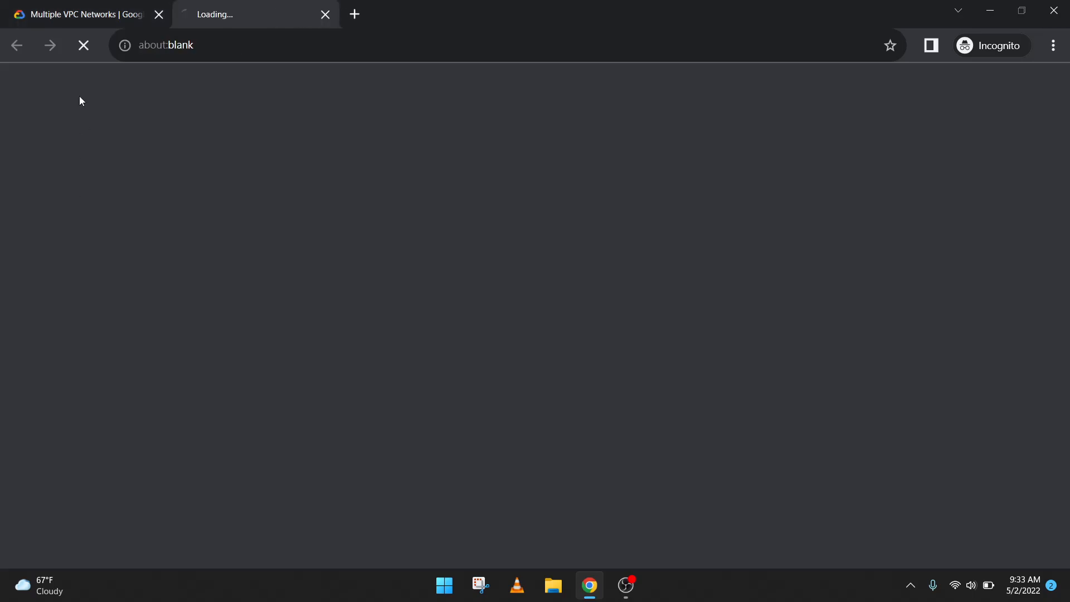
pyautogui.click(81, 15)
pyautogui.click(176, 297)
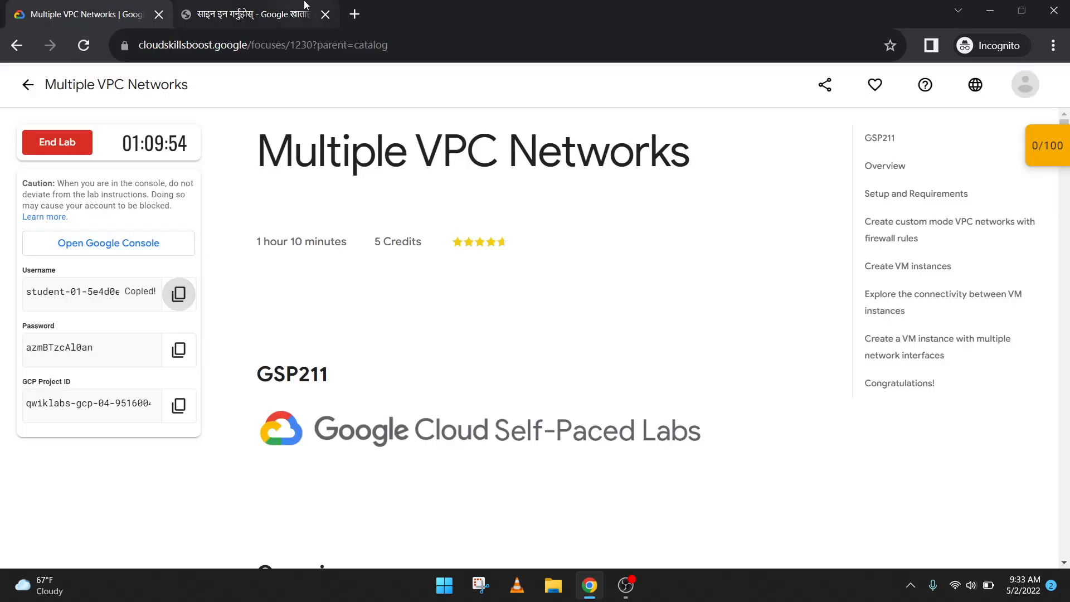
pyautogui.click(303, 8)
pyautogui.click(443, 330)
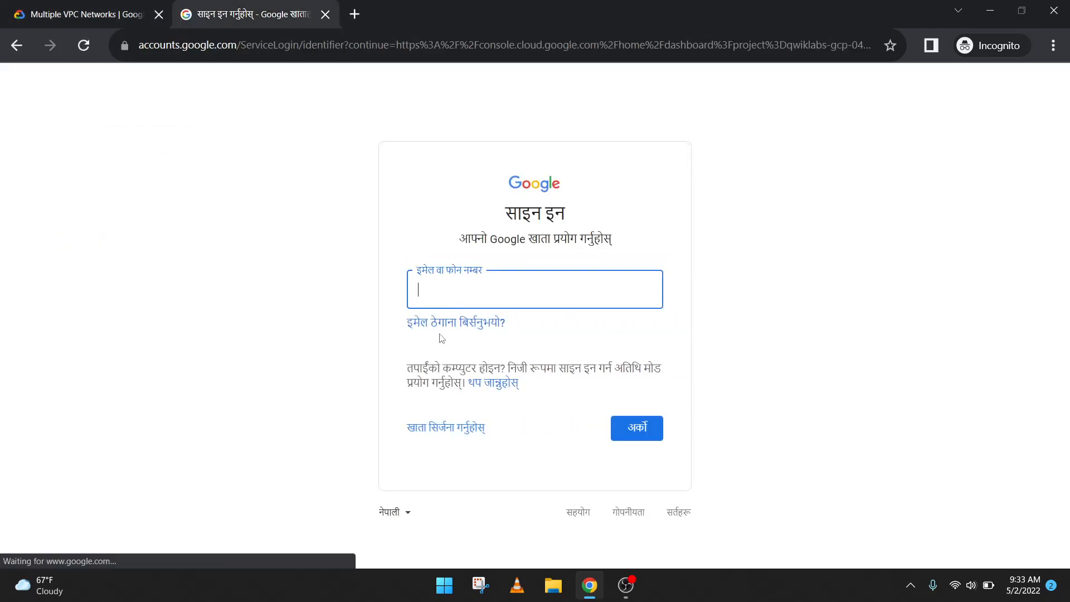
pyautogui.hotkey('ctrl', 'v')
pyautogui.press('Return')
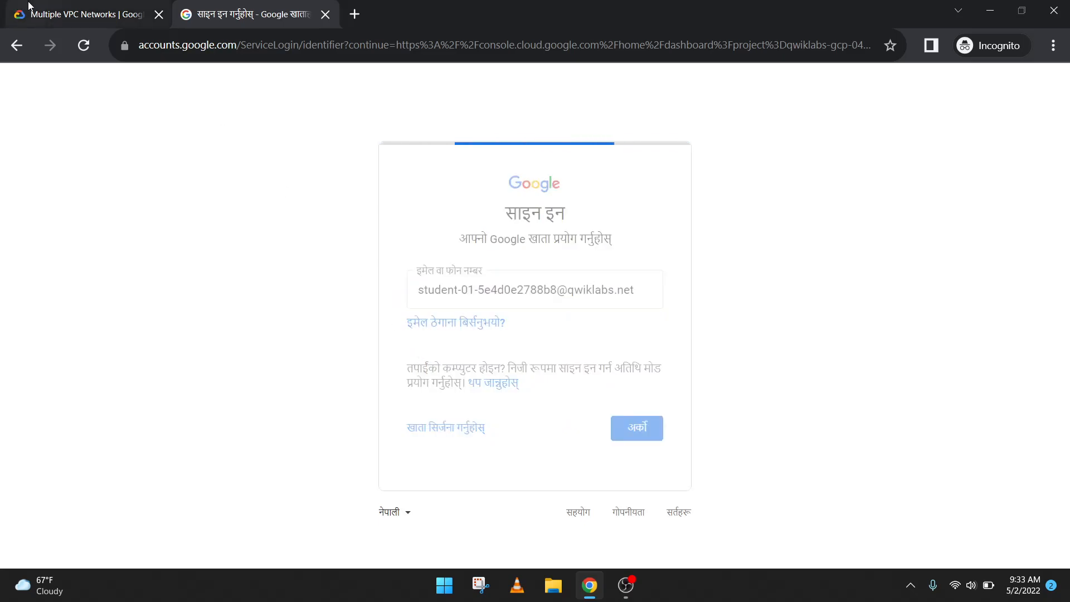
# - Copy the lab's password and submit it to sign in to the student account
pyautogui.click(28, 6)
pyautogui.click(256, 14)
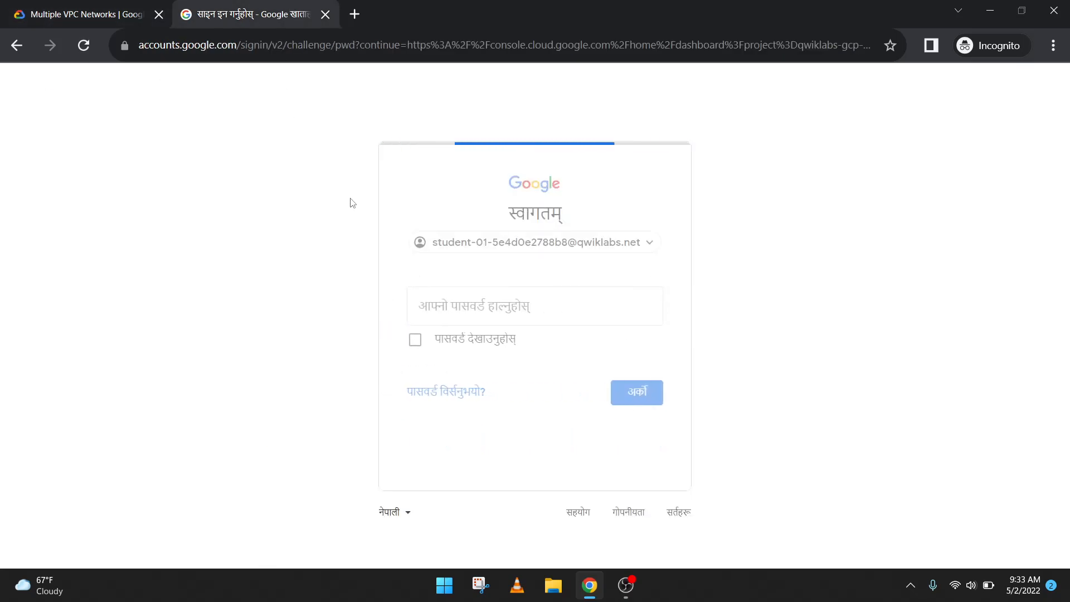
pyautogui.click(136, 11)
pyautogui.click(189, 359)
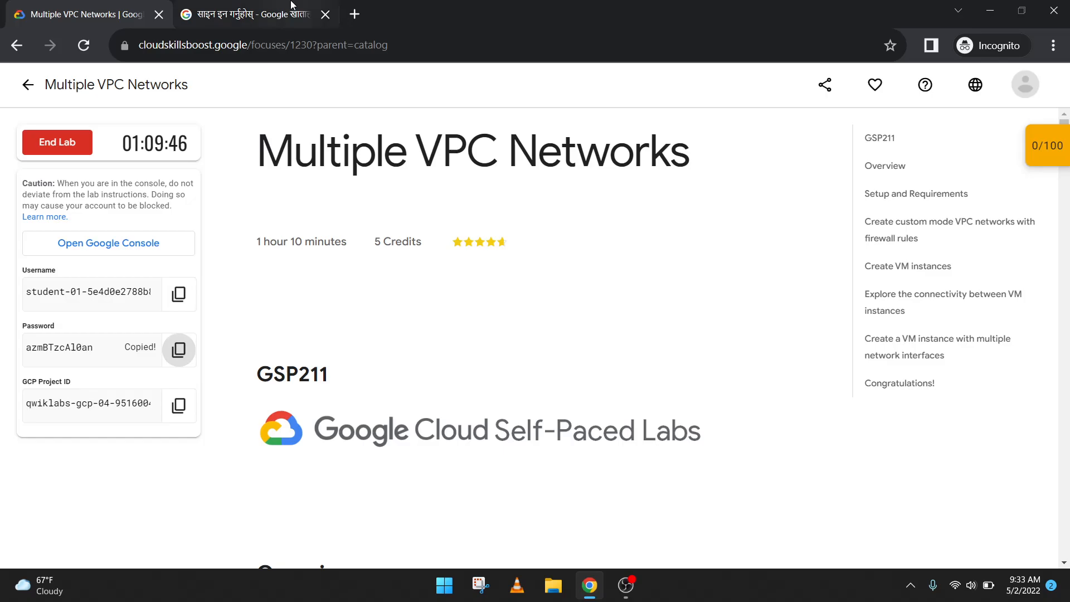
pyautogui.click(291, 15)
pyautogui.press('Return')
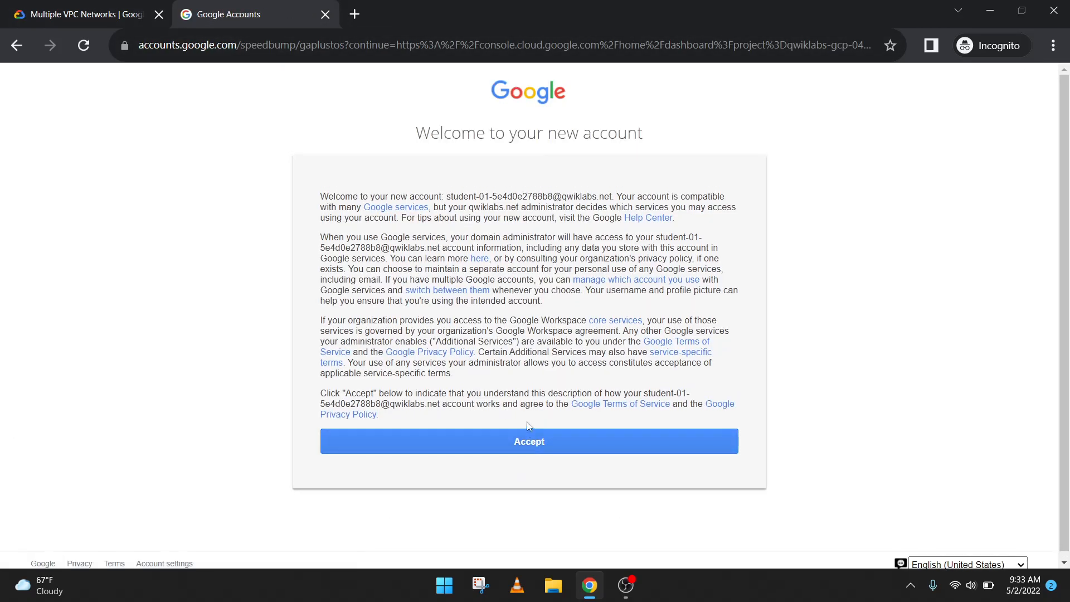
# - Accept the new account notice and agree to the Google Cloud Platform welcome terms
pyautogui.click(526, 443)
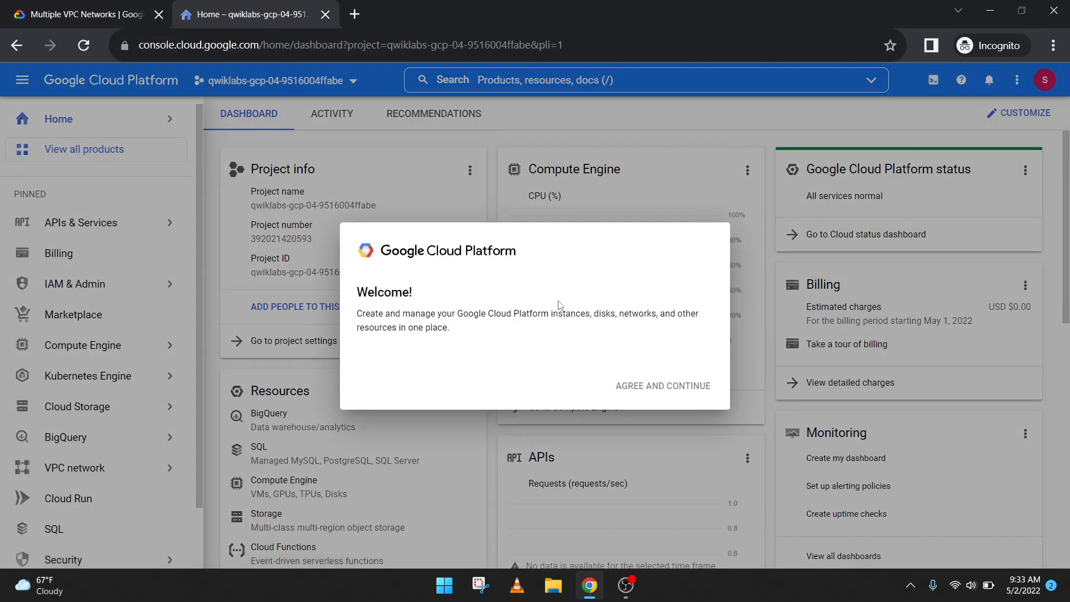
pyautogui.click(363, 343)
pyautogui.click(624, 490)
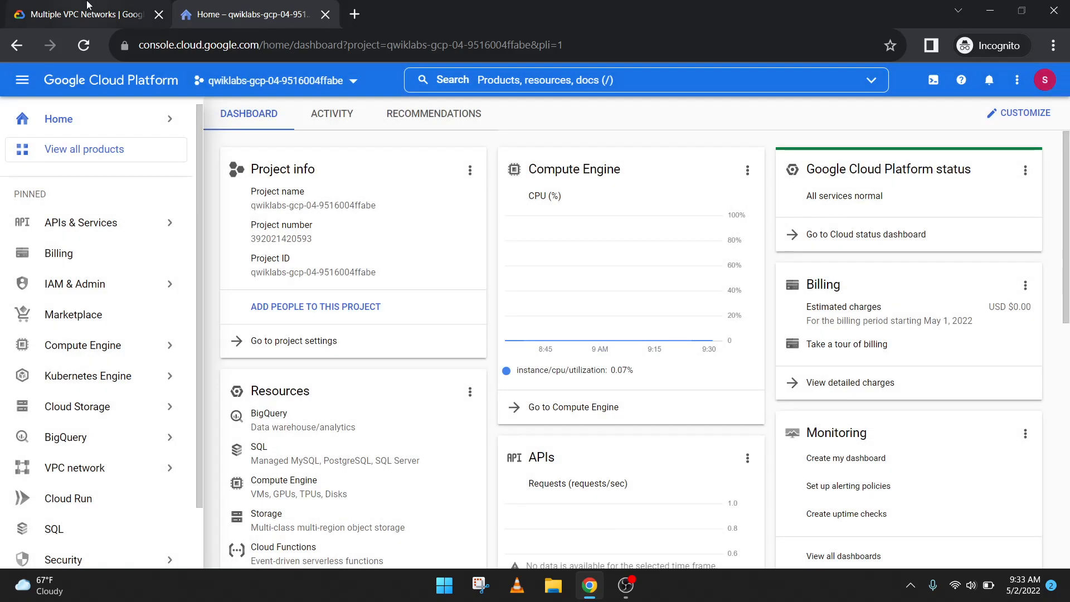
# - Read the lab's overview, network diagram and setup requirements down to the Activate Cloud Shell section
pyautogui.click(90, 5)
pyautogui.scroll(-5, 323, 323)
pyautogui.scroll(5, 333, 334)
pyautogui.click(246, 13)
pyautogui.click(34, 14)
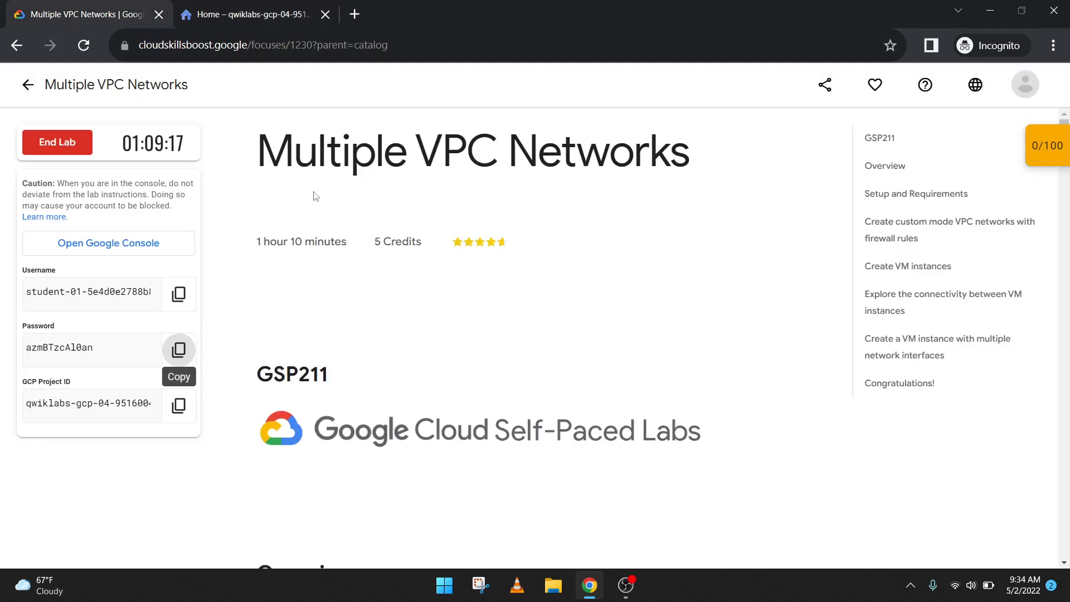
pyautogui.scroll(-12, 361, 243)
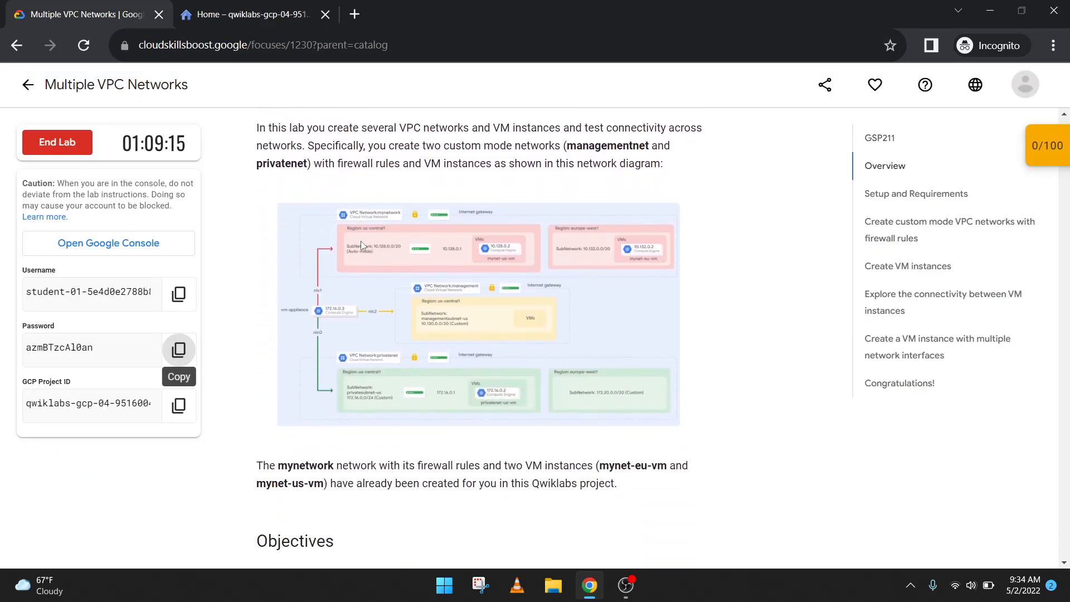
pyautogui.scroll(-7, 360, 244)
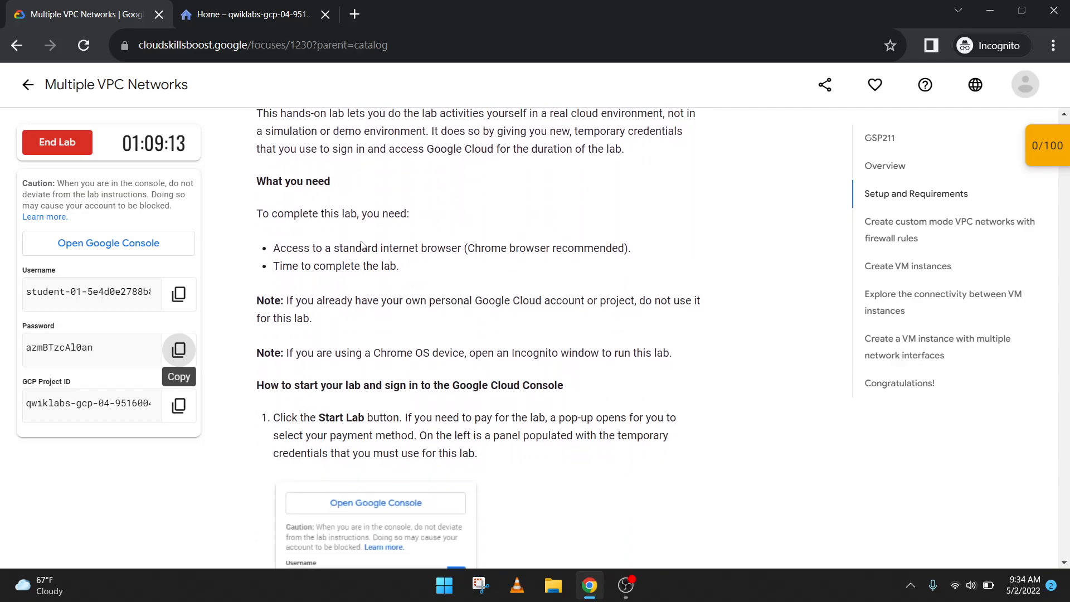
pyautogui.moveTo(475, 249); pyautogui.dragTo(532, 254)
pyautogui.moveTo(509, 353); pyautogui.dragTo(562, 354)
pyautogui.click(546, 347)
pyautogui.scroll(-4, 534, 325)
pyautogui.scroll(-20, 534, 325)
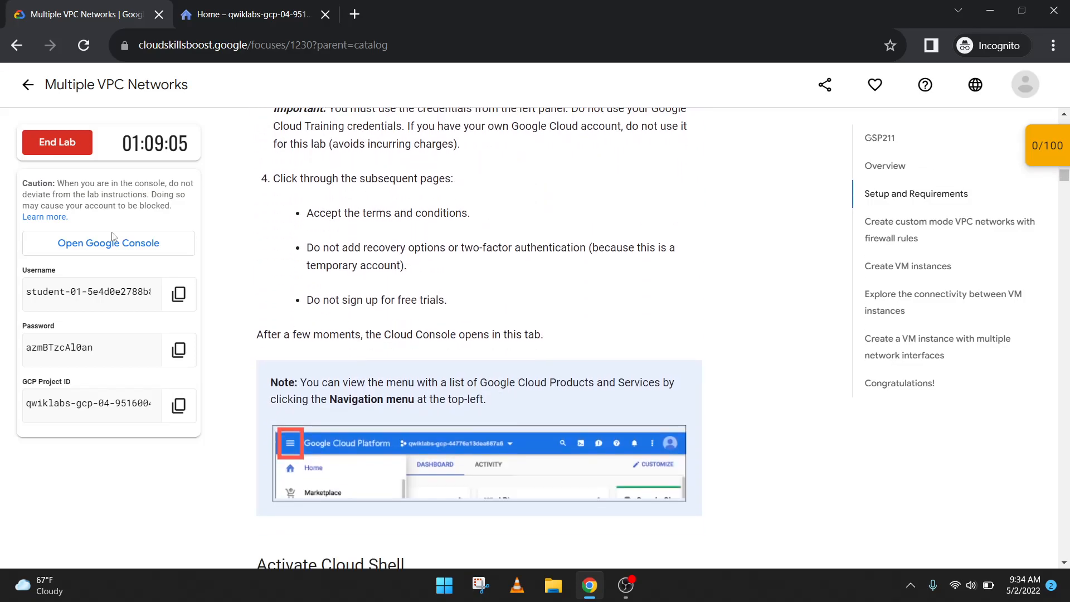
pyautogui.scroll(-4, 424, 272)
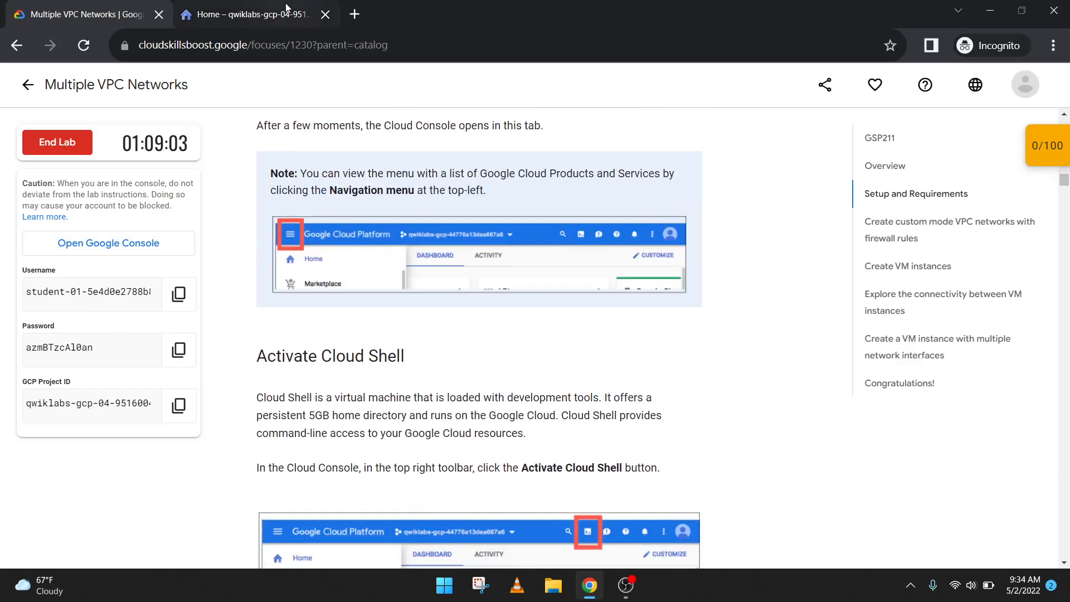
# - Activate Cloud Shell in the console, hide the navigation menu, and dismiss the tip about session and usage details
pyautogui.click(286, 7)
pyautogui.click(934, 80)
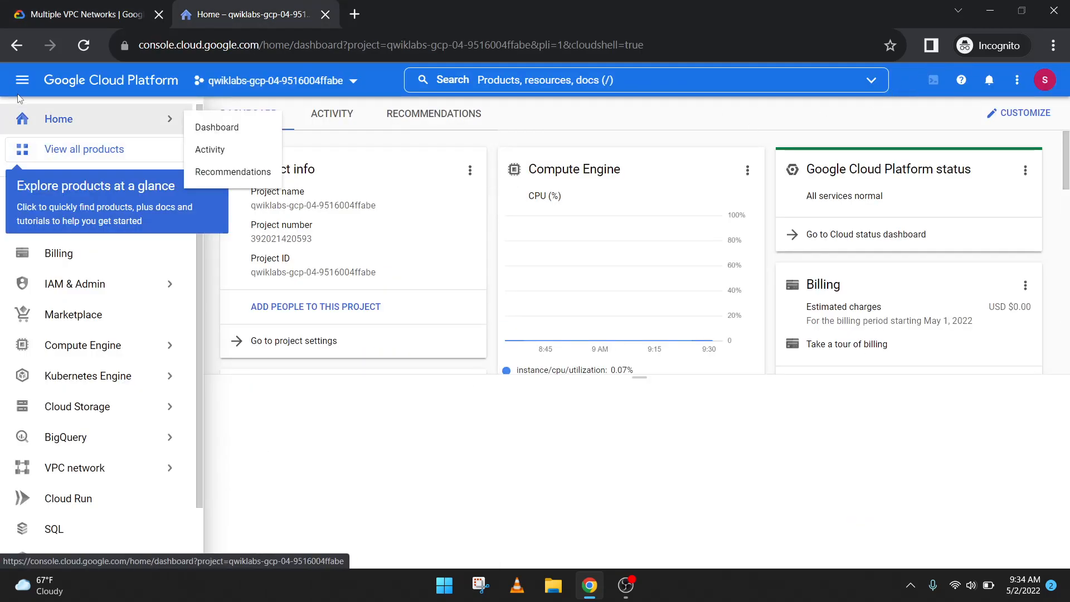
pyautogui.click(22, 82)
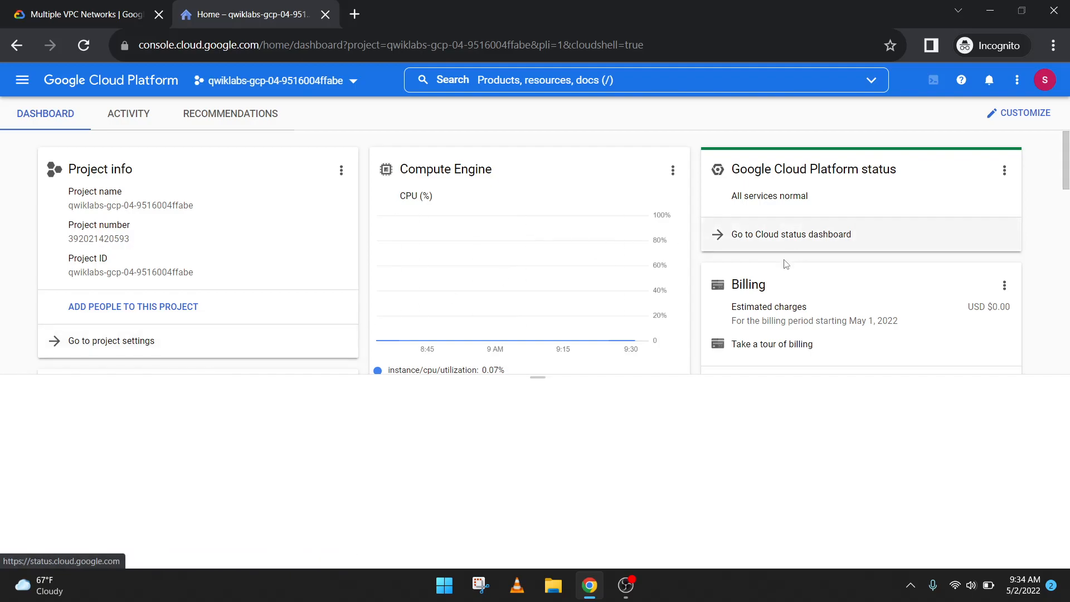
pyautogui.click(933, 80)
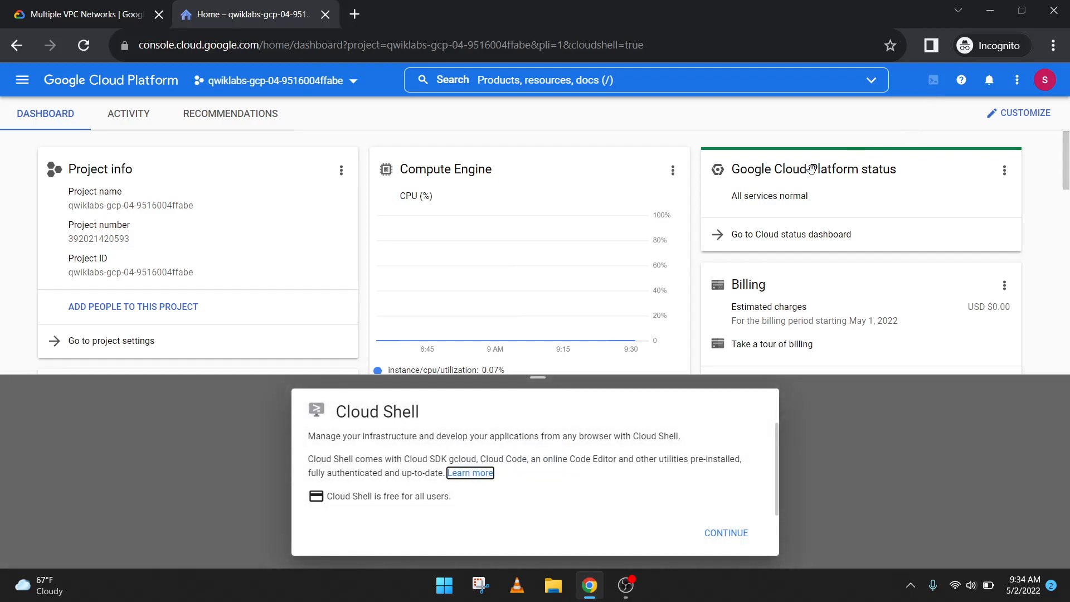
pyautogui.click(708, 535)
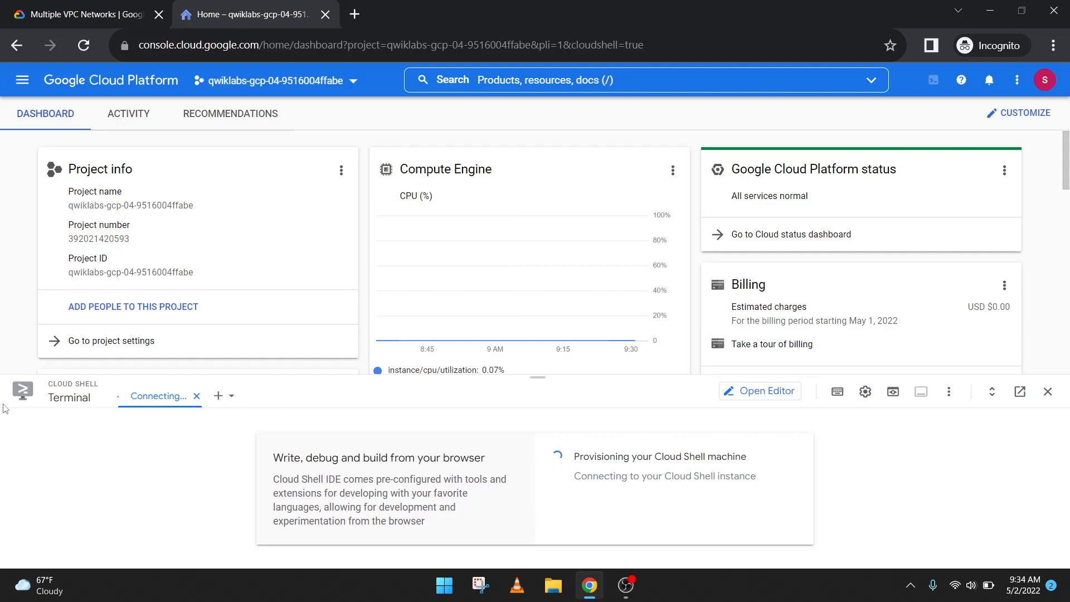
pyautogui.moveTo(52, 382); pyautogui.dragTo(99, 385)
pyautogui.click(49, 403)
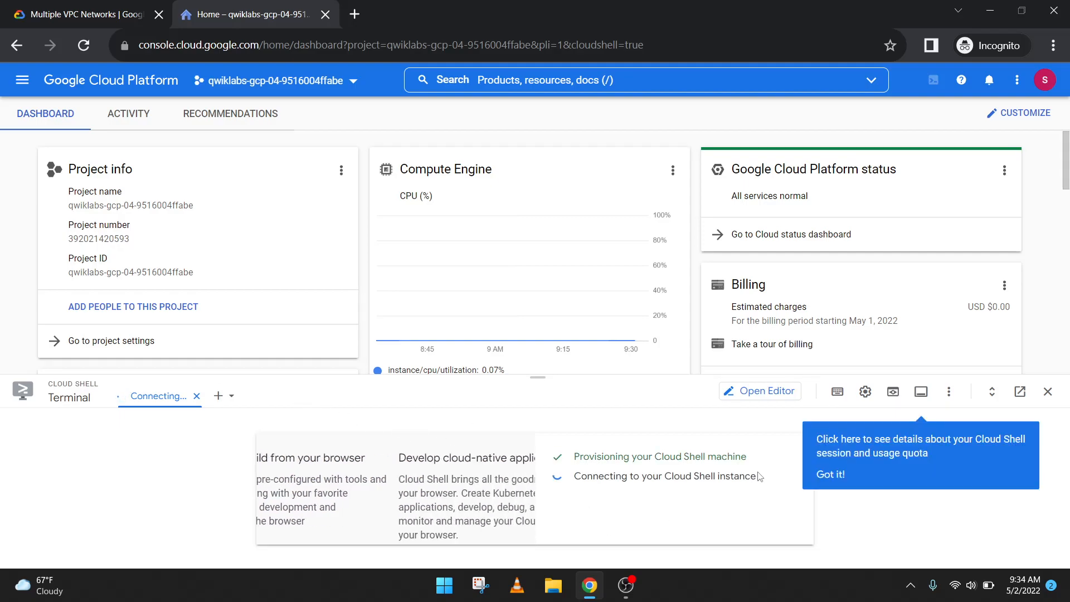
pyautogui.click(831, 474)
# - Copy the account listing command from the lab and run "gcloud auth list" in Cloud Shell
pyautogui.click(61, 13)
pyautogui.scroll(-15, 384, 303)
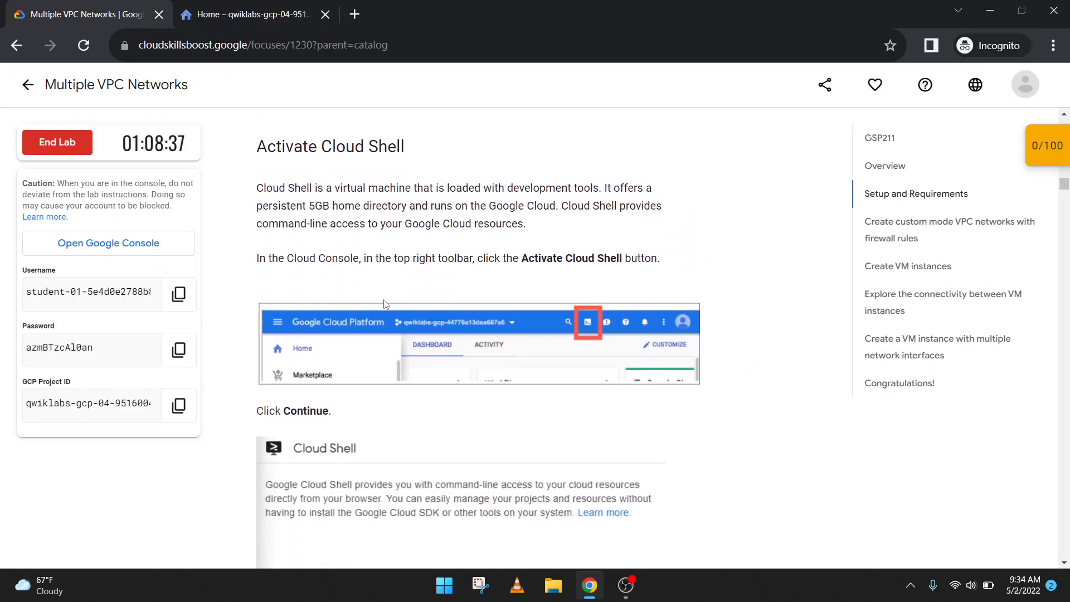
pyautogui.click(679, 348)
pyautogui.click(251, 14)
pyautogui.hotkey('ctrl', 'v')
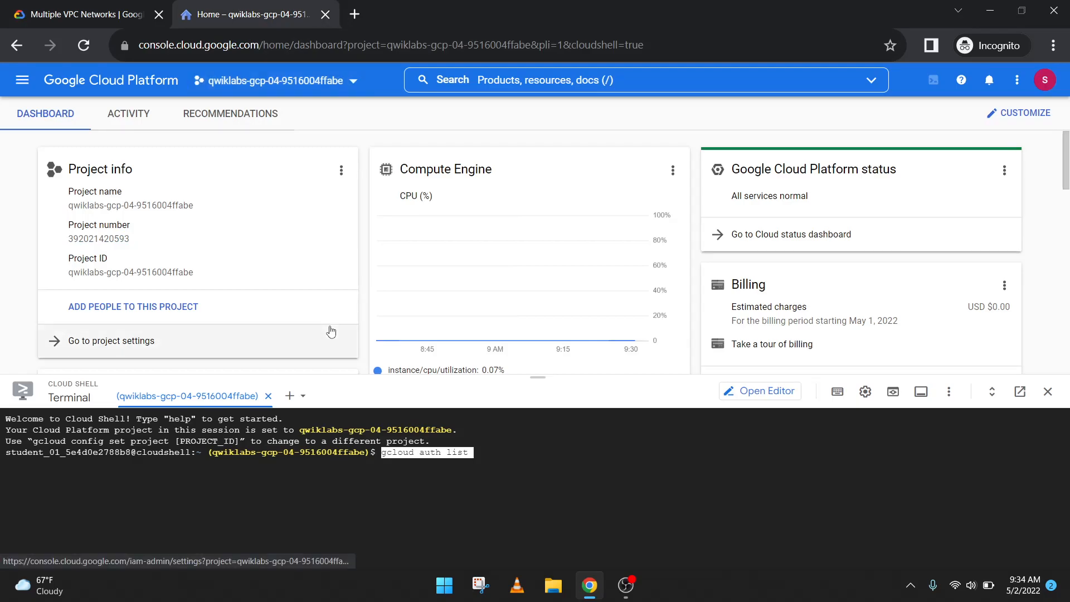
pyautogui.press('Return')
# - Copy the project listing command from the lab and run "gcloud config list project" in Cloud Shell
pyautogui.click(65, 15)
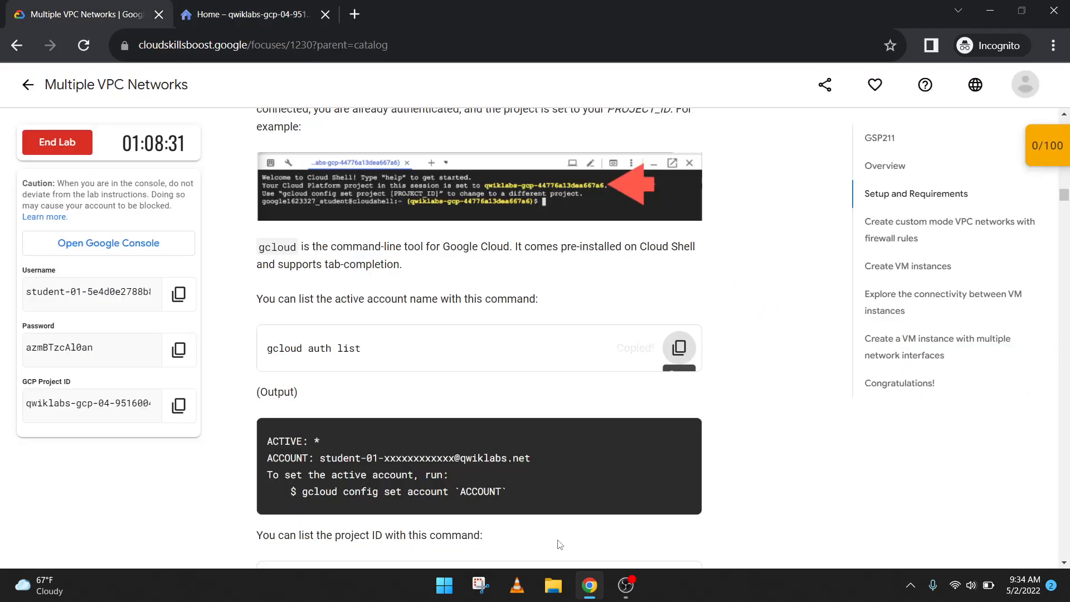
pyautogui.scroll(-3, 617, 401)
pyautogui.click(679, 375)
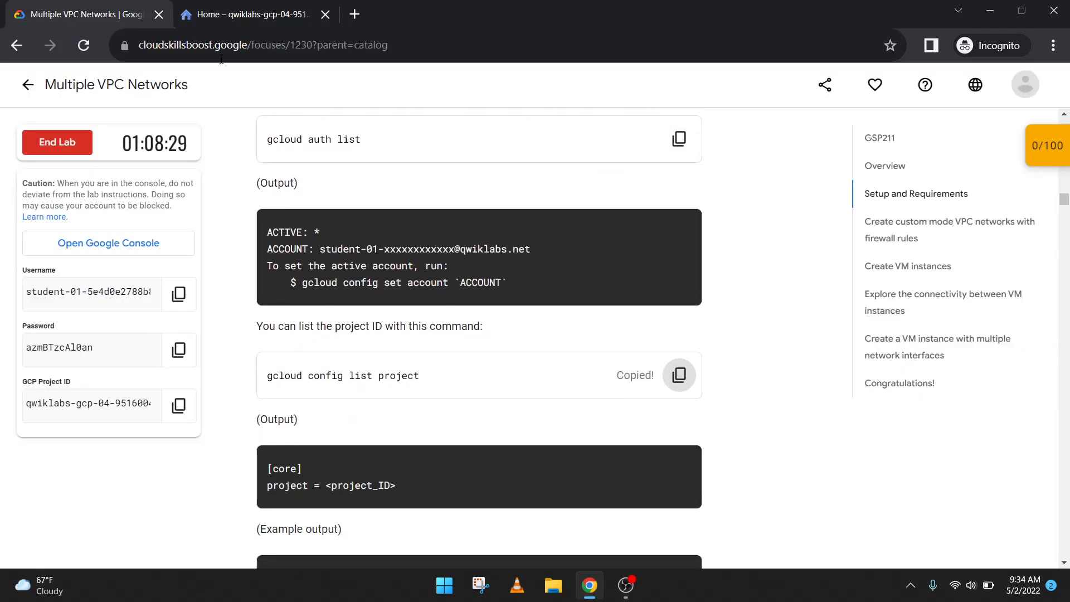
pyautogui.click(268, 6)
pyautogui.click(632, 529)
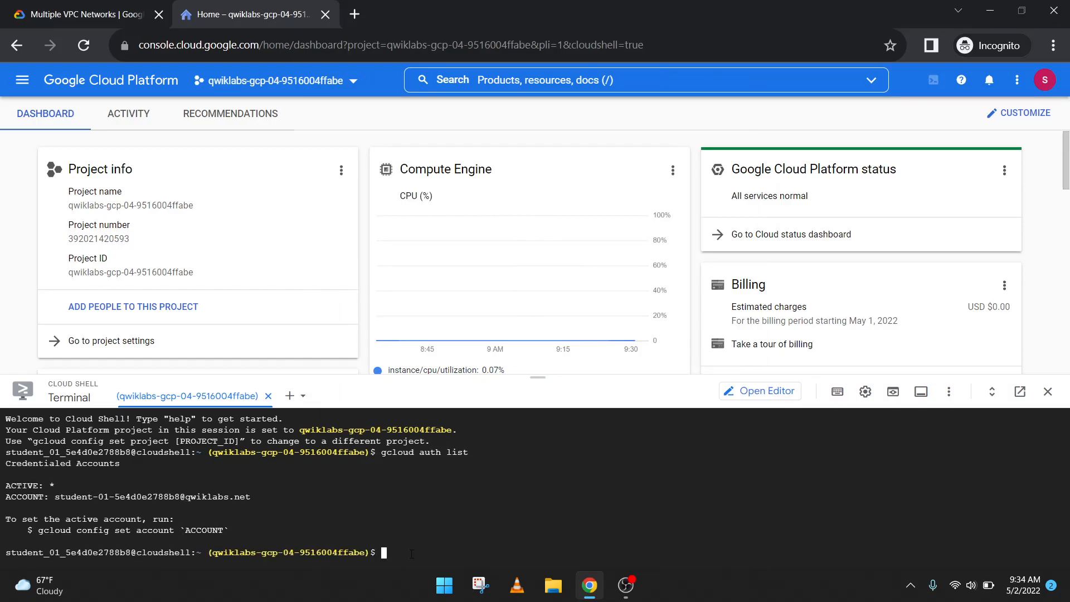
pyautogui.hotkey('ctrl', 'v')
pyautogui.press('Return')
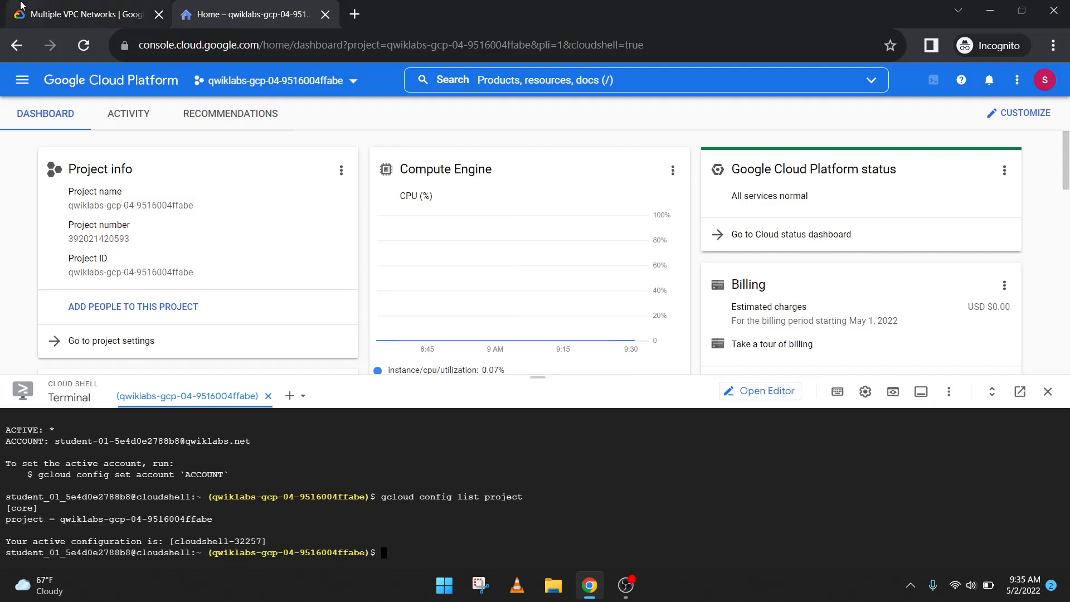
# - Read the lab's instructions for creating the managementnet custom mode network and return to the Cloud Console
pyautogui.click(84, 14)
pyautogui.scroll(-14, 539, 393)
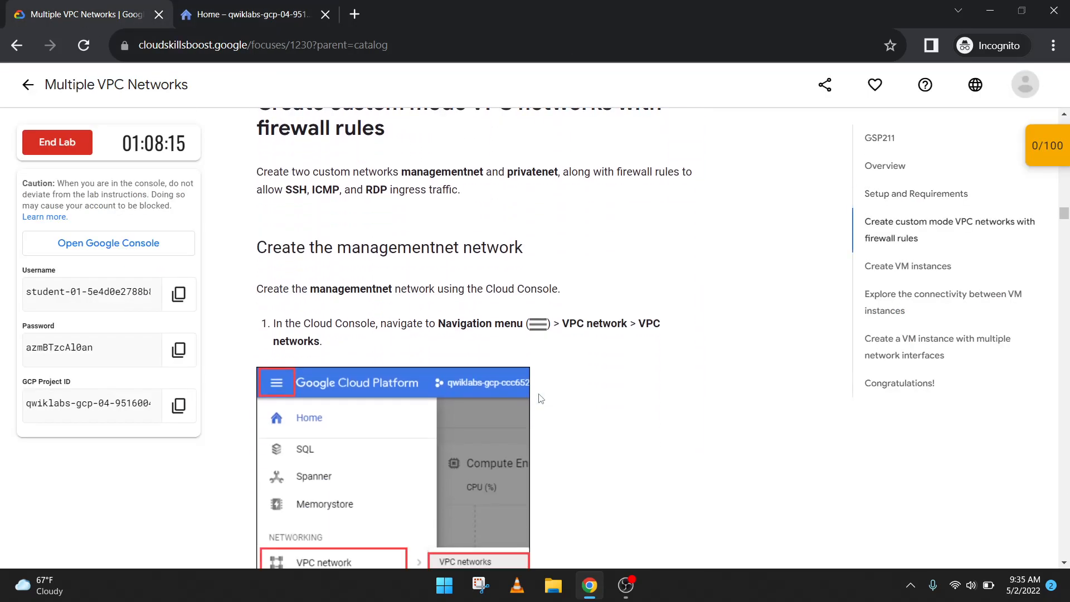
pyautogui.scroll(2, 539, 394)
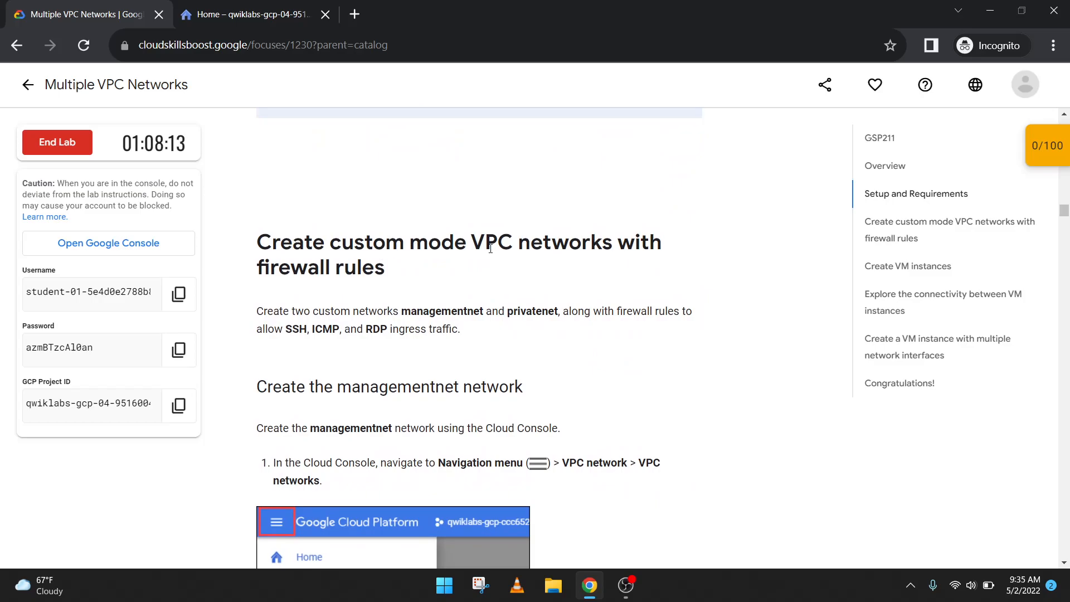
pyautogui.scroll(-1, 551, 246)
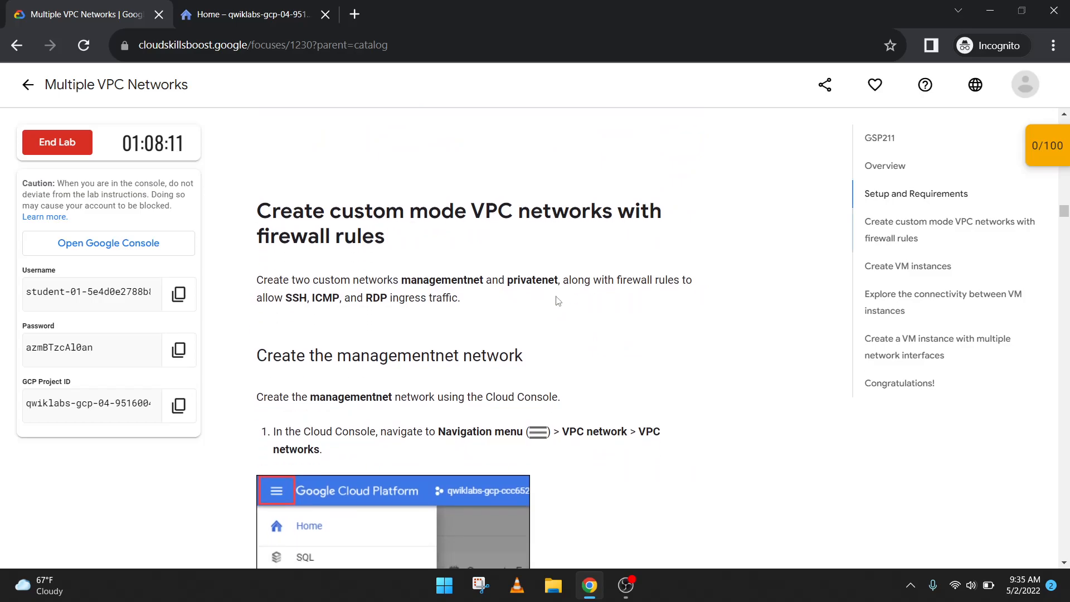
pyautogui.scroll(-2, 549, 309)
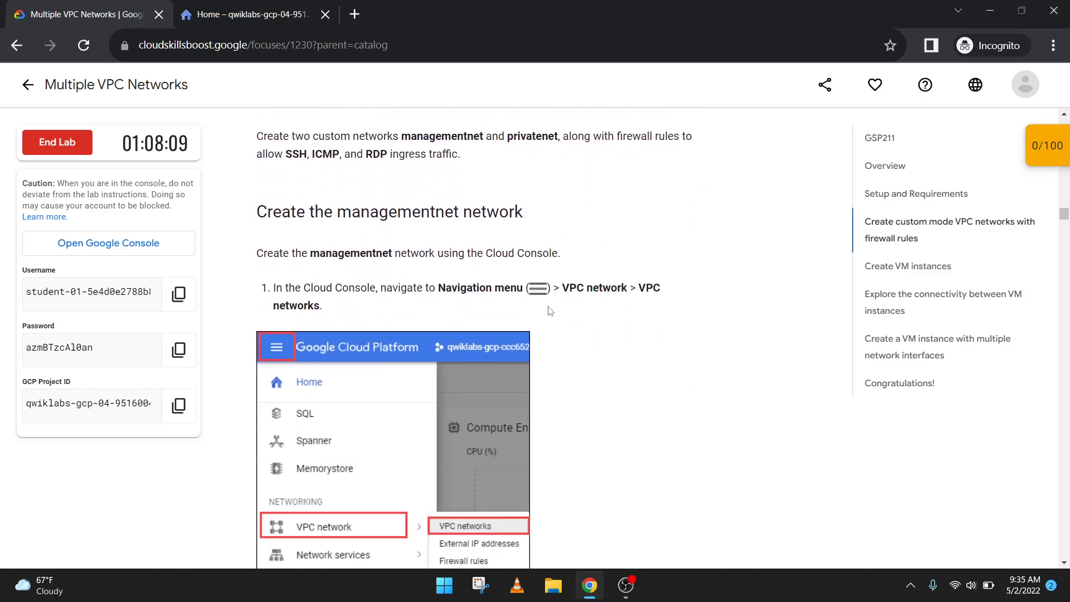
pyautogui.moveTo(565, 255); pyautogui.dragTo(629, 257)
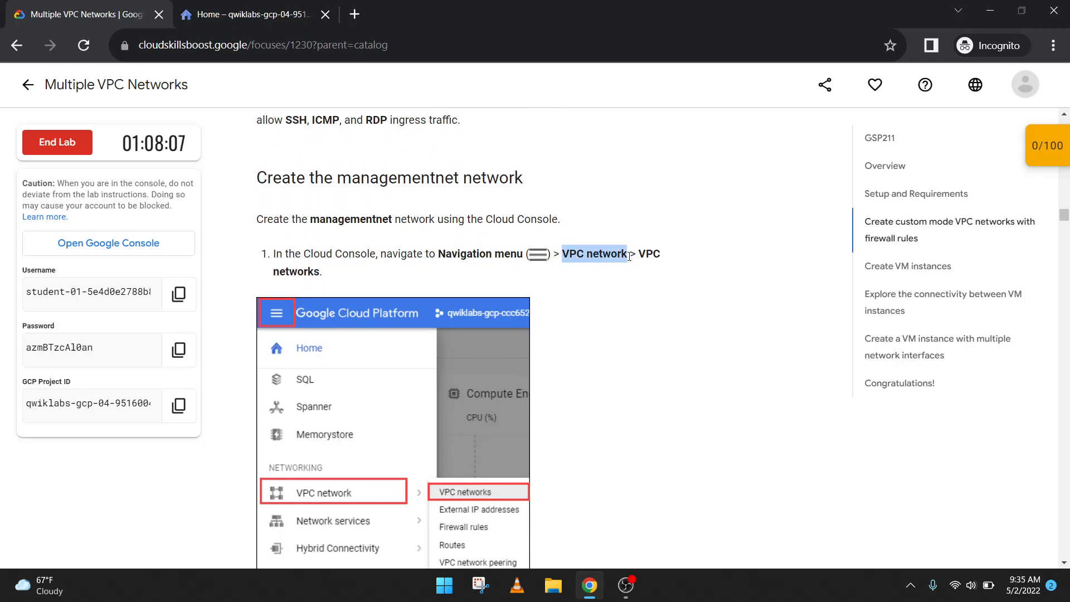
pyautogui.click(251, 5)
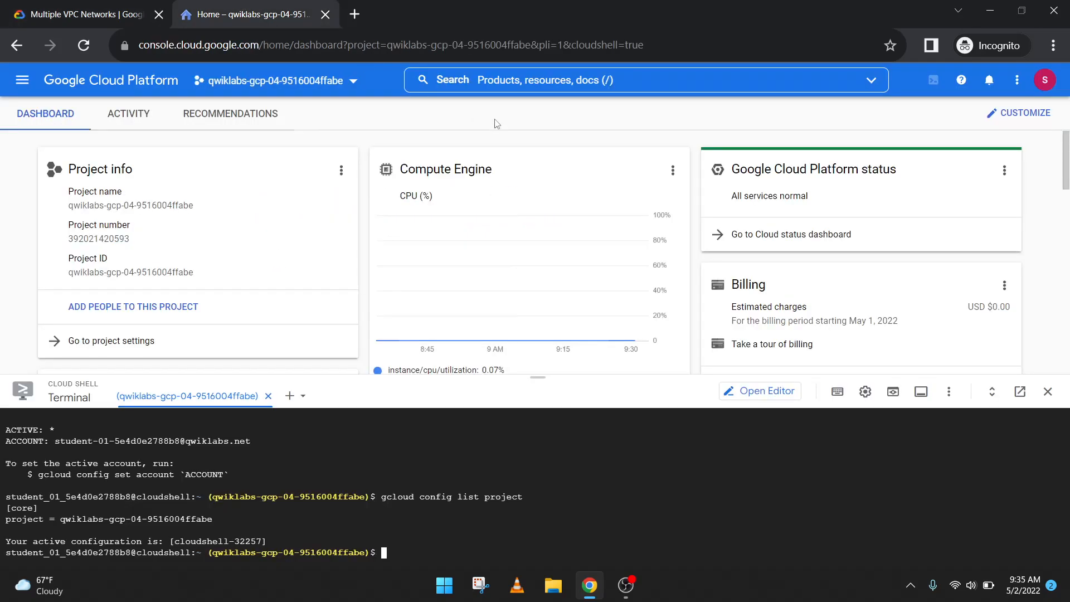
# - Search for and open the VPC network page, making room by shrinking the Cloud Shell pane and postponing the Network Intelligence Center promotion
pyautogui.click(508, 83)
pyautogui.hotkey('ctrl', 'v')
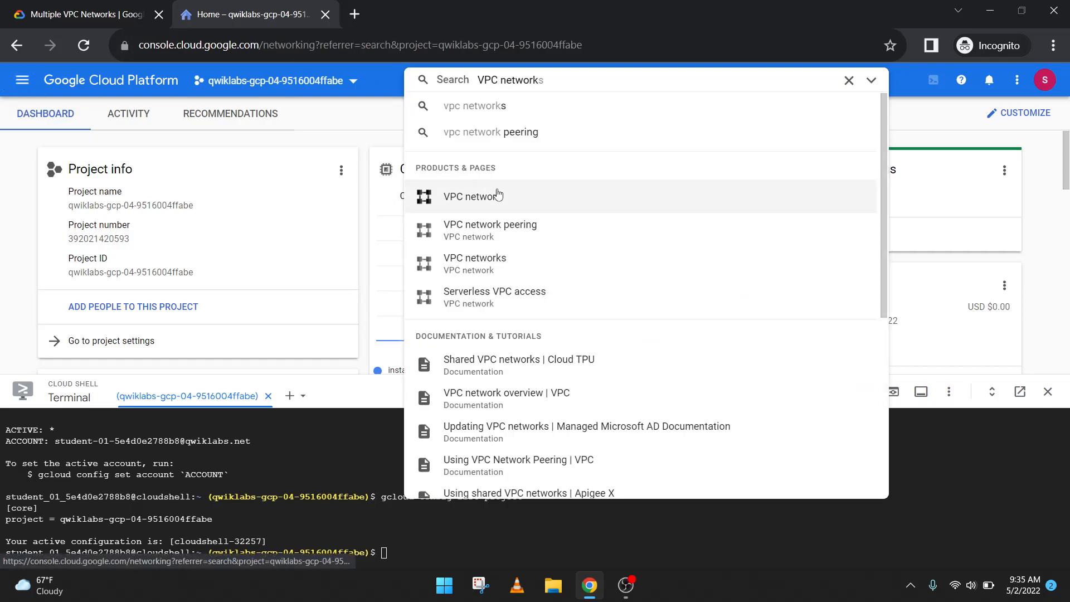
pyautogui.click(498, 196)
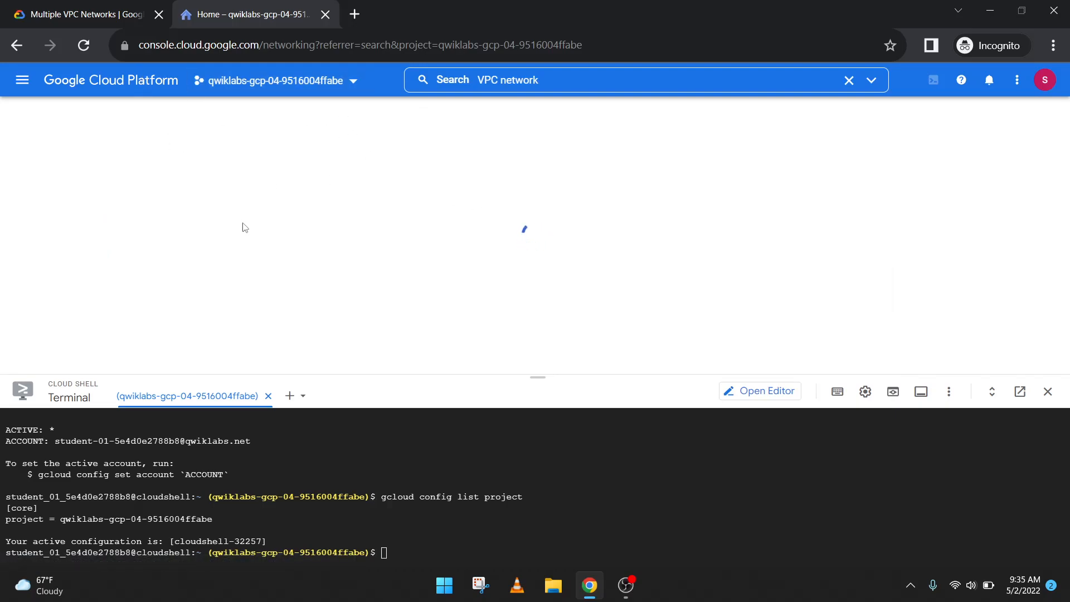
pyautogui.moveTo(523, 372); pyautogui.dragTo(523, 417)
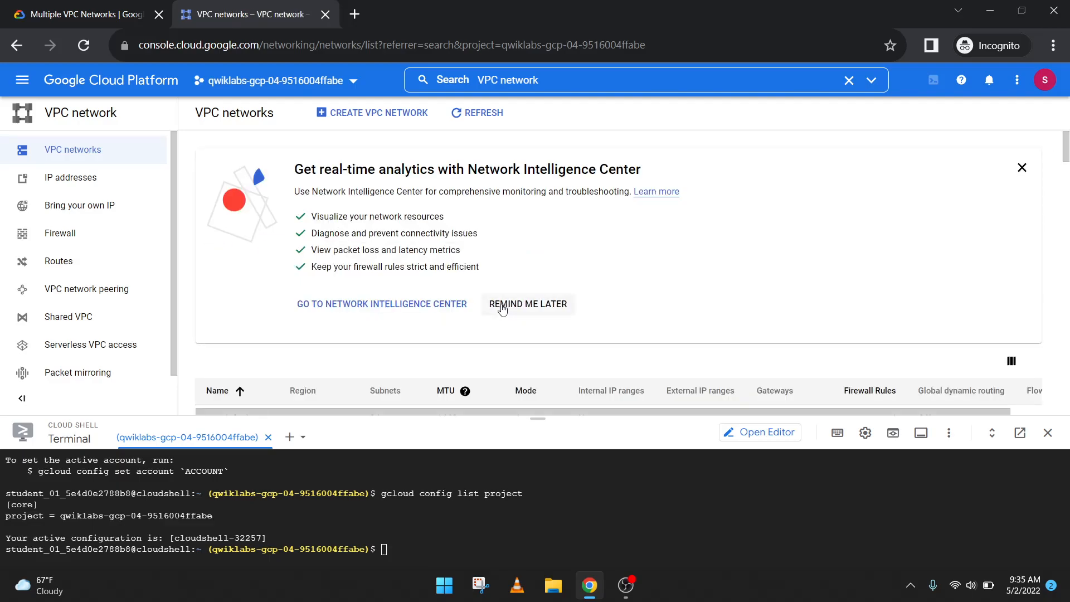
pyautogui.click(502, 305)
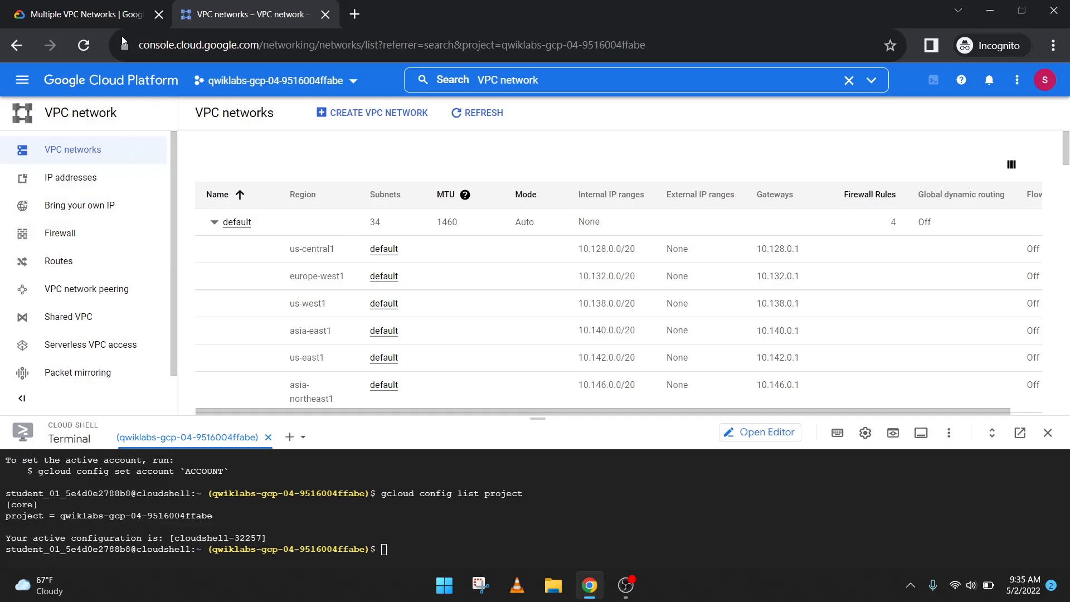
# - Read the lab's next instructions and examine the default and mynetwork networks with their subnets in the VPC networks list
pyautogui.click(84, 14)
pyautogui.scroll(-1, 457, 311)
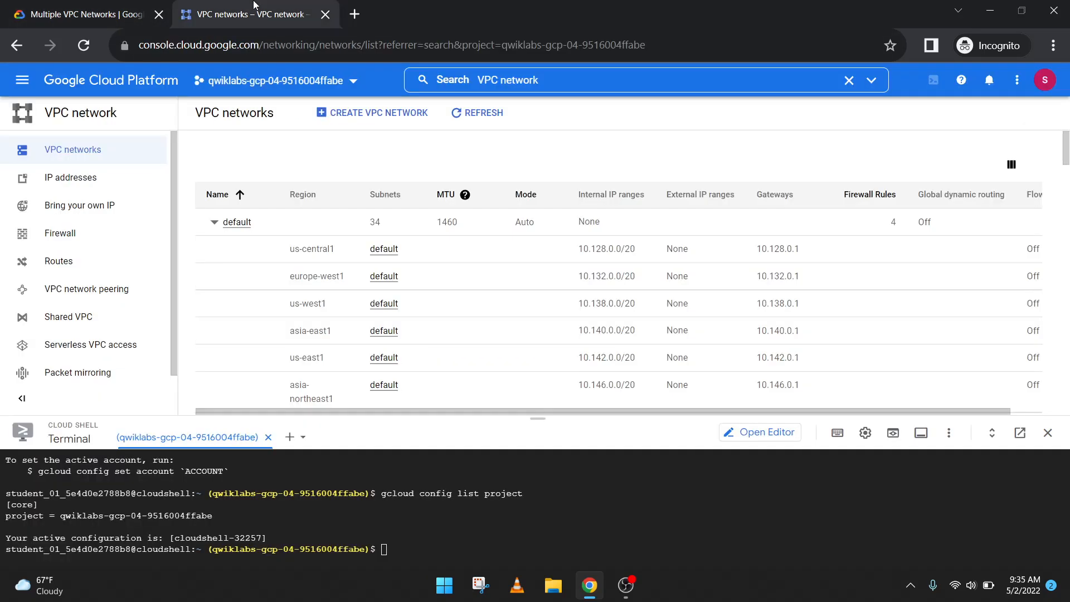
pyautogui.click(251, 14)
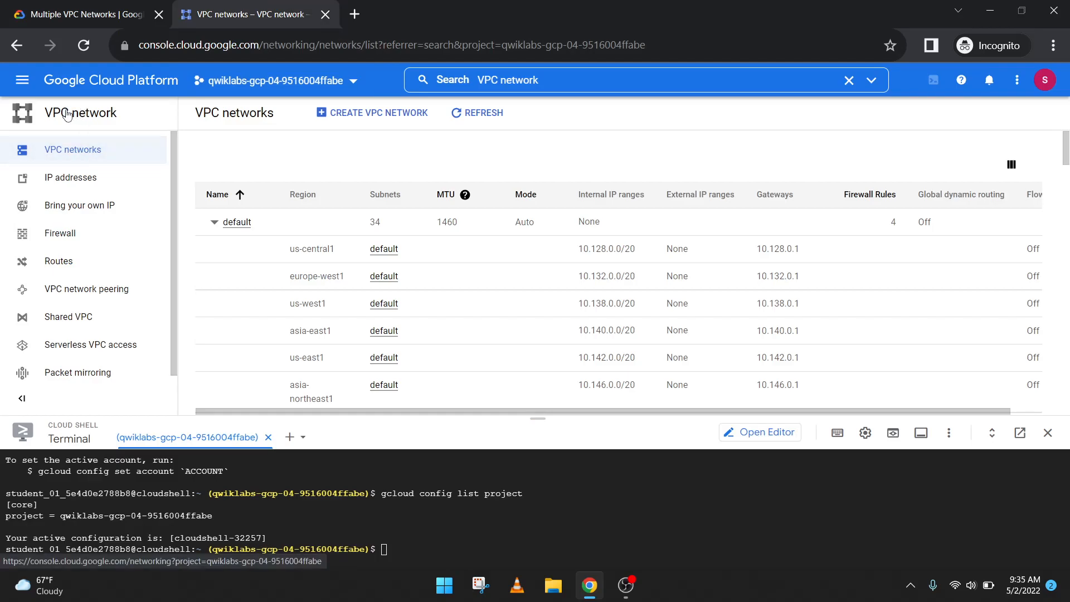
pyautogui.click(100, 4)
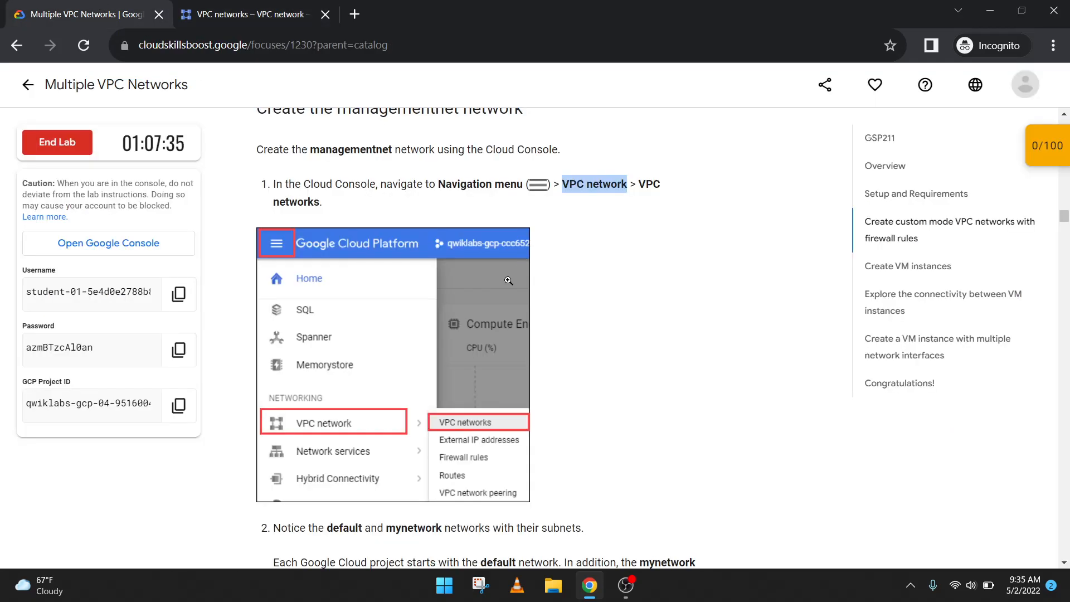
pyautogui.scroll(-5, 509, 279)
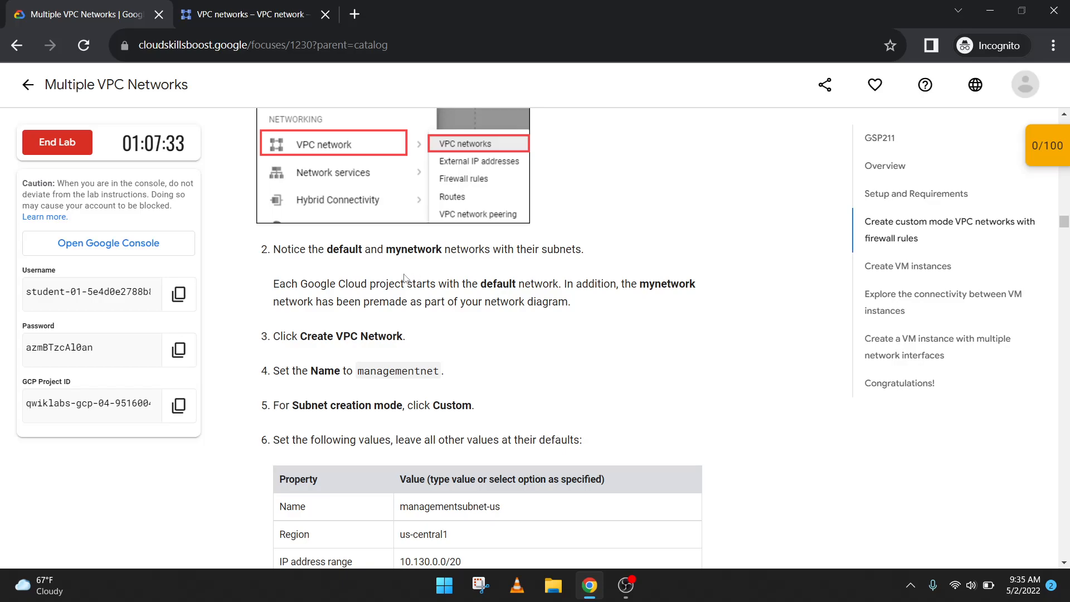
pyautogui.click(310, 16)
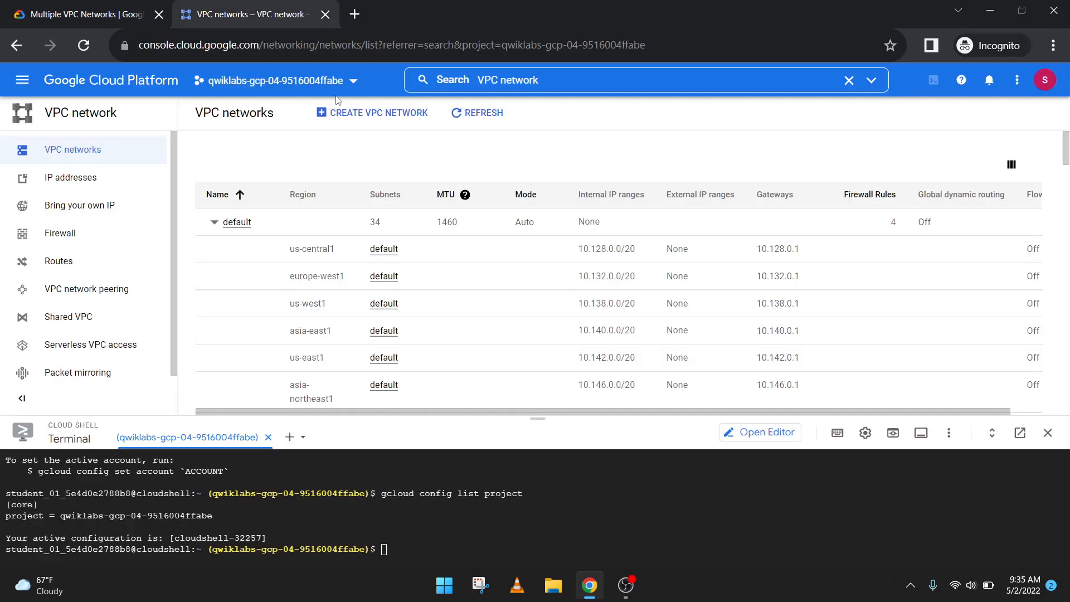
pyautogui.scroll(-3, 346, 299)
pyautogui.scroll(5, 346, 299)
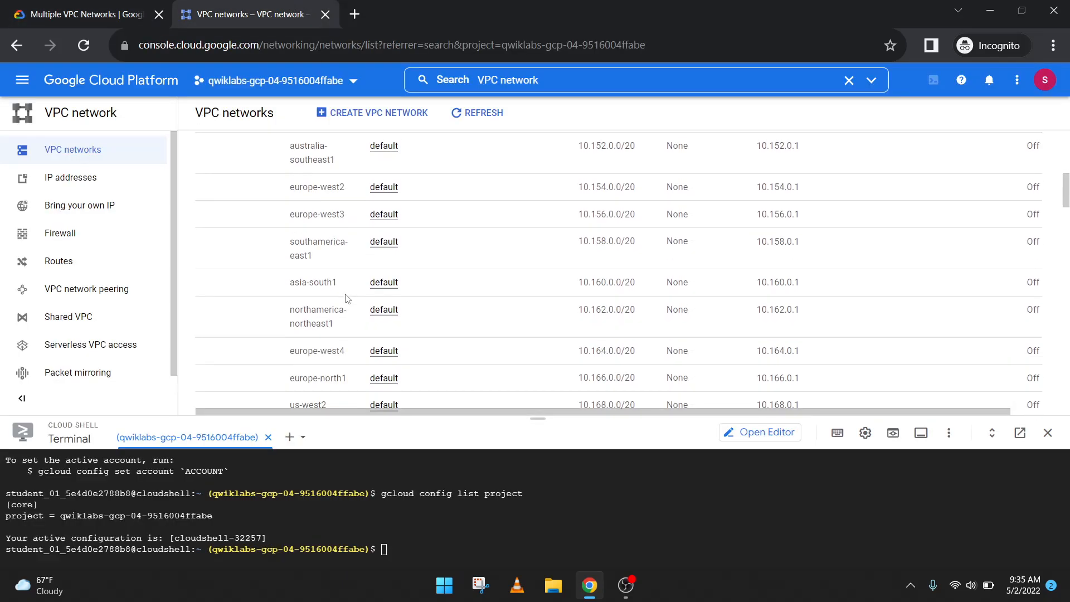
pyautogui.scroll(-15, 390, 370)
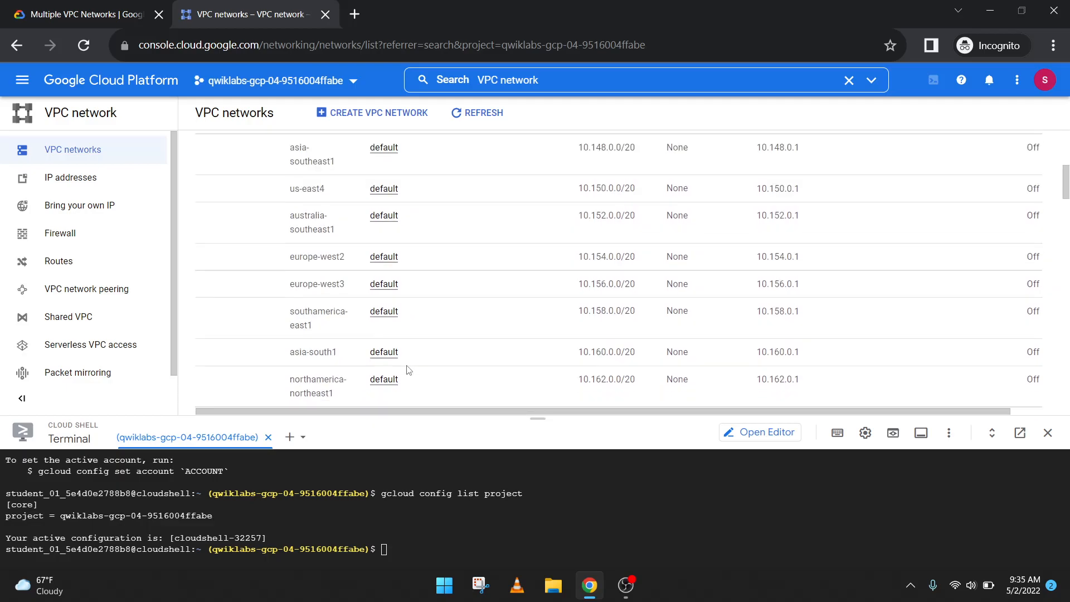
pyautogui.scroll(-2, 368, 376)
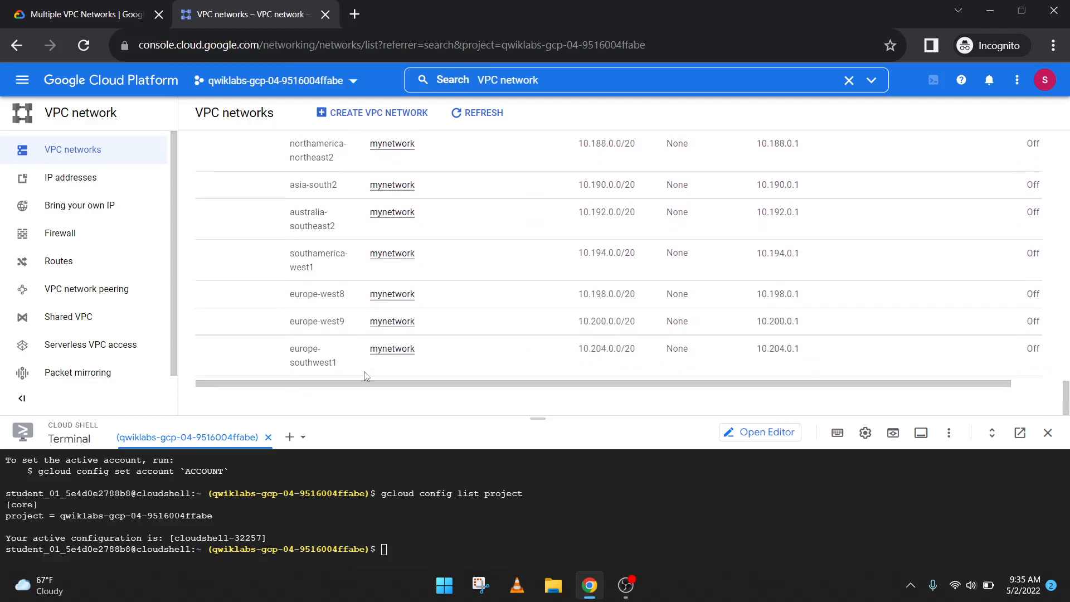
pyautogui.scroll(14, 346, 351)
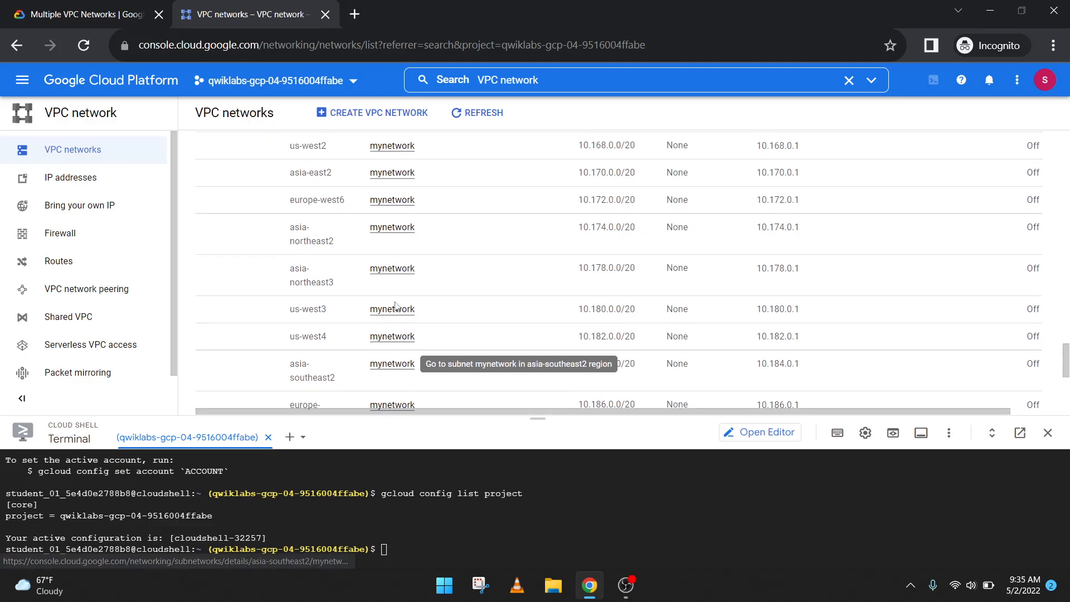
pyautogui.scroll(5, 384, 262)
pyautogui.click(108, 4)
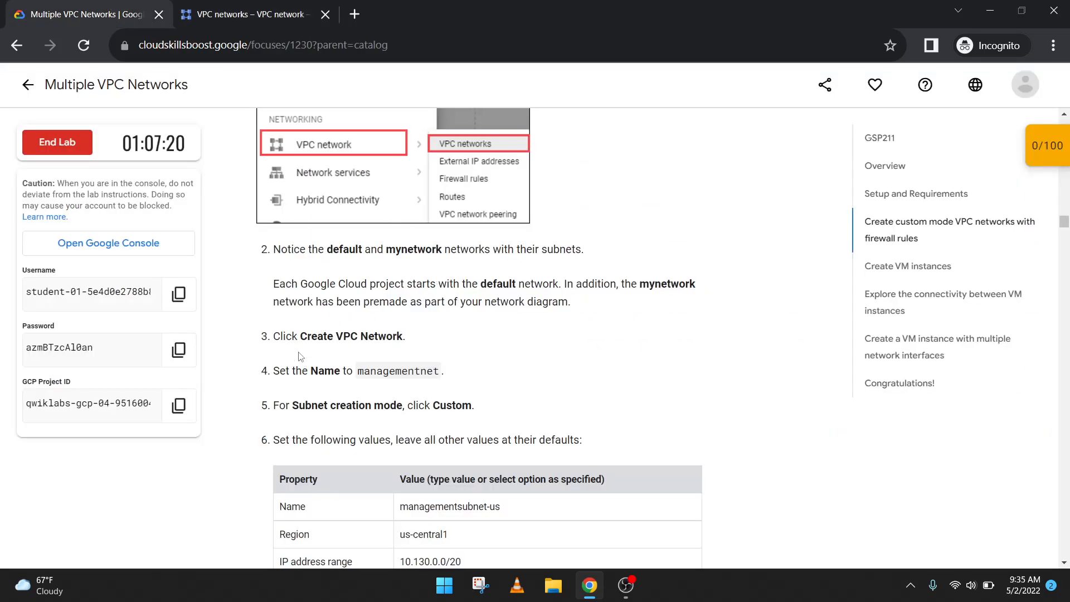
# - Start creating a new VPC network and set its name to managementnet, copied from the lab instructions
pyautogui.click(252, 5)
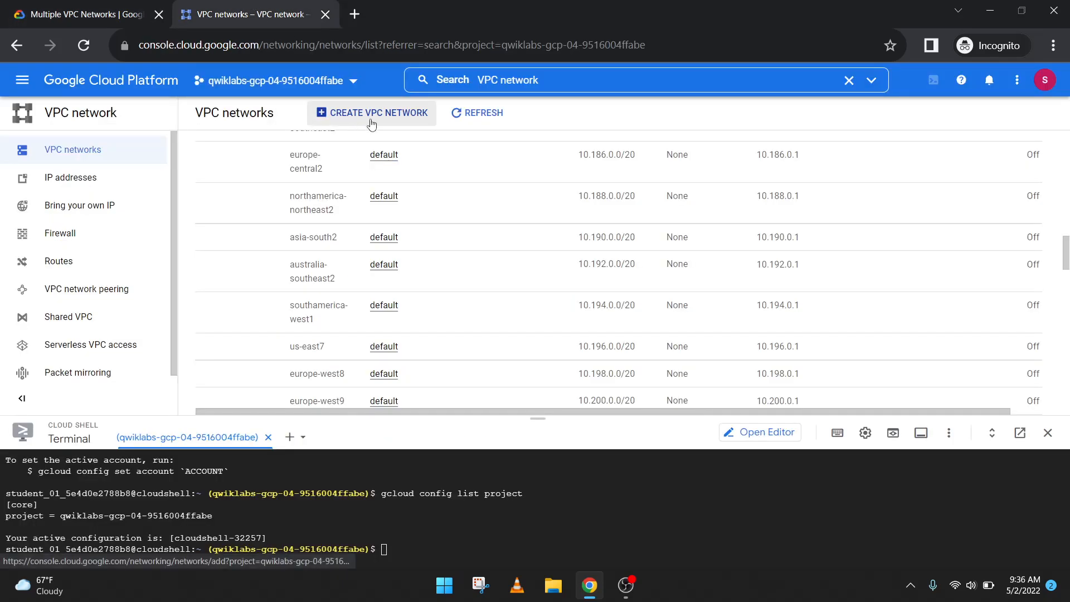
pyautogui.click(316, 116)
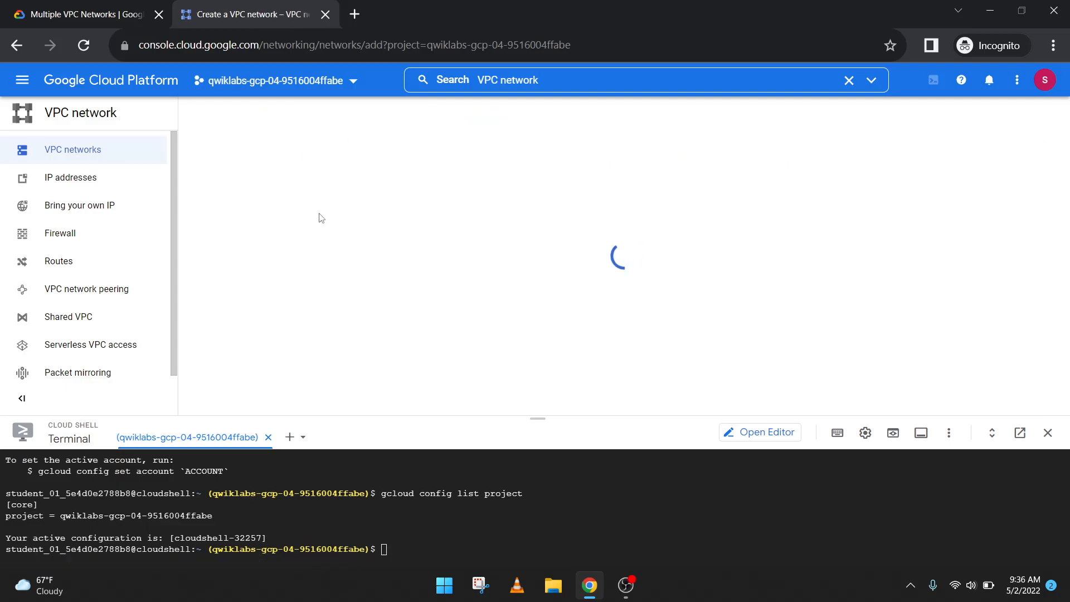
pyautogui.click(78, 13)
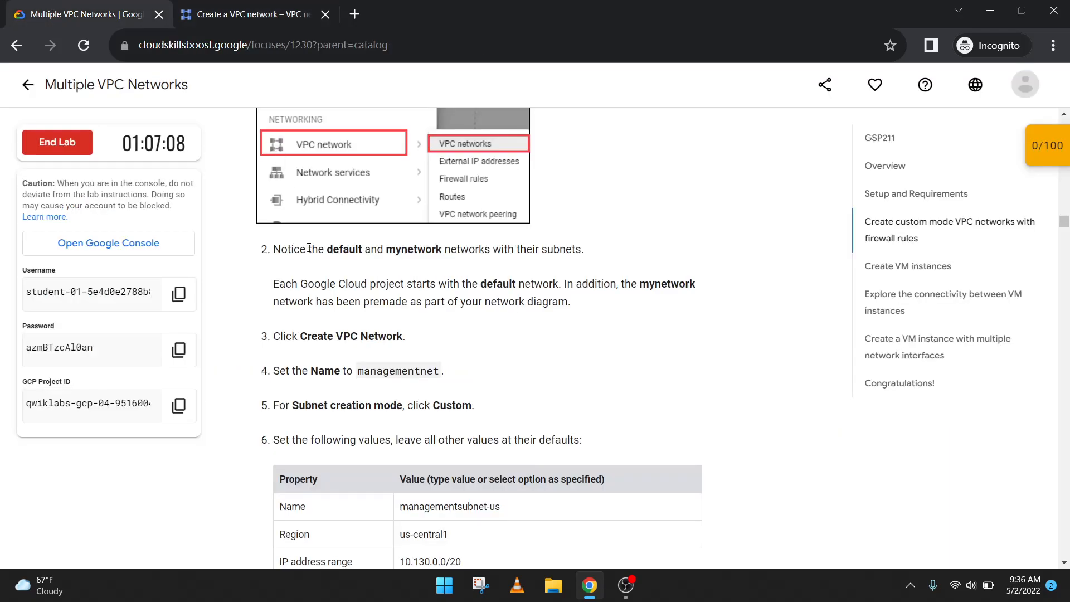
pyautogui.doubleClick(379, 372)
pyautogui.hotkey('ctrl', 'c')
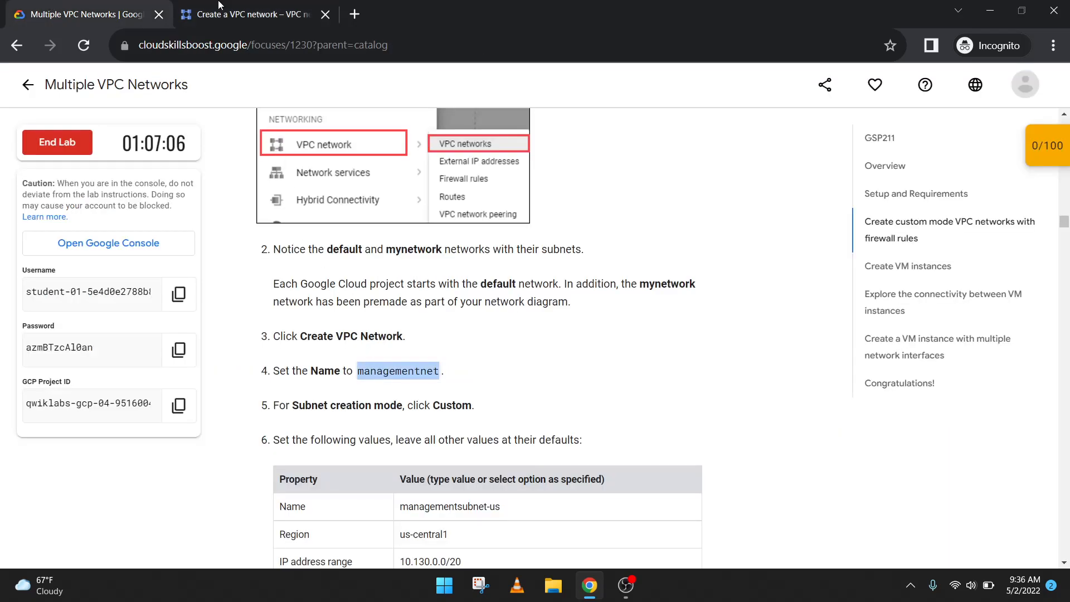
pyautogui.click(245, 14)
pyautogui.click(319, 165)
pyautogui.hotkey('ctrl', 'v')
# - Check the lab's instruction for the subnet creation mode and set it to Custom for the new VPC network
pyautogui.click(89, 14)
pyautogui.scroll(-1, 329, 333)
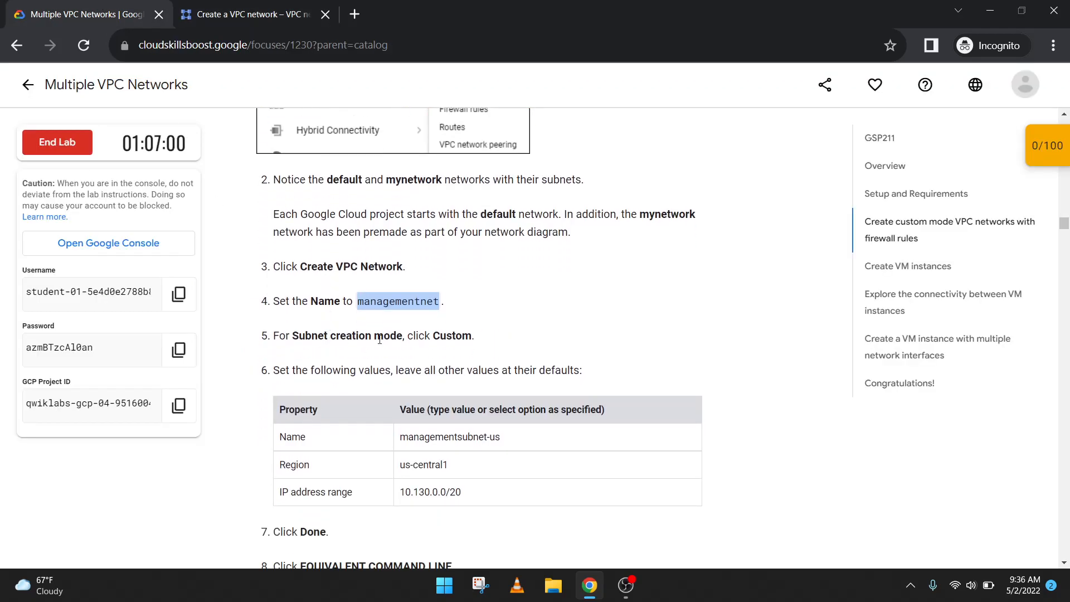
pyautogui.click(286, 8)
pyautogui.scroll(-4, 316, 241)
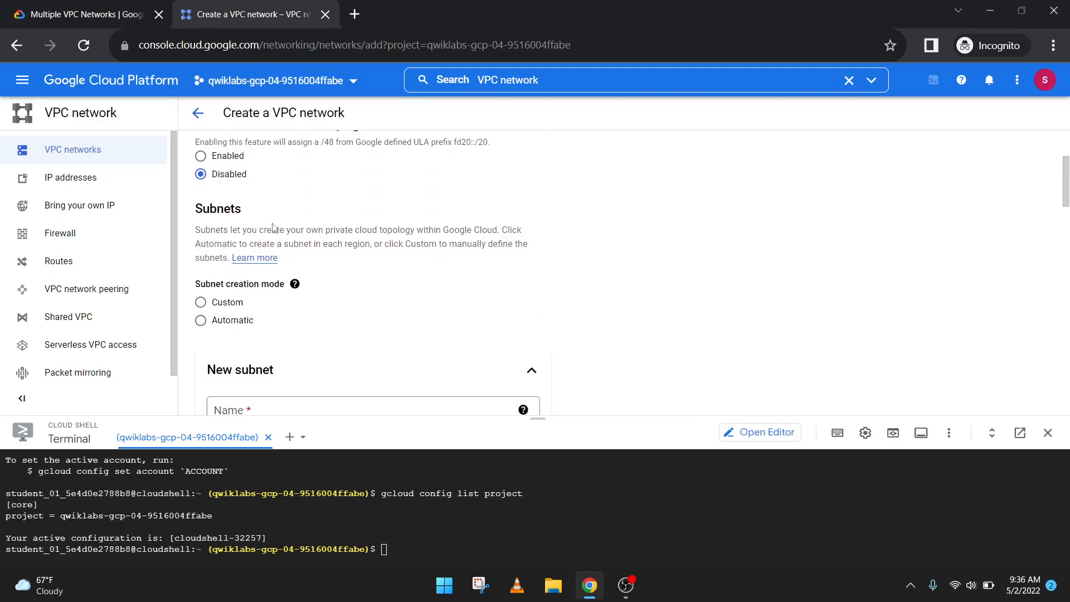
pyautogui.scroll(1, 277, 211)
pyautogui.scroll(-1, 239, 267)
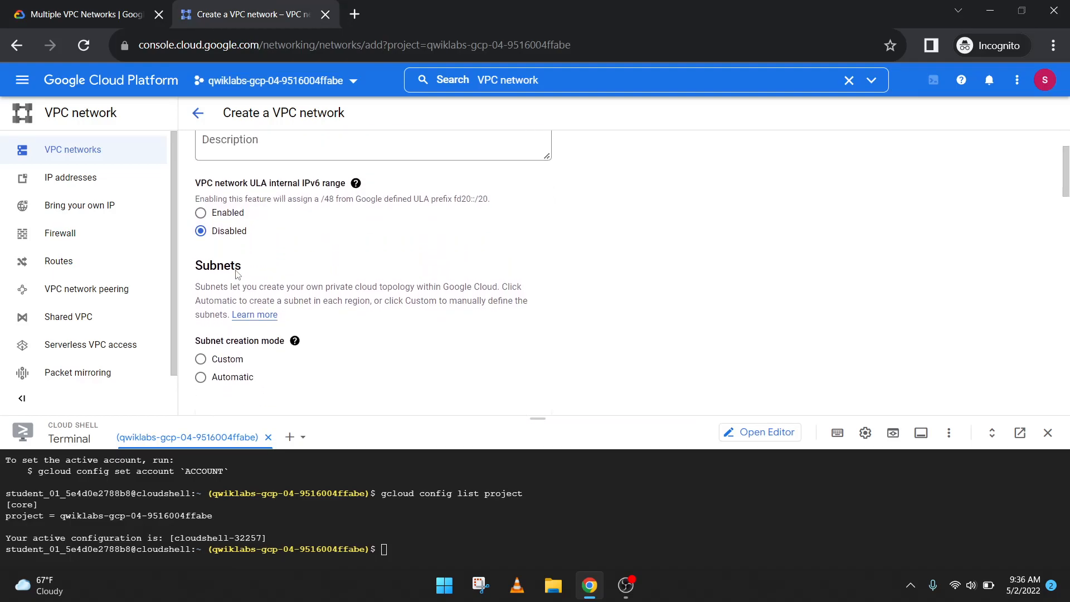
pyautogui.click(101, 4)
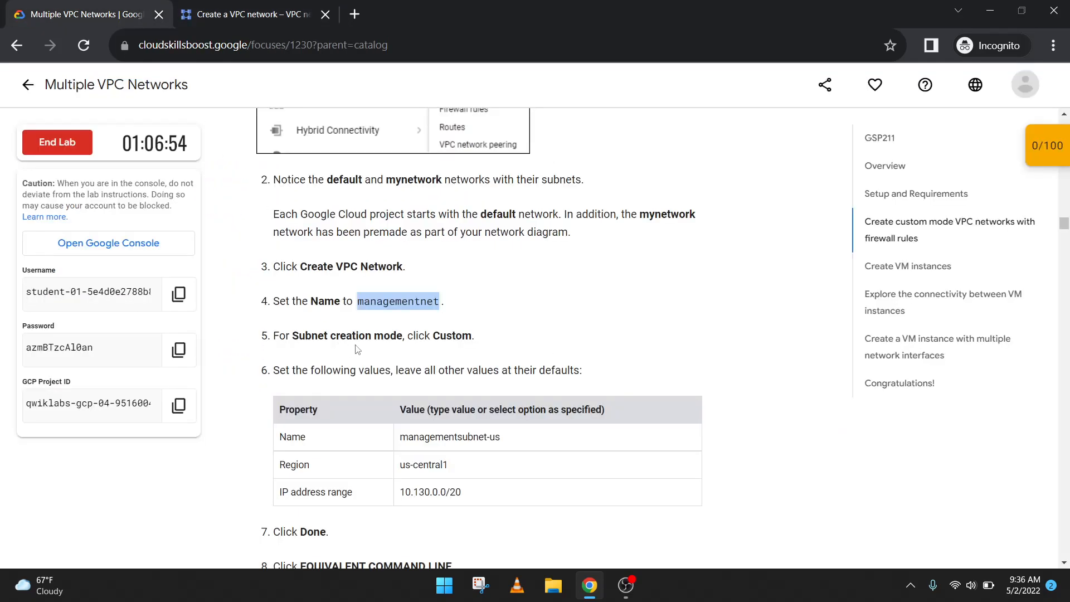
pyautogui.click(250, 14)
pyautogui.click(240, 305)
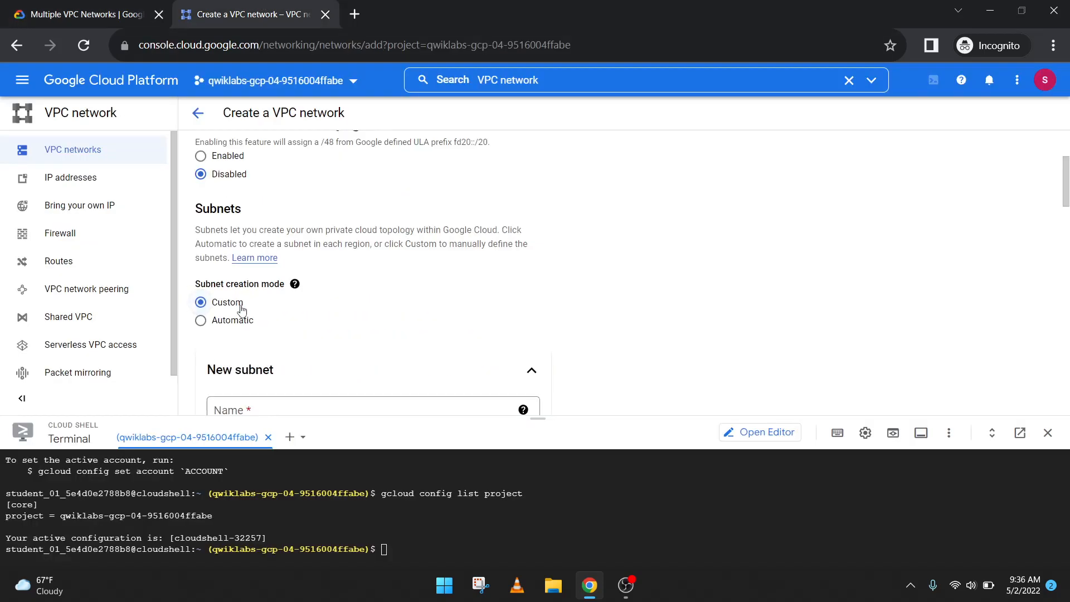
# - Copy the subnet name from the lab's property table and name the new subnet managementsubnet-us
pyautogui.click(95, 10)
pyautogui.scroll(-1, 398, 286)
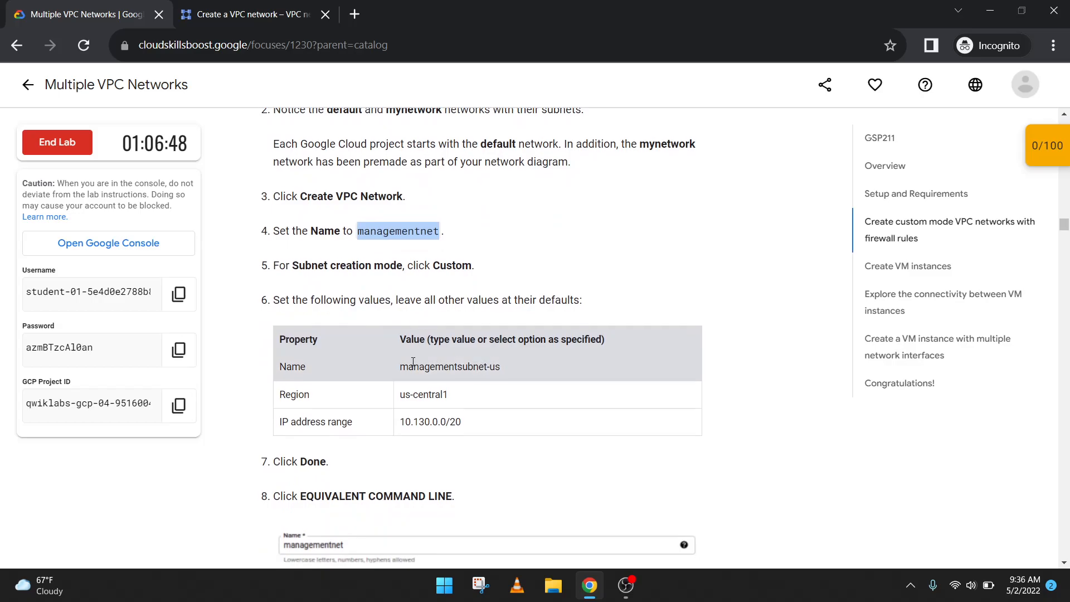
pyautogui.scroll(-1, 423, 365)
pyautogui.moveTo(503, 297); pyautogui.dragTo(401, 299)
pyautogui.hotkey('ctrl', 'c')
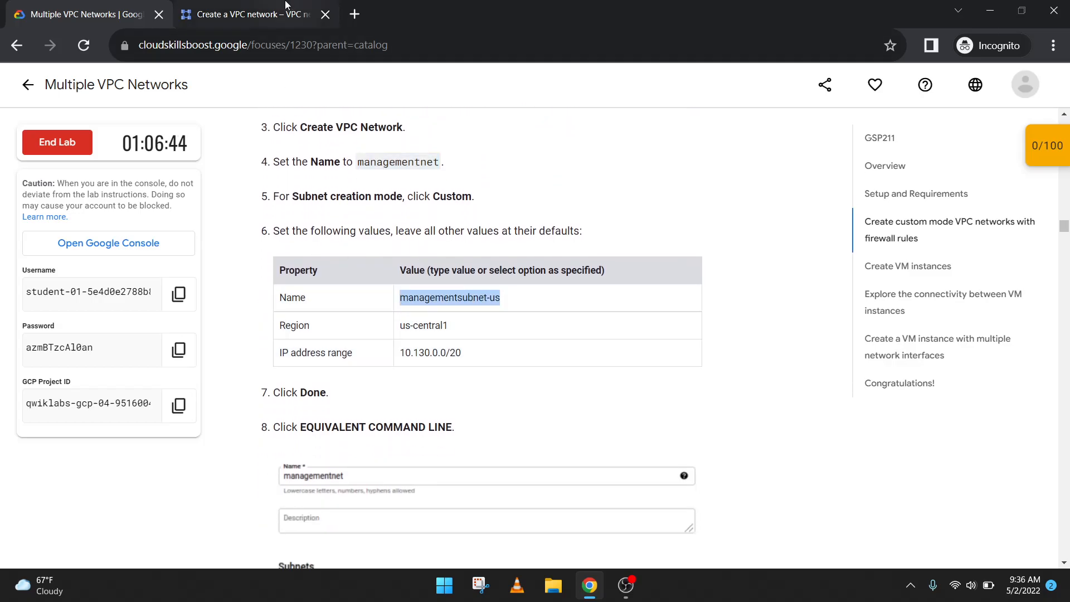
pyautogui.click(251, 14)
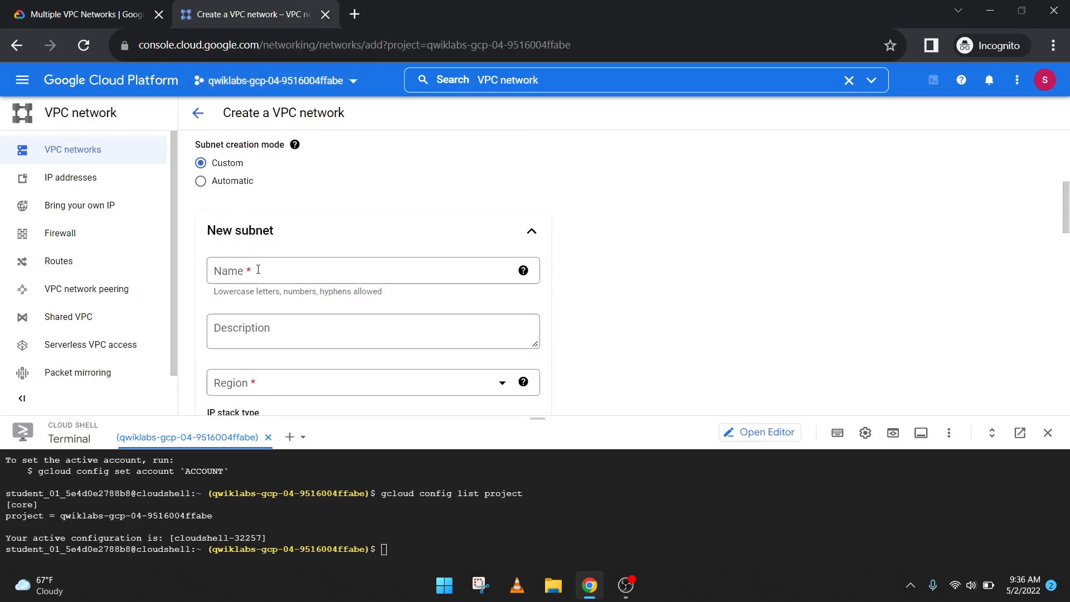
pyautogui.click(258, 270)
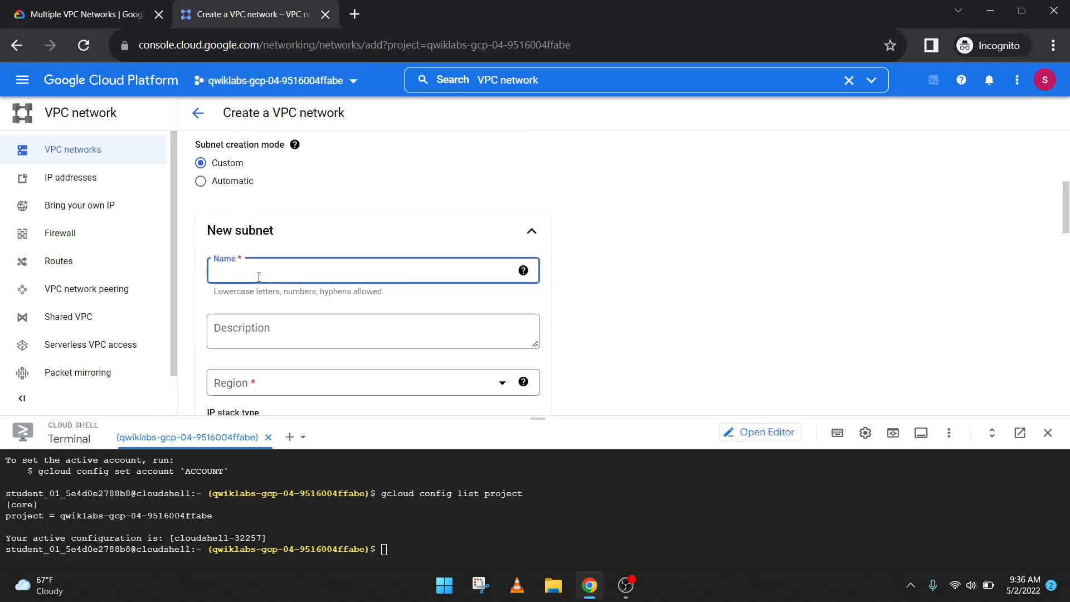
pyautogui.hotkey('ctrl', 'v')
# - Check the lab's region value and set the new subnet's region to us-central1
pyautogui.click(125, 12)
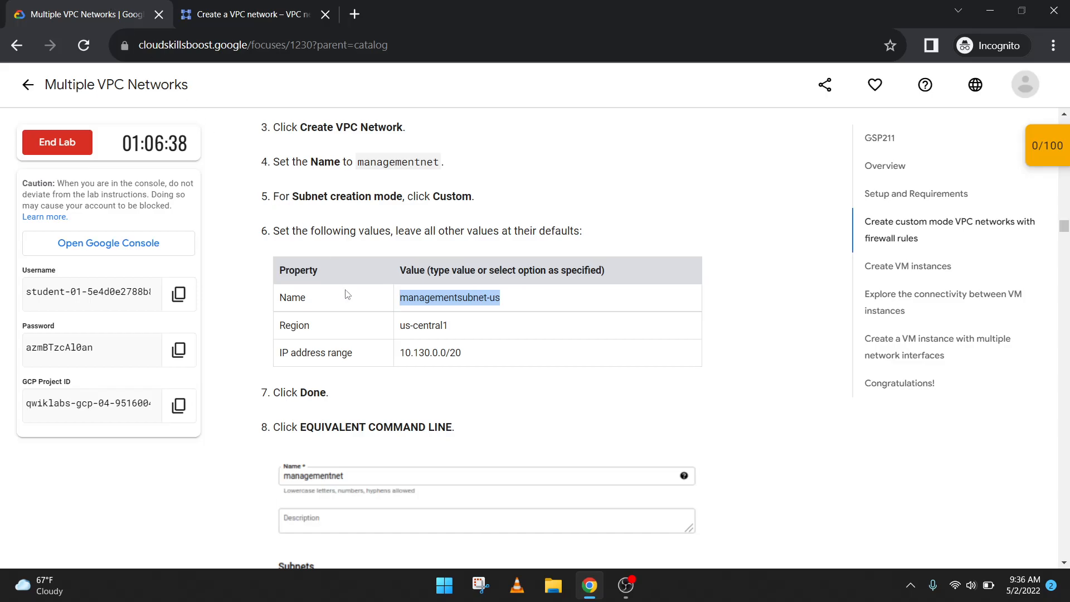
pyautogui.hotkey('ctrl', 'Tab')
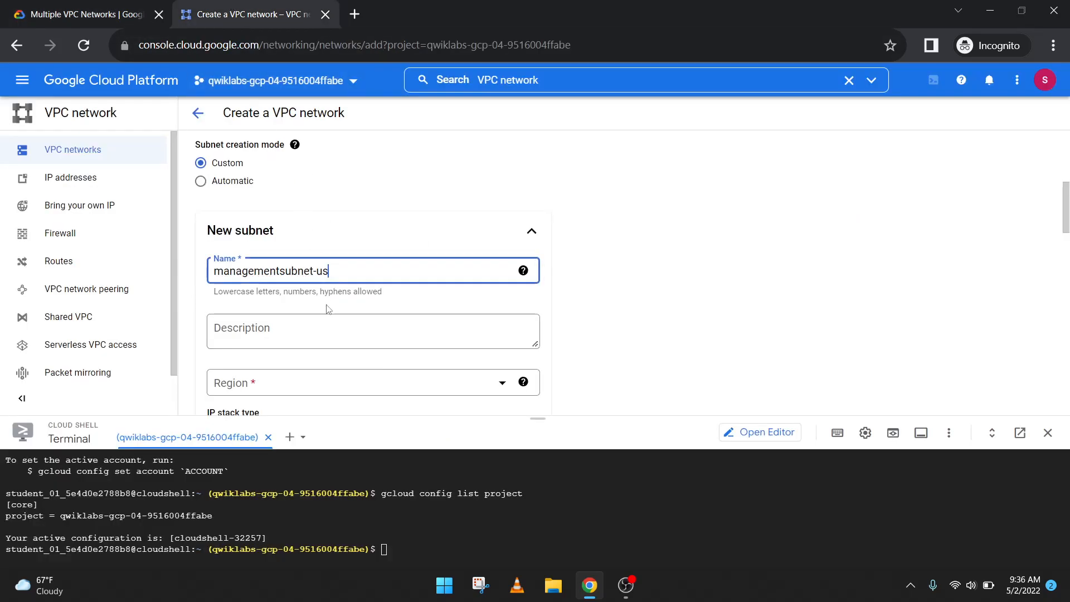
pyautogui.scroll(-1, 327, 301)
pyautogui.click(327, 322)
pyautogui.scroll(-3, 312, 357)
pyautogui.scroll(-5, 310, 371)
pyautogui.click(273, 336)
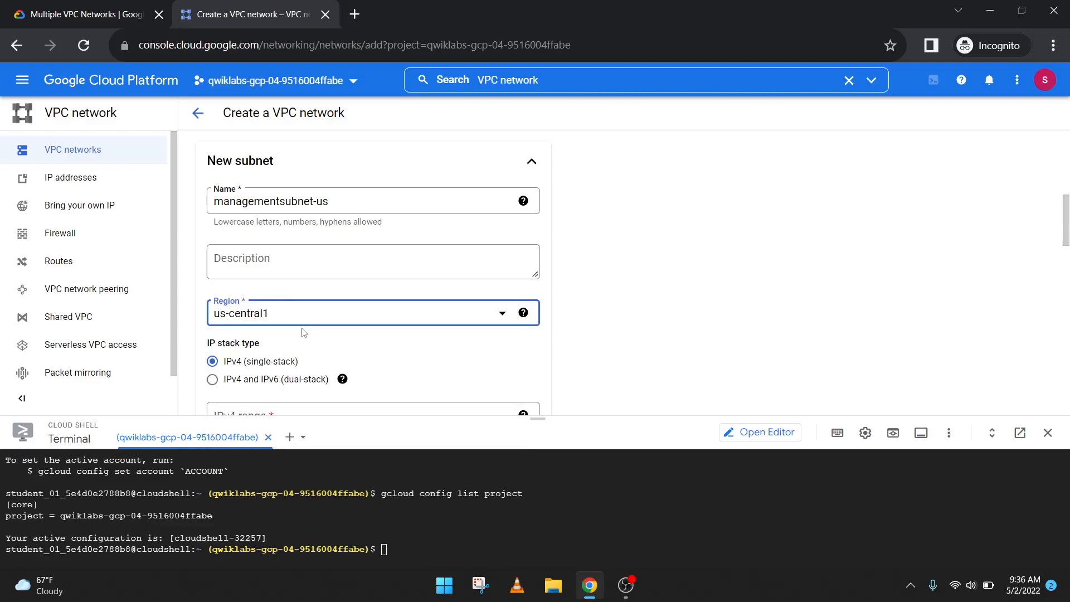
# - Copy the IP address range from the lab and set the subnet's IPv4 range to 10.130.0.0/20
pyautogui.click(133, 13)
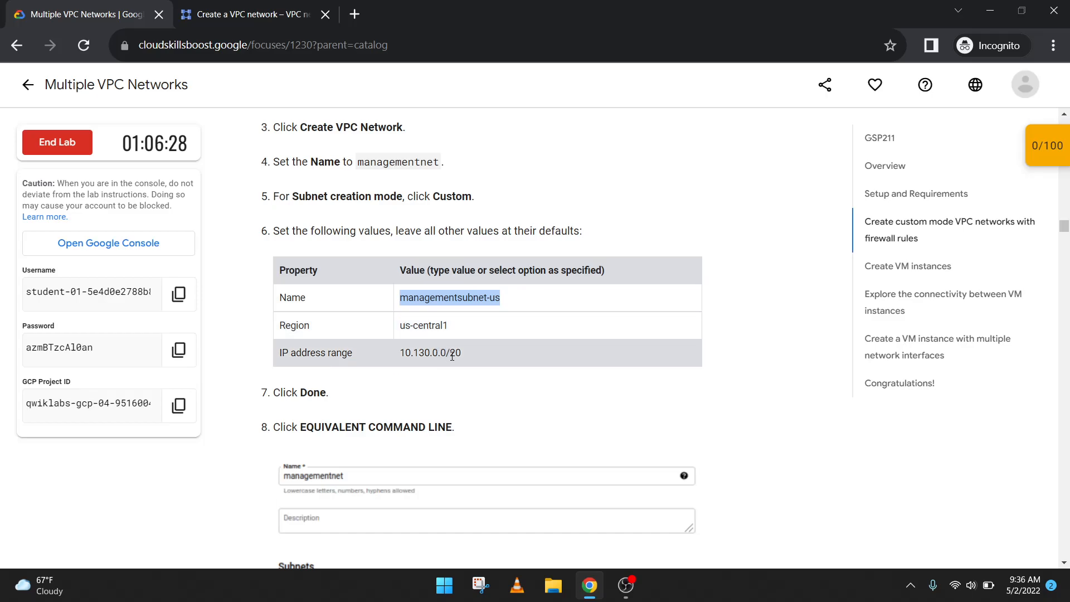
pyautogui.moveTo(463, 353); pyautogui.dragTo(395, 349)
pyautogui.hotkey('ctrl', 'c')
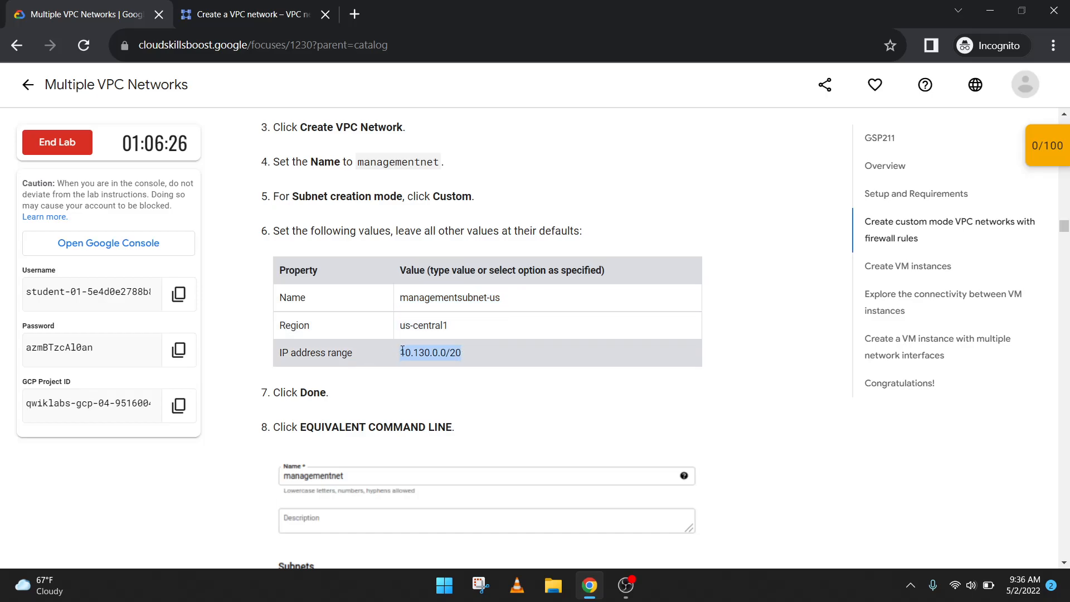
pyautogui.click(250, 14)
pyautogui.scroll(-2, 305, 294)
pyautogui.click(290, 279)
pyautogui.hotkey('ctrl', 'v')
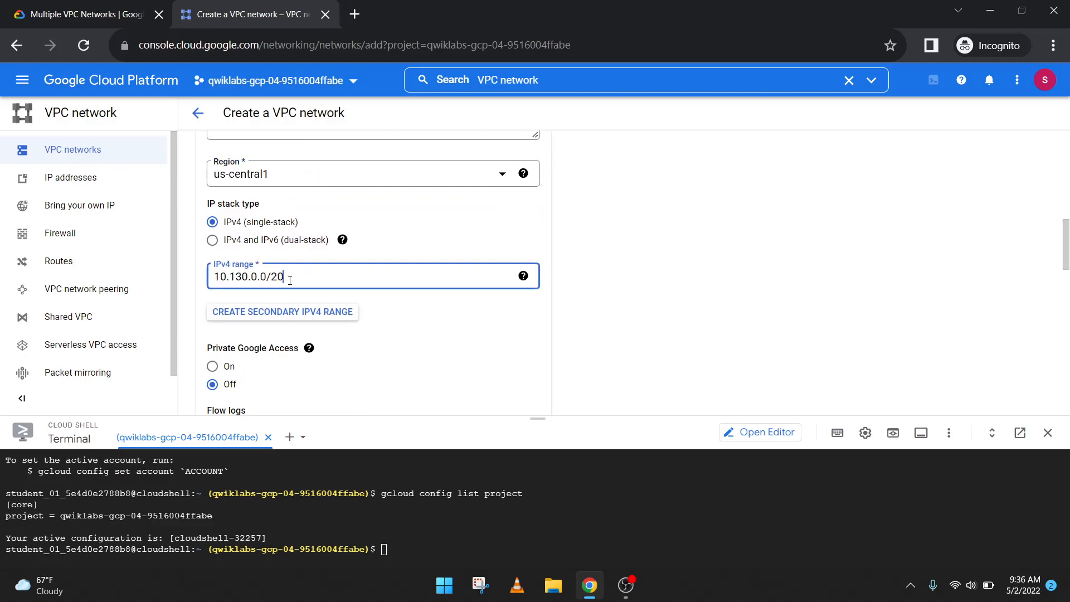
# - Check the lab's next instruction and finish the managementsubnet-us subnet definition, keeping Private Google Access and Flow logs off
pyautogui.click(89, 13)
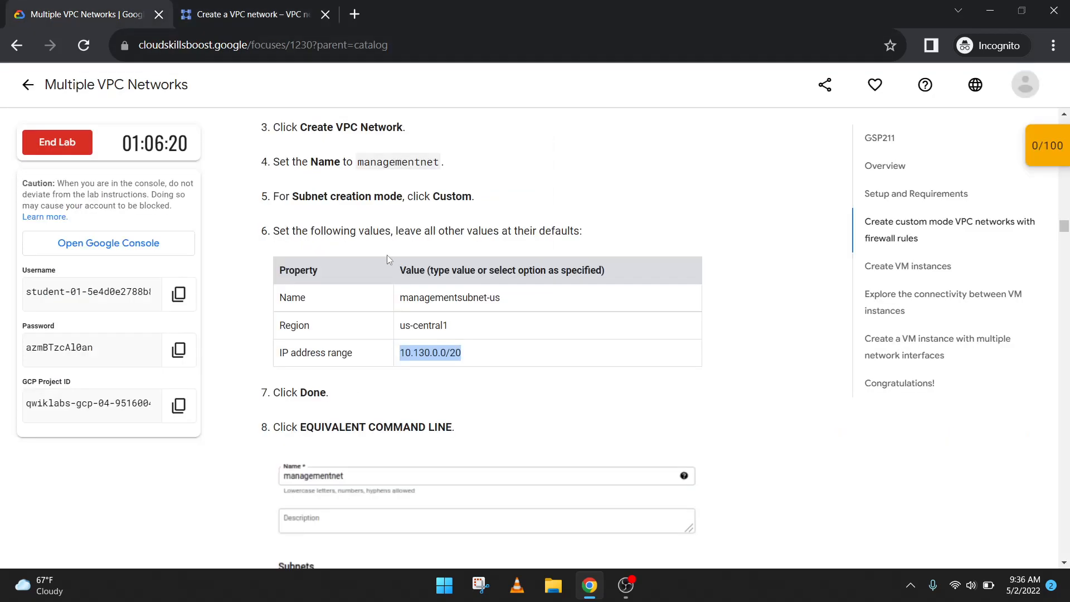
pyautogui.scroll(-1, 387, 256)
pyautogui.scroll(-1, 387, 255)
pyautogui.click(226, 23)
pyautogui.scroll(-6, 332, 232)
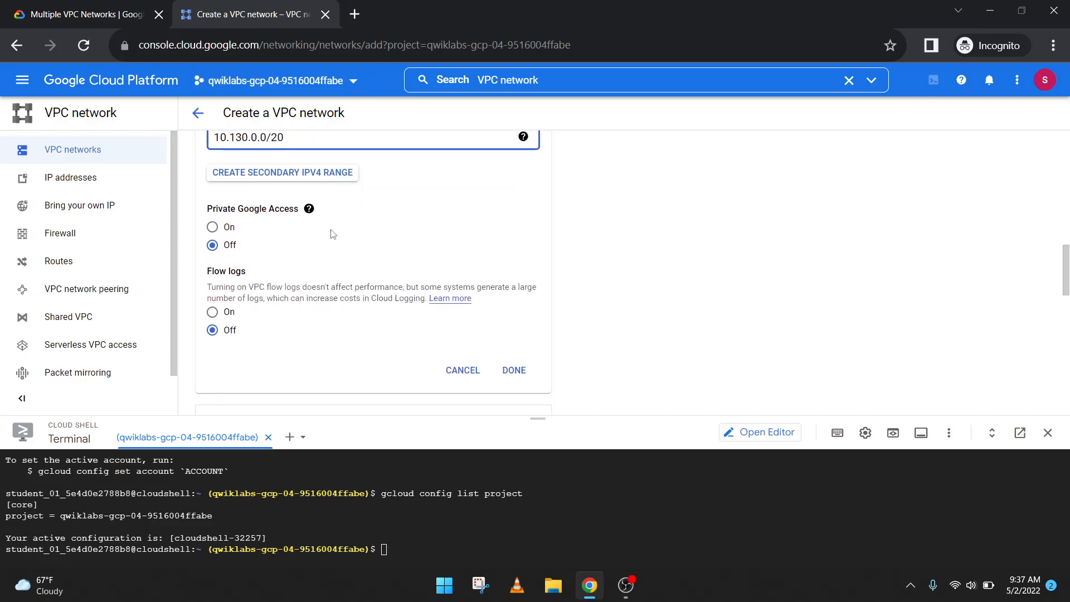
pyautogui.click(513, 162)
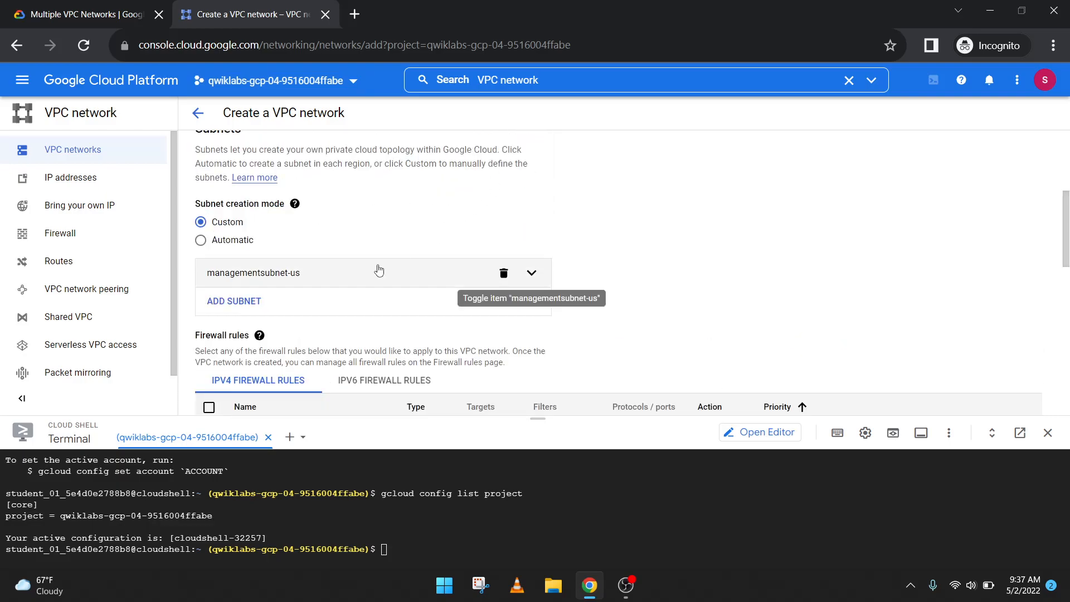
# - Check the lab's step after the subnet and show the equivalent command line for the managementnet network
pyautogui.scroll(4, 376, 270)
pyautogui.click(89, 4)
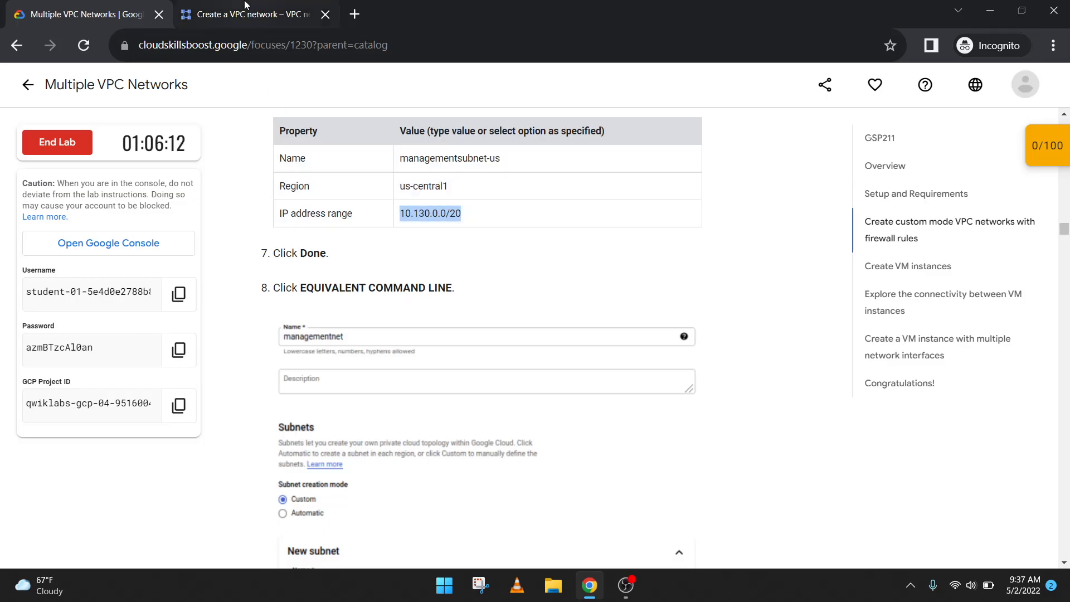
pyautogui.hotkey('ctrl', 'Tab')
pyautogui.scroll(-4, 400, 348)
pyautogui.scroll(-4, 400, 348)
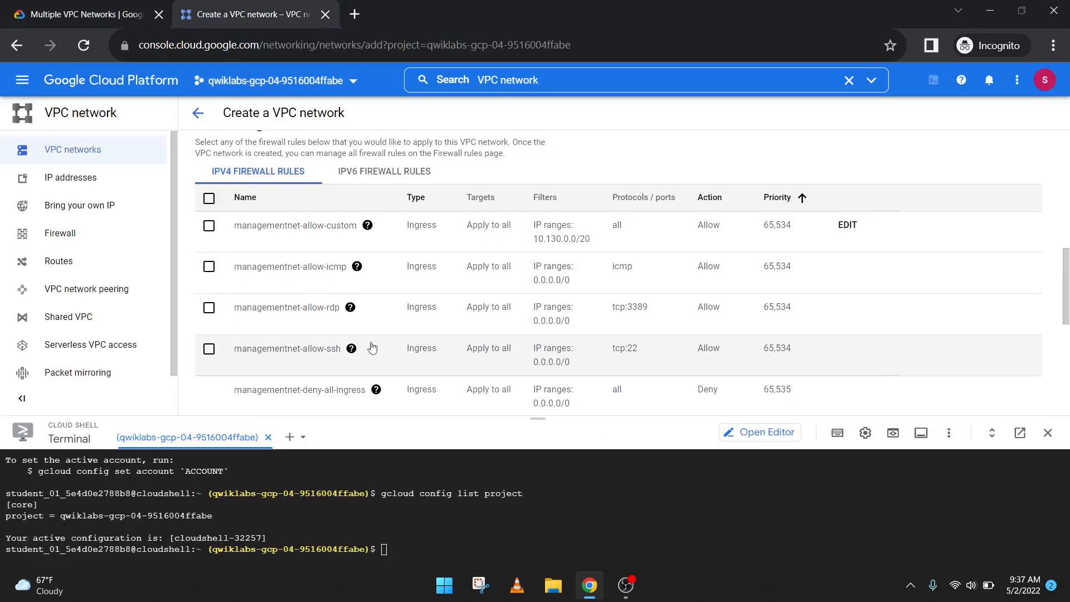
pyautogui.scroll(-5, 372, 348)
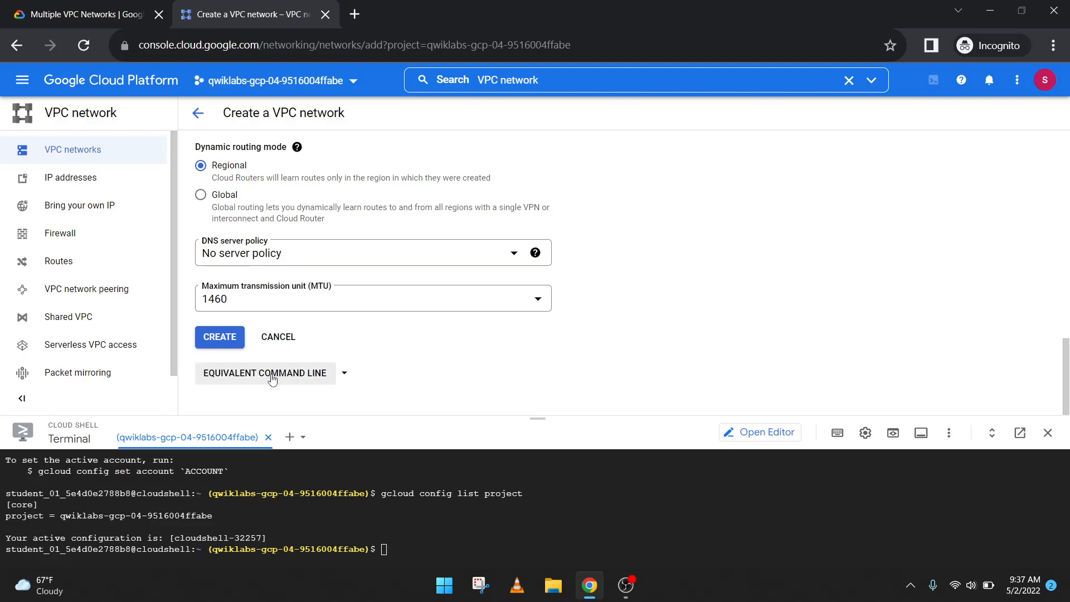
pyautogui.click(248, 378)
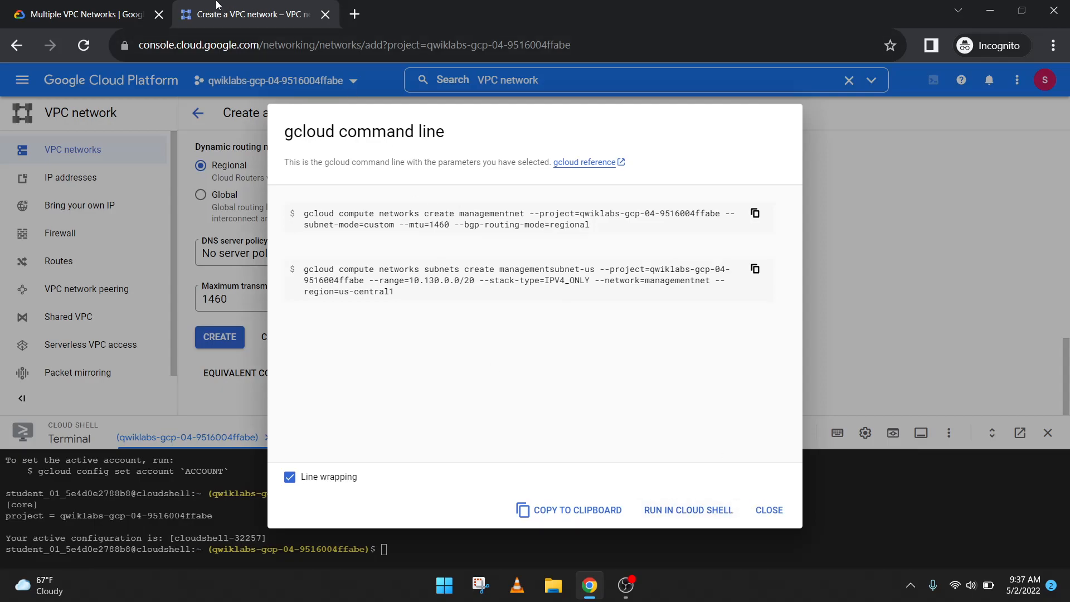
# - Read the lab's remaining steps for managementnet and close the gcloud command line preview
pyautogui.click(96, 5)
pyautogui.scroll(-8, 479, 348)
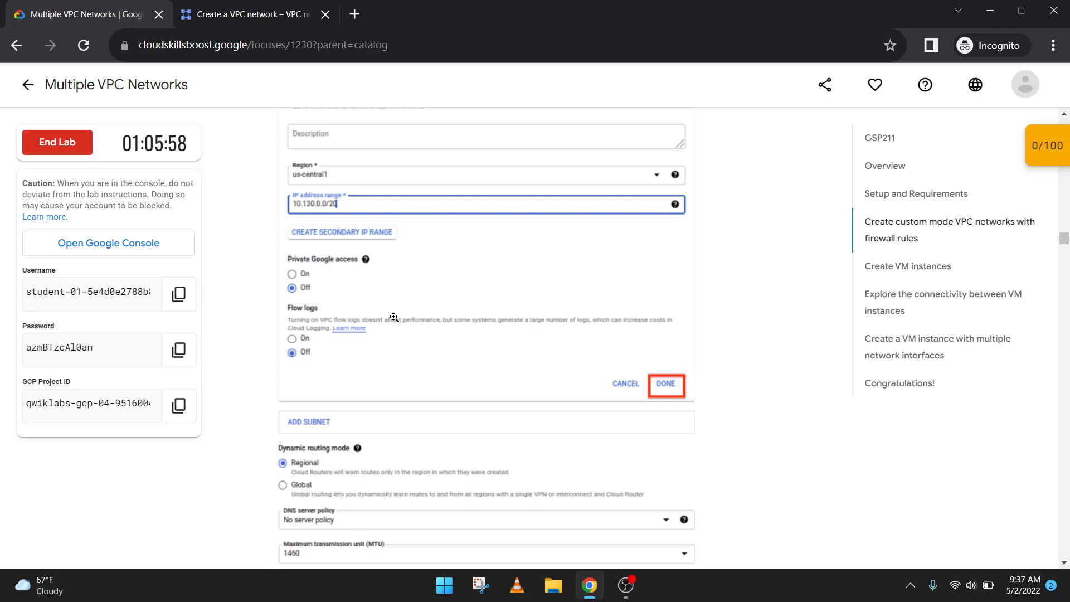
pyautogui.scroll(-4, 395, 315)
pyautogui.scroll(-1, 394, 320)
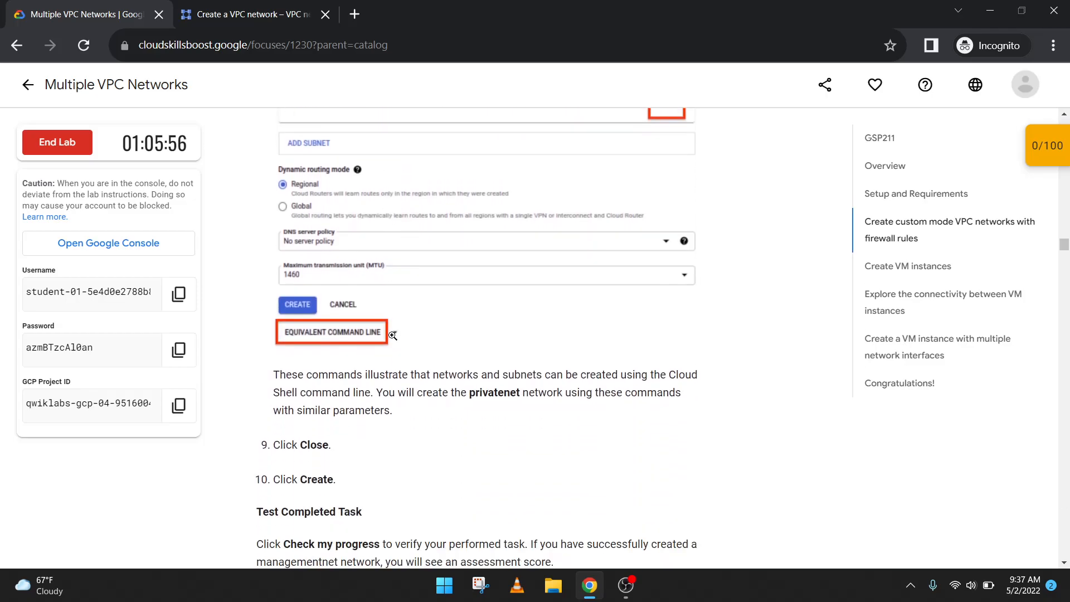
pyautogui.scroll(-1, 380, 392)
pyautogui.click(254, 11)
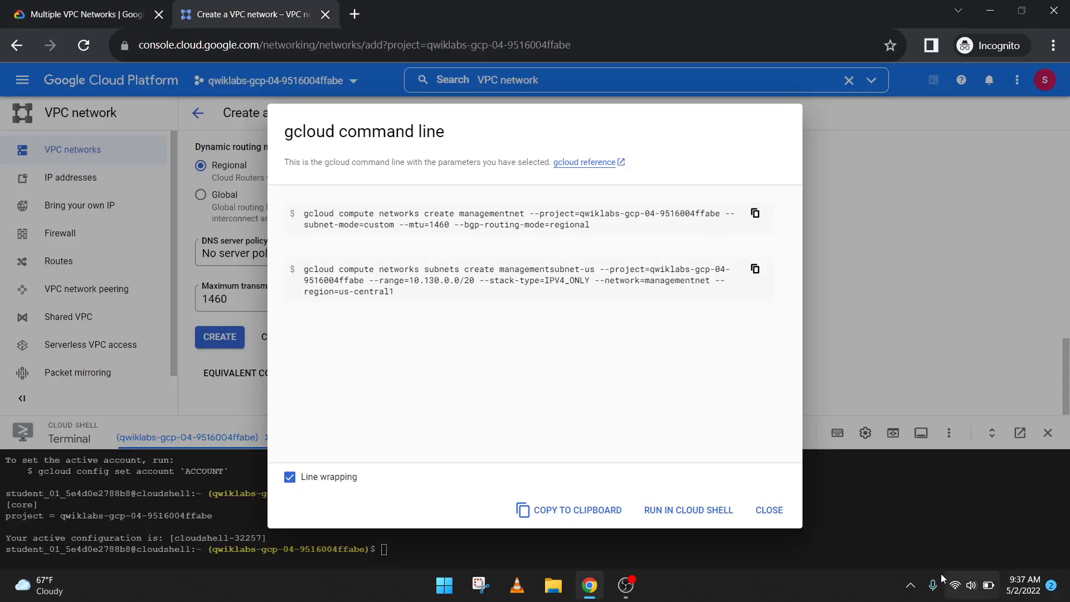
pyautogui.click(775, 511)
pyautogui.click(37, 6)
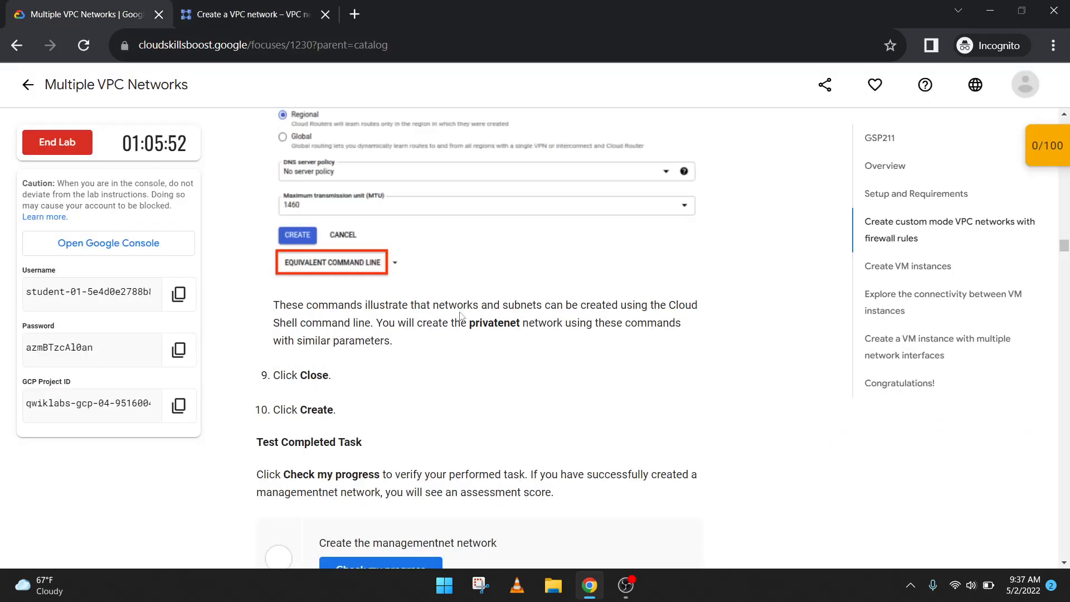
pyautogui.scroll(-1, 430, 350)
pyautogui.click(254, 9)
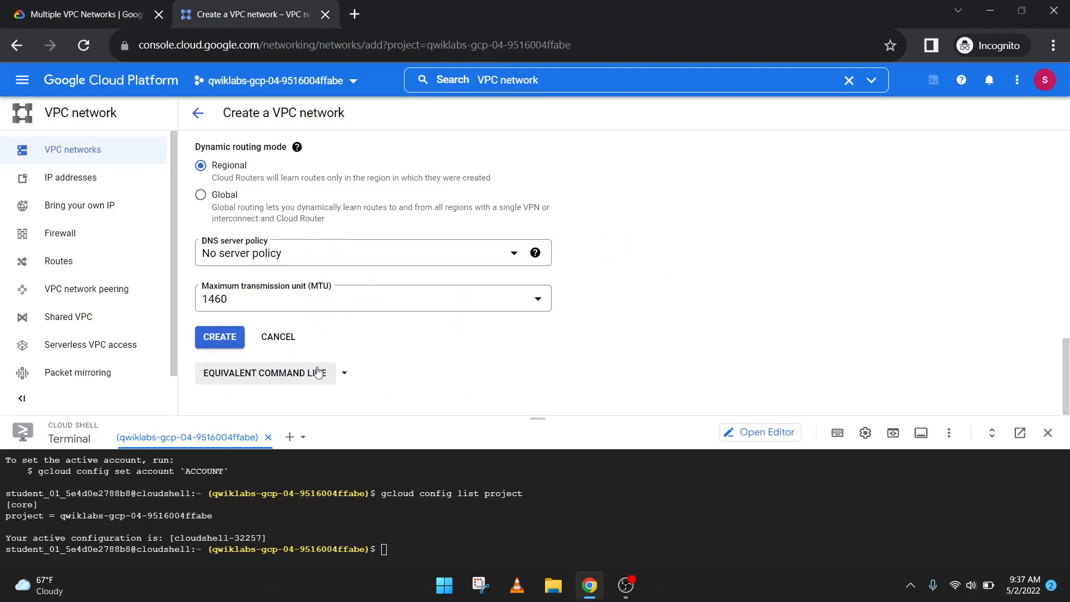
# - Review the subnet creation mode and the managementsubnet-us details in the network form, including region and IPv4 range
pyautogui.scroll(5, 315, 371)
pyautogui.scroll(5, 320, 384)
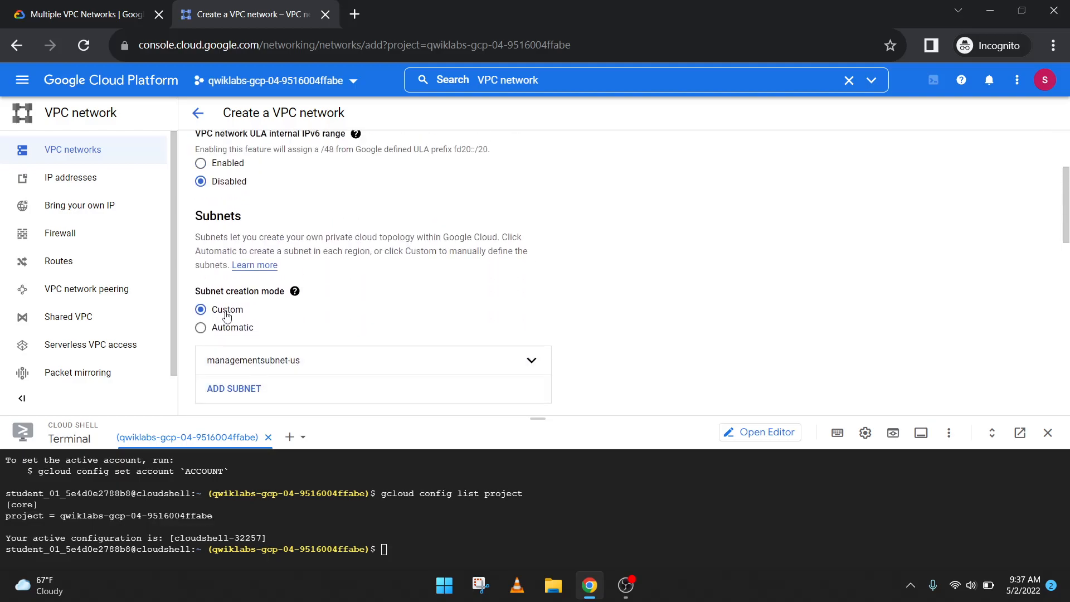
pyautogui.scroll(-3, 263, 335)
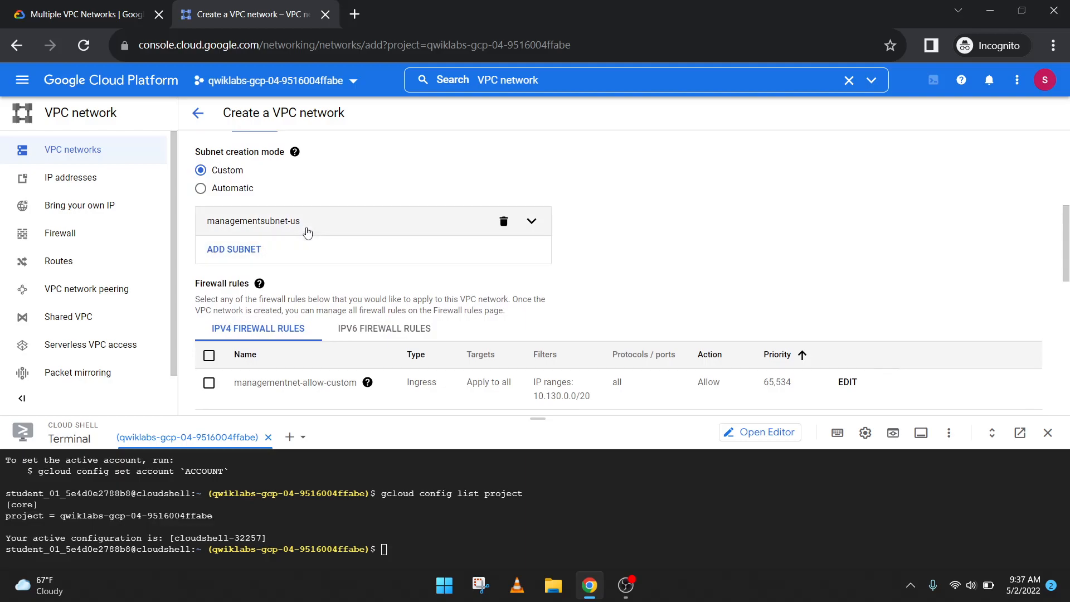
pyautogui.click(307, 233)
pyautogui.scroll(-3, 303, 223)
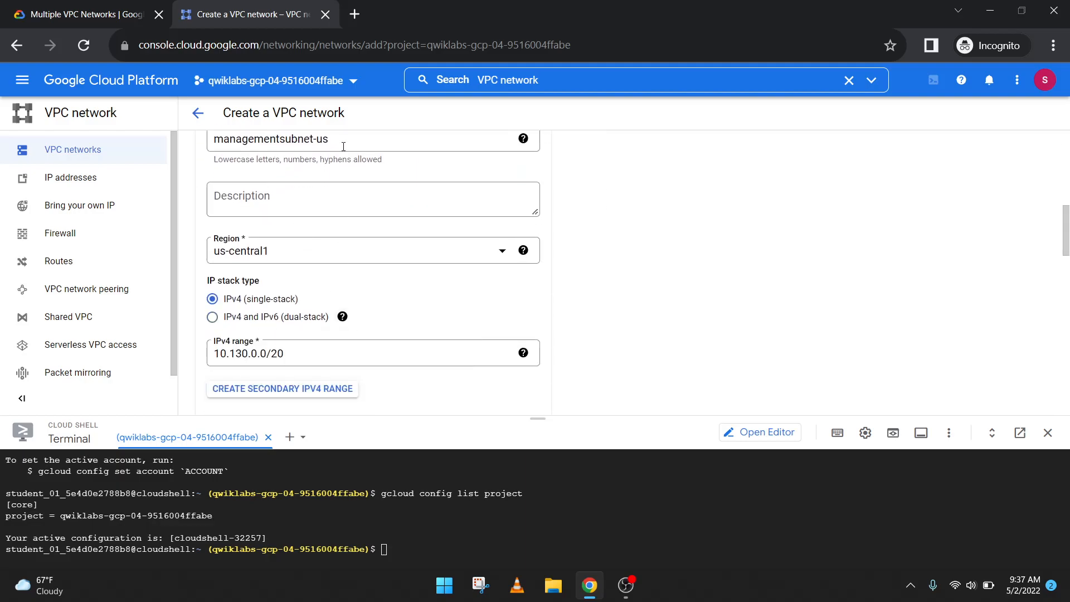
pyautogui.scroll(-3, 308, 287)
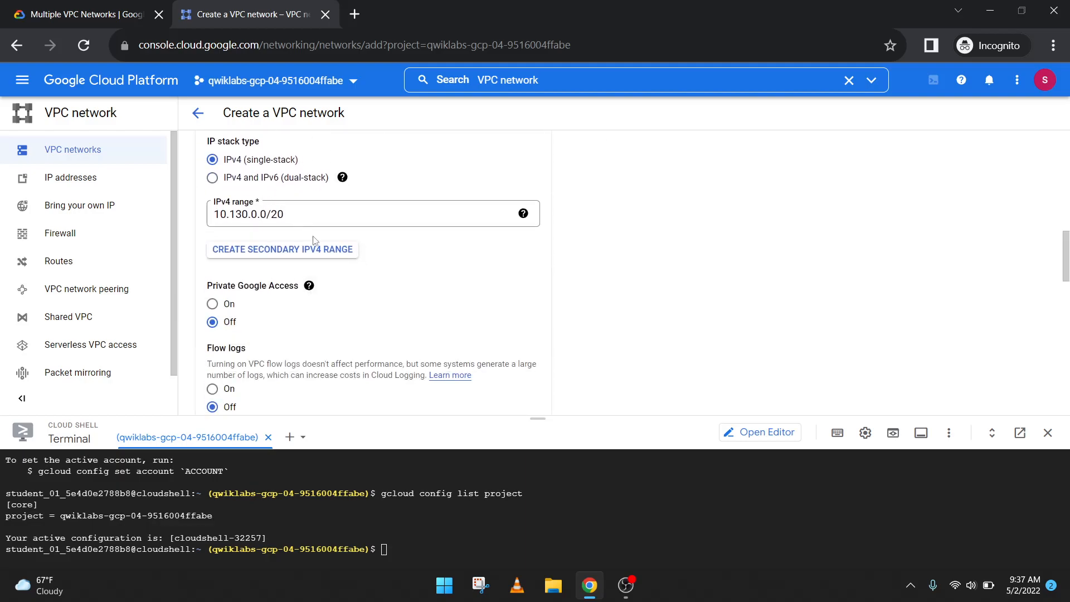
pyautogui.scroll(-4, 312, 239)
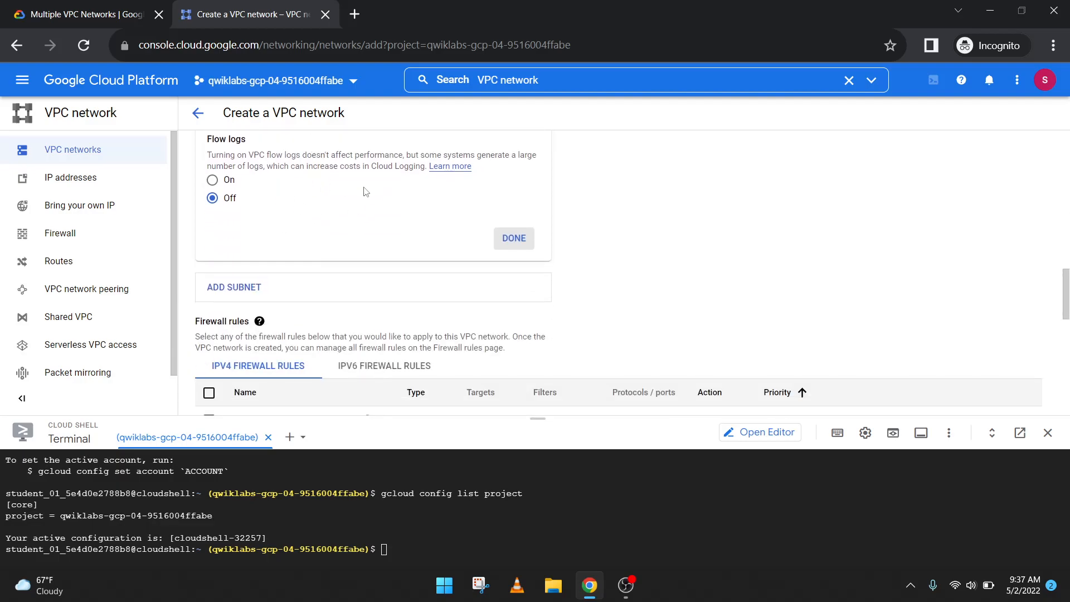
pyautogui.click(514, 238)
pyautogui.scroll(3, 305, 298)
pyautogui.scroll(-2, 305, 298)
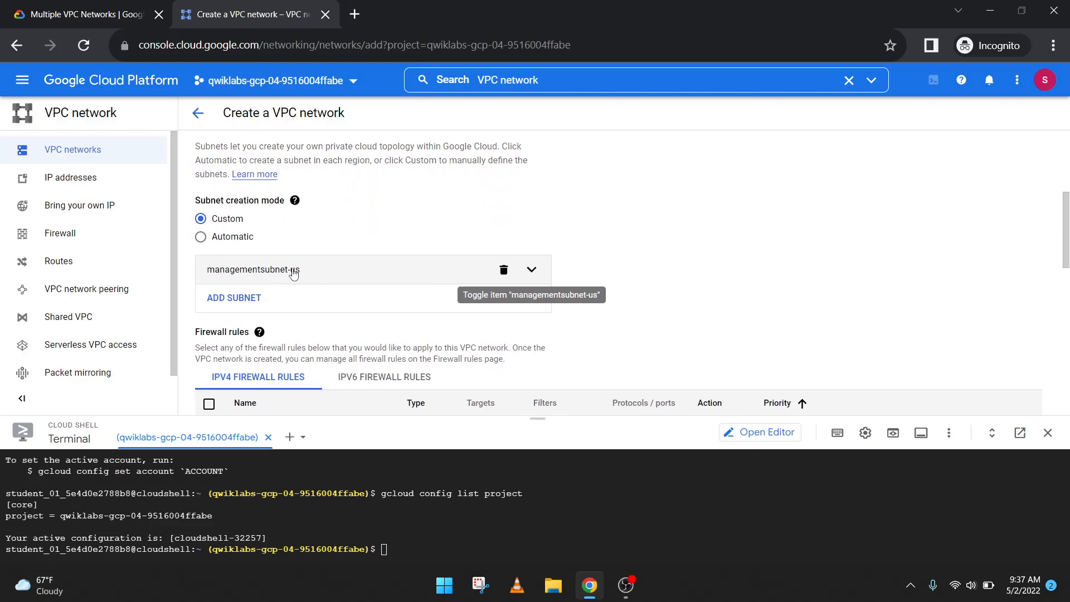
# - Review the network name, firewall rules and routing settings, and create the managementnet VPC network
pyautogui.scroll(4, 294, 272)
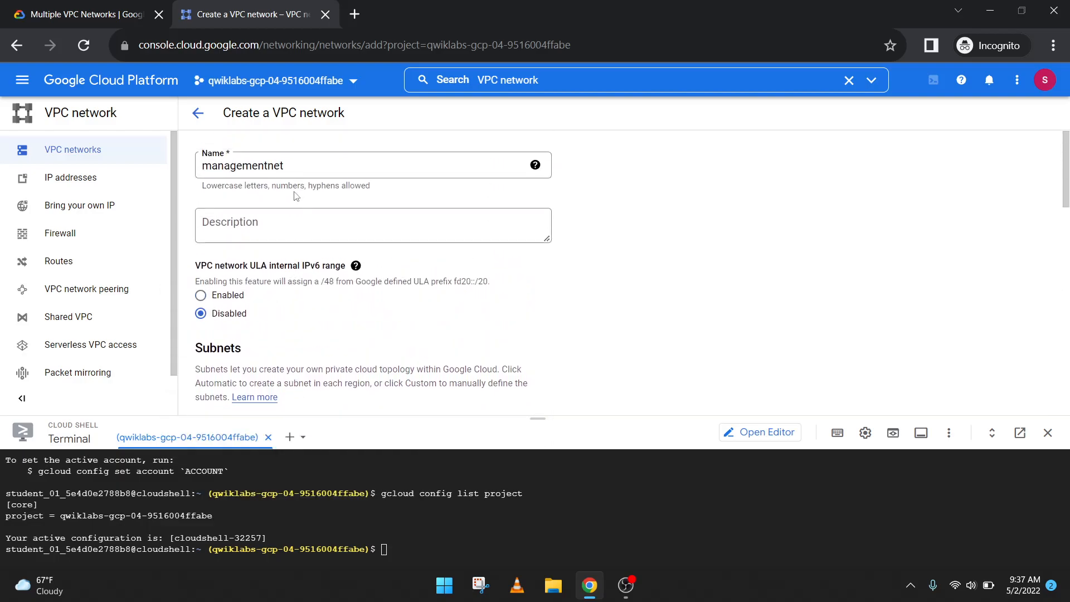
pyautogui.scroll(-6, 297, 196)
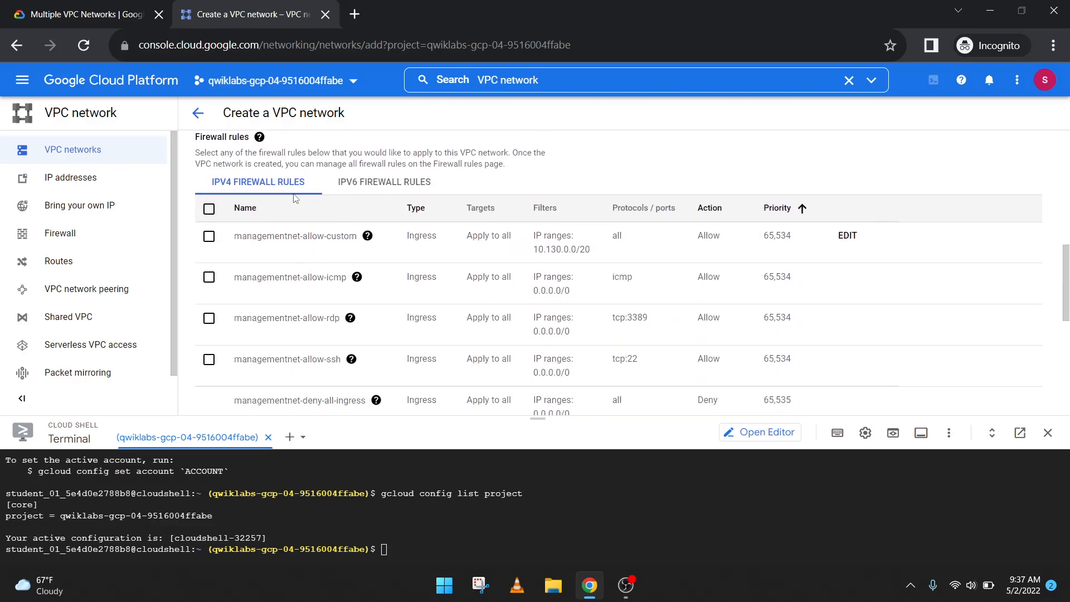
pyautogui.scroll(-5, 296, 199)
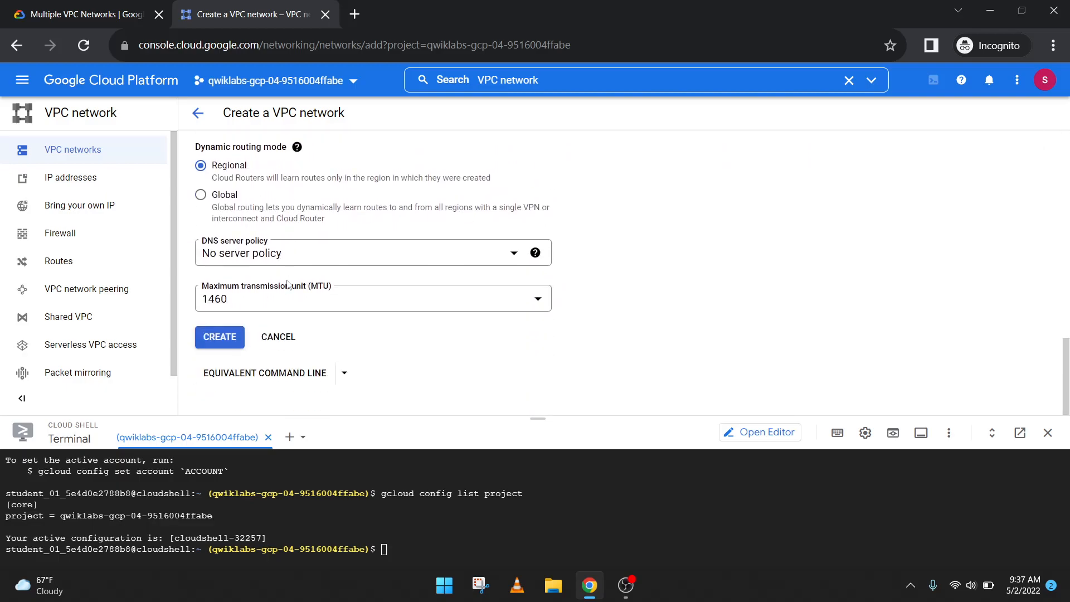
pyautogui.click(220, 337)
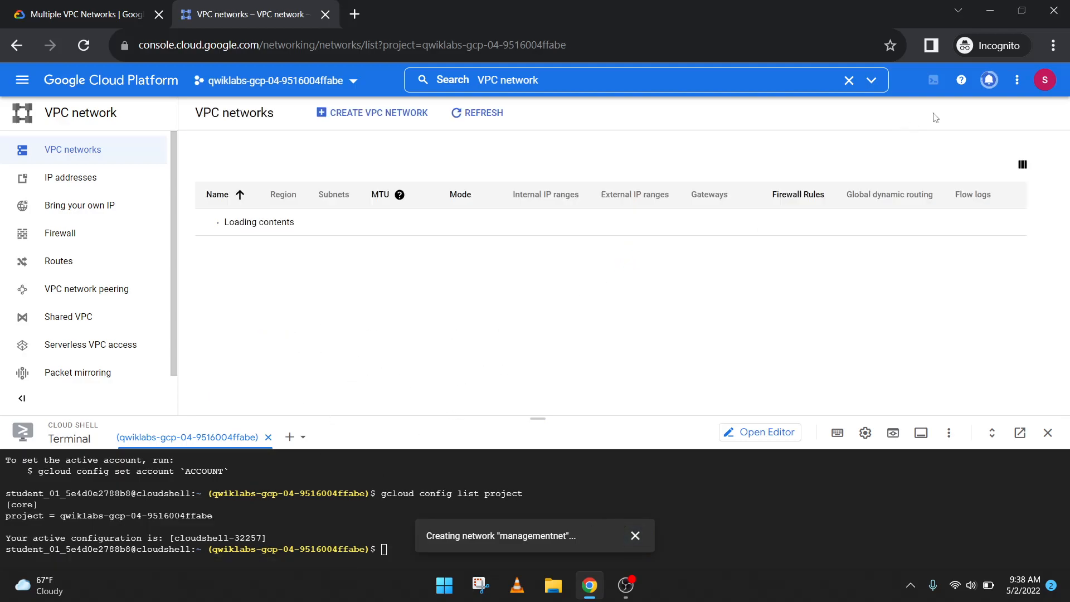
# - Check the notifications for the status of managementnet's creation and look through the VPC networks list
pyautogui.click(111, 13)
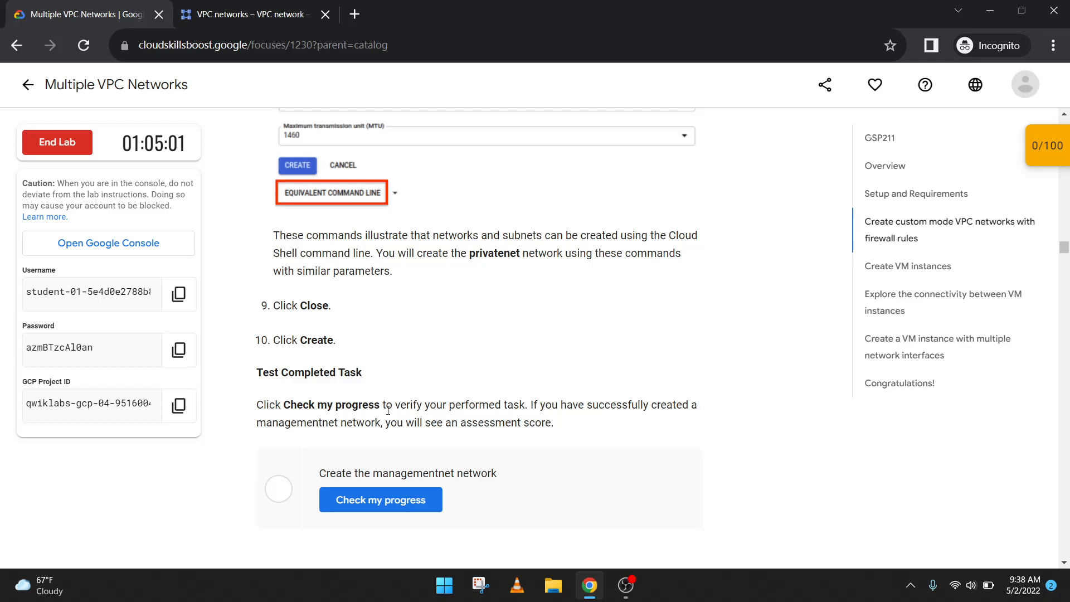
pyautogui.hotkey('ctrl', 'Tab')
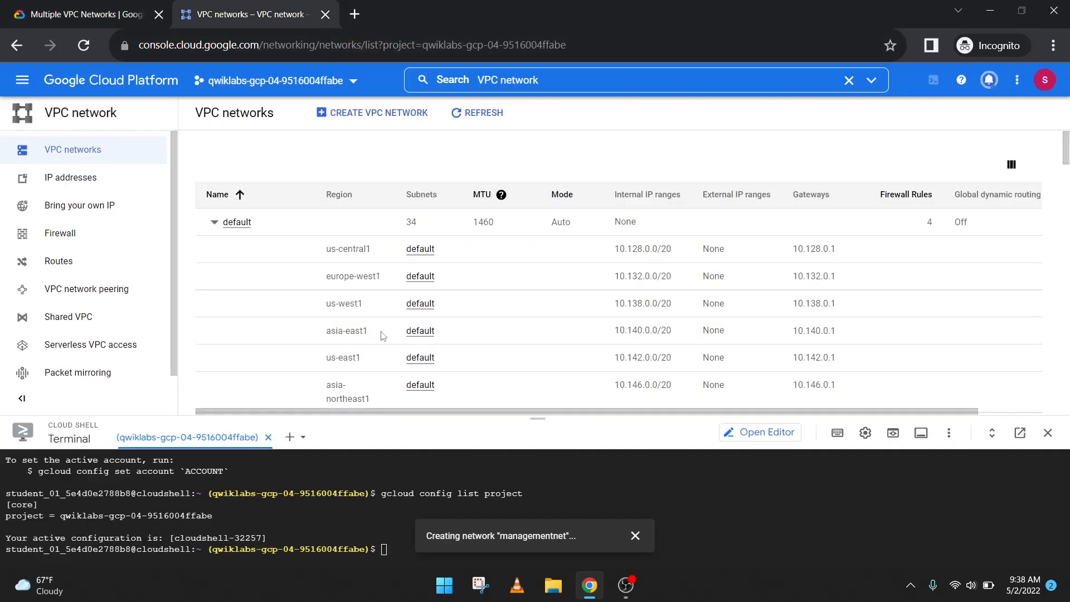
pyautogui.click(990, 80)
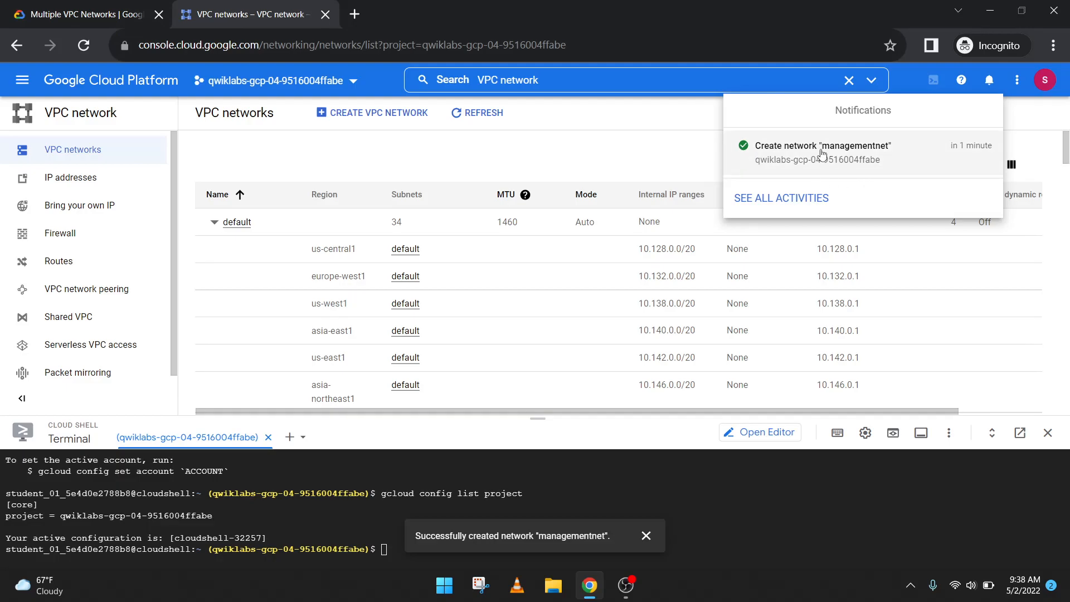
pyautogui.click(673, 237)
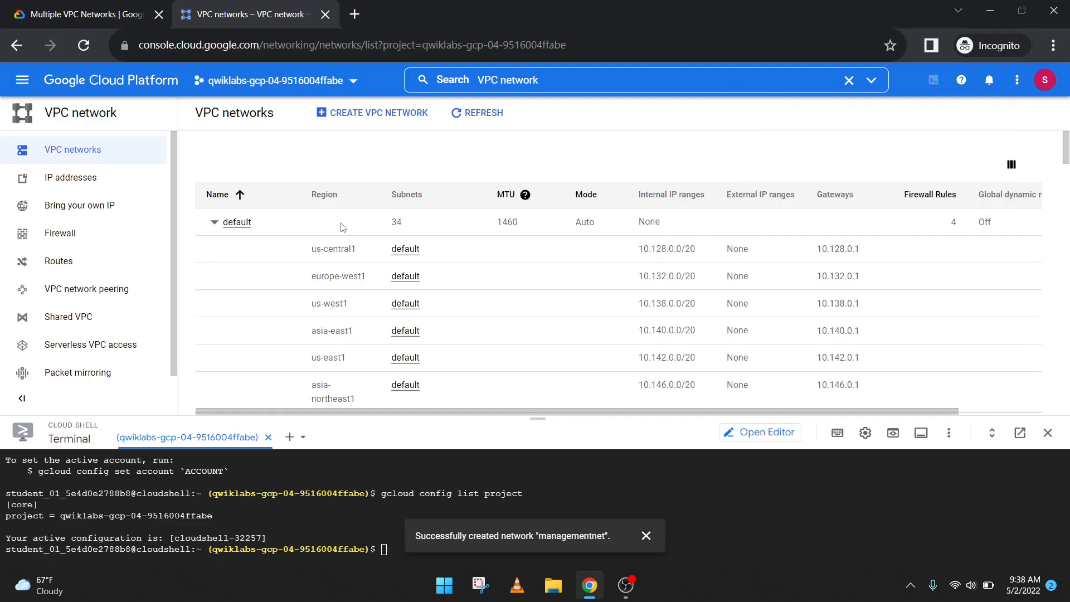
pyautogui.scroll(-5, 349, 245)
pyautogui.scroll(5, 349, 246)
# - Run the lab's progress check for the "Create the managementnet network" task
pyautogui.click(51, 7)
pyautogui.scroll(-1, 415, 429)
pyautogui.click(412, 427)
# - Copy the command that creates the privatenet network from the lab's "Create the privatenet network" section
pyautogui.scroll(-5, 424, 379)
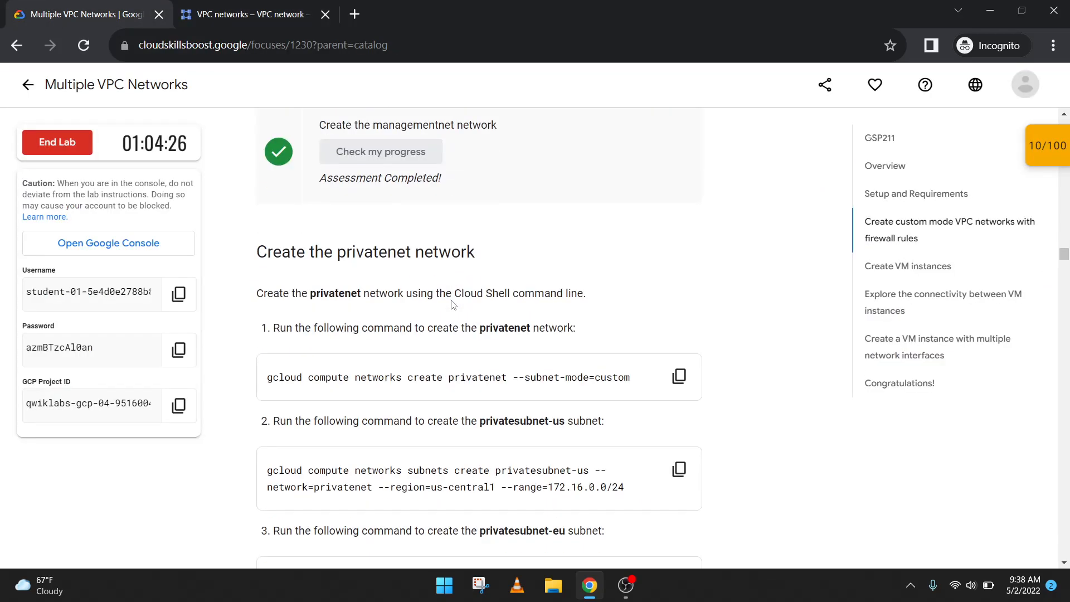
pyautogui.scroll(-1, 364, 273)
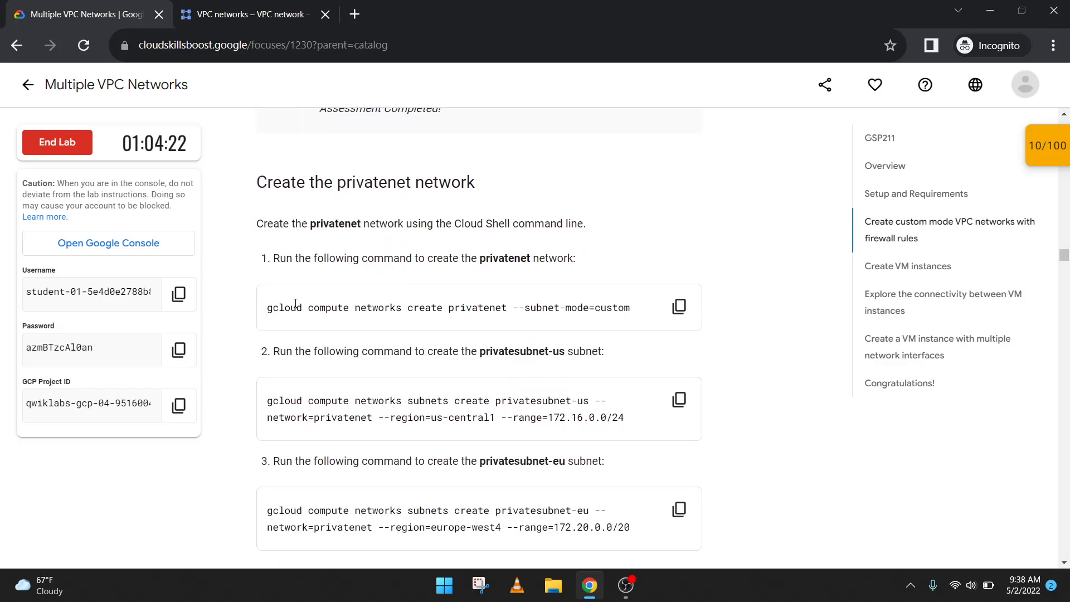
pyautogui.click(679, 306)
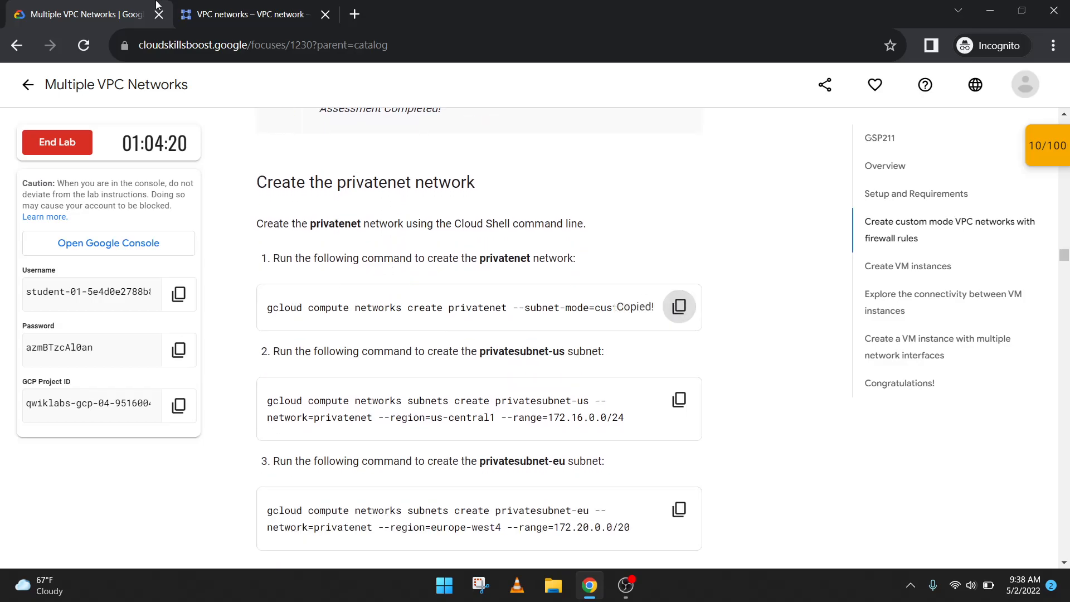
# - Enlarge the Cloud Shell terminal in the console and run "gcloud compute networks create privatenet --subnet-mode=custom"
pyautogui.click(177, 7)
pyautogui.click(646, 535)
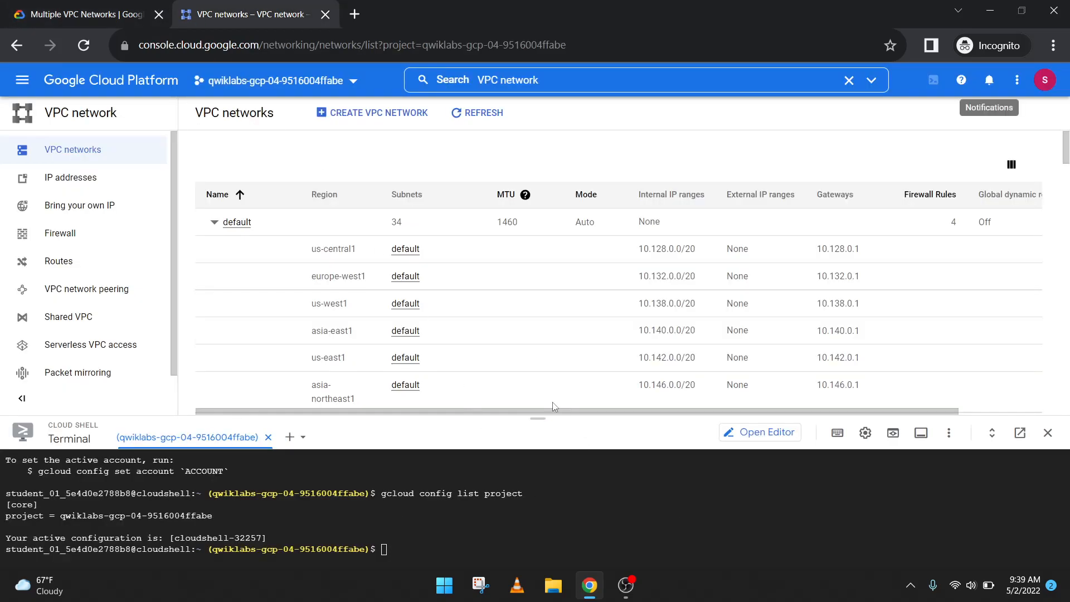
pyautogui.moveTo(544, 418); pyautogui.dragTo(545, 260)
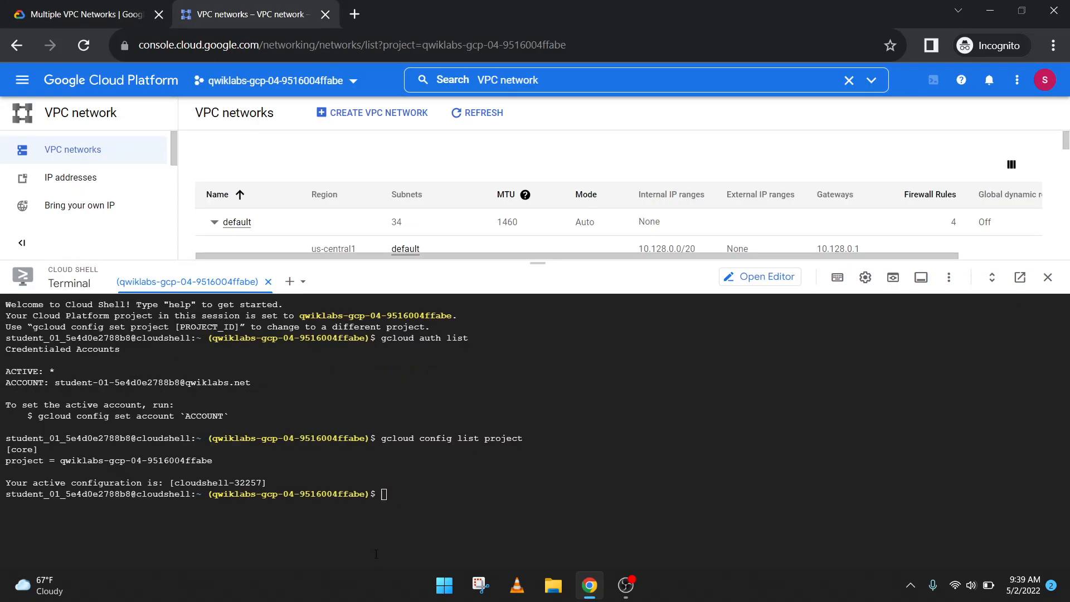
pyautogui.hotkey('ctrl', 'v')
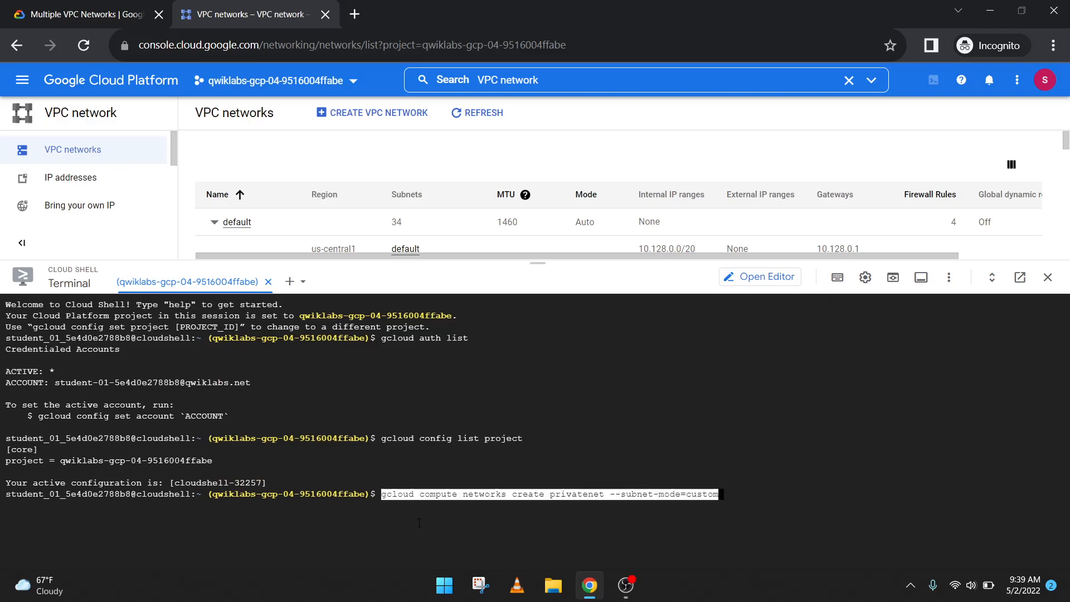
pyautogui.press('Return')
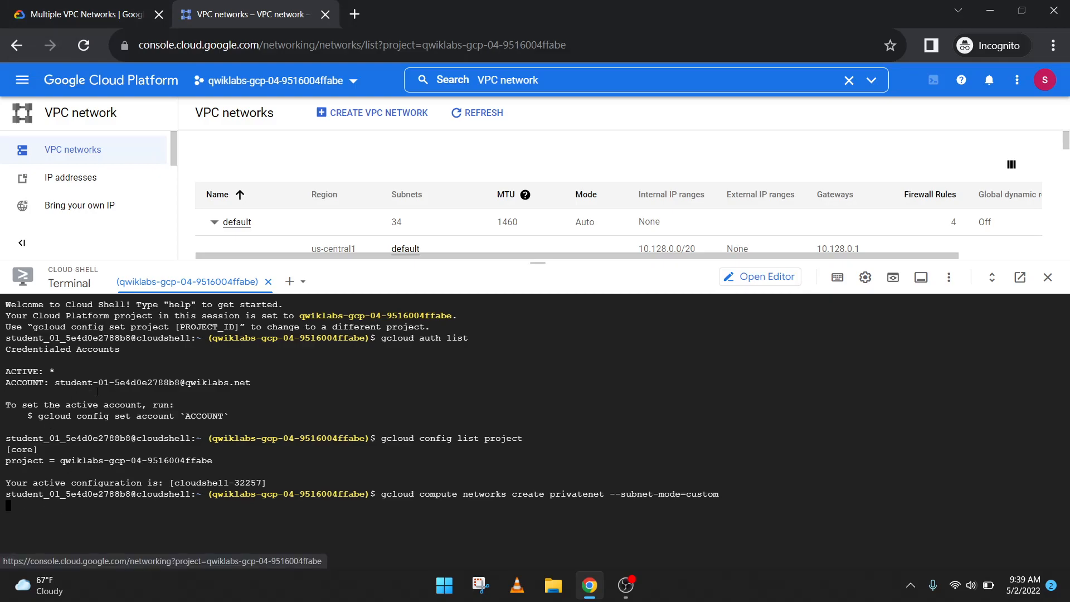
# - Copy the privatesubnet-us creation command from the lab and run it in Cloud Shell, with network privatenet, region us-central1 and range 172.16.0.0/24
pyautogui.click(113, 16)
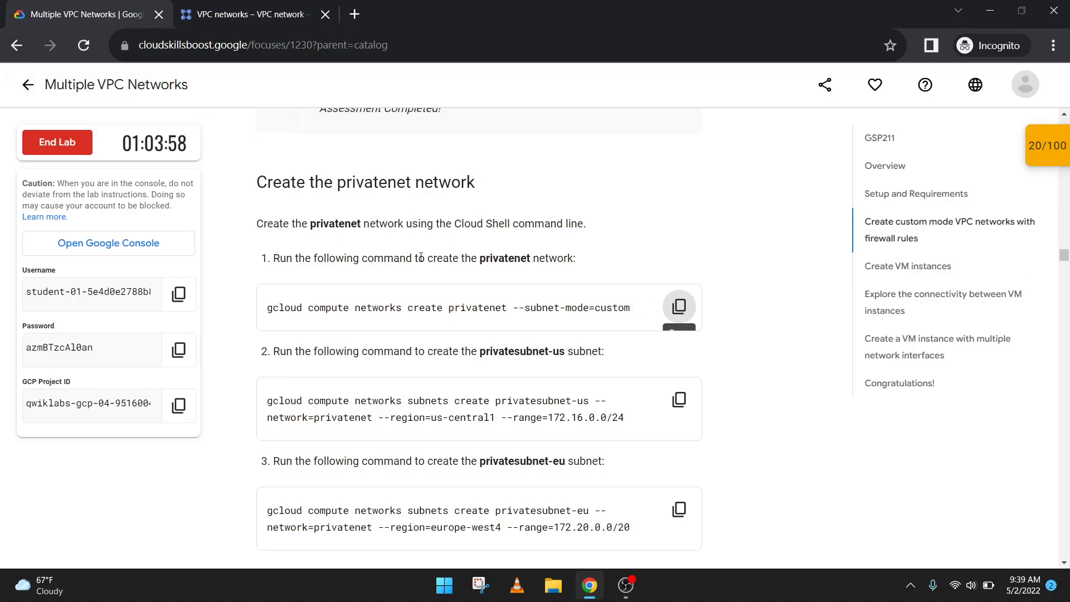
pyautogui.click(264, 6)
pyautogui.hotkey('ctrl', 'v')
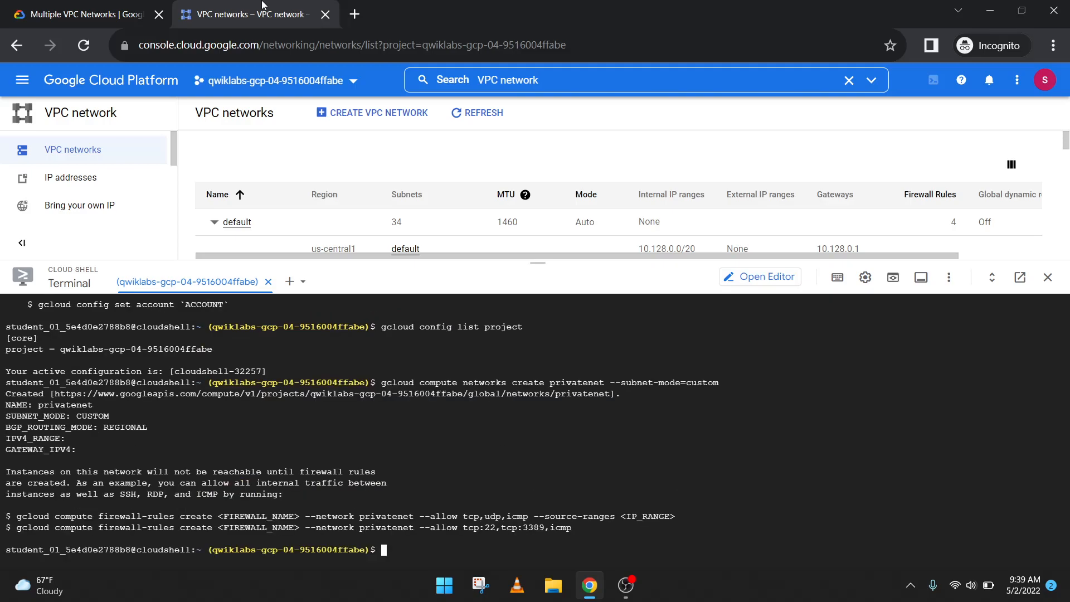
pyautogui.click(96, 6)
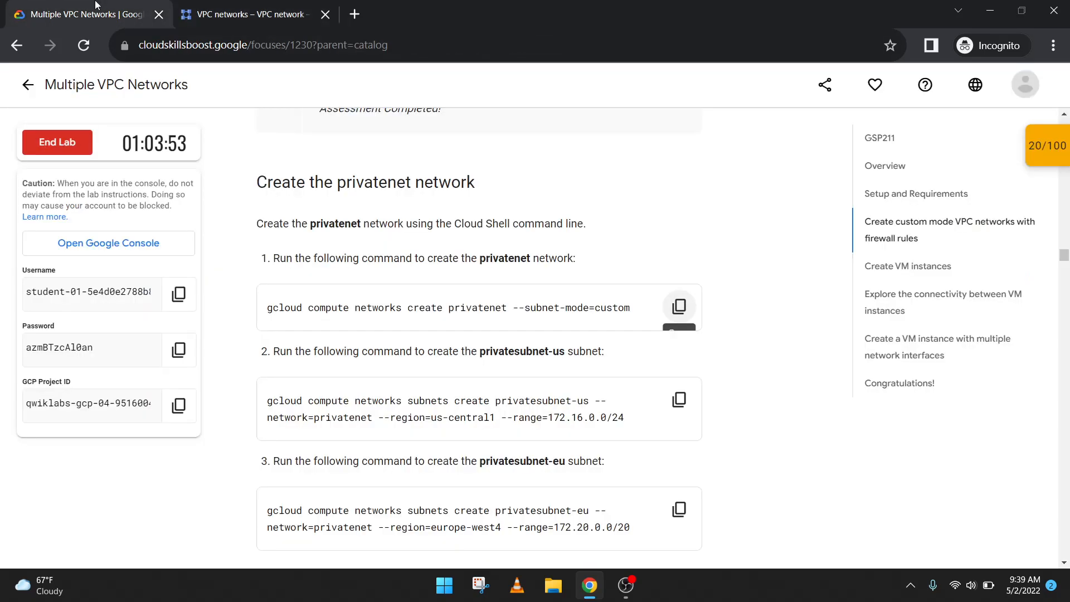
pyautogui.click(678, 399)
pyautogui.click(254, 7)
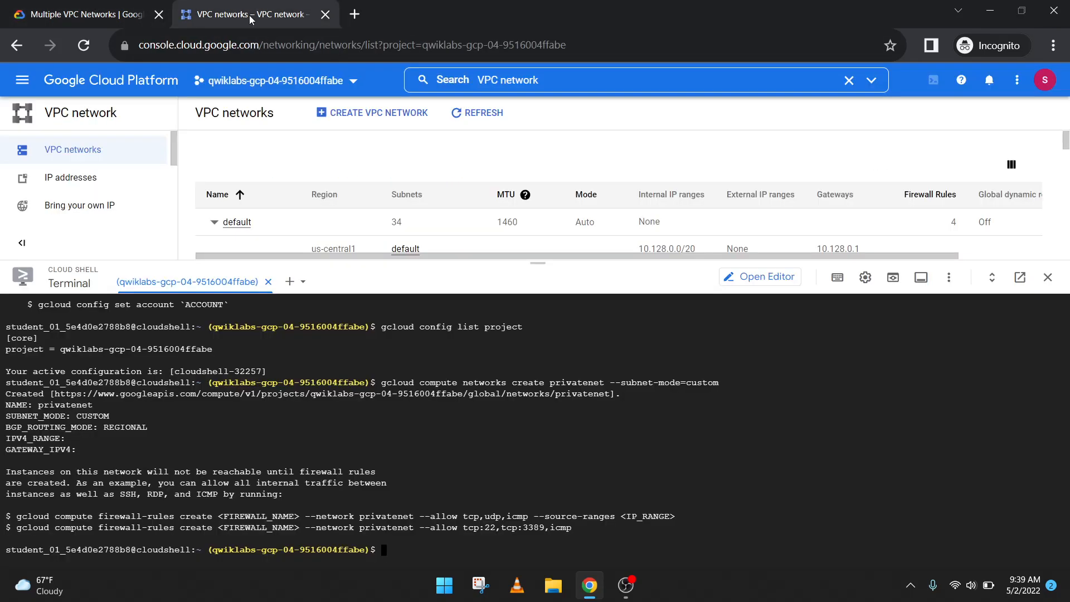
pyautogui.hotkey('ctrl', 'v')
pyautogui.press('Return')
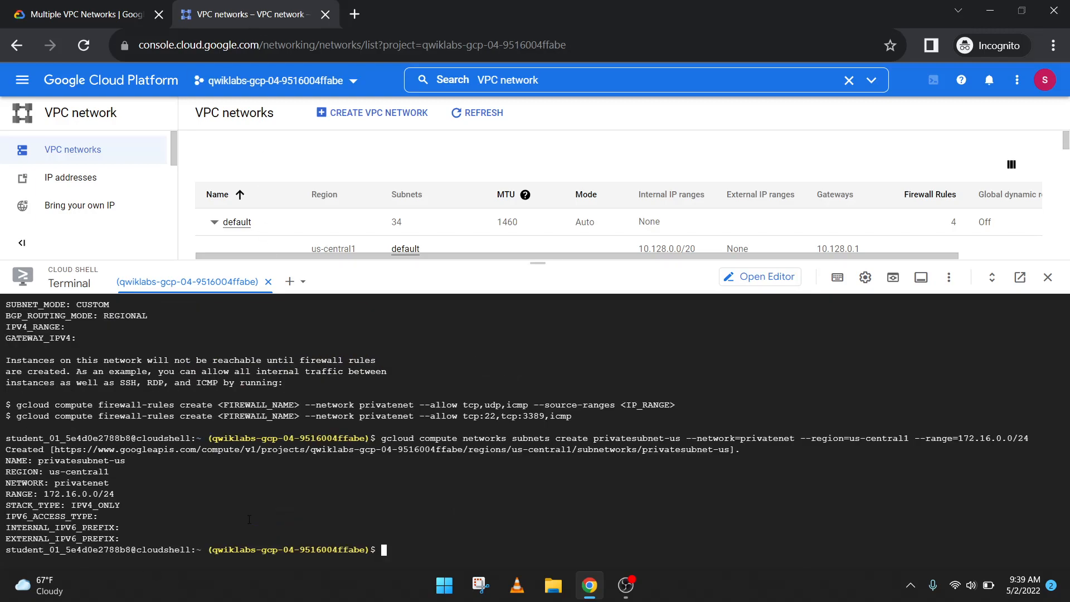
# - Copy the lab's privatesubnet-eu creation command and run it in Cloud Shell, with network privatenet, region europe-west4 and range 172.20.0.0/20
pyautogui.click(127, 11)
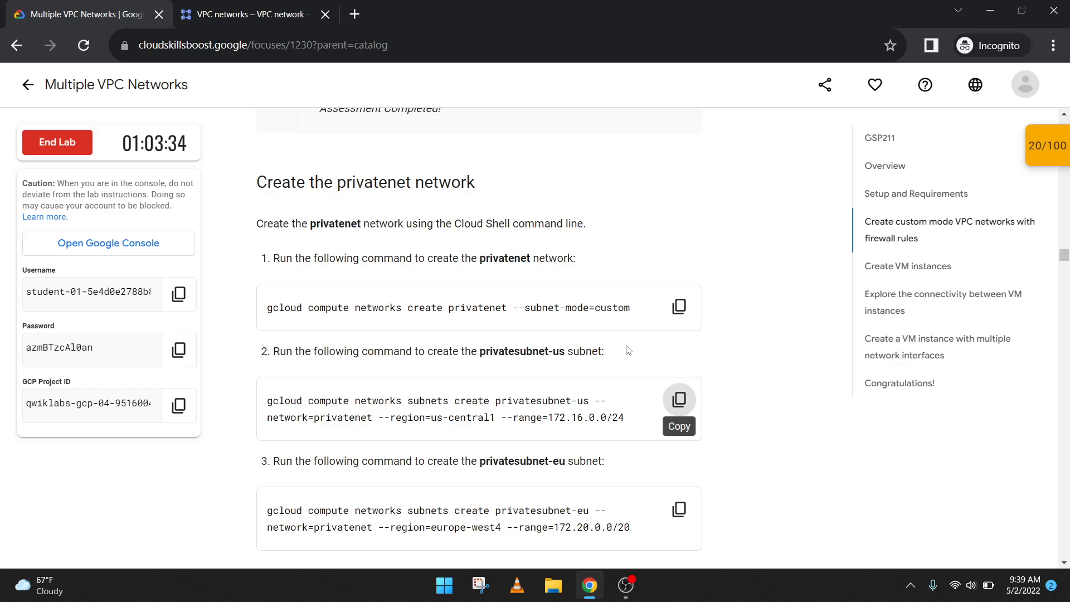
pyautogui.scroll(-1, 467, 251)
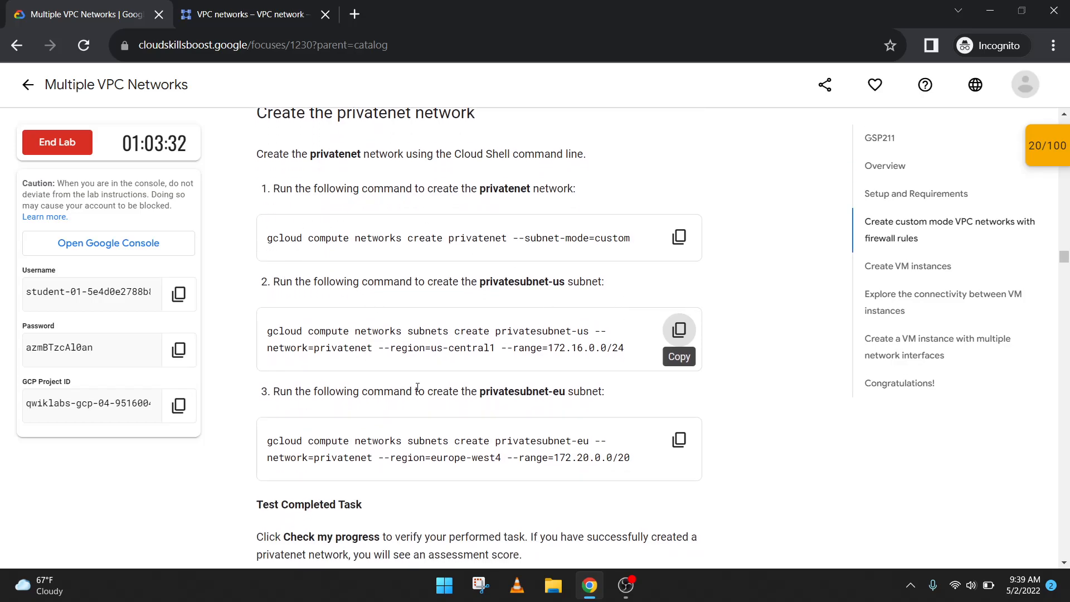
pyautogui.scroll(-1, 418, 386)
pyautogui.click(679, 370)
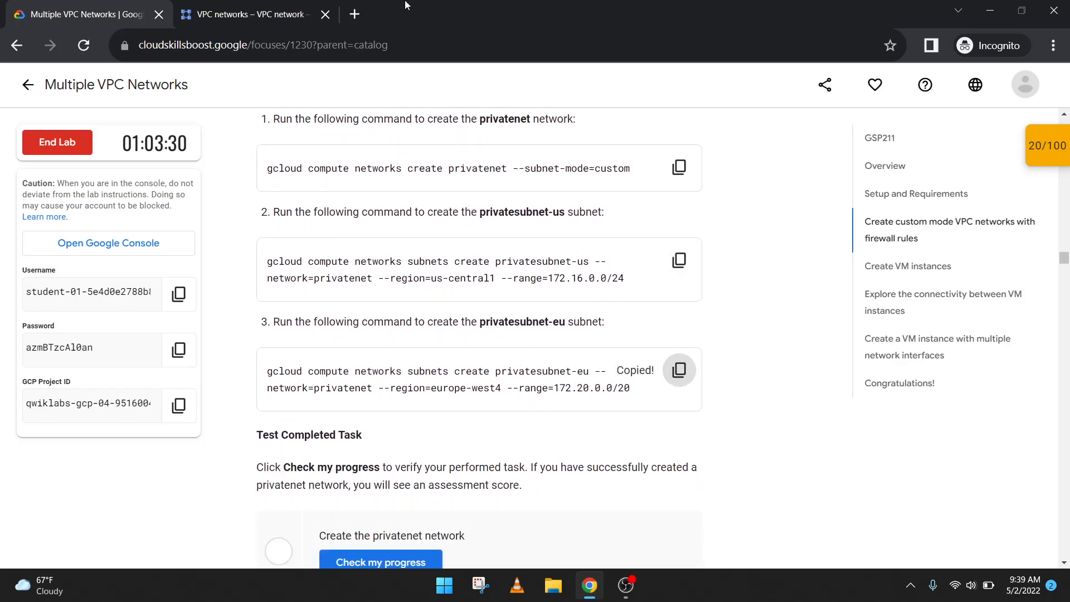
pyautogui.click(215, 12)
pyautogui.hotkey('ctrl', 'v')
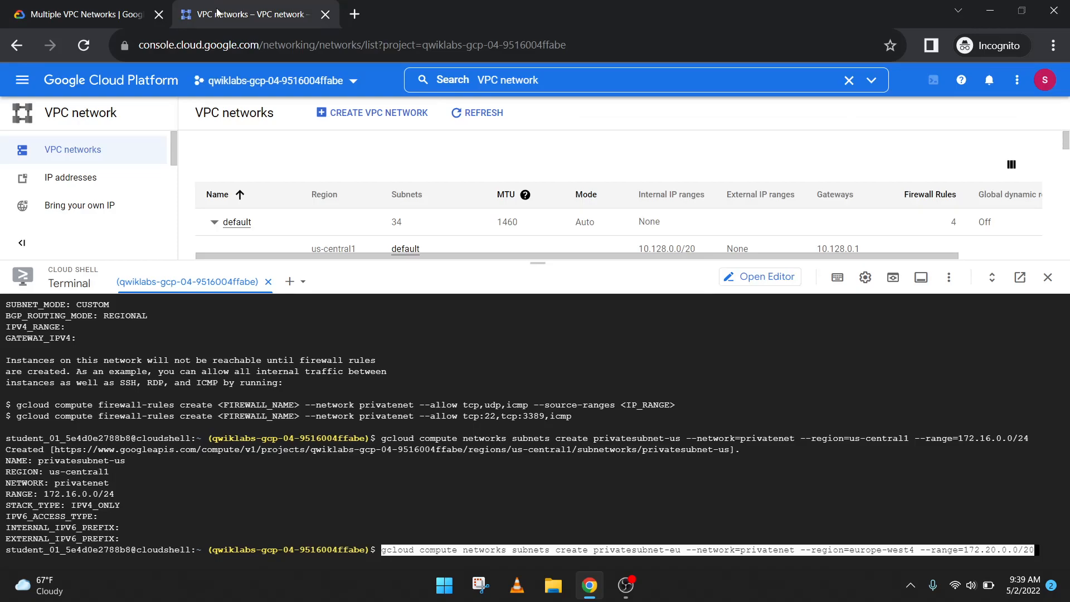
pyautogui.press('Return')
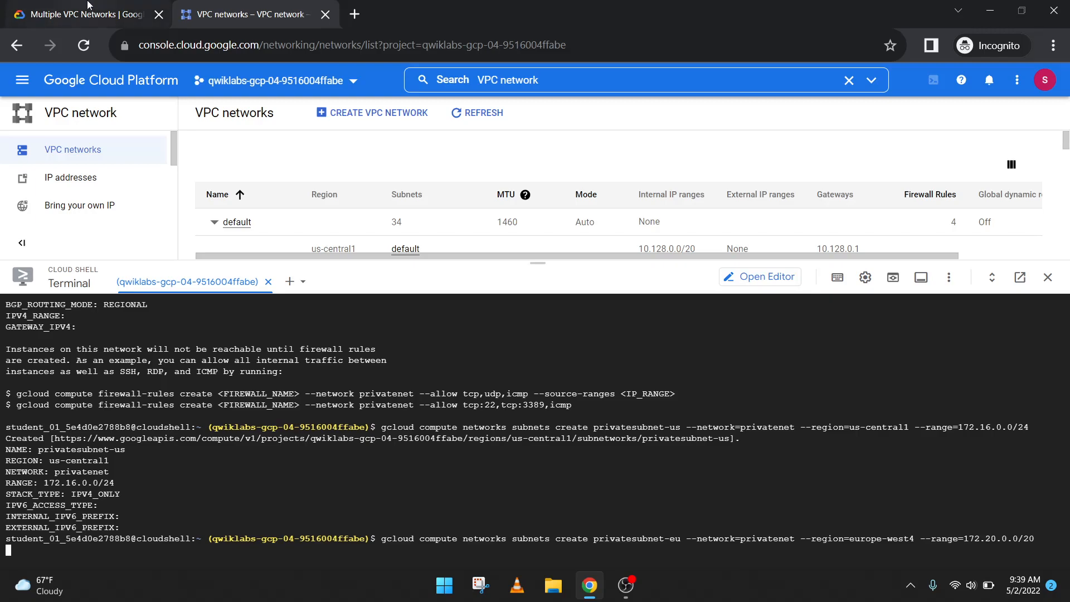
# - Check the running privatesubnet-eu command in Cloud Shell and look through the lab's Checkpoints list
pyautogui.click(152, 5)
pyautogui.click(286, 4)
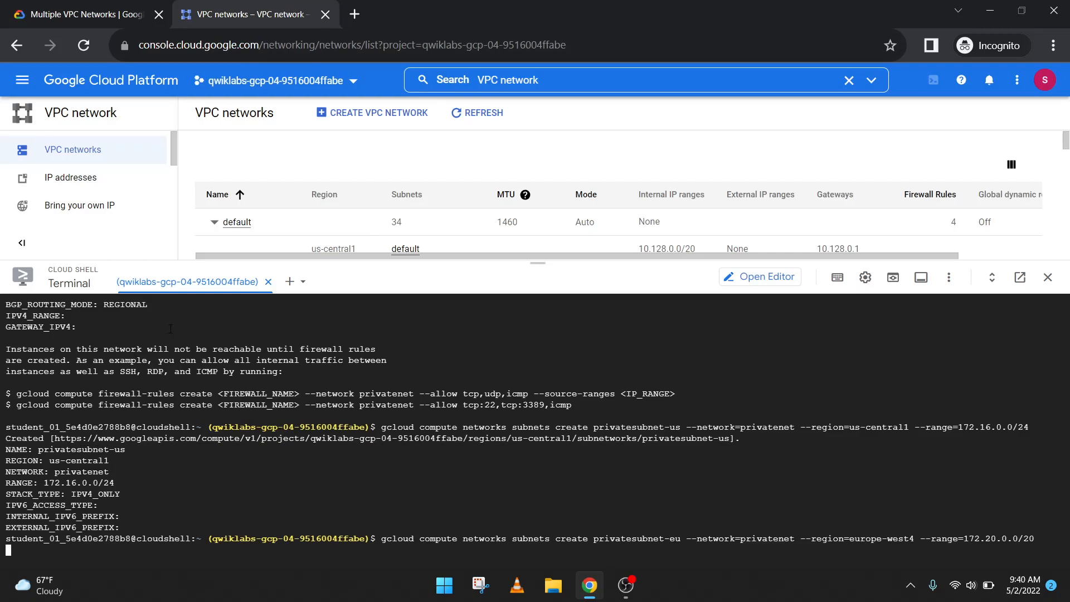
pyautogui.click(166, 7)
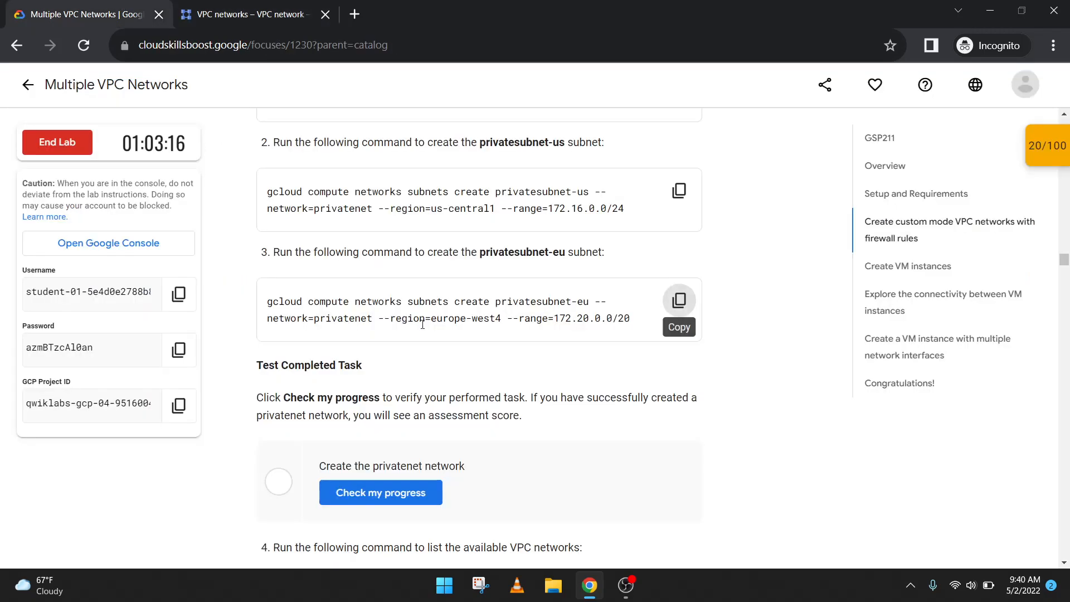
pyautogui.click(1055, 153)
pyautogui.scroll(-2, 888, 210)
pyautogui.scroll(2, 891, 215)
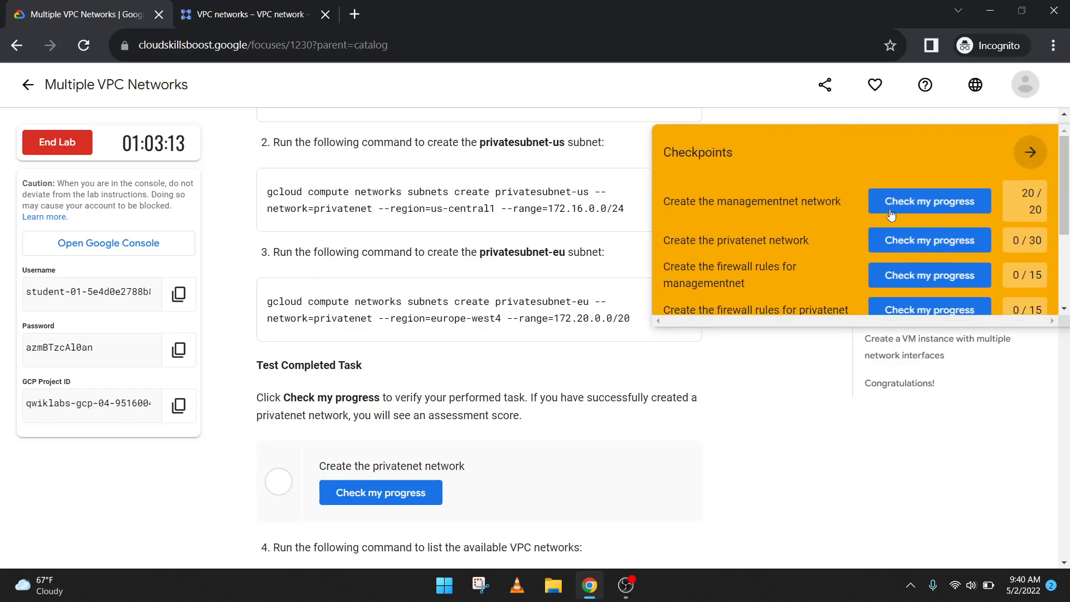
pyautogui.click(1030, 151)
# - Check Cloud Shell for completion of the subnet command and run the lab's progress check for "Create the privatenet network"
pyautogui.click(212, 5)
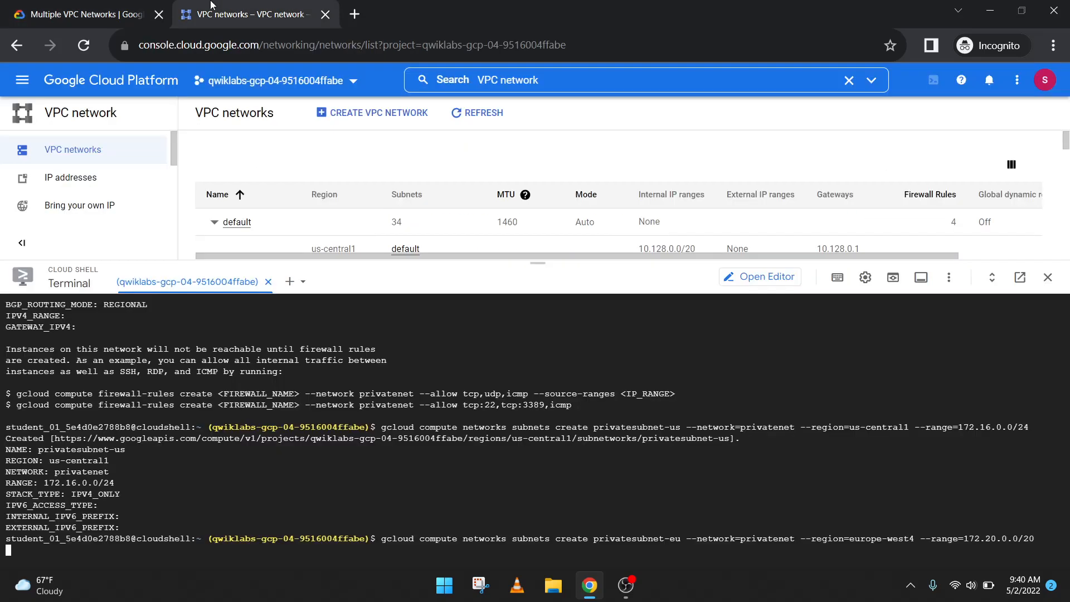
pyautogui.click(84, 8)
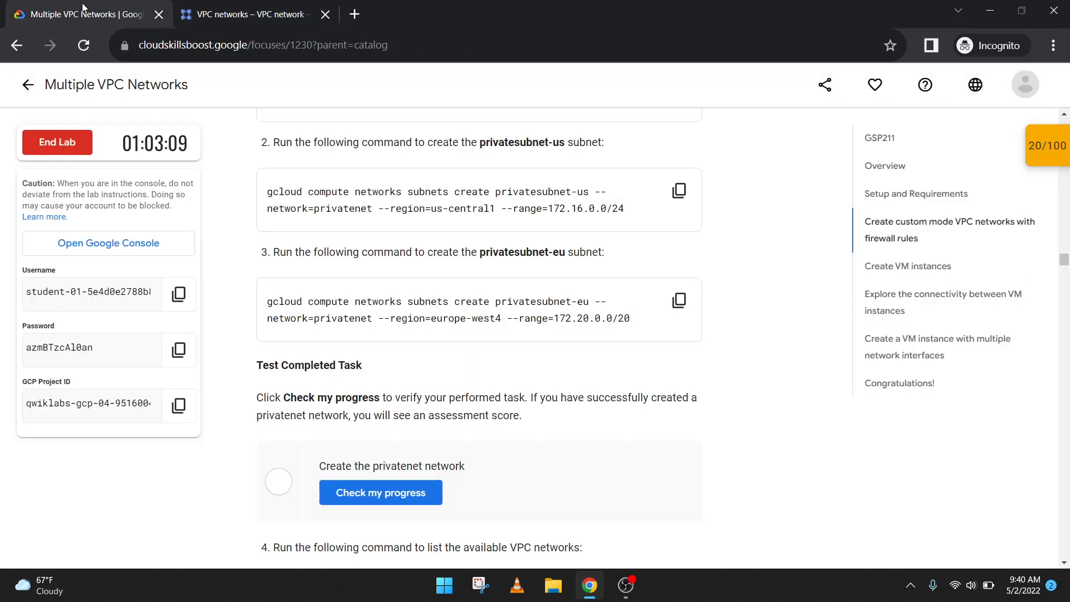
pyautogui.click(239, 14)
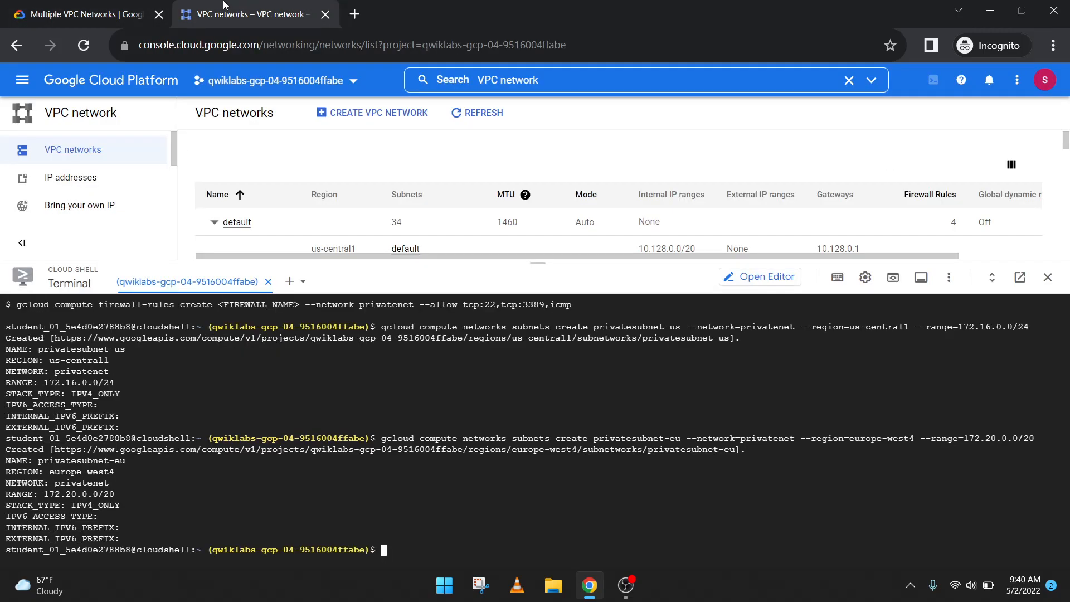
pyautogui.click(84, 14)
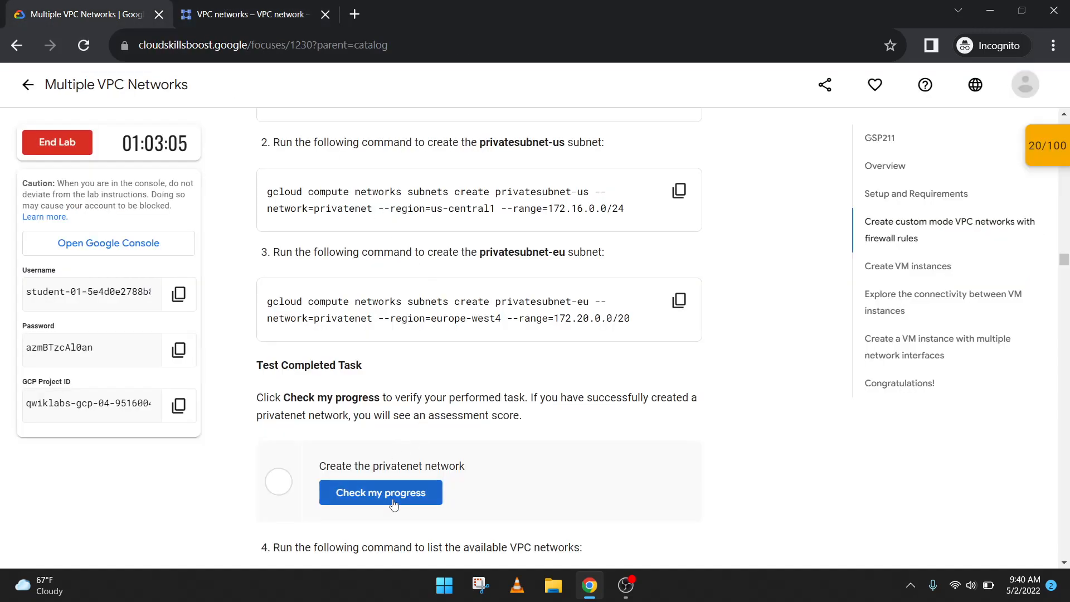
pyautogui.click(416, 500)
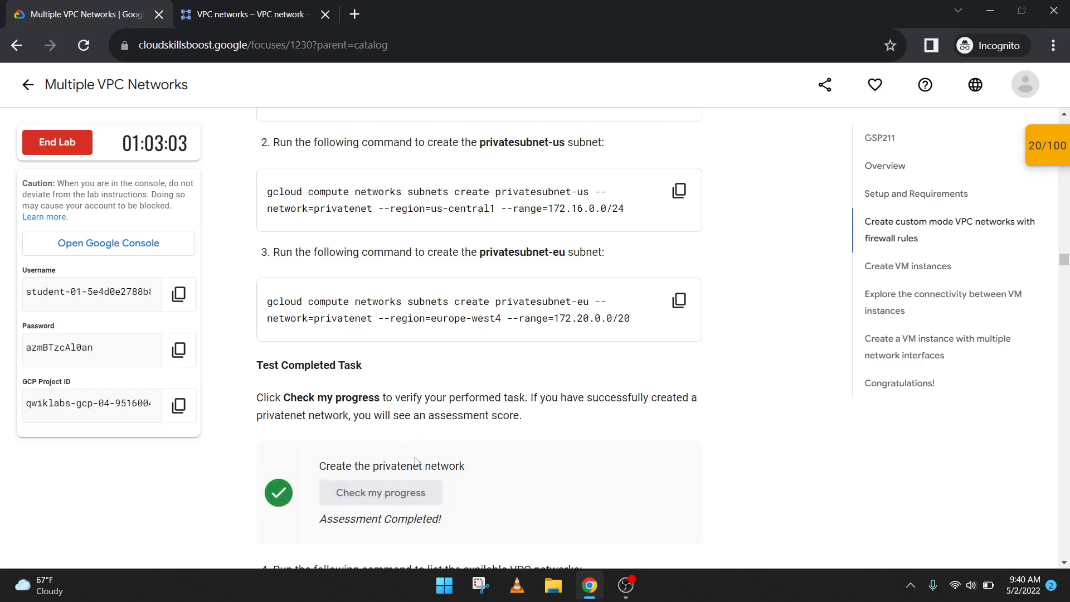
# - Copy the lab's command for listing the available VPC networks and run "gcloud compute networks list" in Cloud Shell
pyautogui.scroll(-3, 414, 453)
pyautogui.scroll(-1, 413, 453)
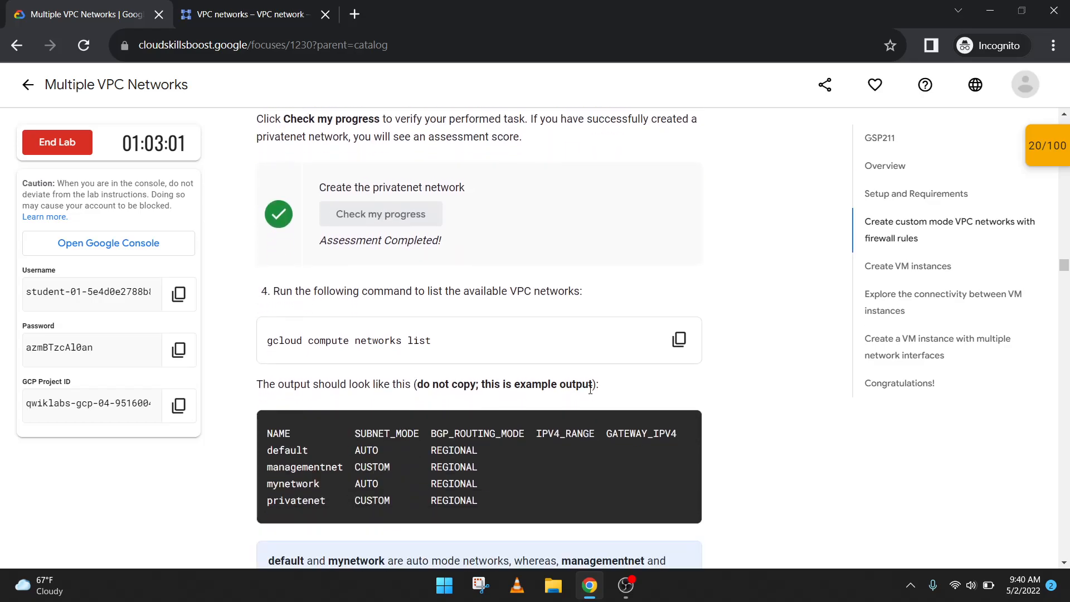
pyautogui.click(679, 339)
pyautogui.click(283, 5)
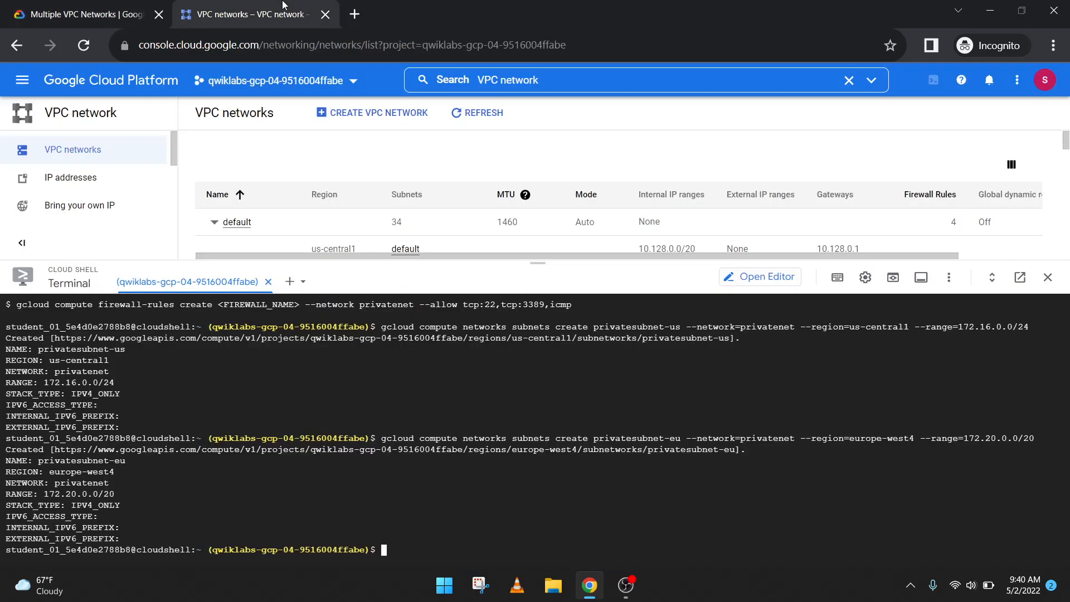
pyautogui.hotkey('ctrl', 'v')
pyautogui.press('Return')
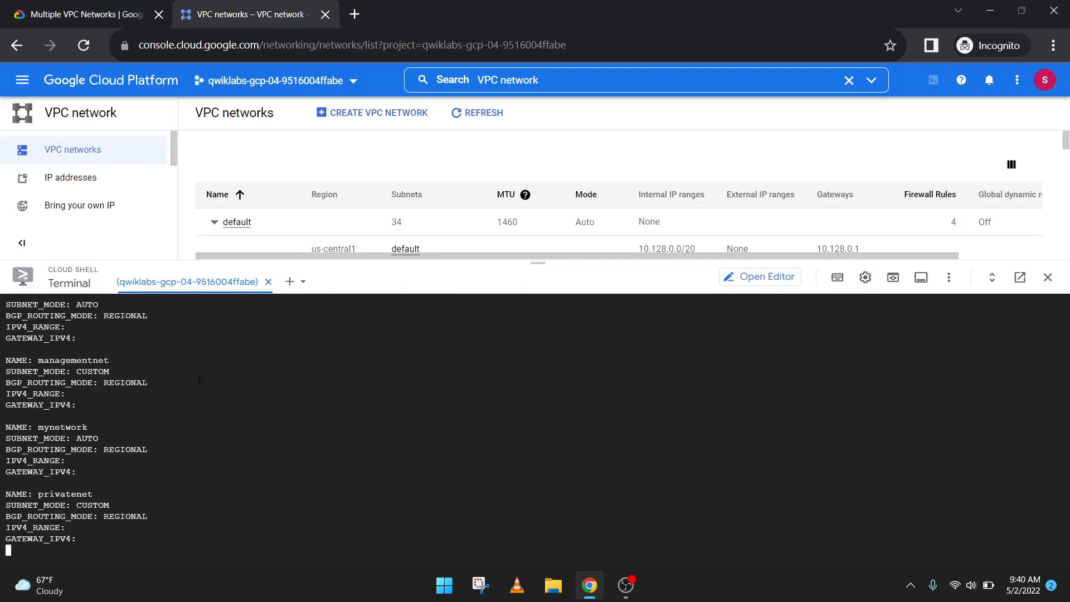
# - Copy the lab's subnet listing command and run "gcloud compute networks subnets list --sort-by=NETWORK" in Cloud Shell
pyautogui.click(61, 4)
pyautogui.scroll(-5, 523, 350)
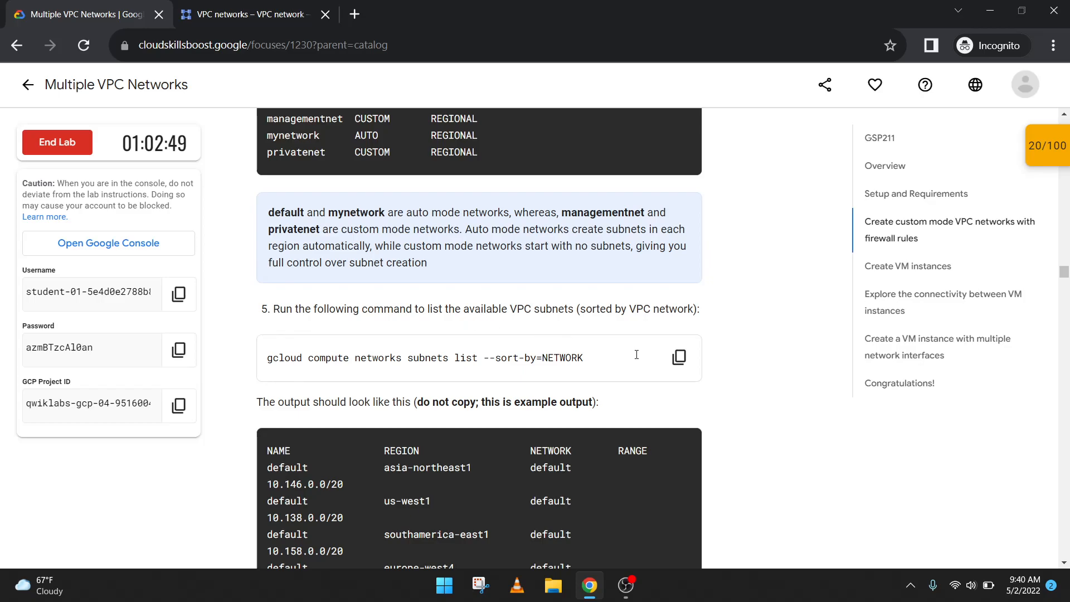
pyautogui.click(678, 358)
pyautogui.click(244, 5)
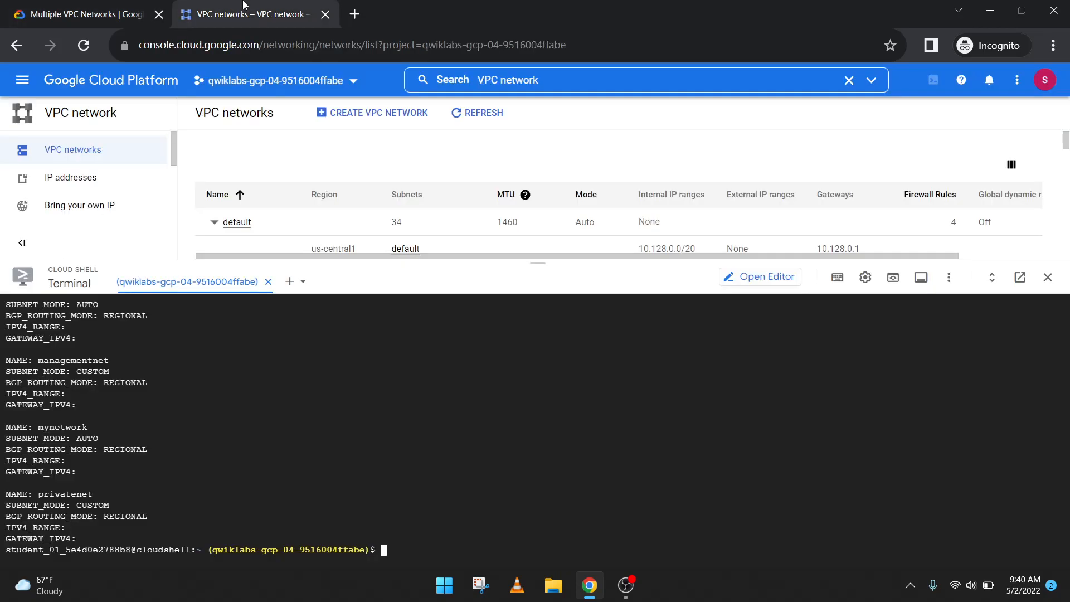
pyautogui.hotkey('ctrl', 'v')
pyautogui.press('Return')
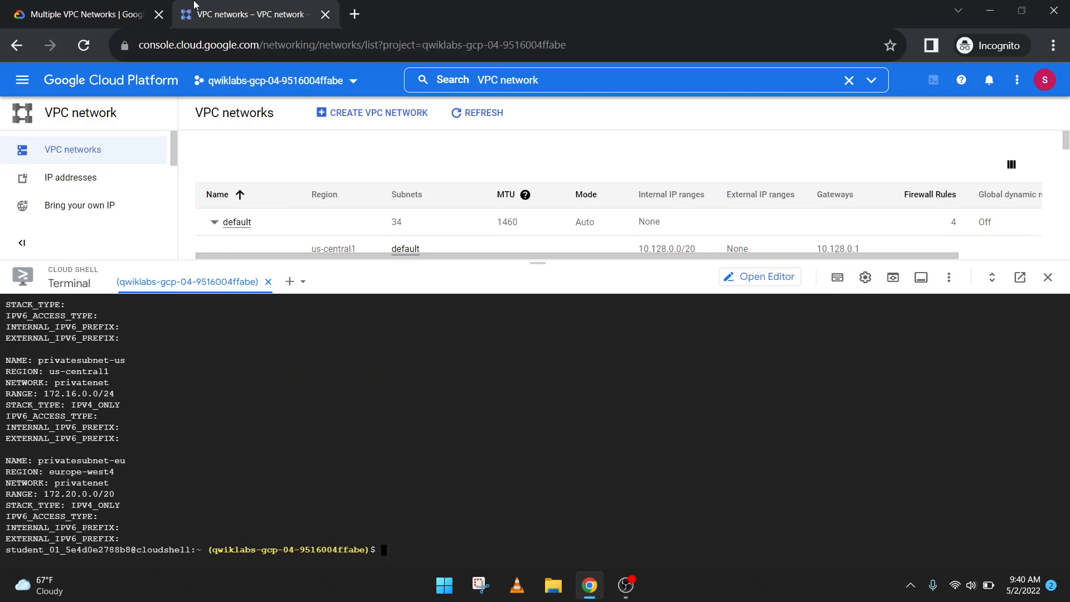
# - Read the lab's example subnet output and its instructions through "Create the firewall rules for managementnet", comparing with the console
pyautogui.click(89, 14)
pyautogui.scroll(-9, 494, 332)
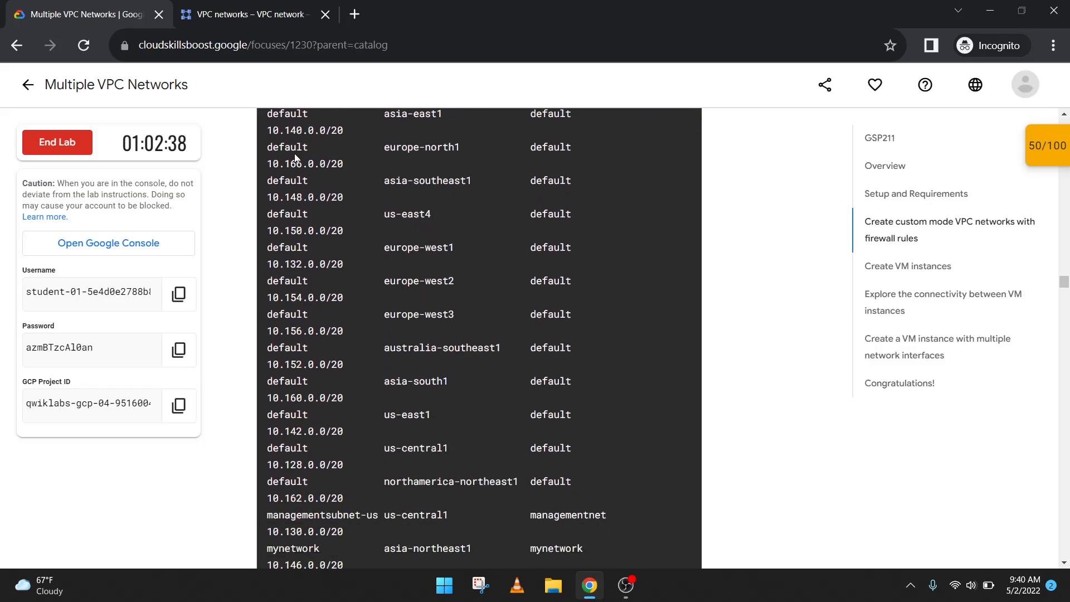
pyautogui.hotkey('ctrl', 'Tab')
pyautogui.hotkey('ctrl', 'Tab')
pyautogui.scroll(-10, 441, 293)
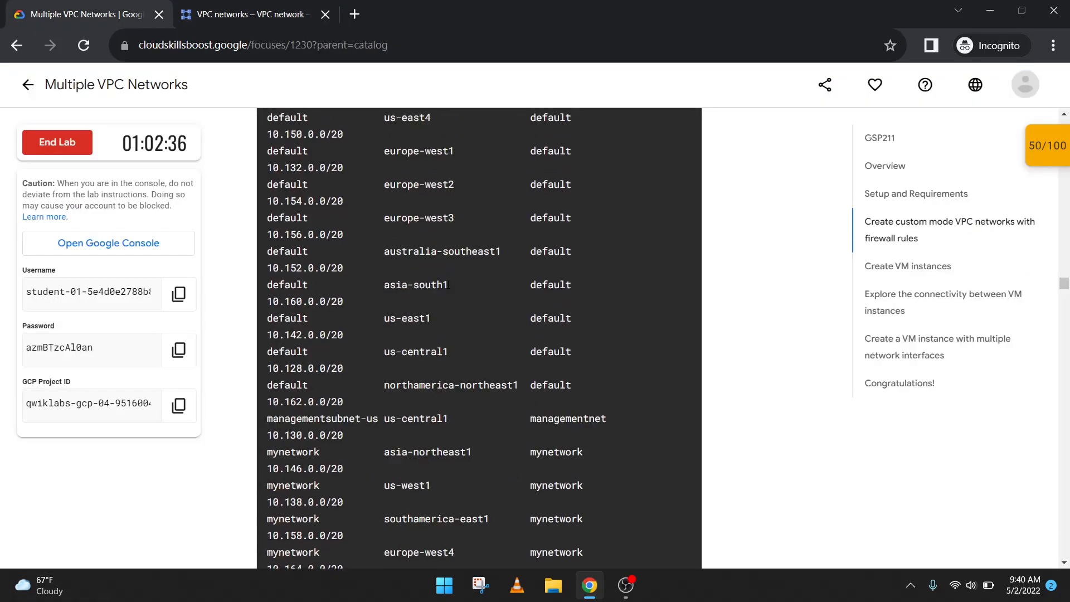
pyautogui.scroll(-1, 449, 288)
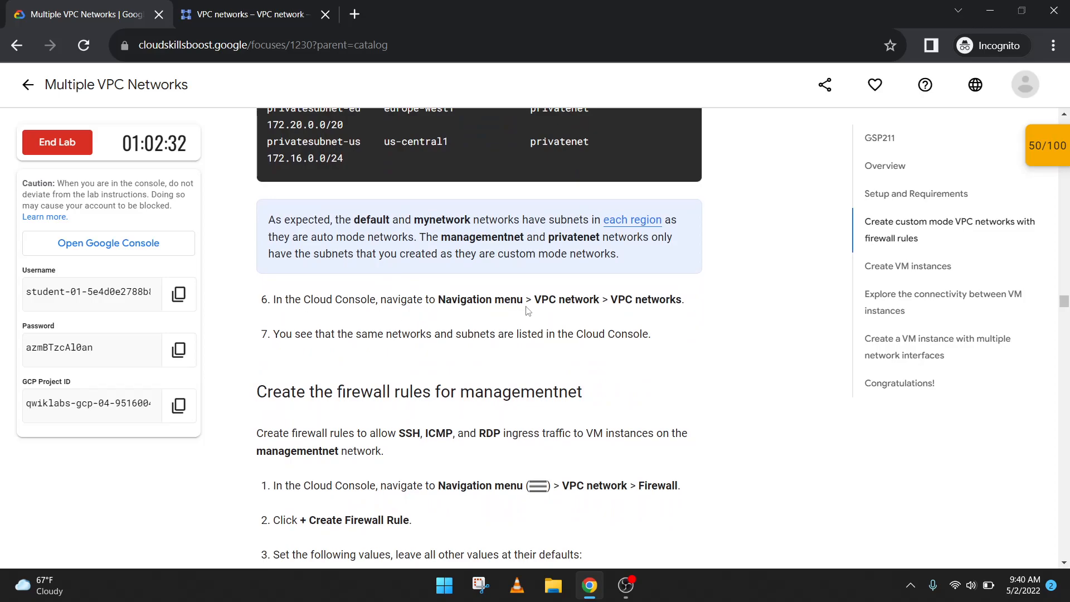
pyautogui.click(306, 14)
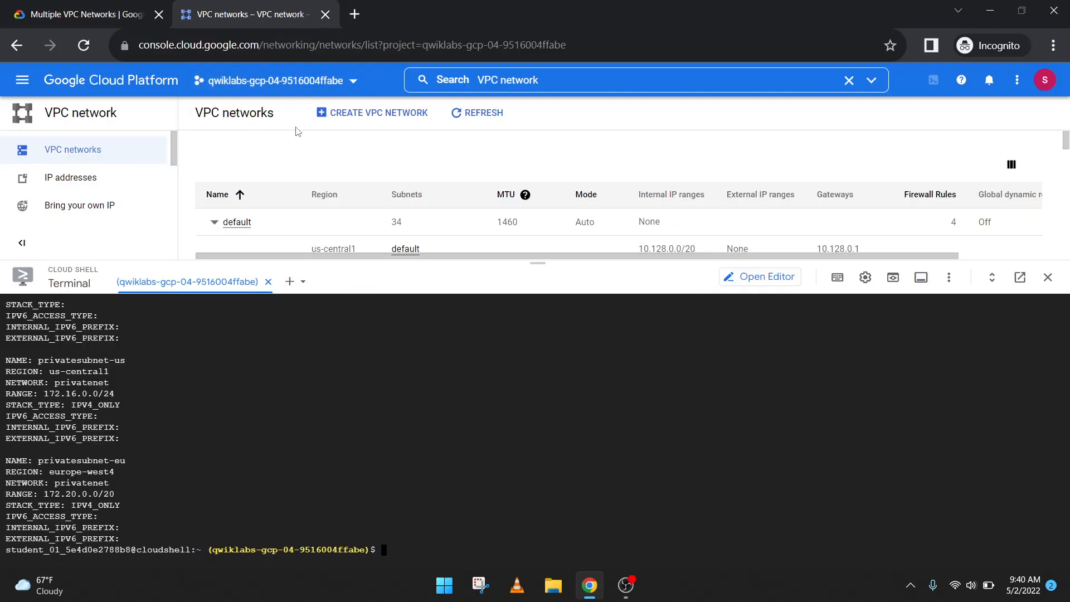
pyautogui.click(84, 12)
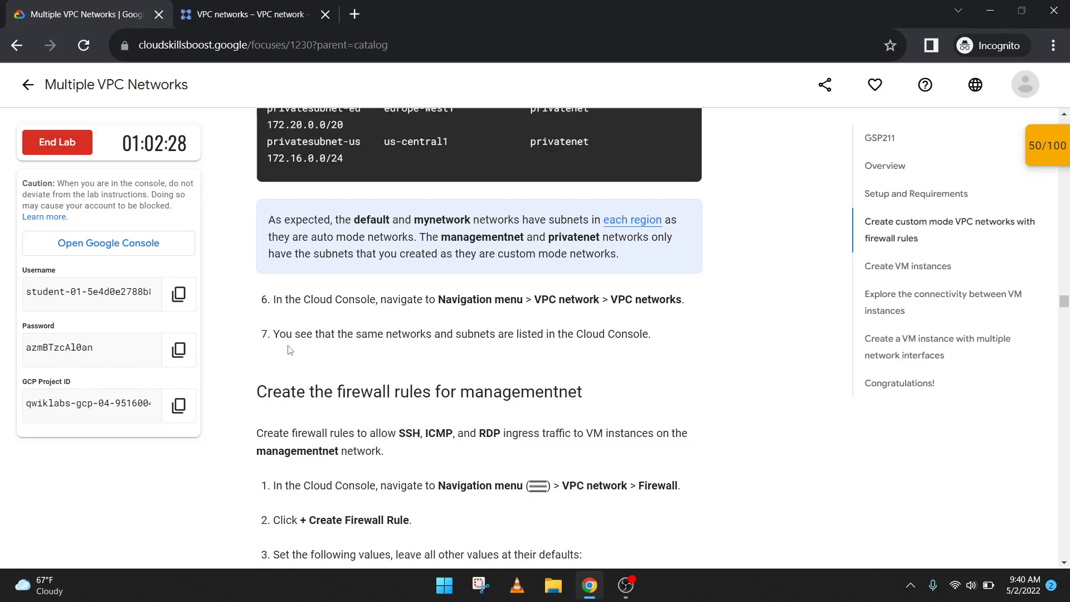
pyautogui.click(250, 12)
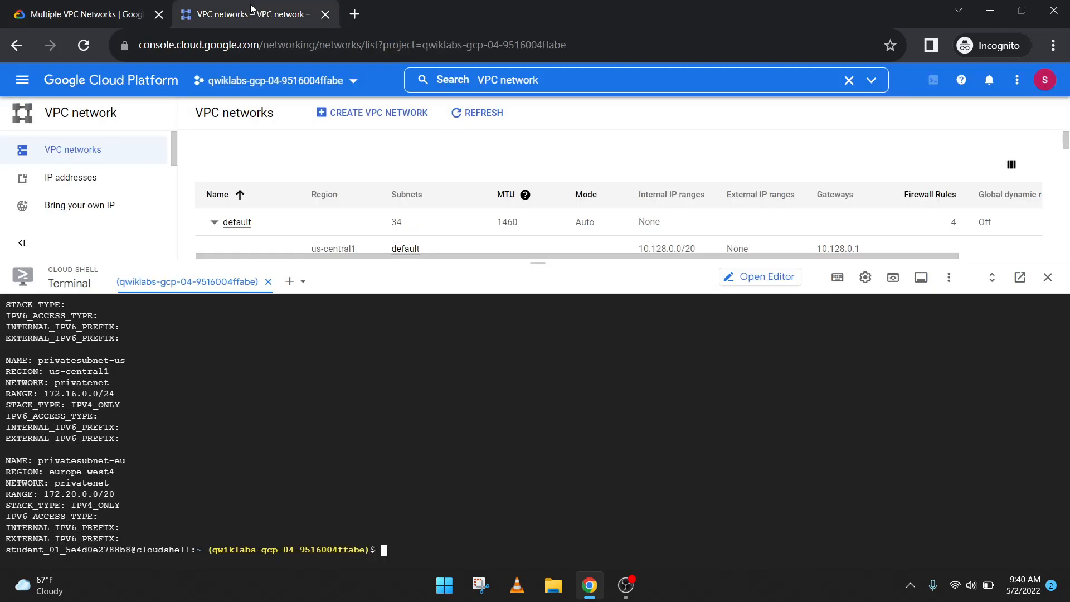
pyautogui.click(89, 15)
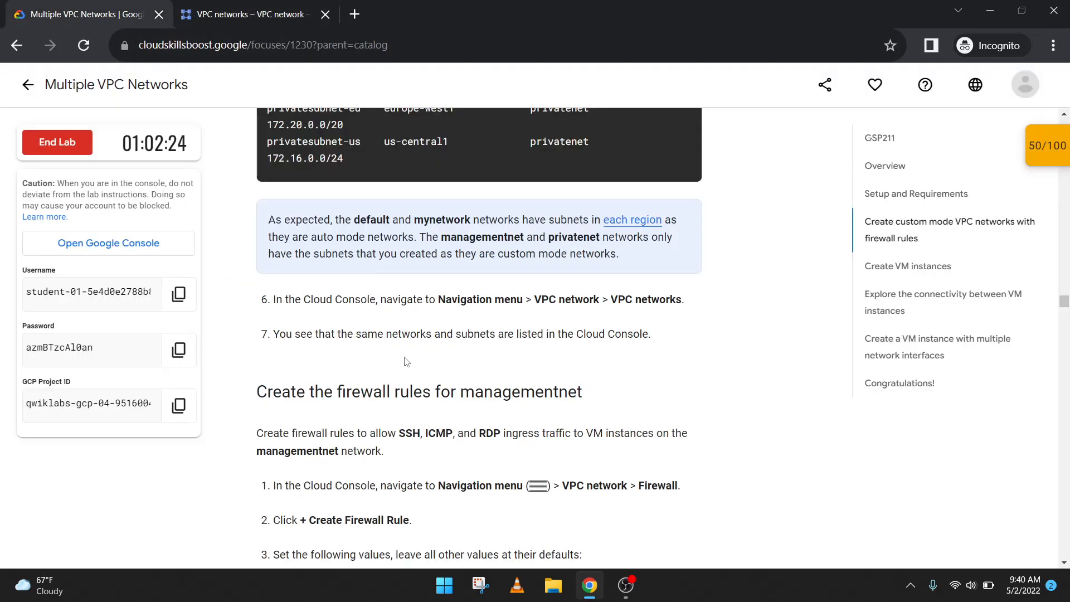
pyautogui.scroll(-2, 406, 361)
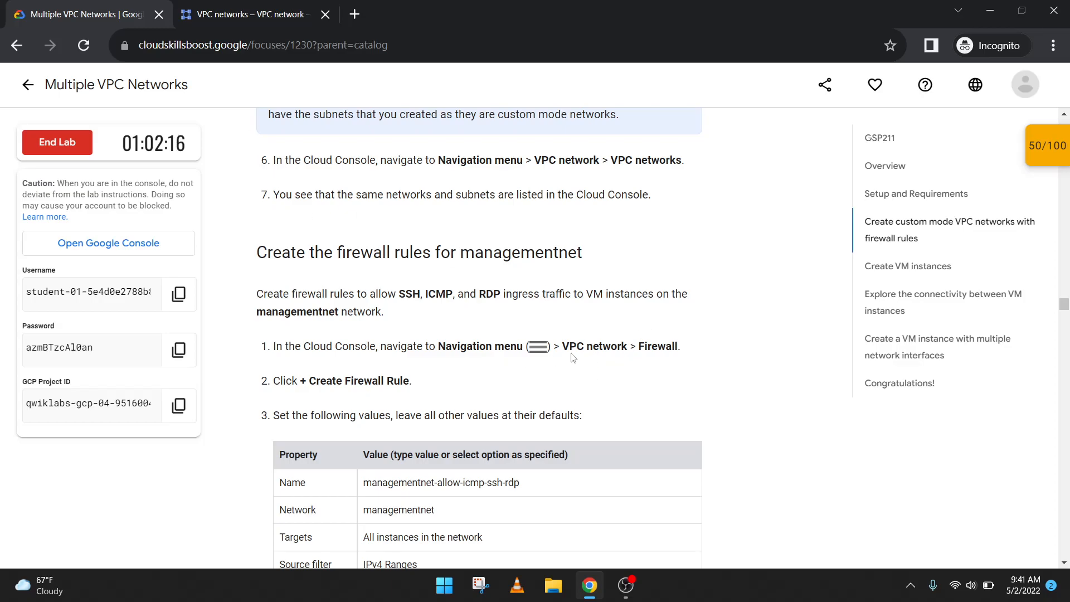
# - Return to the console, reduce the Cloud Shell terminal's height and open the VPC network's Firewall page
pyautogui.click(251, 14)
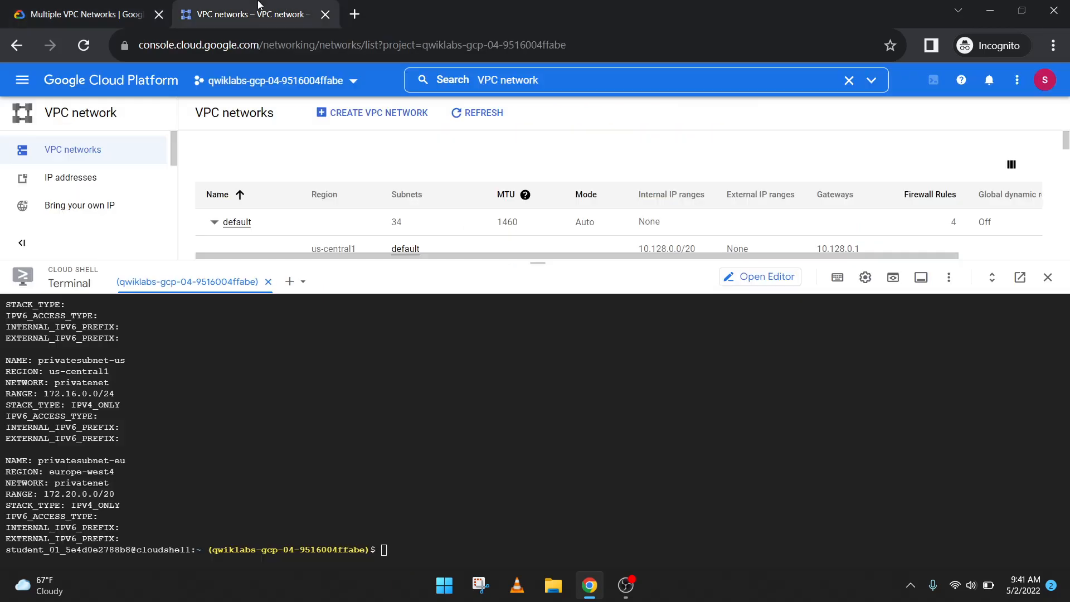
pyautogui.click(107, 120)
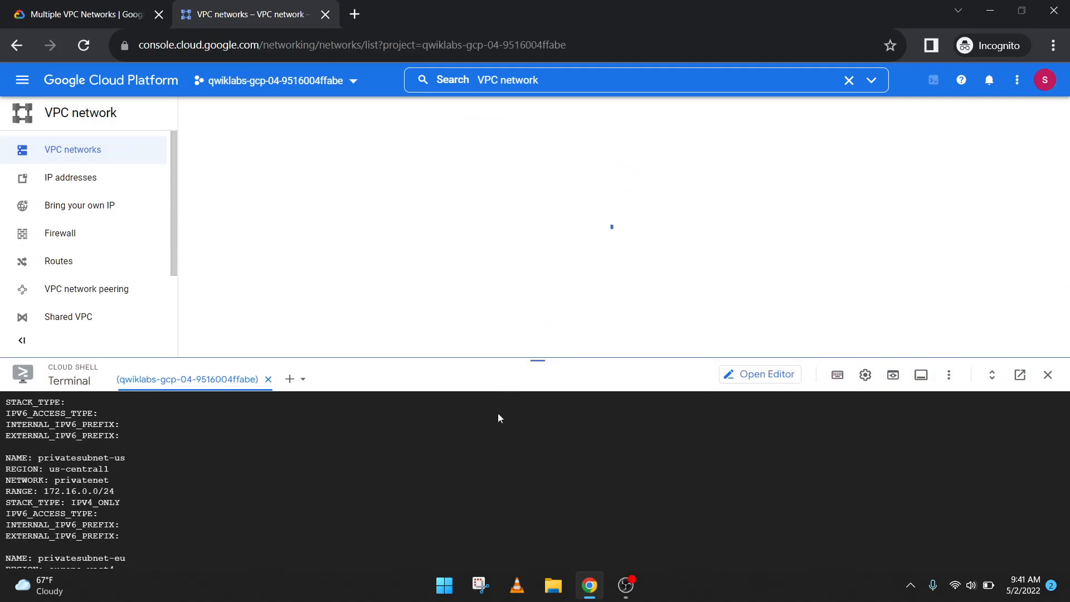
pyautogui.click(65, 237)
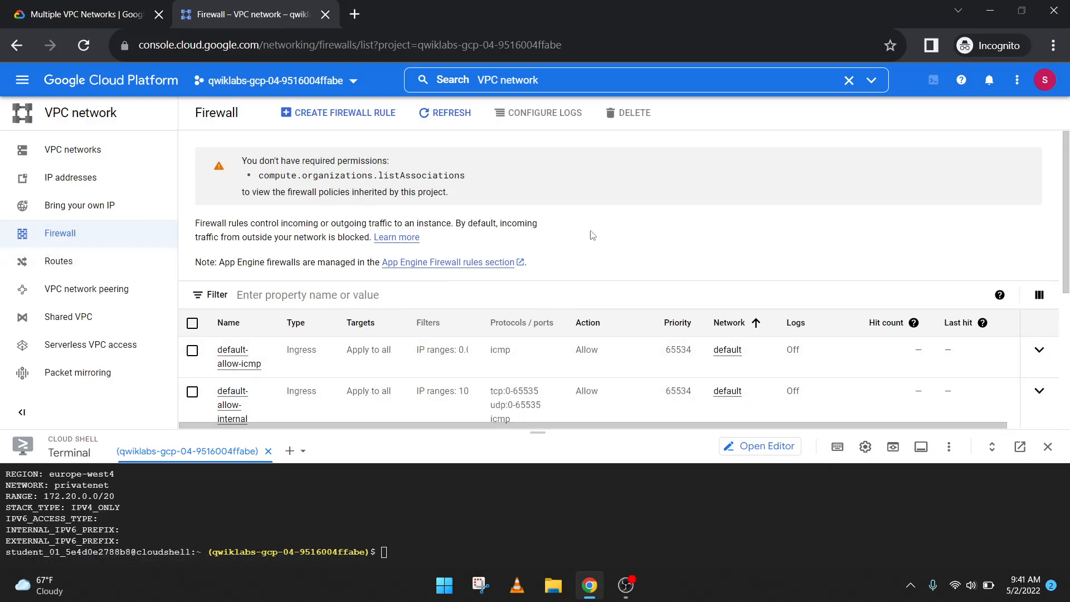
# - Check the lab's managementnet firewall instructions and start creating a new firewall rule in the console
pyautogui.click(128, 14)
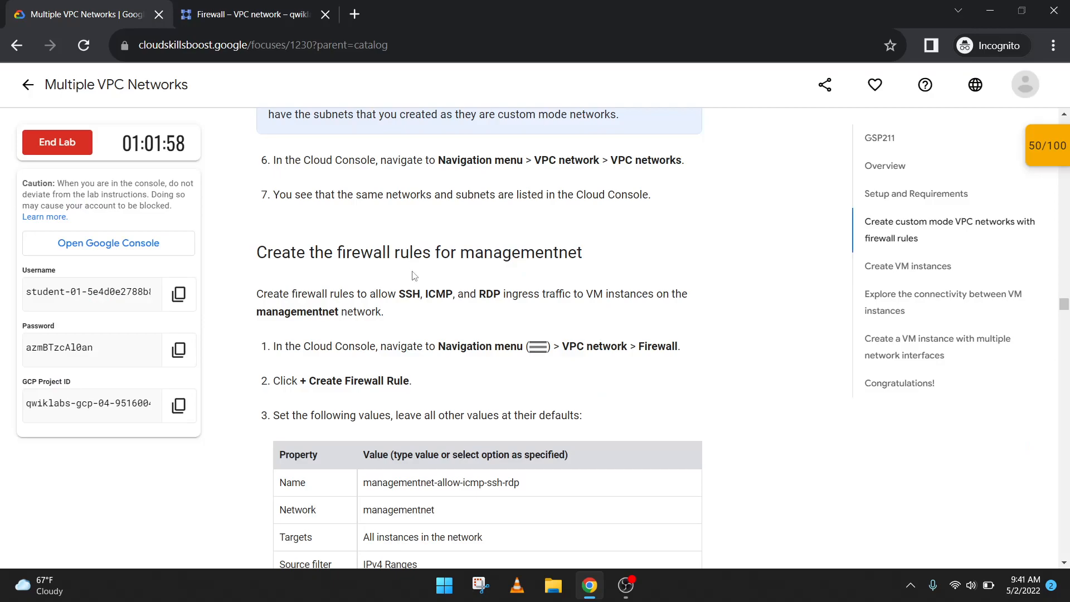
pyautogui.scroll(-2, 469, 344)
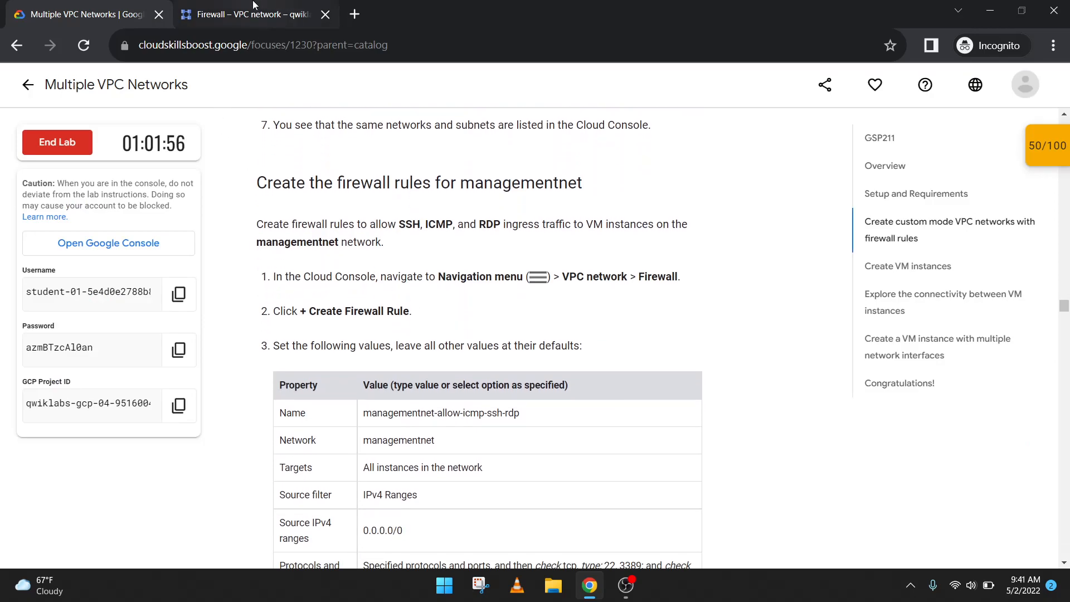
pyautogui.click(253, 4)
pyautogui.click(311, 122)
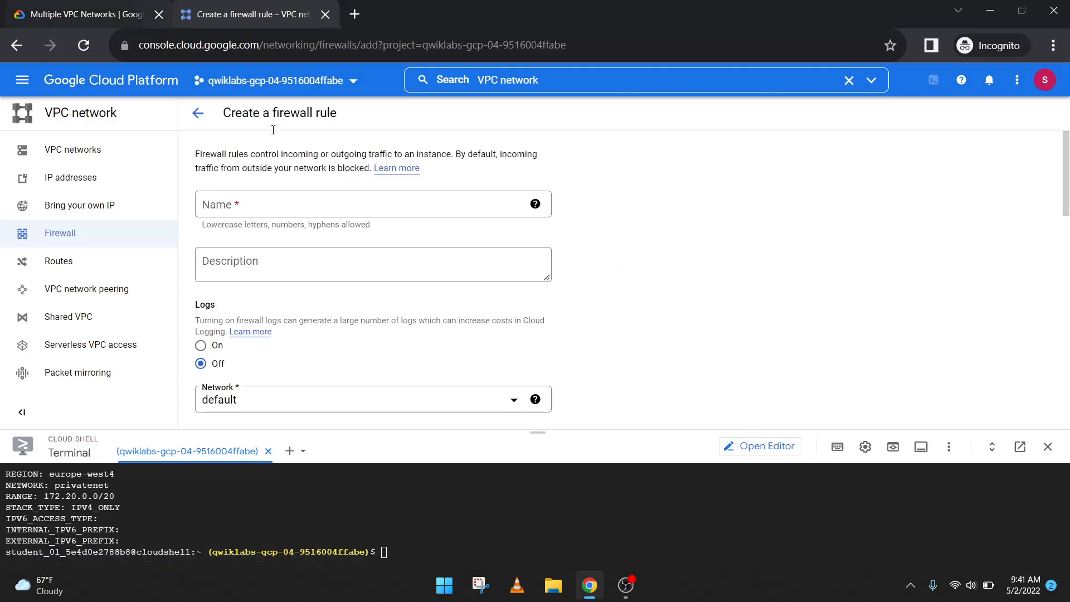
# - Copy the rule name from the lab table and name the firewall rule managementnet-allow-icmp-ssh-rdp
pyautogui.click(135, 22)
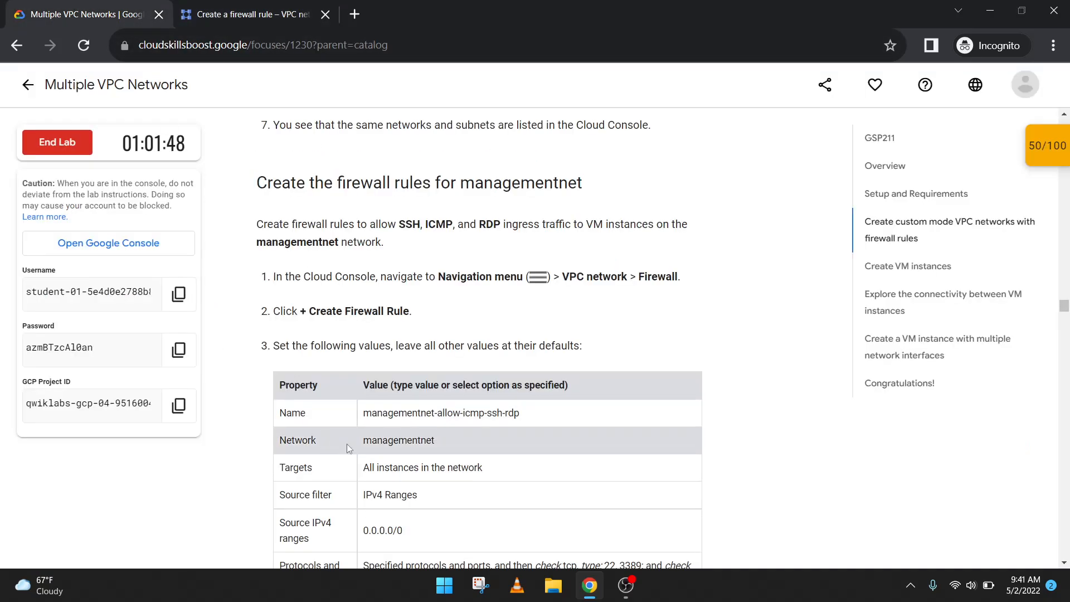
pyautogui.scroll(-3, 346, 444)
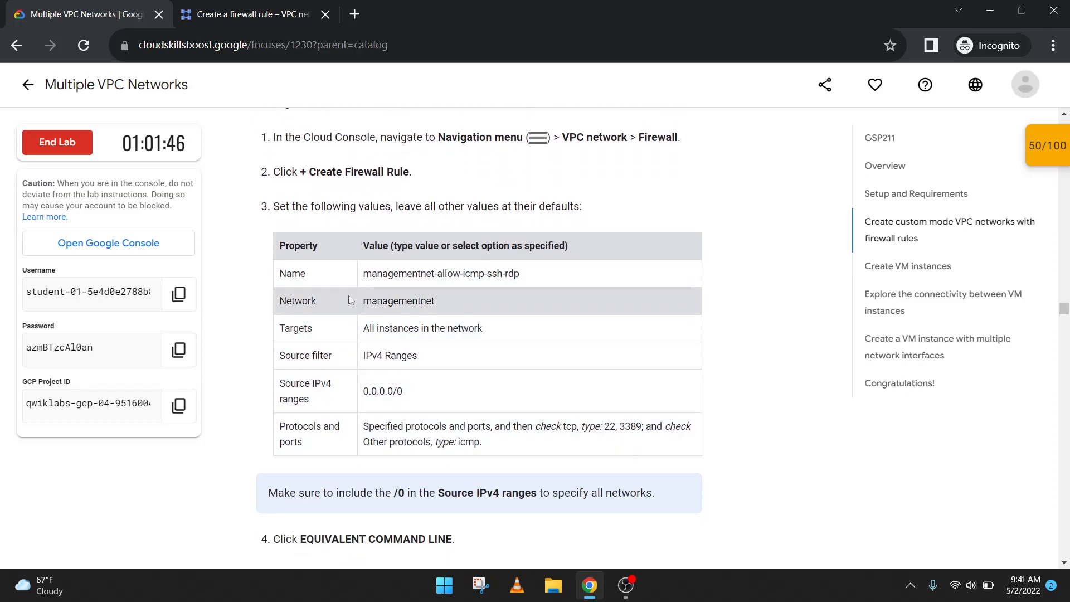
pyautogui.moveTo(362, 275); pyautogui.dragTo(521, 276)
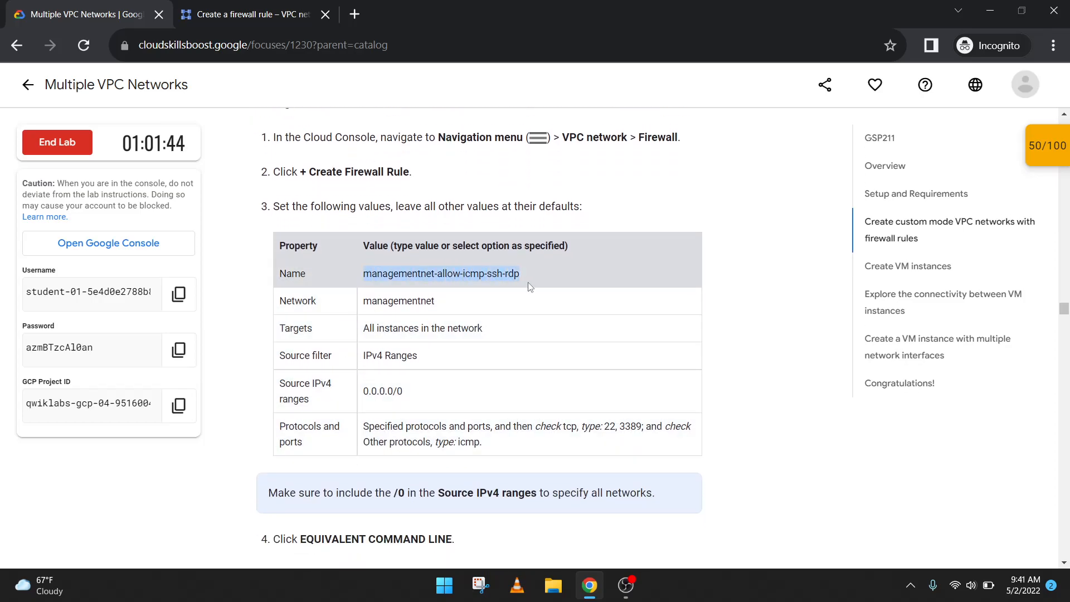
pyautogui.click(234, 14)
pyautogui.click(292, 207)
pyautogui.hotkey('ctrl', 'v')
# - Set the firewall rule's network to managementnet, as the lab table specifies
pyautogui.click(83, 14)
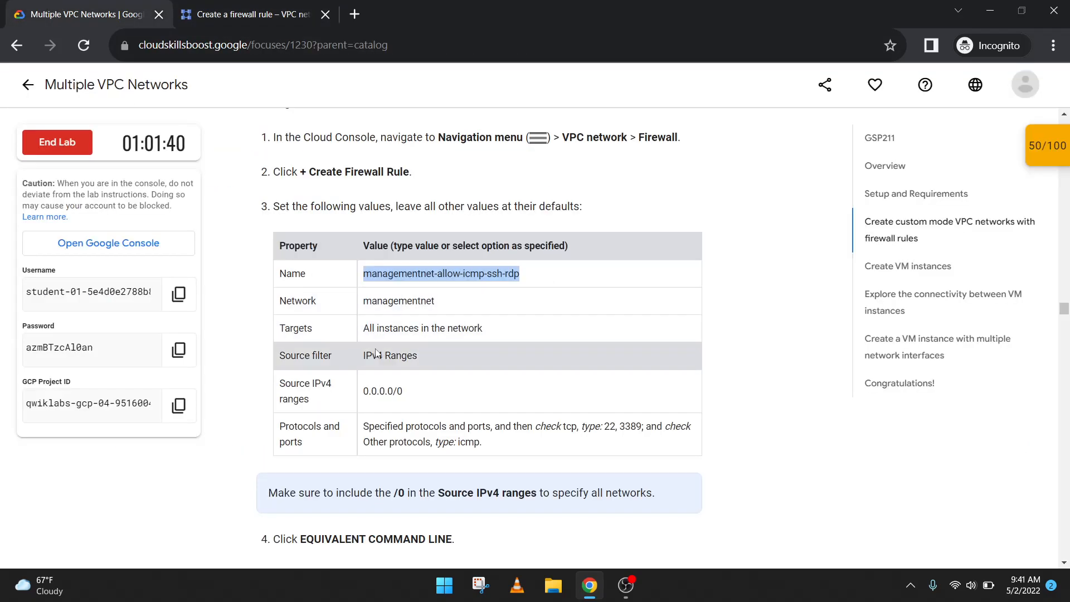
pyautogui.click(239, 14)
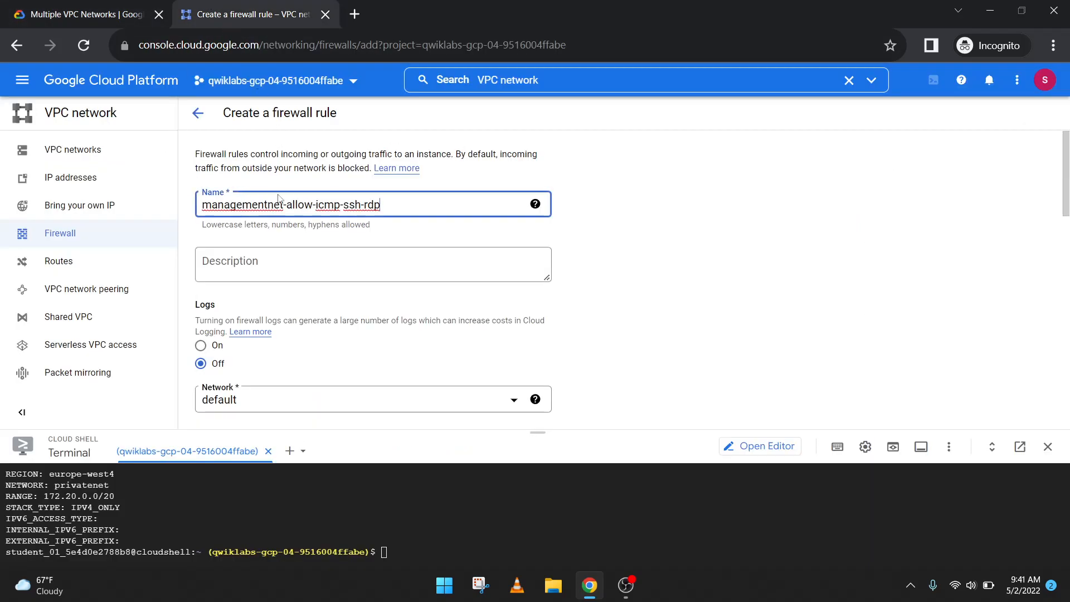
pyautogui.scroll(-3, 279, 332)
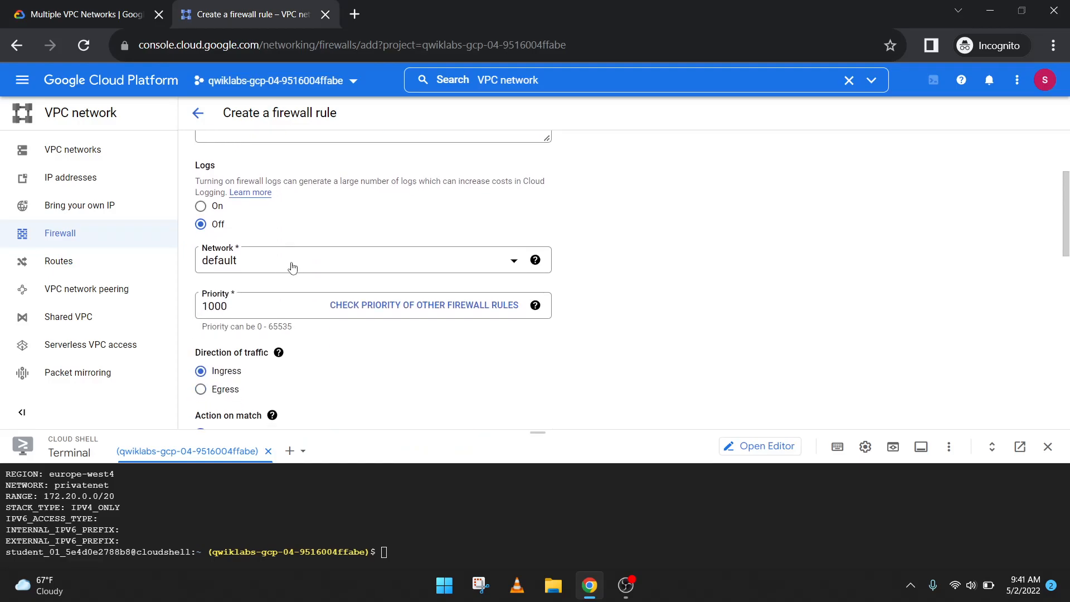
pyautogui.click(292, 267)
pyautogui.click(259, 336)
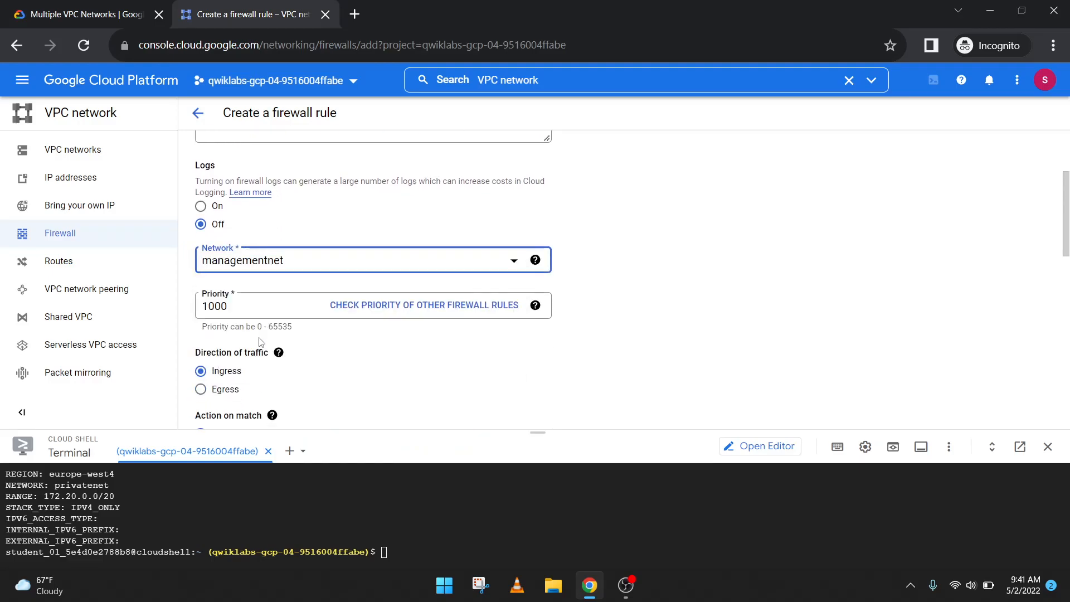
# - Check the lab's targets value and set the rule's targets to "All instances in the network"
pyautogui.click(78, 14)
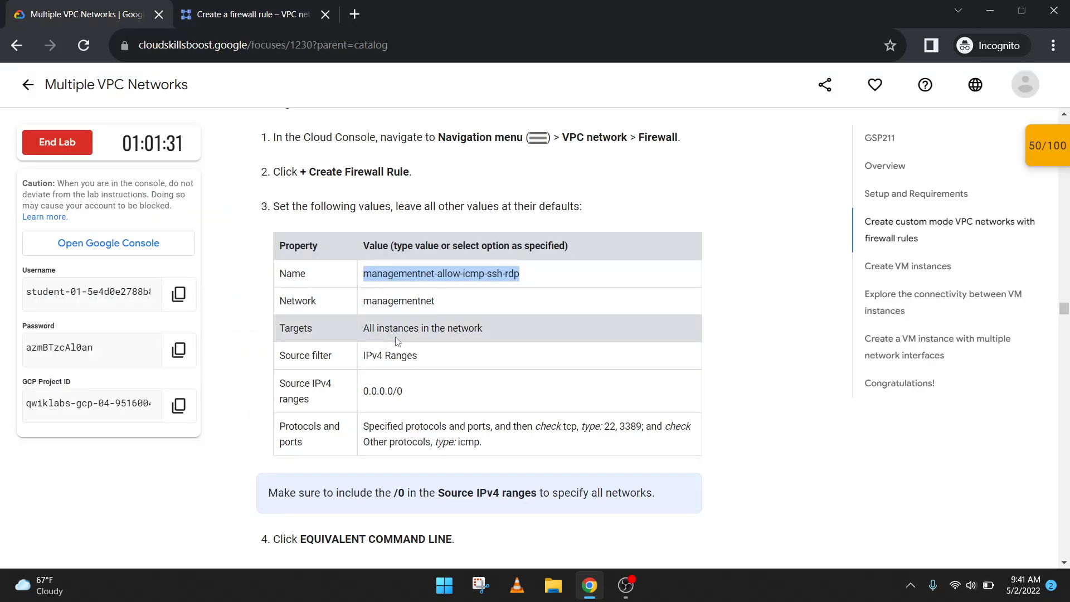
pyautogui.click(250, 14)
pyautogui.scroll(-2, 319, 280)
pyautogui.scroll(-1, 319, 279)
pyautogui.click(310, 346)
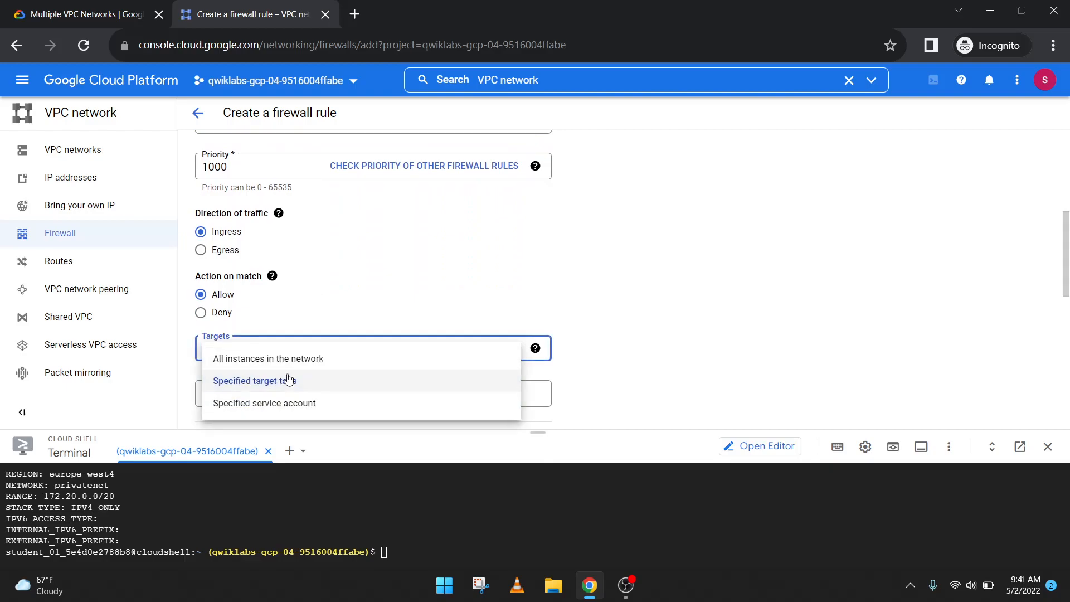
pyautogui.click(296, 359)
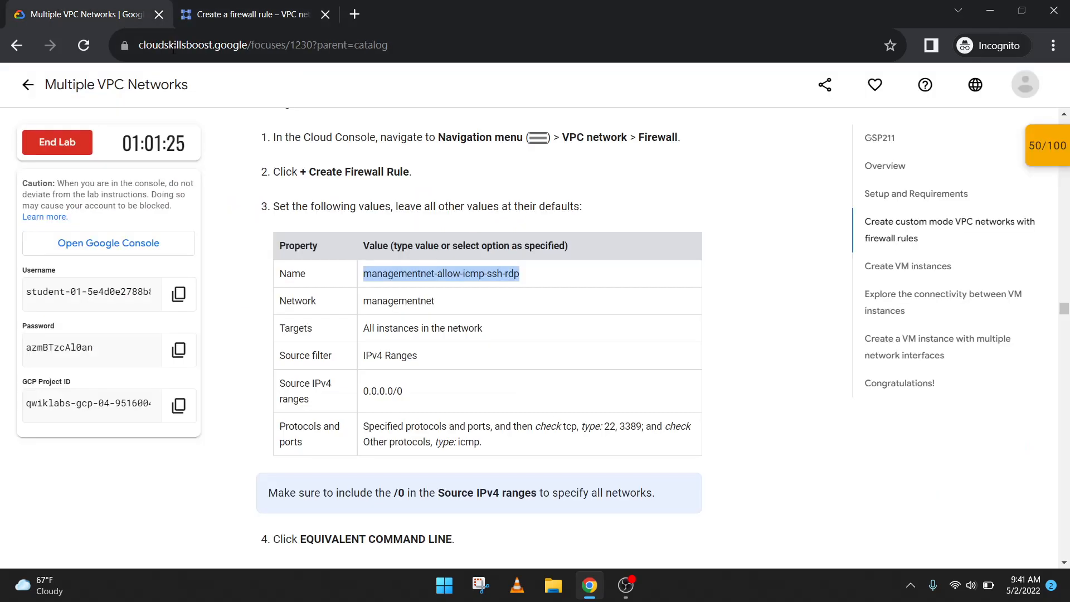
# - Copy the source range from the lab table and set the rule's source IPv4 ranges to 0.0.0.0/0
pyautogui.click(84, 14)
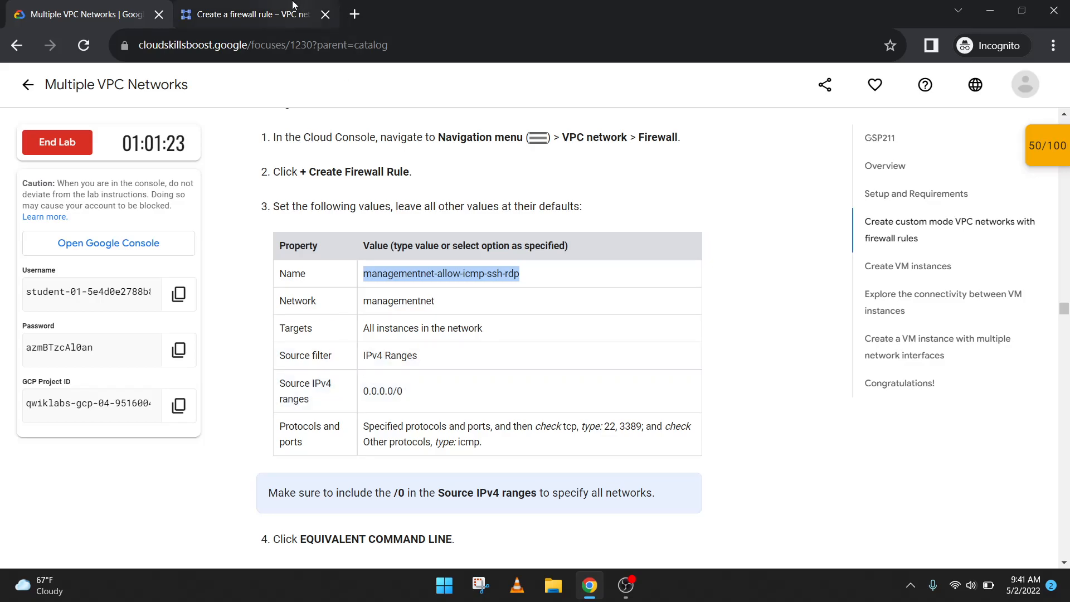
pyautogui.click(250, 14)
pyautogui.scroll(-2, 281, 373)
pyautogui.click(75, 5)
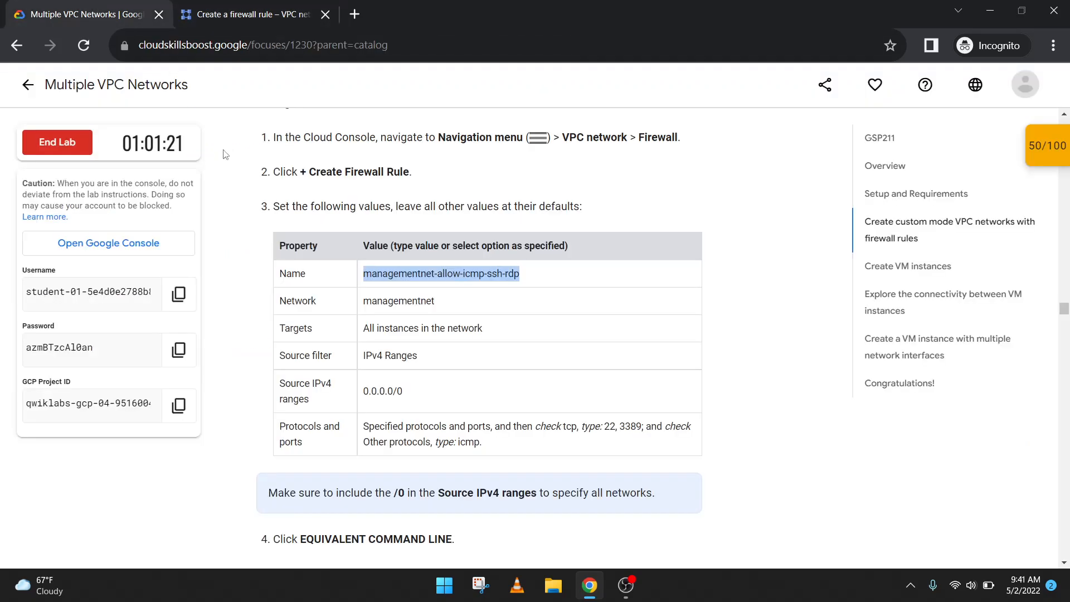
pyautogui.moveTo(406, 394); pyautogui.dragTo(359, 393)
pyautogui.hotkey('ctrl', 'c')
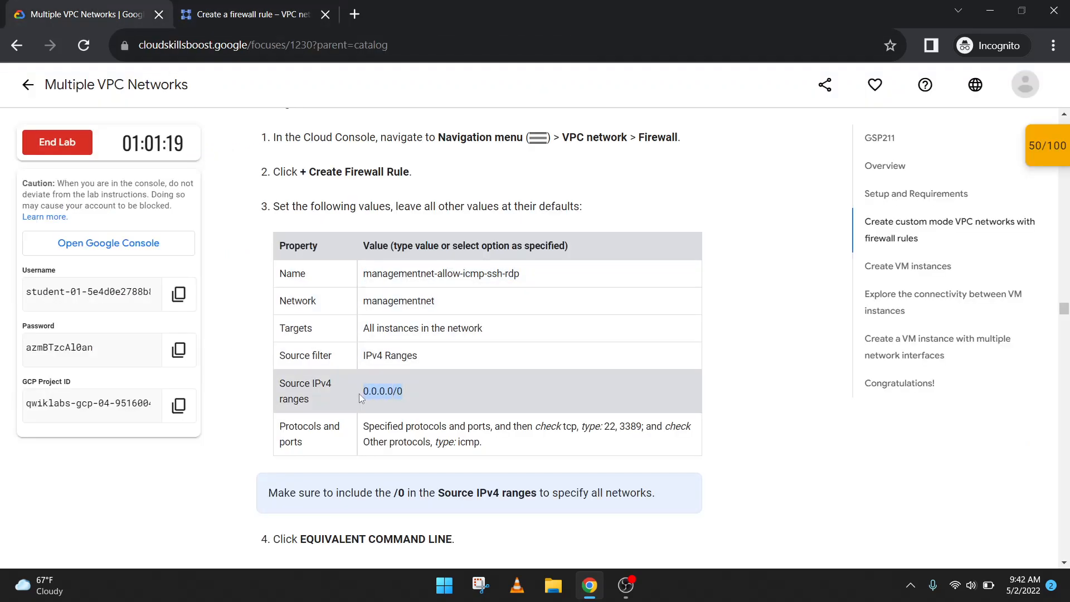
pyautogui.click(245, 14)
pyautogui.click(274, 319)
pyautogui.hotkey('ctrl', 'v')
# - Check the lab's protocols and ports entry and enable tcp under the rule's specified protocols and ports
pyautogui.click(109, 22)
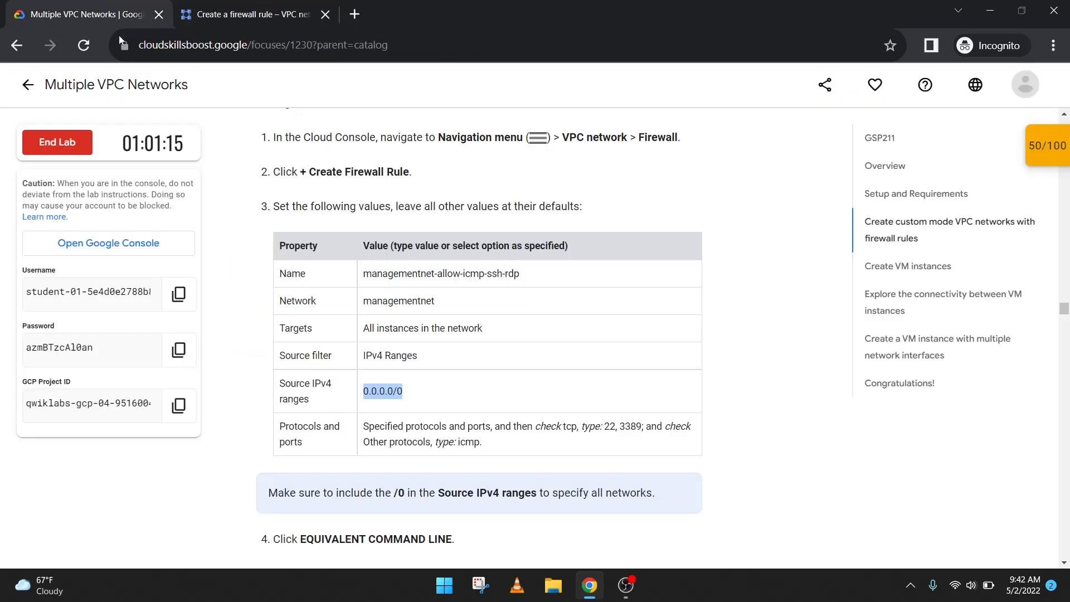
pyautogui.scroll(-1, 413, 385)
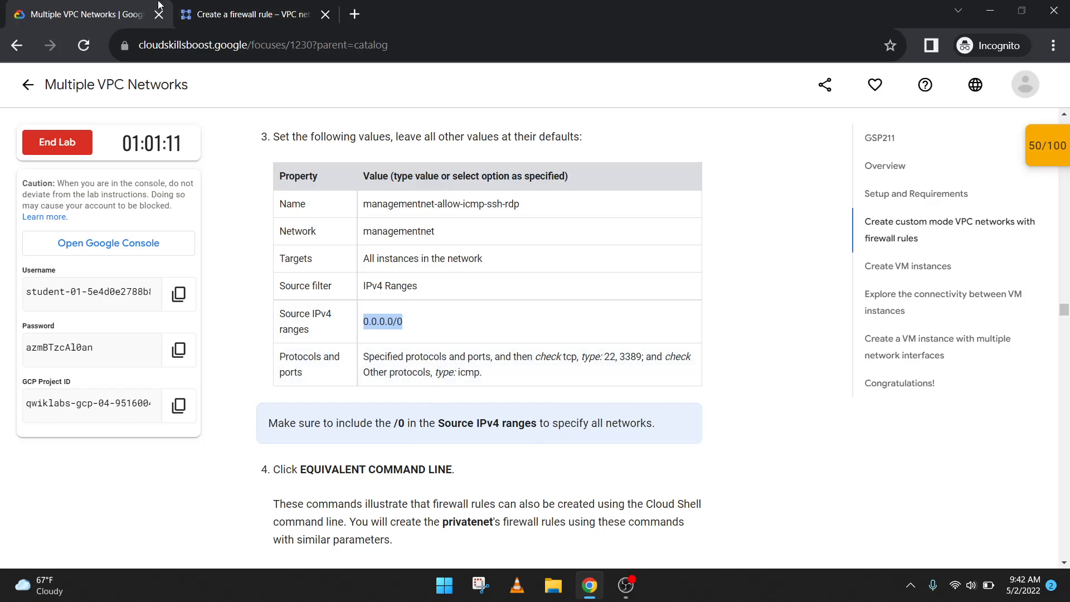
pyautogui.click(245, 14)
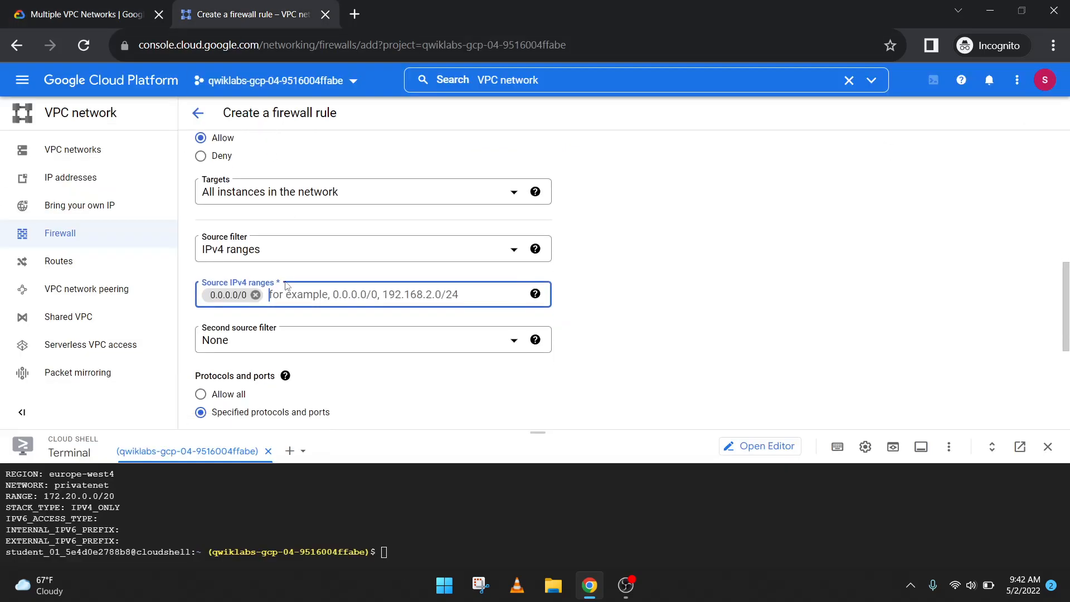
pyautogui.scroll(-3, 286, 286)
pyautogui.click(217, 256)
# - Set the rule's tcp ports to 22,3389 using the values given in the lab table
pyautogui.click(84, 14)
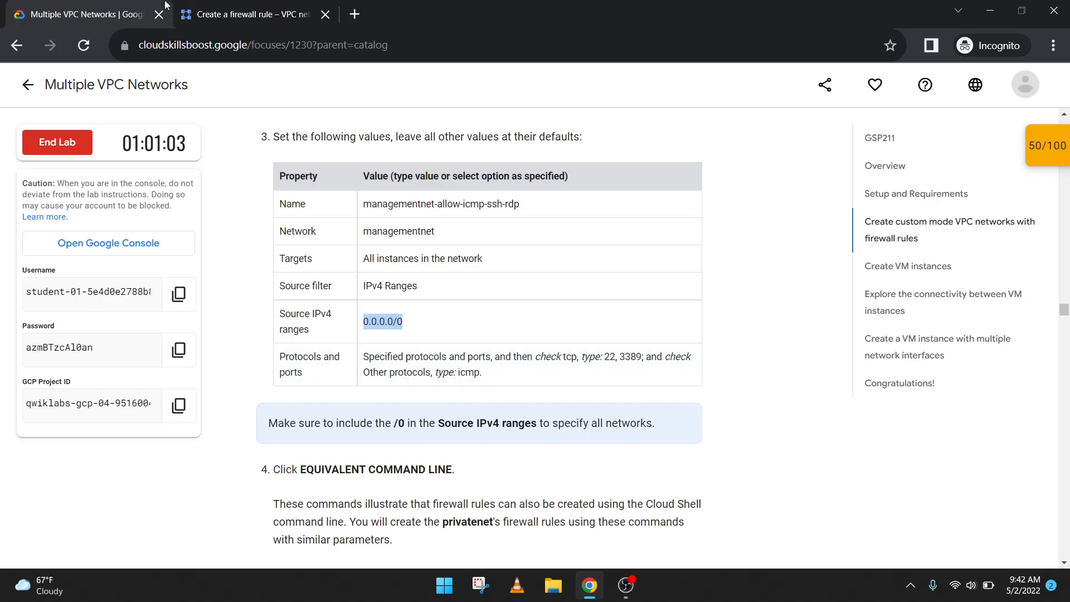
pyautogui.click(246, 13)
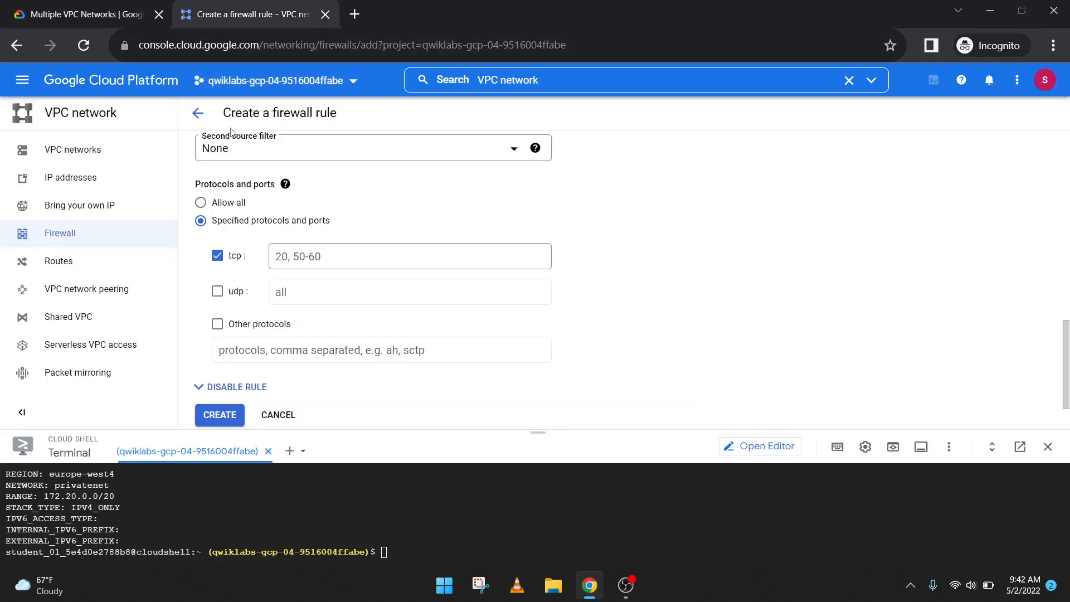
pyautogui.click(298, 260)
pyautogui.write('22,')
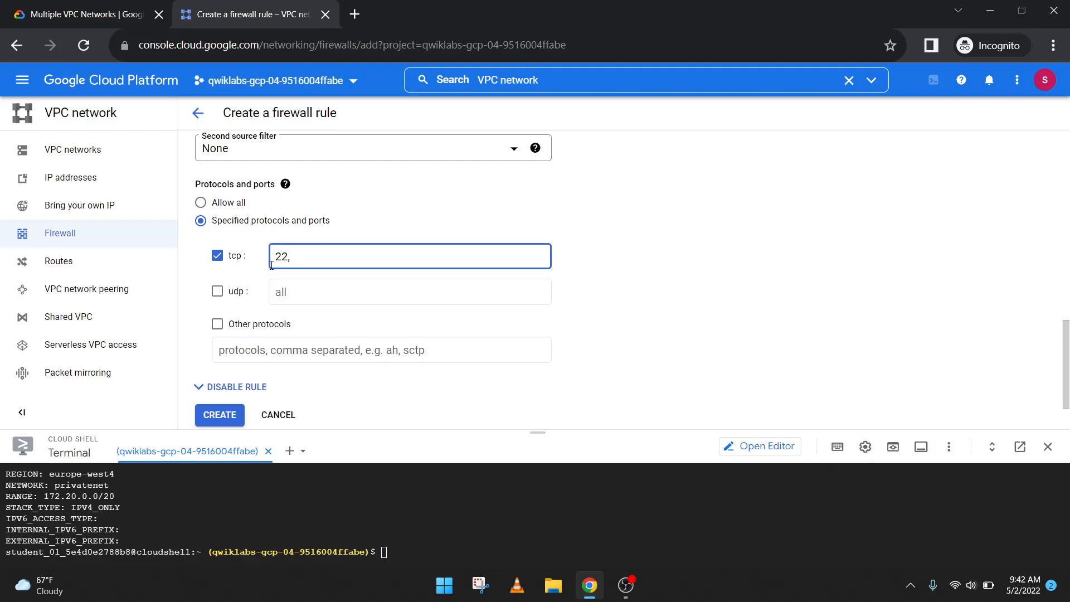
pyautogui.click(87, 14)
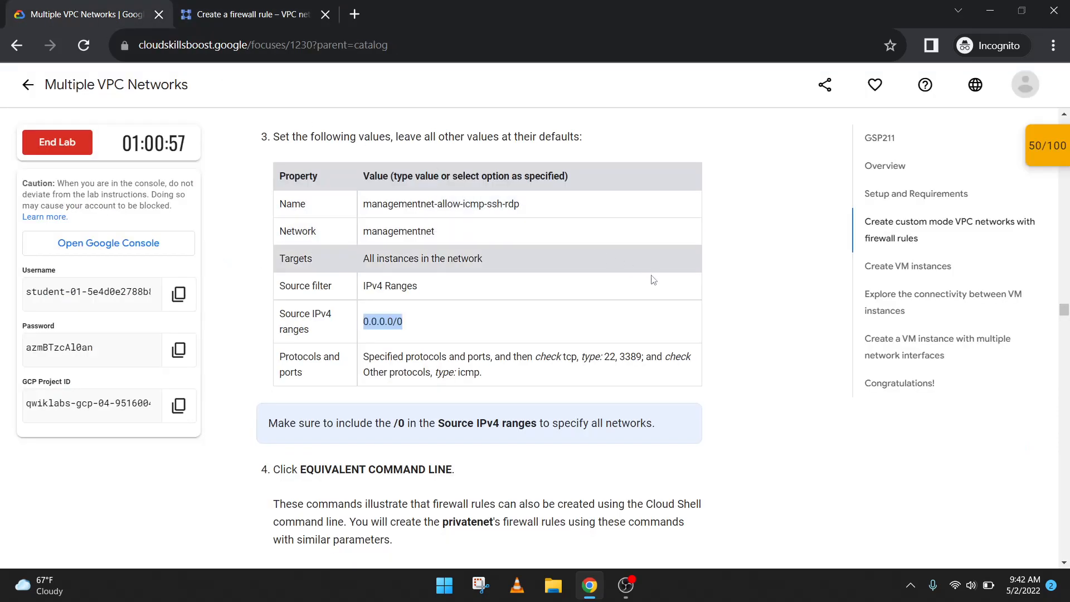
pyautogui.doubleClick(633, 358)
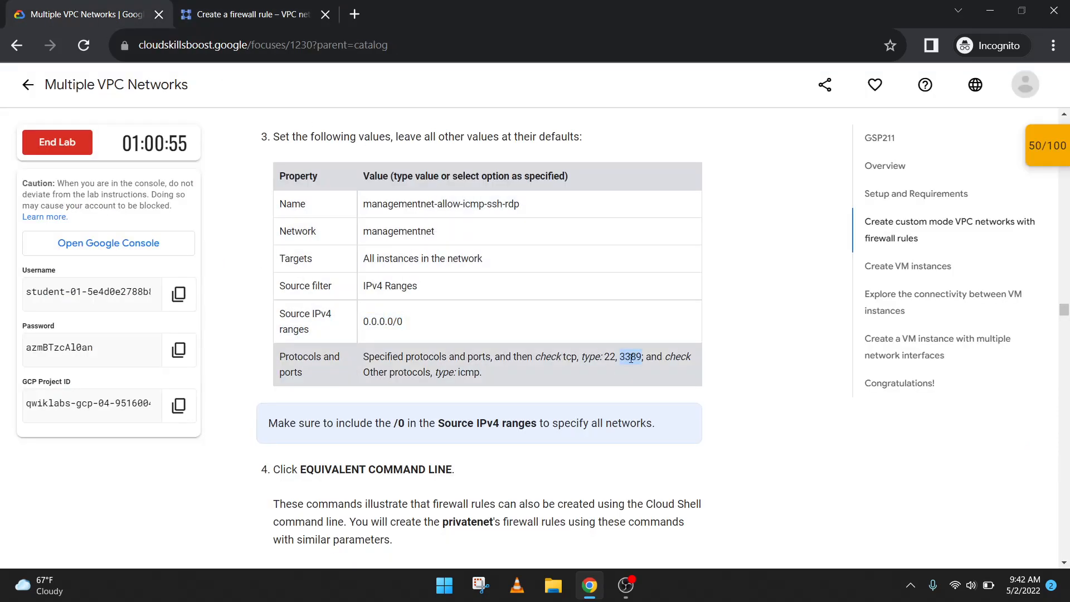
pyautogui.hotkey('ctrl', 'c')
pyautogui.hotkey('ctrl', 'Tab')
pyautogui.write(',')
pyautogui.hotkey('ctrl', 'v')
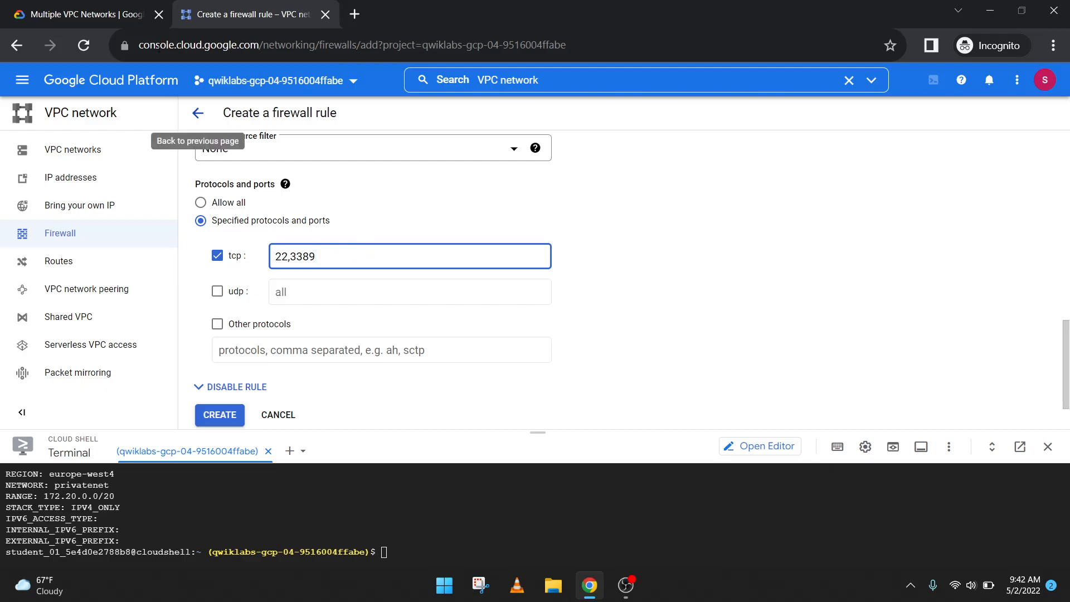
# - Enable other protocols for the rule and enter icmp, copied from the lab table
pyautogui.click(111, 14)
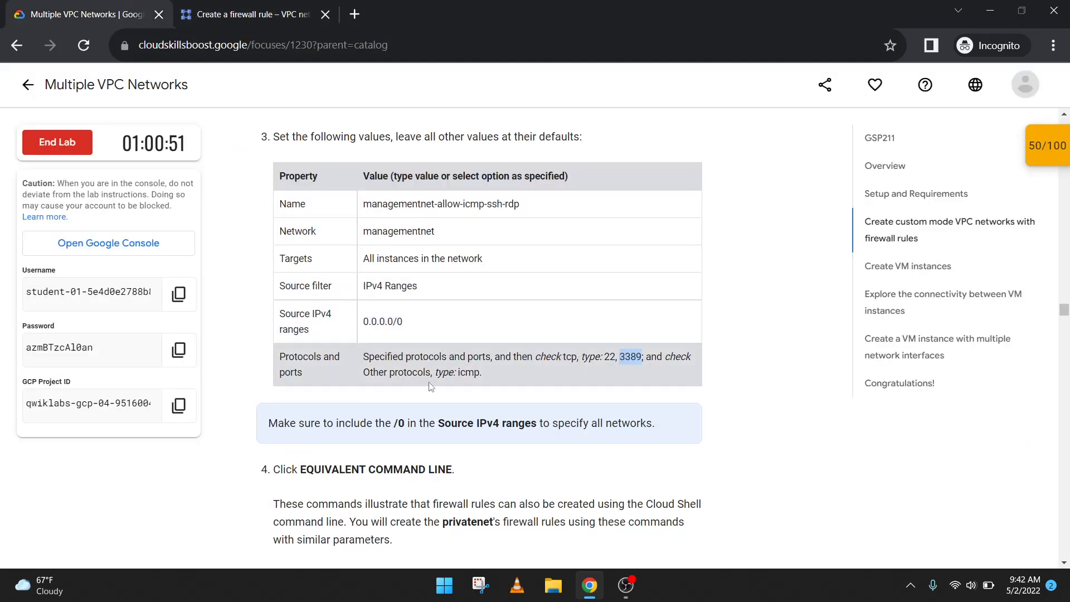
pyautogui.doubleClick(467, 373)
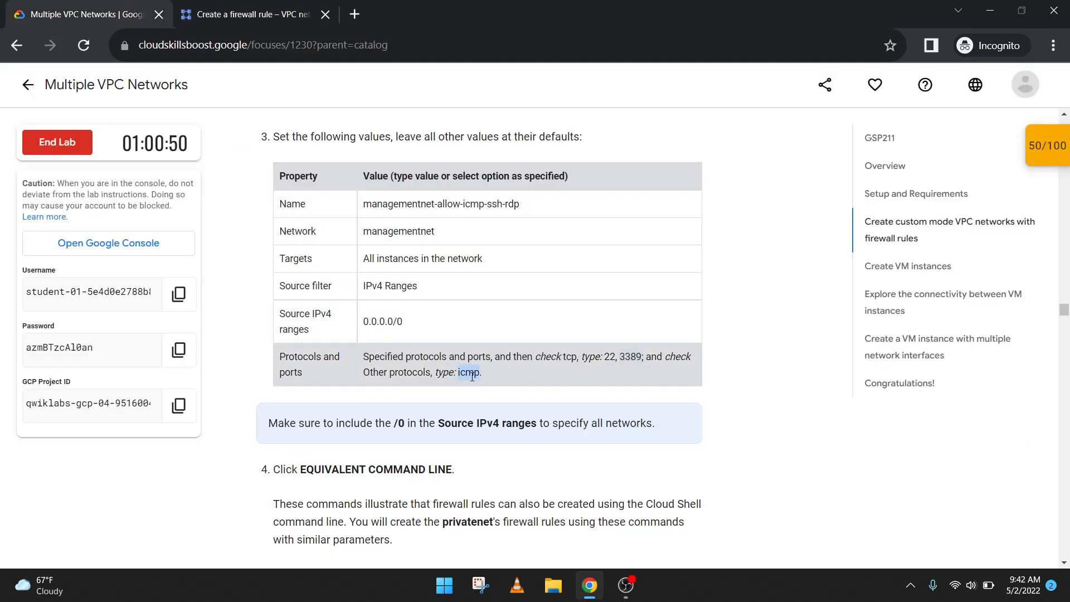
pyautogui.click(278, 6)
pyautogui.click(233, 326)
pyautogui.click(243, 351)
pyautogui.hotkey('ctrl', 'v')
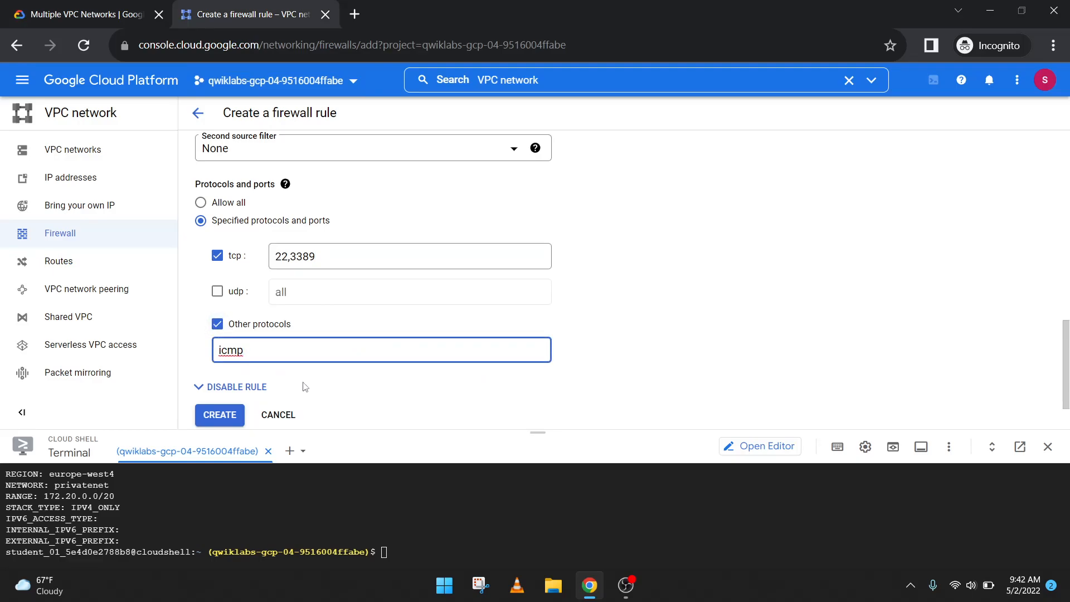
# - Compare the completed firewall rule form with the lab's property table and read the lab's remaining steps through "Check my progress"
pyautogui.click(87, 14)
pyautogui.scroll(-5, 386, 269)
pyautogui.scroll(1, 386, 269)
pyautogui.scroll(2, 386, 269)
pyautogui.click(245, 14)
pyautogui.scroll(3, 301, 354)
pyautogui.scroll(3, 302, 353)
pyautogui.scroll(-5, 302, 354)
pyautogui.click(86, 14)
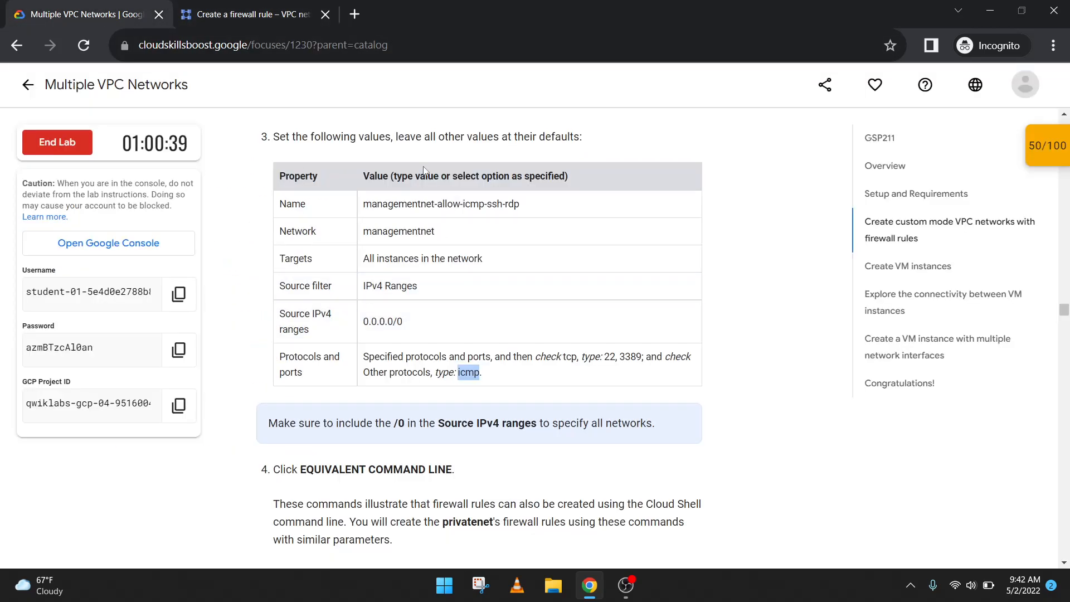
pyautogui.moveTo(257, 169); pyautogui.dragTo(452, 395)
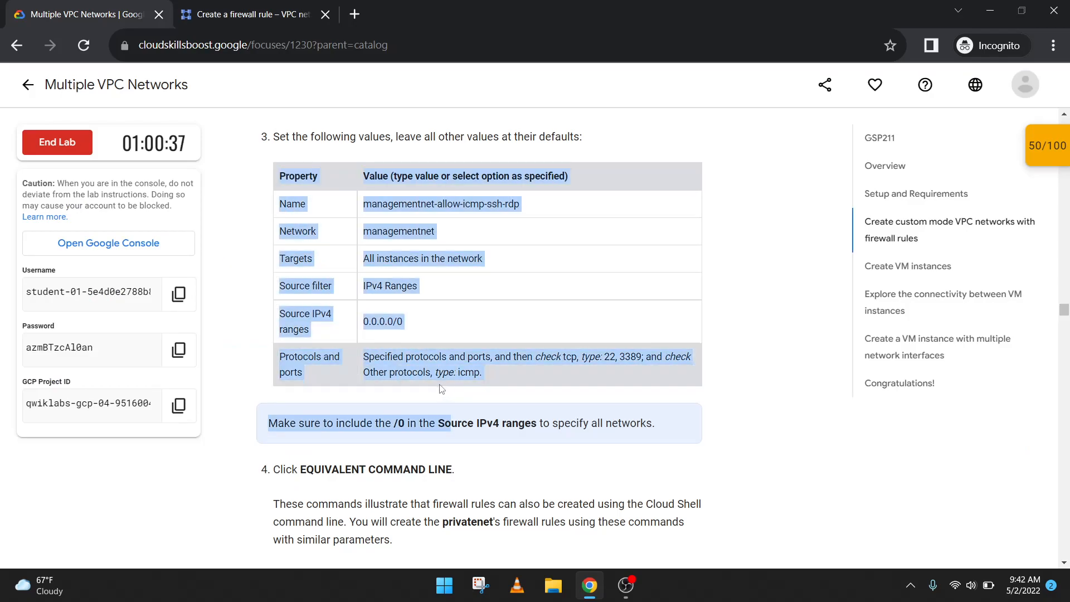
pyautogui.click(242, 360)
pyautogui.scroll(-2, 280, 384)
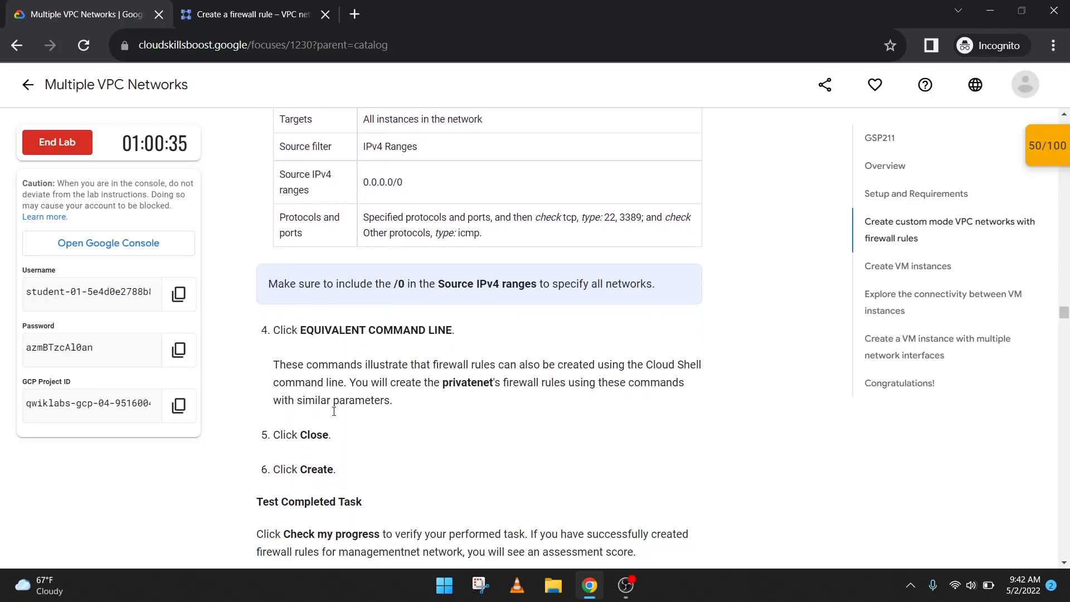
pyautogui.hotkey('ctrl', 'Tab')
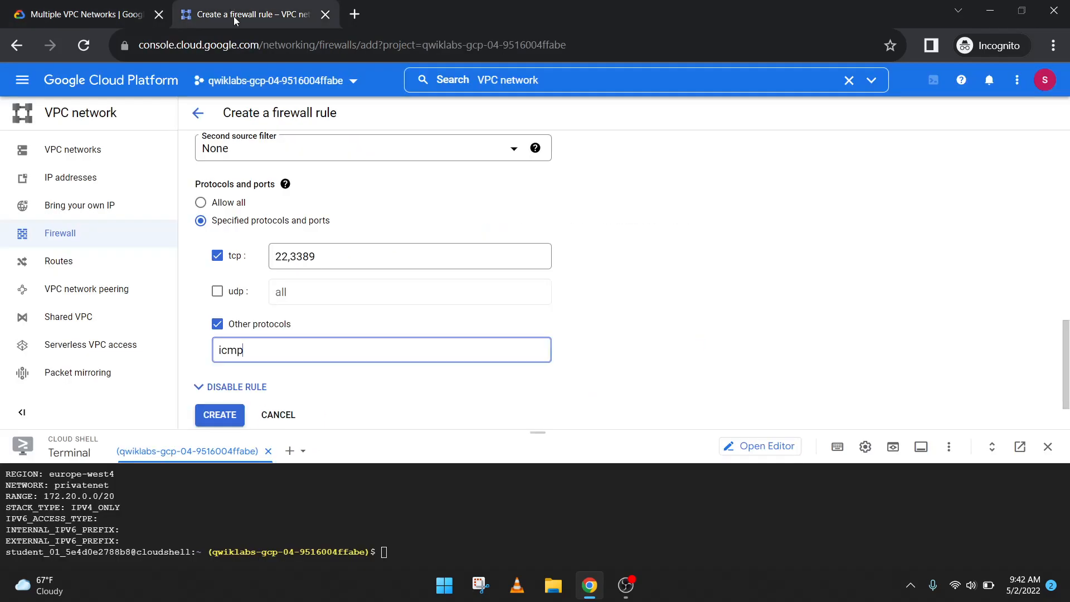
pyautogui.scroll(3, 317, 279)
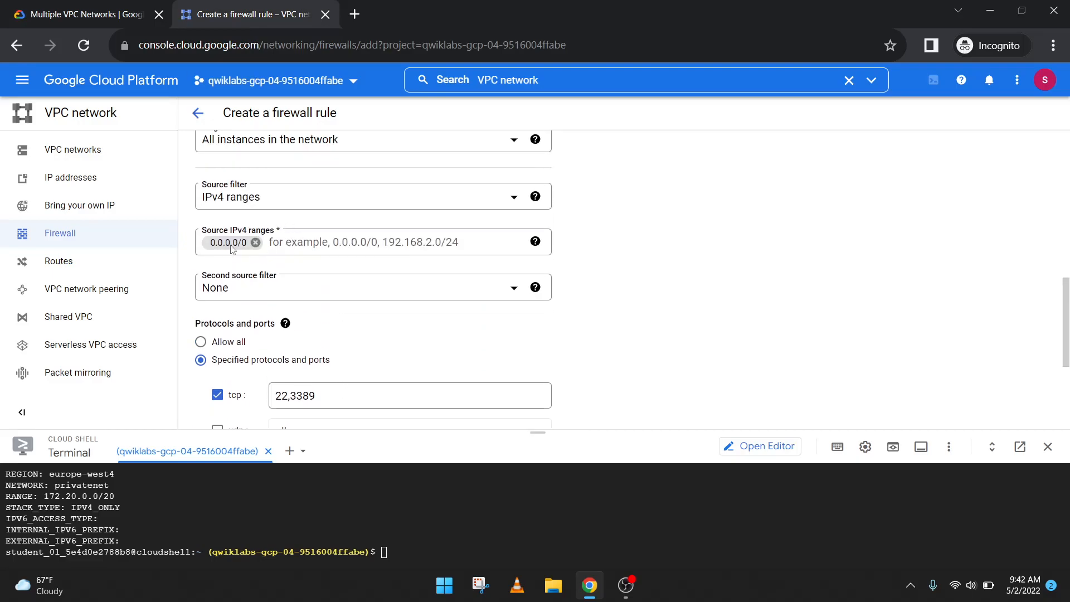
pyautogui.click(47, 6)
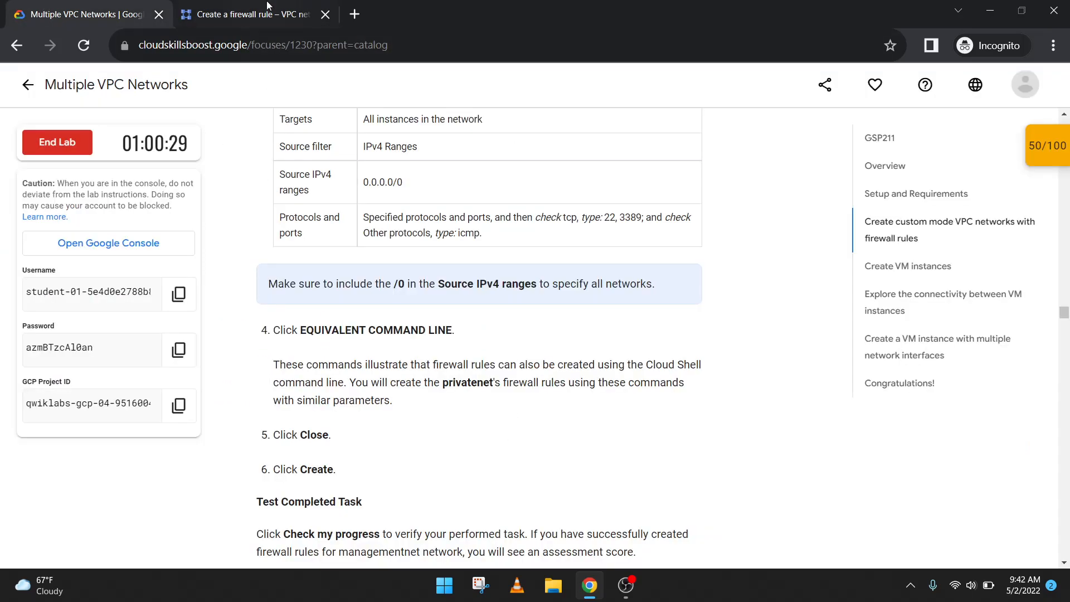
pyautogui.scroll(-2, 479, 334)
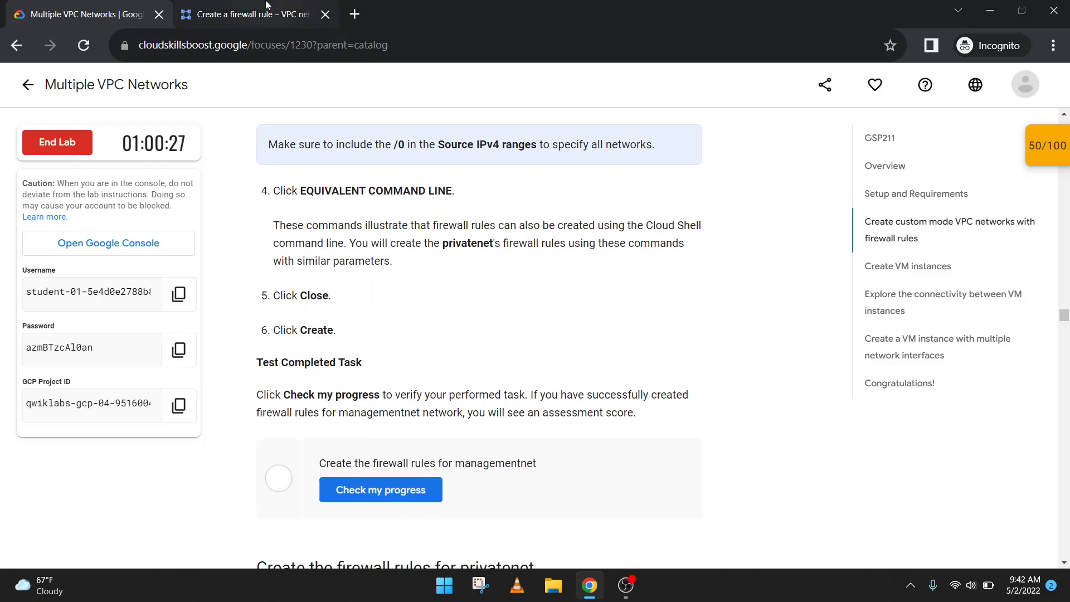
# - Recheck the lab instructions and submit the completed firewall rule form to create the managementnet rule
pyautogui.click(266, 4)
pyautogui.scroll(-4, 280, 266)
pyautogui.click(107, 5)
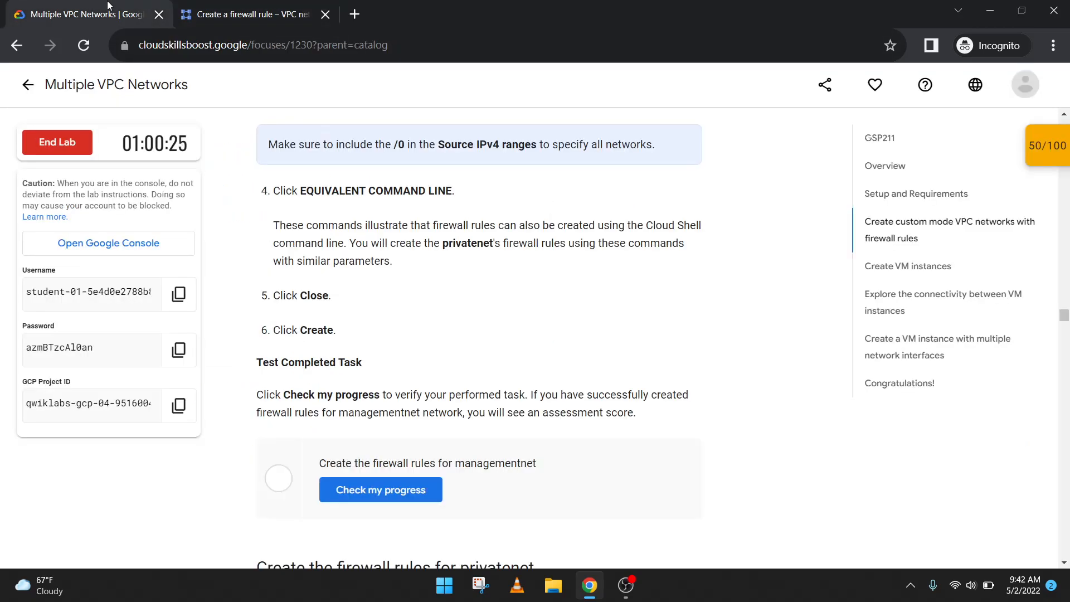
pyautogui.click(240, 8)
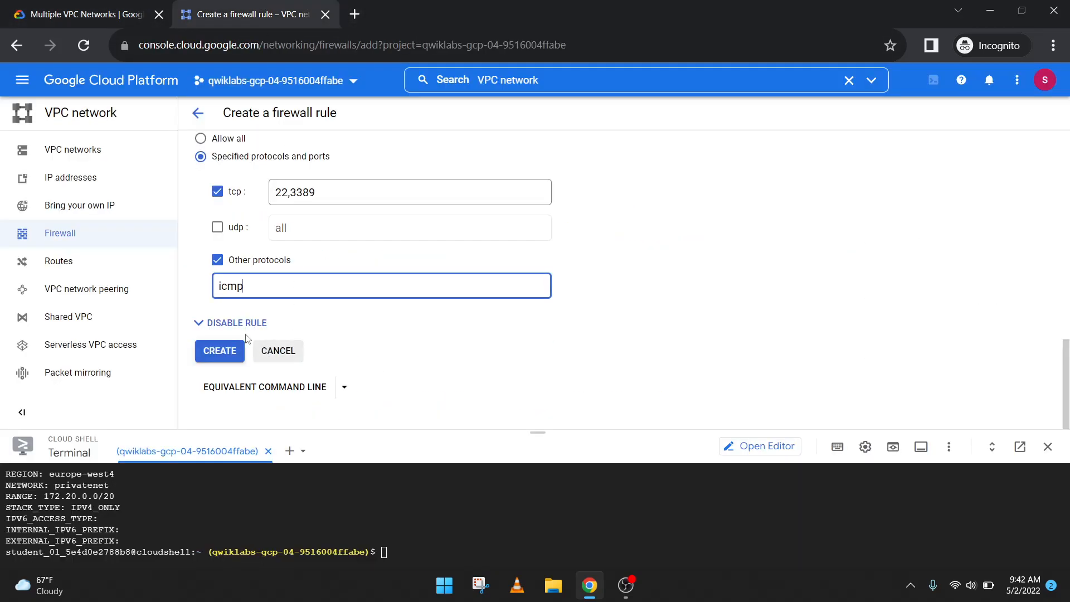
pyautogui.click(222, 350)
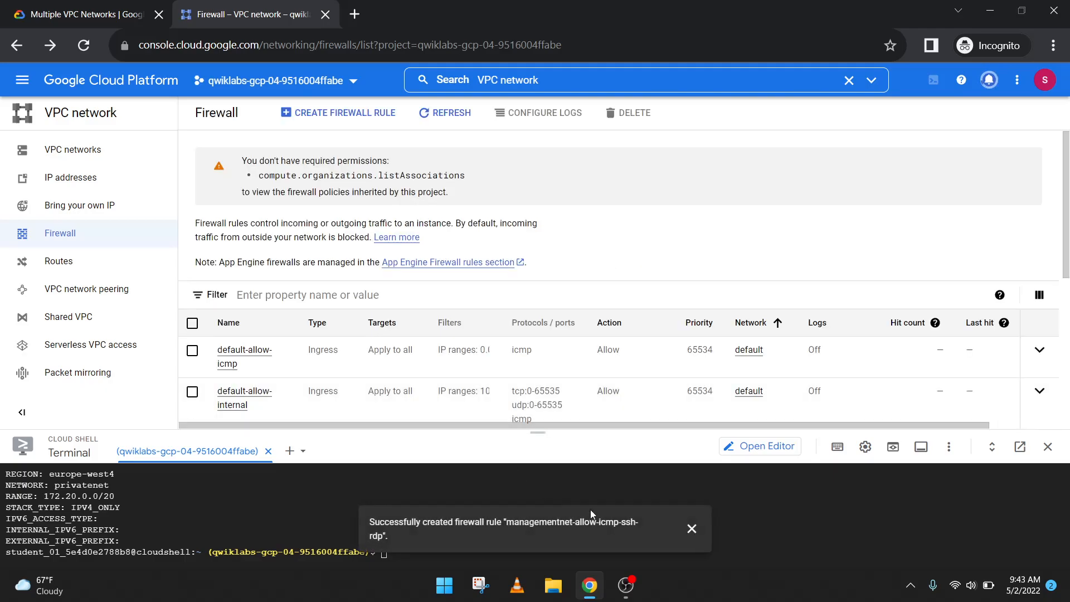
# - Dismiss the console notification and run the lab's progress check for the managementnet firewall rules
pyautogui.click(693, 528)
pyautogui.click(990, 81)
pyautogui.click(990, 82)
pyautogui.click(381, 494)
pyautogui.scroll(-3, 383, 499)
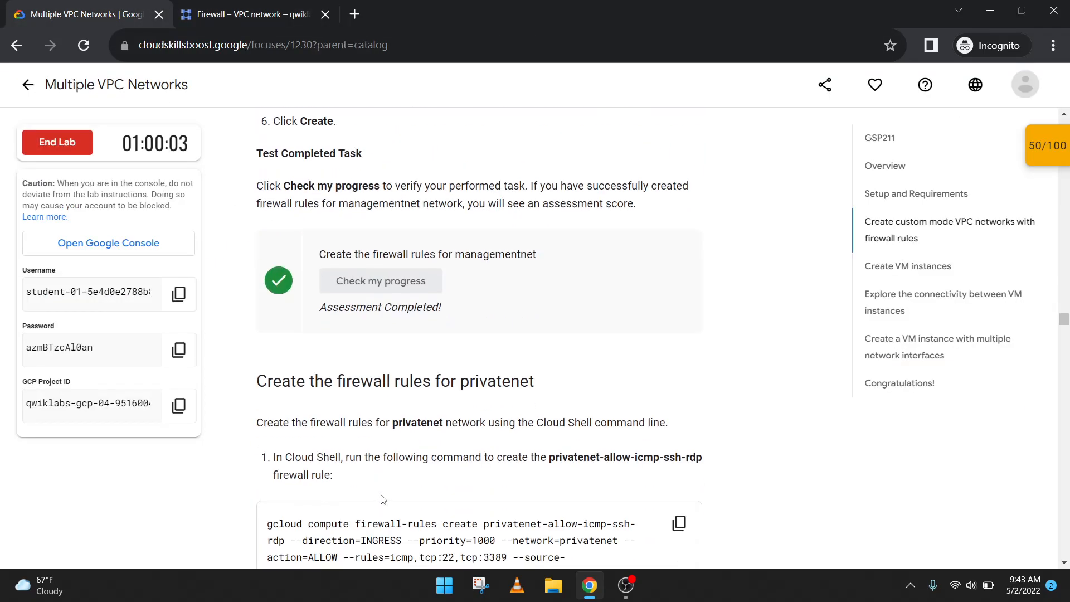
# - Copy the lab's gcloud command for the privatenet-allow-icmp-ssh-rdp firewall rule and run it in Cloud Shell
pyautogui.scroll(-3, 383, 499)
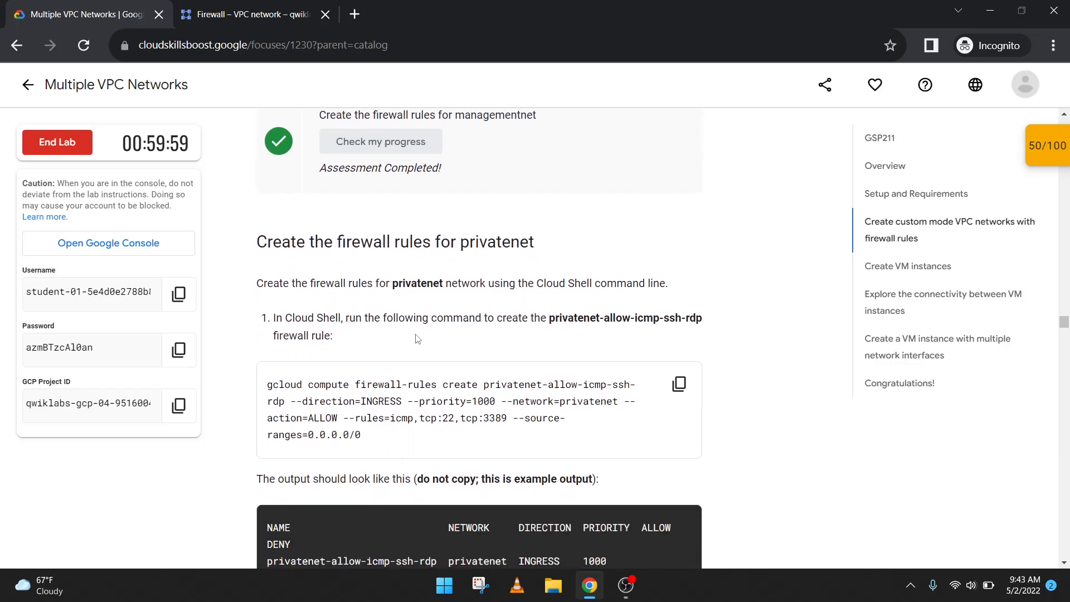
pyautogui.scroll(-1, 501, 310)
pyautogui.click(679, 315)
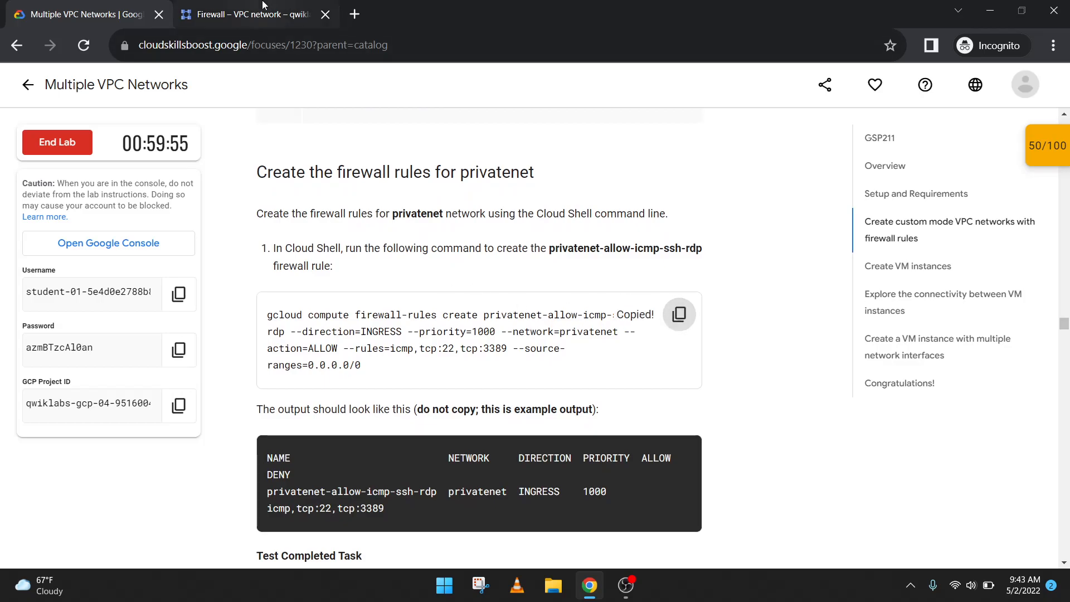
pyautogui.click(245, 14)
pyautogui.hotkey('ctrl', 'v')
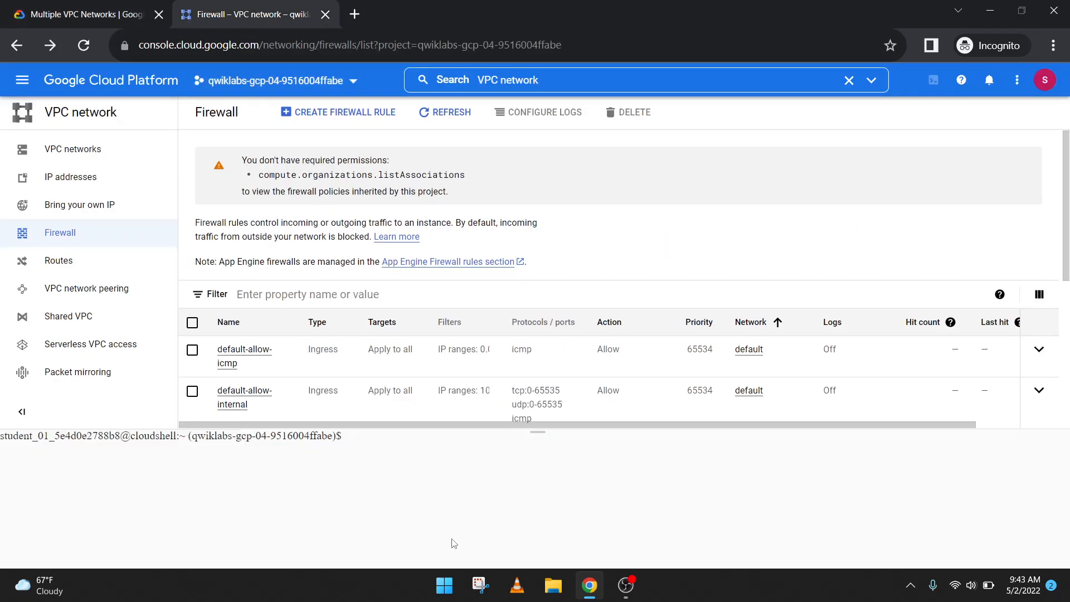
pyautogui.press('Return')
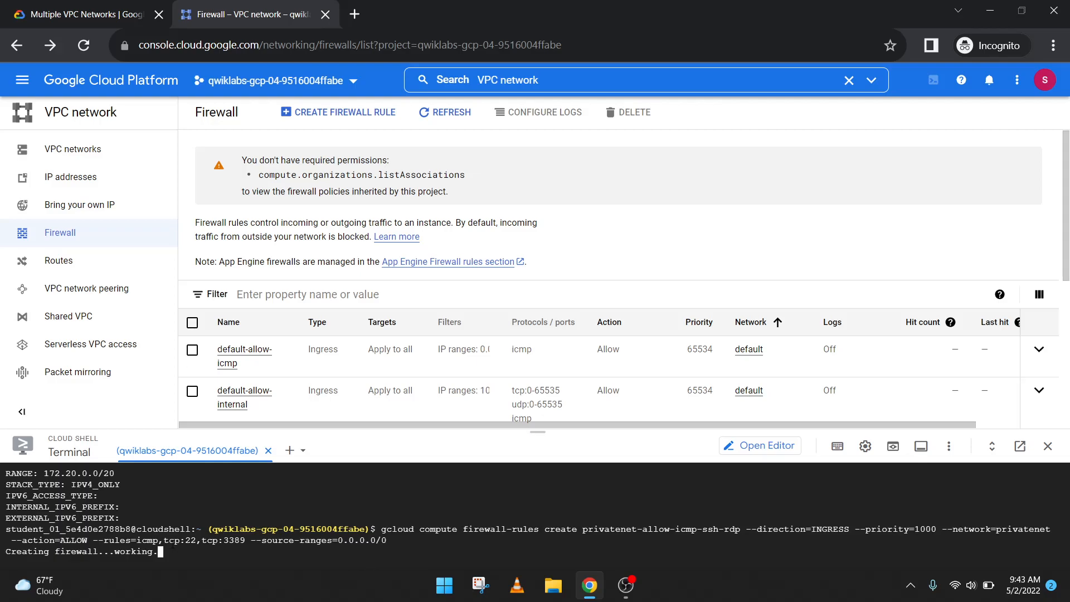
# - Compare the Cloud Shell output with the lab's example and run the progress check for the privatenet firewall rules
pyautogui.click(88, 15)
pyautogui.scroll(-2, 398, 263)
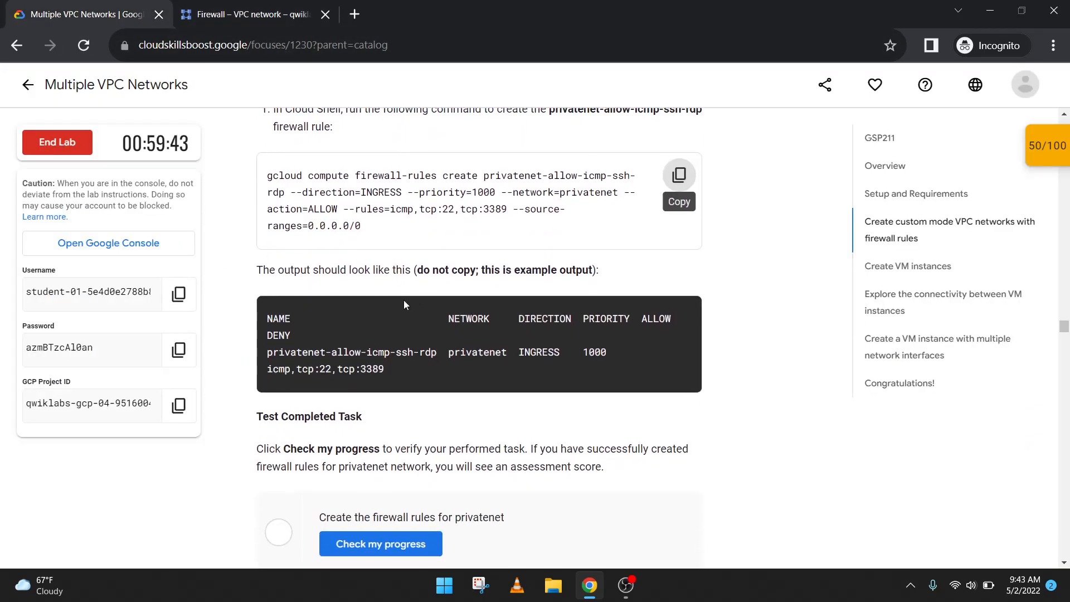
pyautogui.click(246, 14)
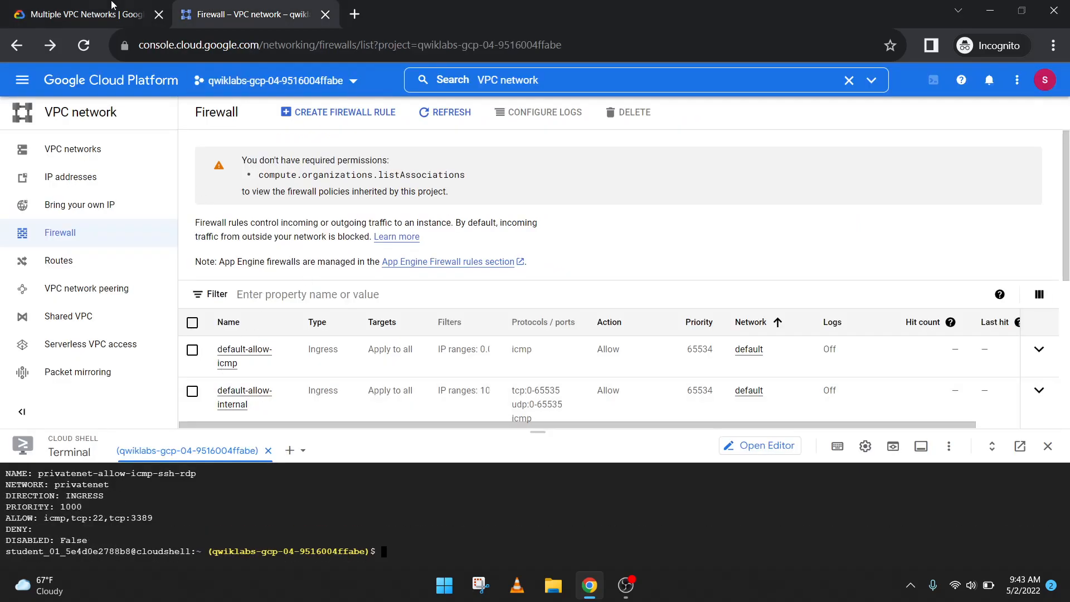
pyautogui.click(88, 15)
pyautogui.click(410, 544)
# - Copy gcloud compute firewall-rules list --sort-by=NETWORK from the lab and run it in Cloud Shell
pyautogui.scroll(-5, 406, 390)
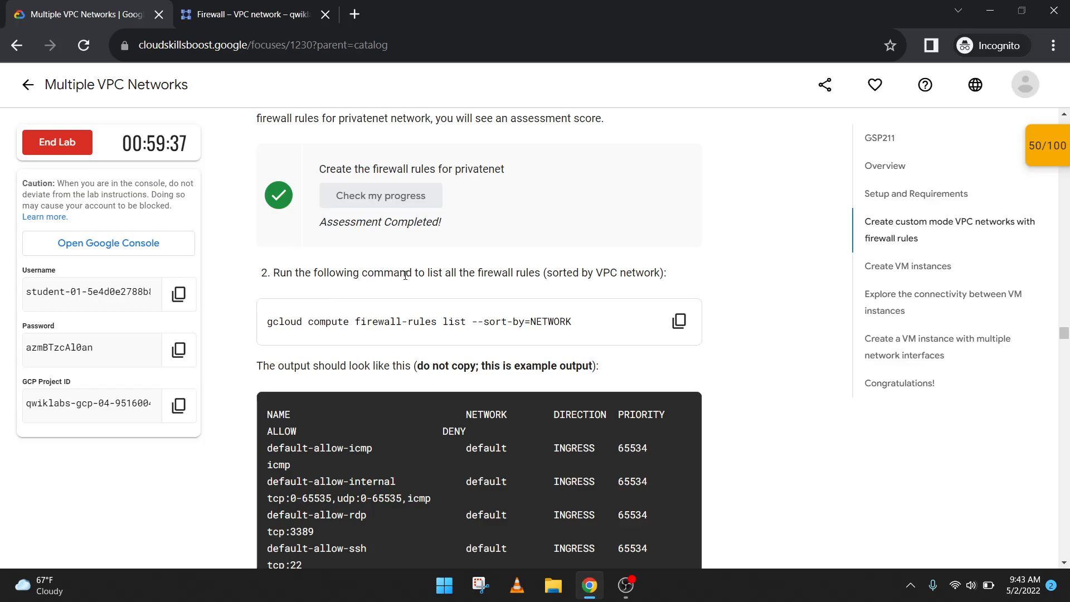
pyautogui.click(679, 321)
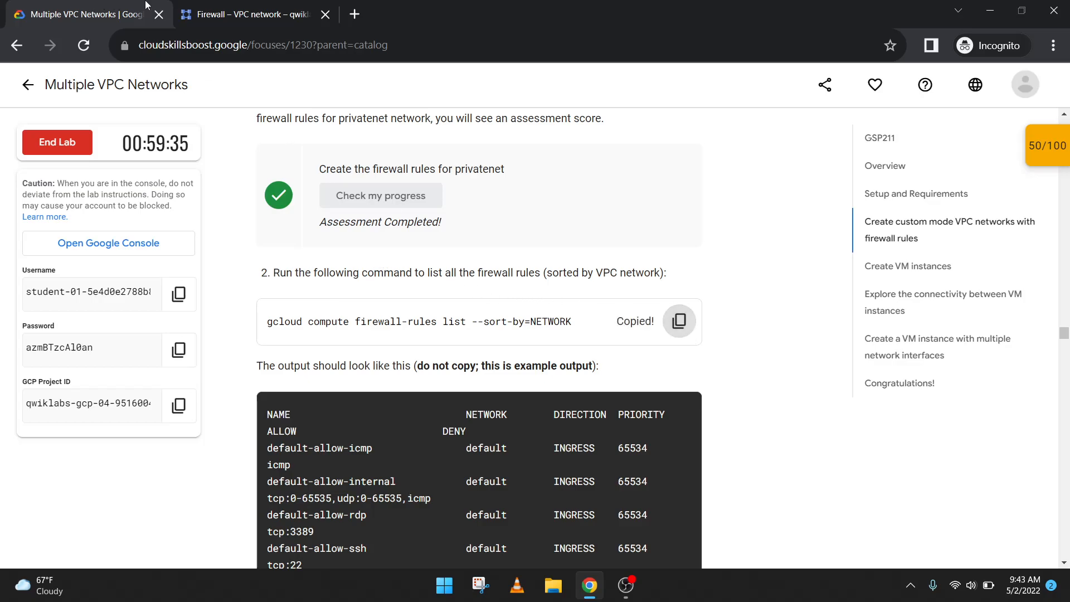
pyautogui.click(234, 14)
pyautogui.hotkey('ctrl', 'v')
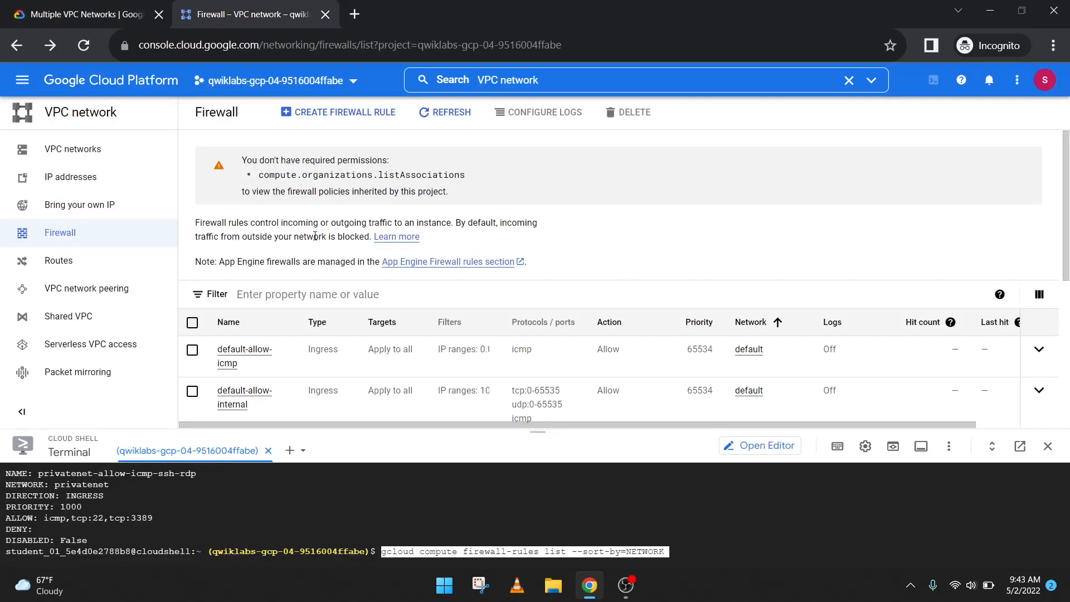
pyautogui.press('Return')
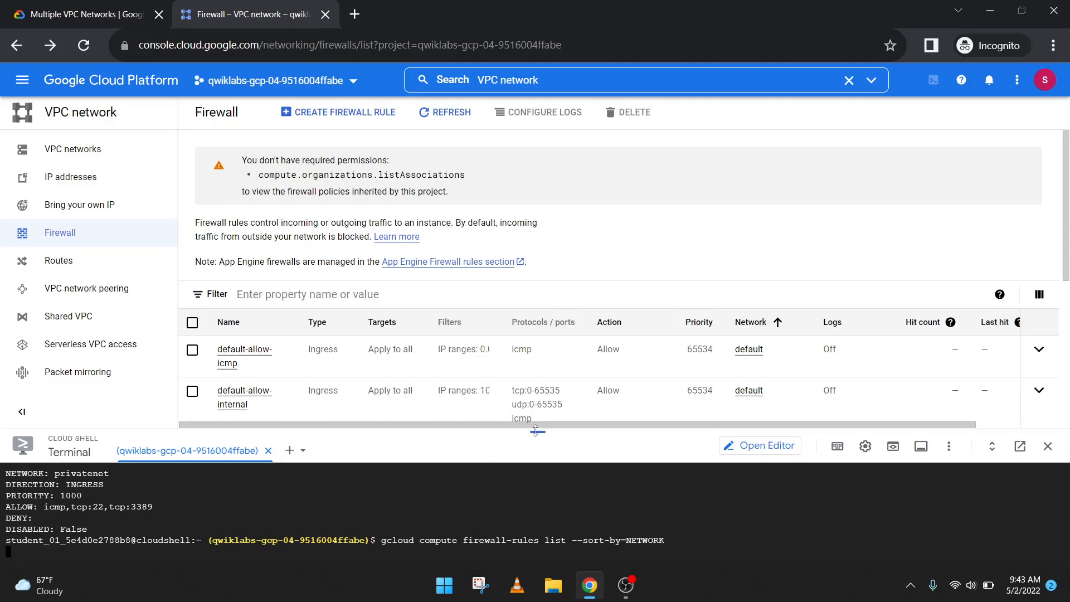
# - Enlarge the Cloud Shell terminal and compare its firewall rule listing with the lab's example output
pyautogui.moveTo(538, 432); pyautogui.dragTo(533, 335)
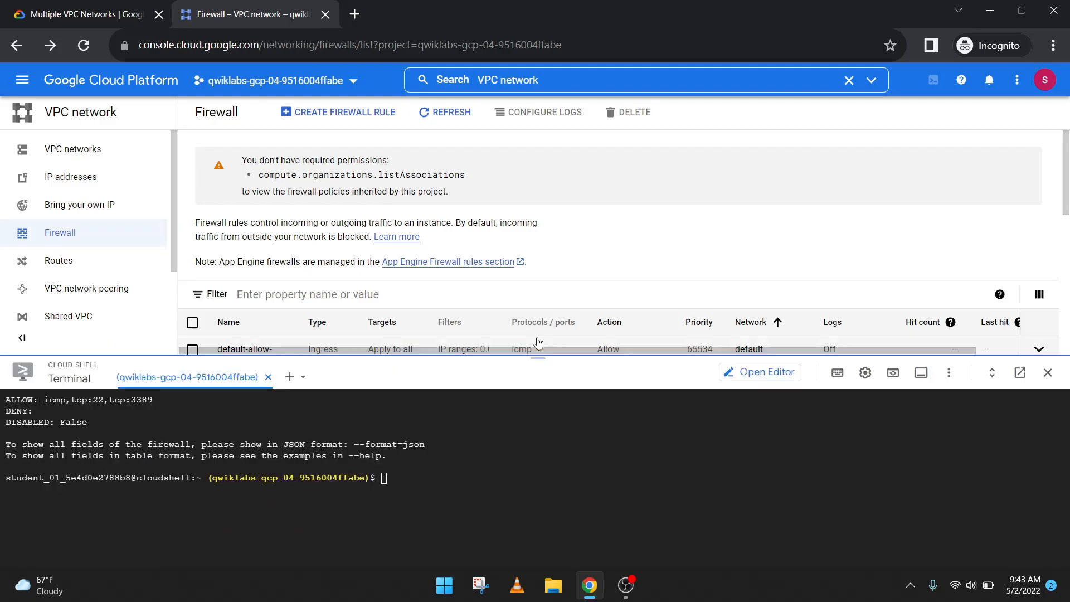
pyautogui.click(50, 8)
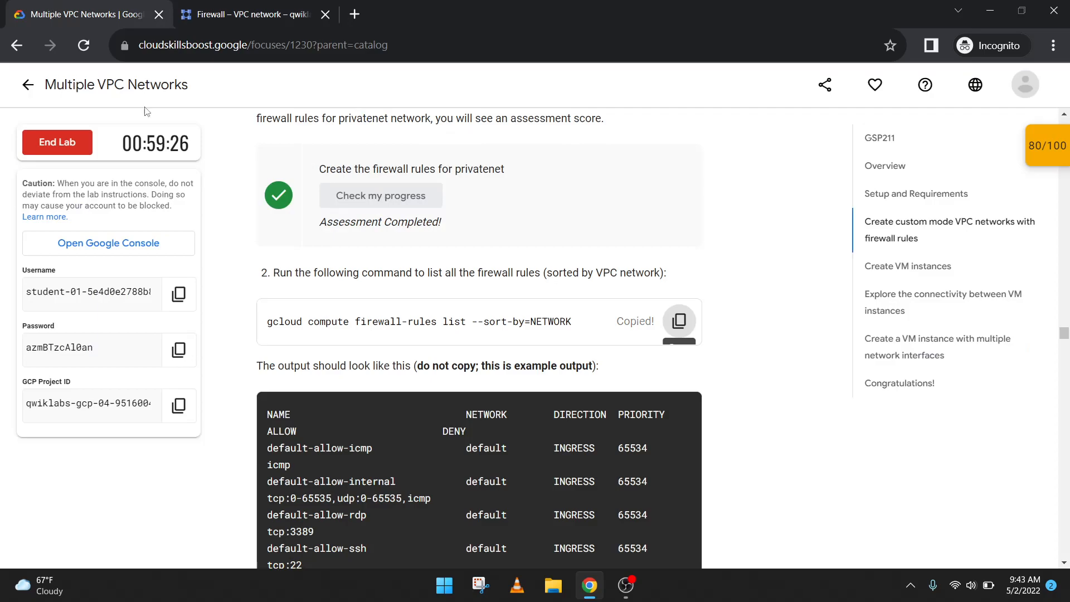
pyautogui.scroll(-9, 452, 313)
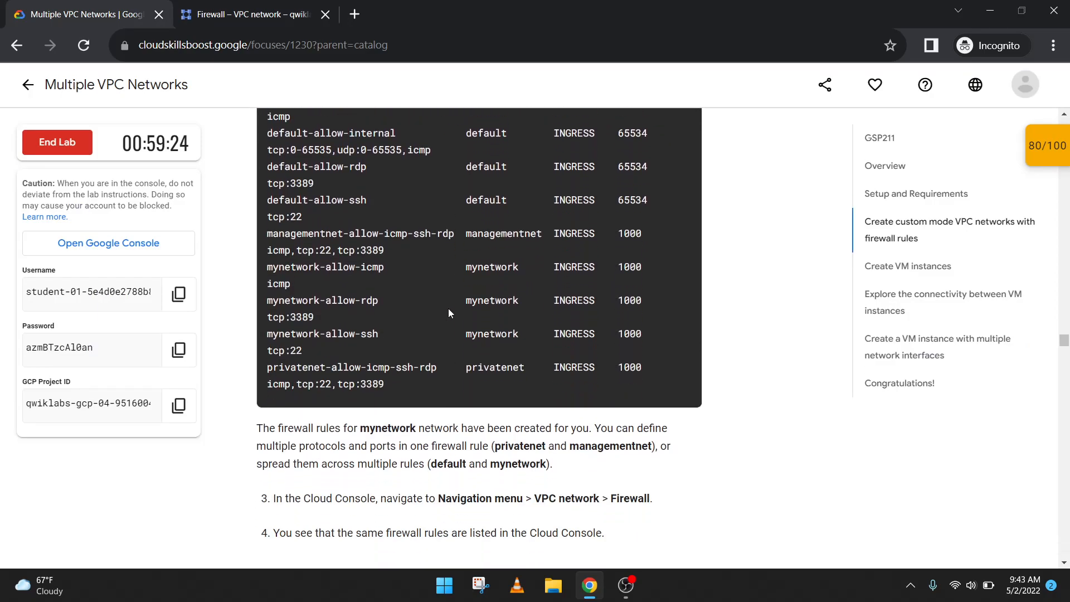
pyautogui.scroll(-3, 448, 309)
pyautogui.click(246, 8)
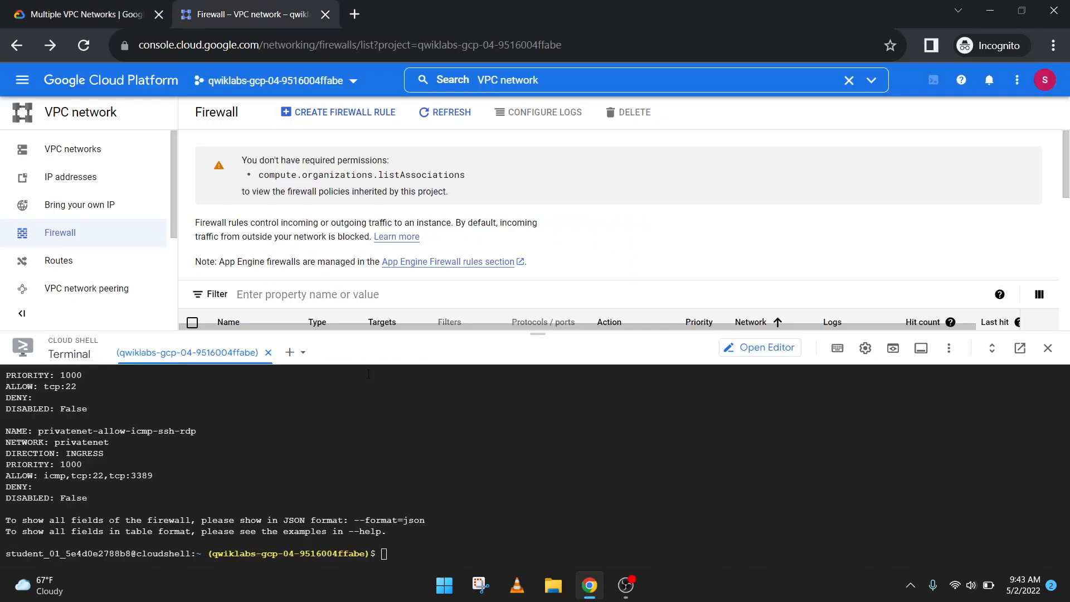
pyautogui.click(109, 5)
pyautogui.scroll(6, 451, 311)
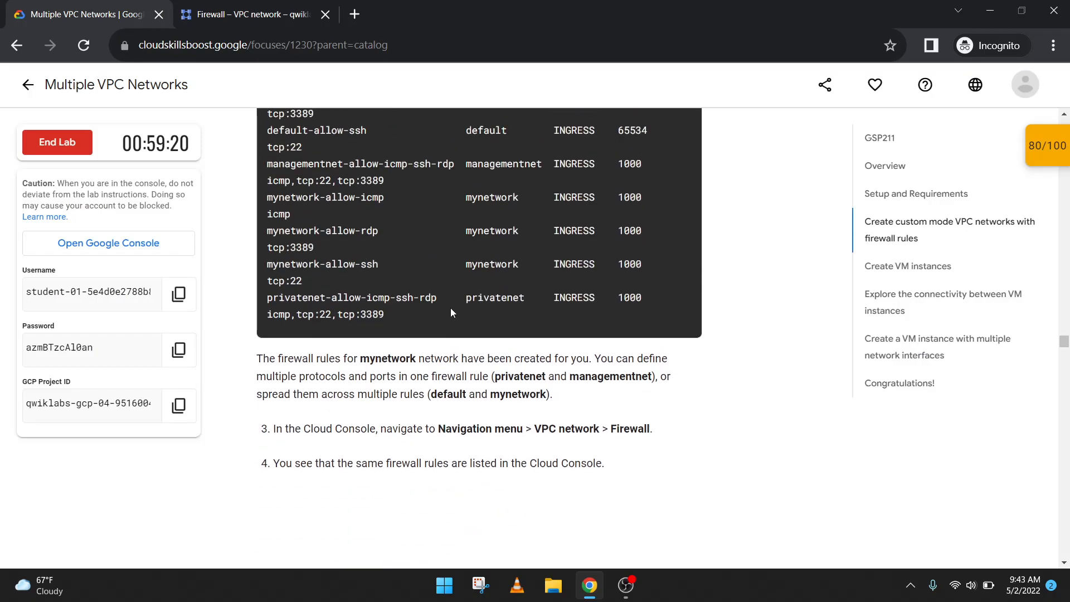
pyautogui.scroll(4, 452, 311)
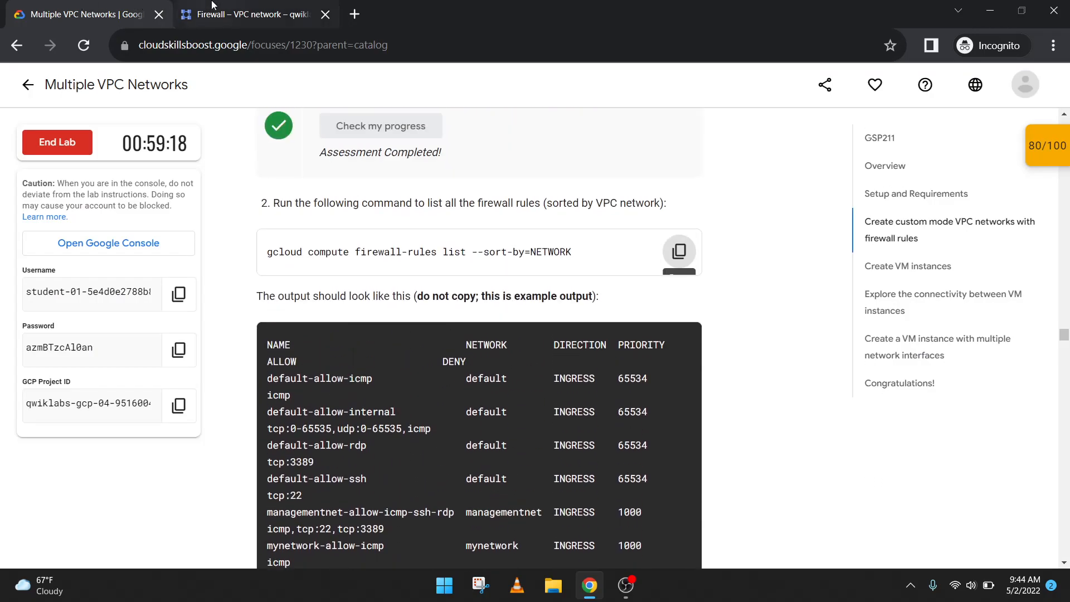
pyautogui.click(245, 14)
pyautogui.click(109, 14)
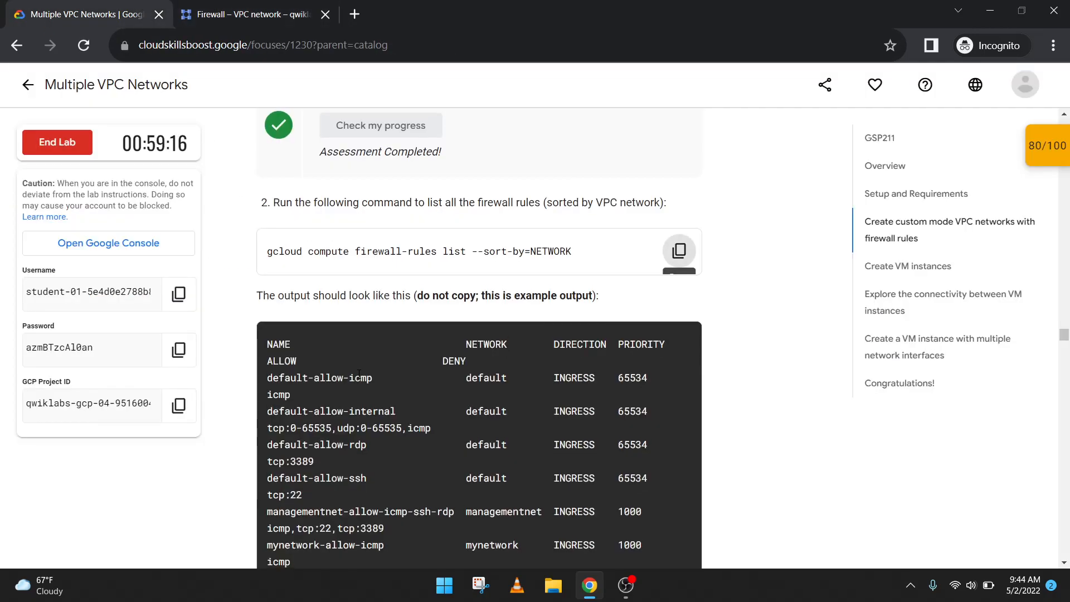
pyautogui.scroll(-6, 358, 374)
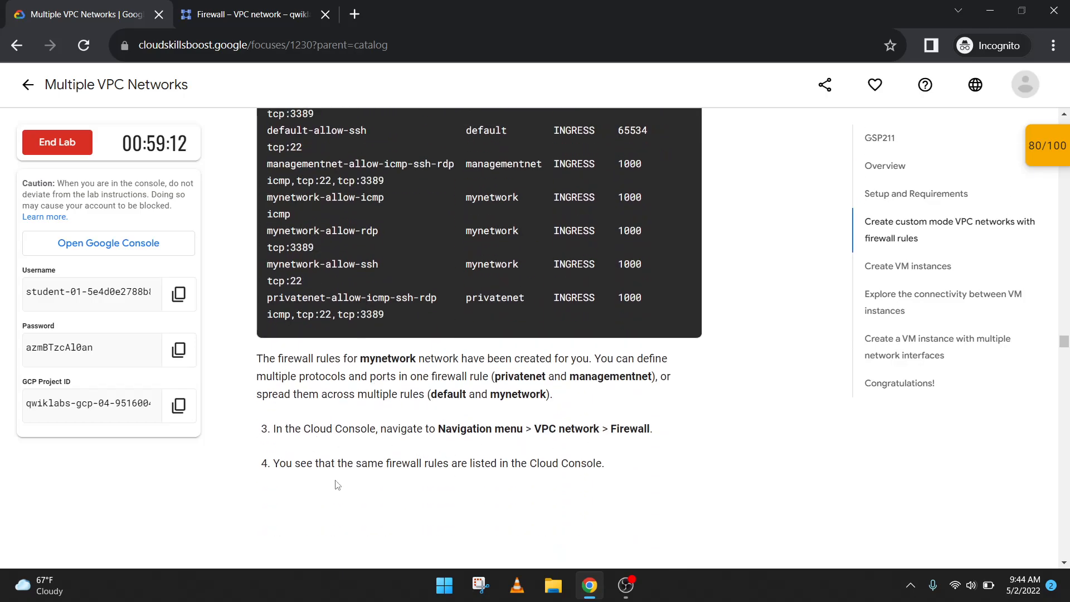
# - Read the lab's Create VM instances section and open Compute Engine by searching the console with the name copied from it
pyautogui.scroll(-7, 323, 485)
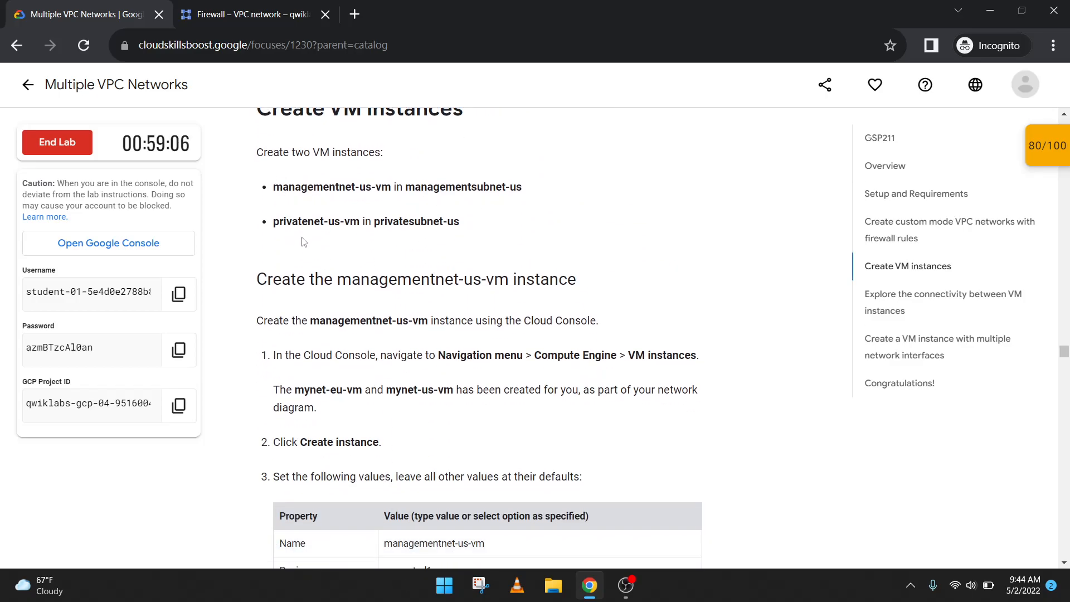
pyautogui.scroll(-1, 396, 479)
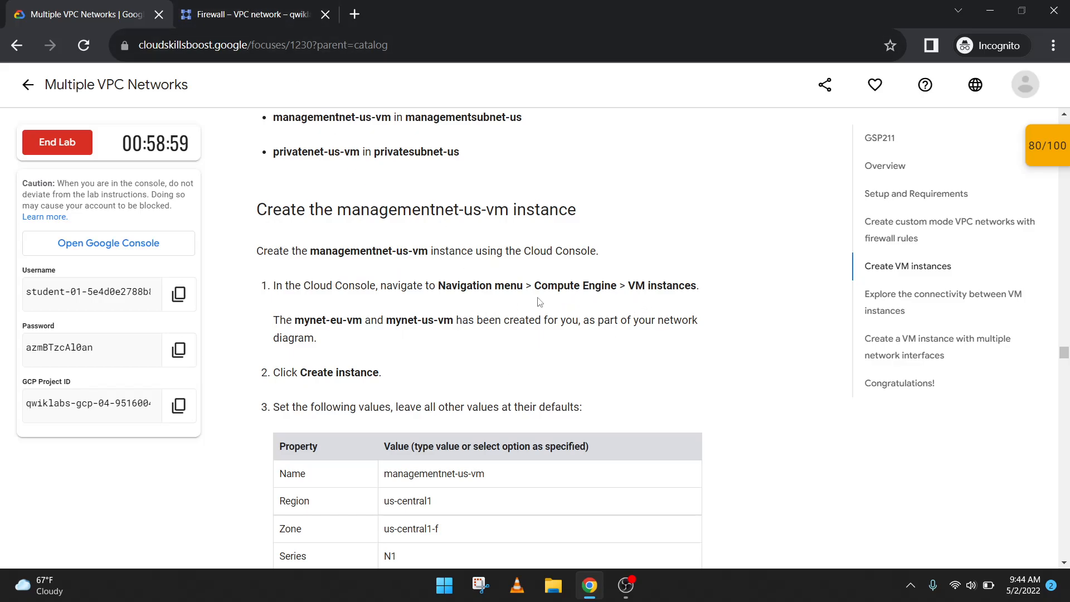
pyautogui.moveTo(534, 284); pyautogui.dragTo(616, 290)
pyautogui.click(278, 13)
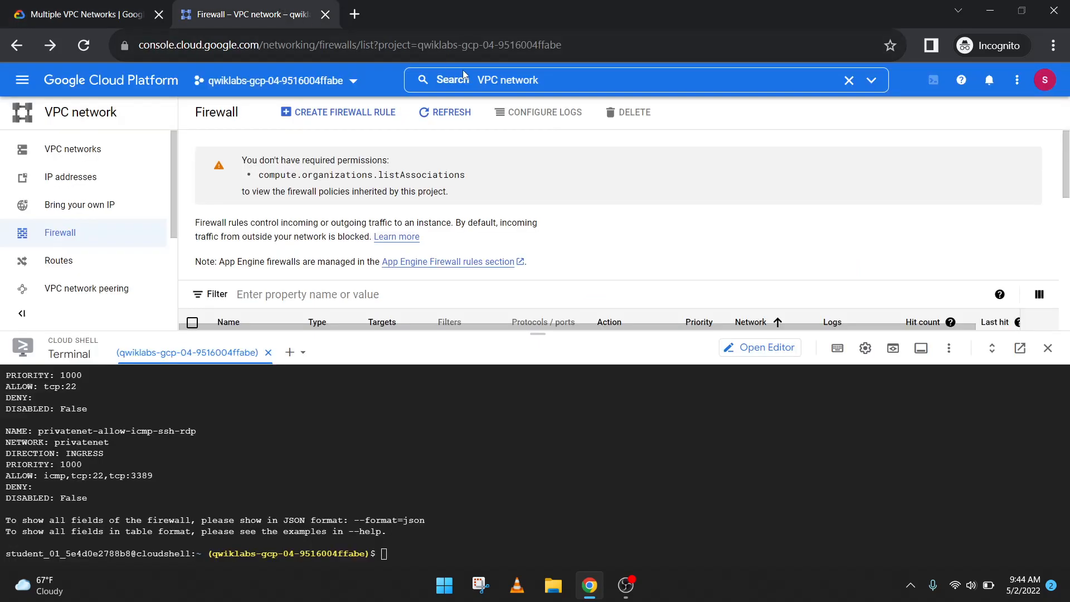
pyautogui.press('/')
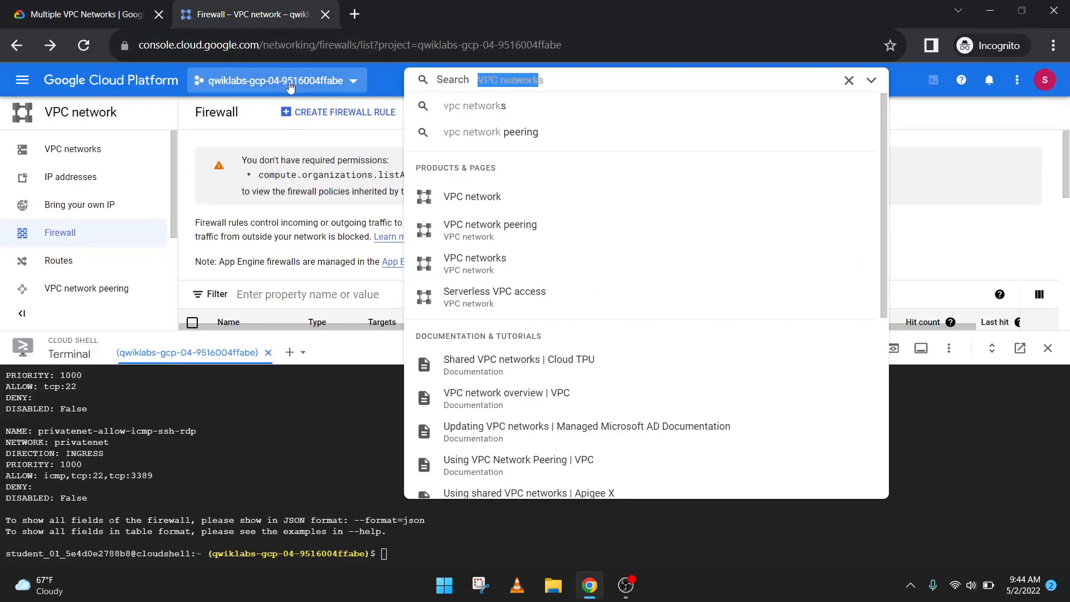
pyautogui.hotkey('ctrl', 'v')
pyautogui.click(469, 177)
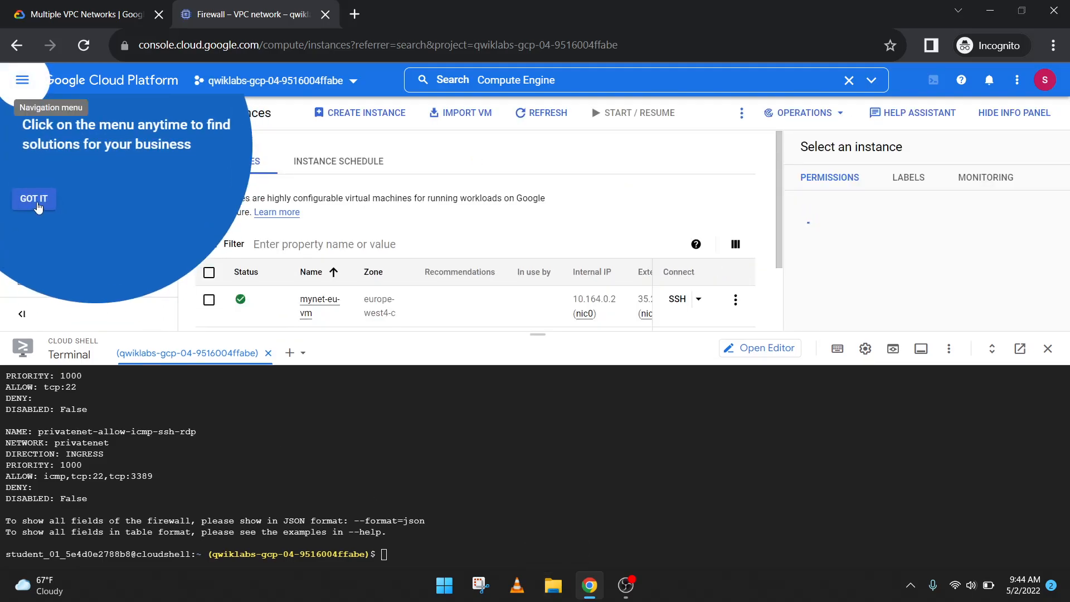
# - Dismiss the menu tip and tutorial, shrink the Cloud Shell terminal, and hide the info panel on the VM instances page
pyautogui.click(37, 204)
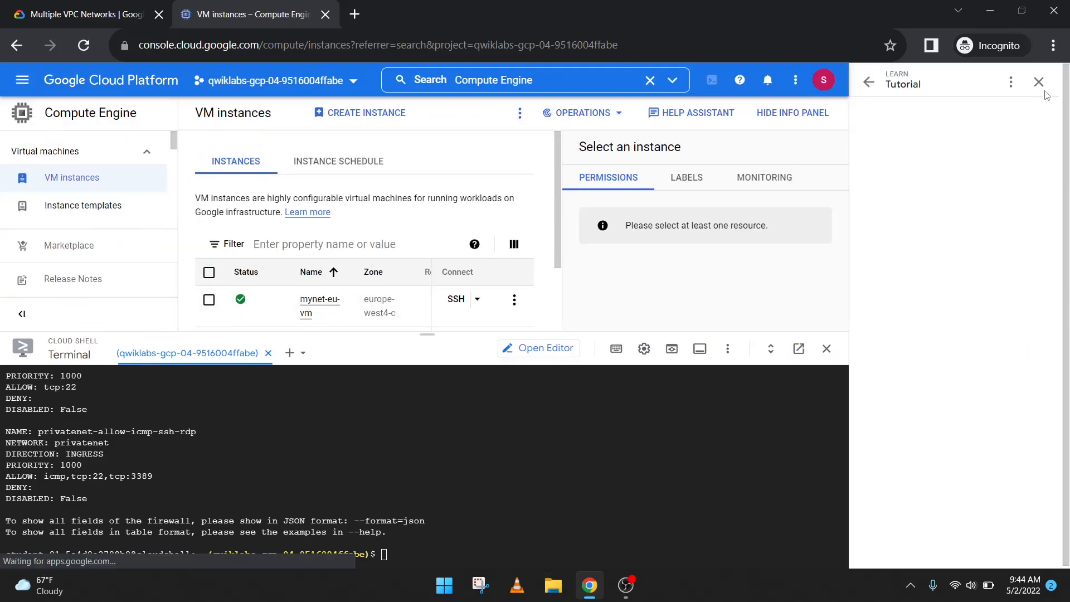
pyautogui.click(1040, 82)
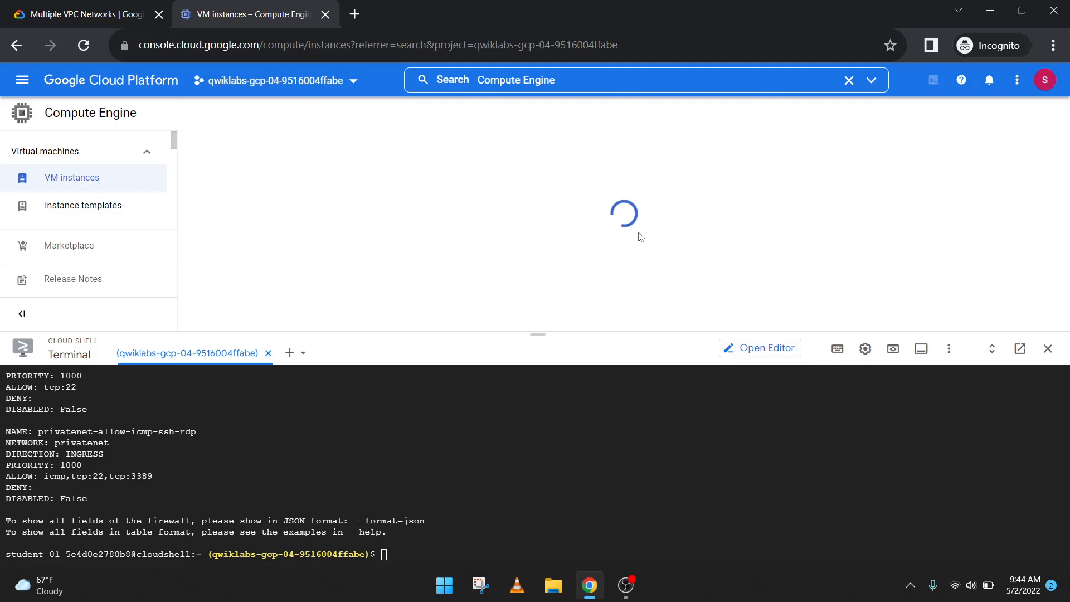
pyautogui.moveTo(539, 335); pyautogui.dragTo(536, 478)
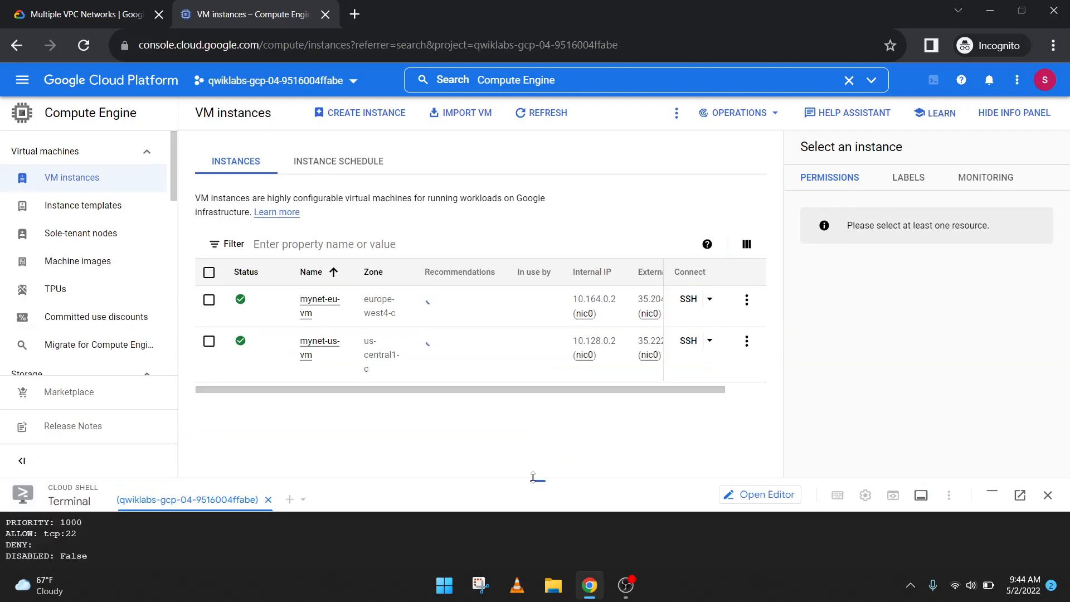
pyautogui.click(1013, 114)
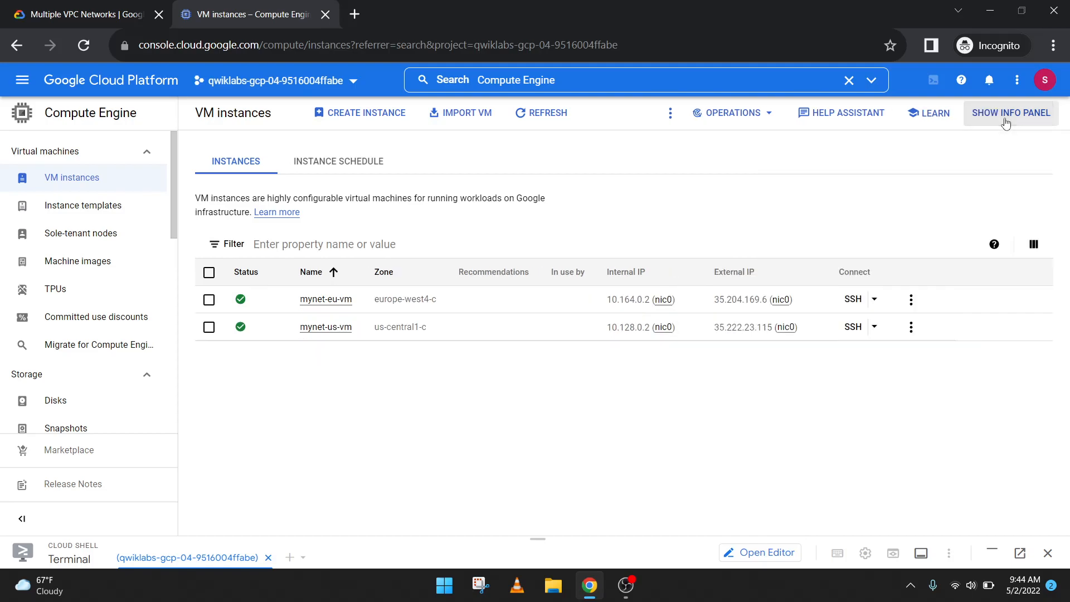
# - Compare the VM instances list with the lab's note on mynet-eu-vm and mynet-us-vm and read the instance creation steps
pyautogui.click(120, 16)
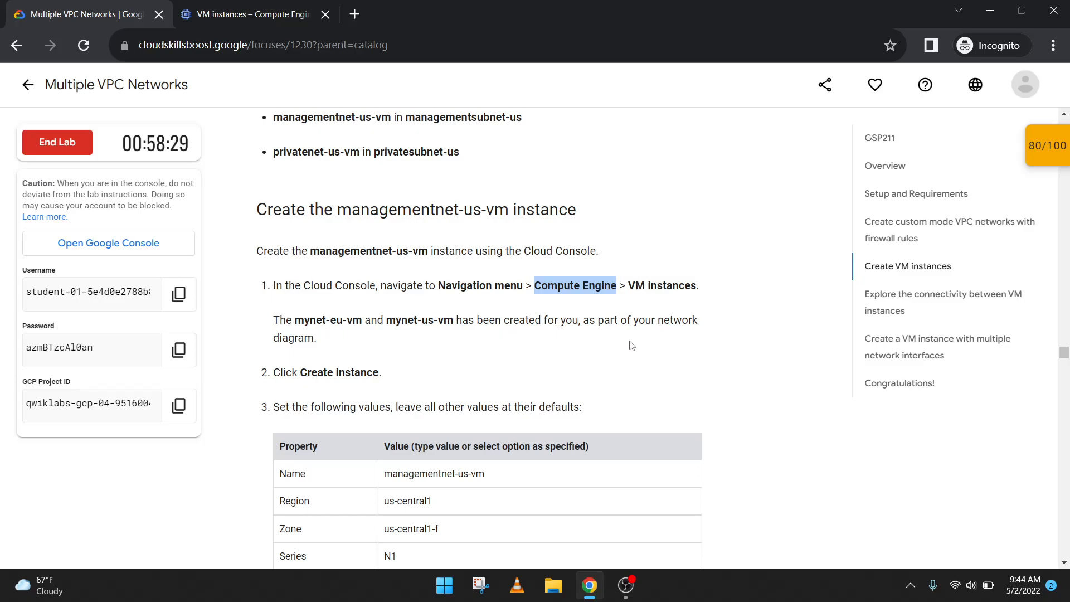
pyautogui.click(255, 4)
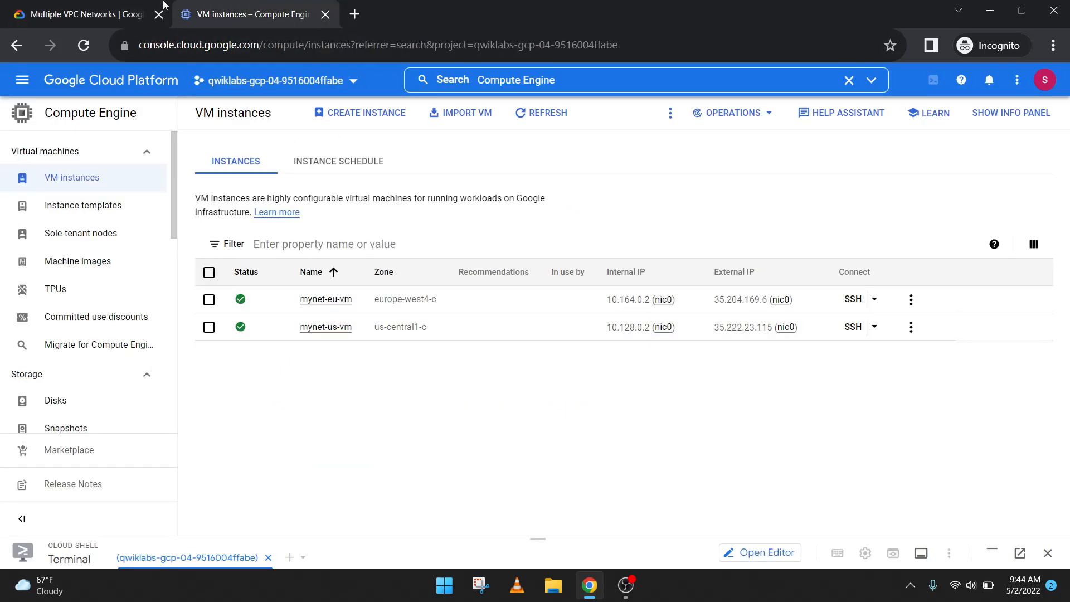
pyautogui.click(100, 14)
pyautogui.tripleClick(328, 349)
pyautogui.click(346, 348)
pyautogui.scroll(-1, 354, 355)
pyautogui.scroll(-1, 354, 355)
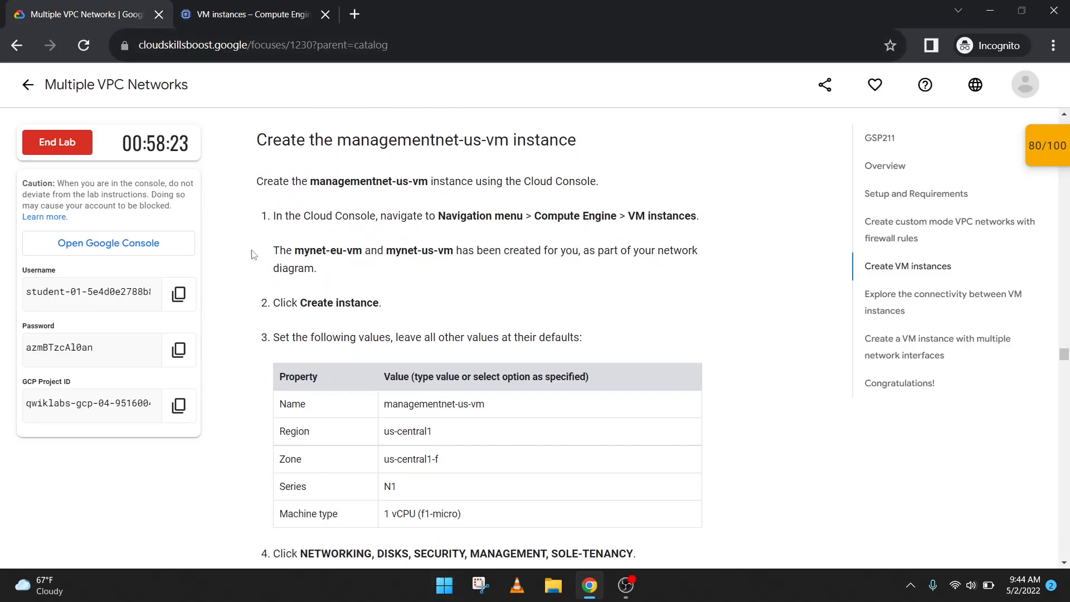
# - Start creating a new VM instance and consult the lab's property table for managementnet-us-vm
pyautogui.click(210, 7)
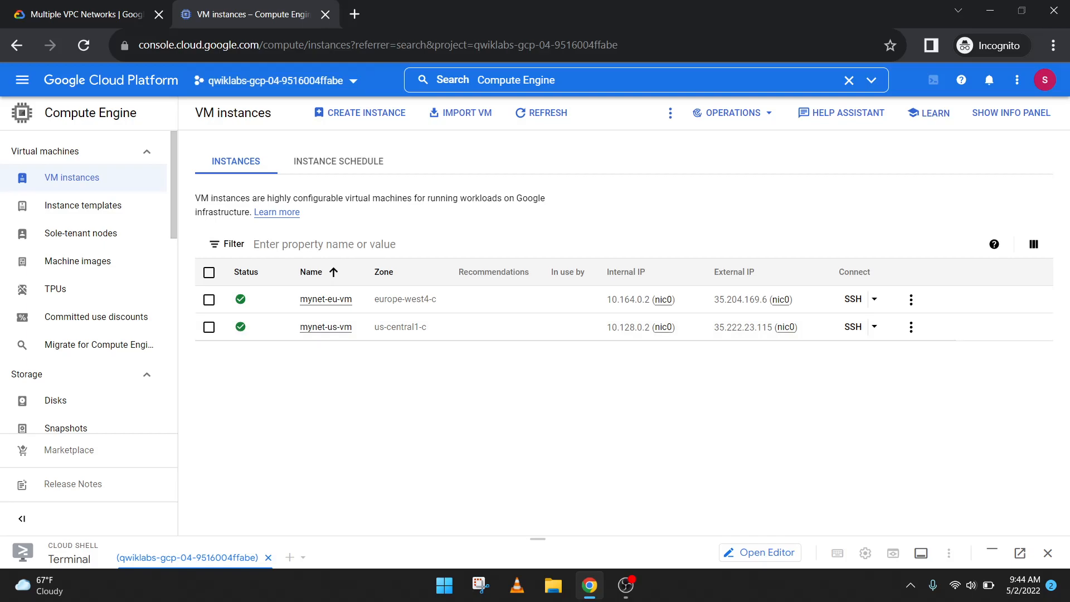
pyautogui.click(360, 113)
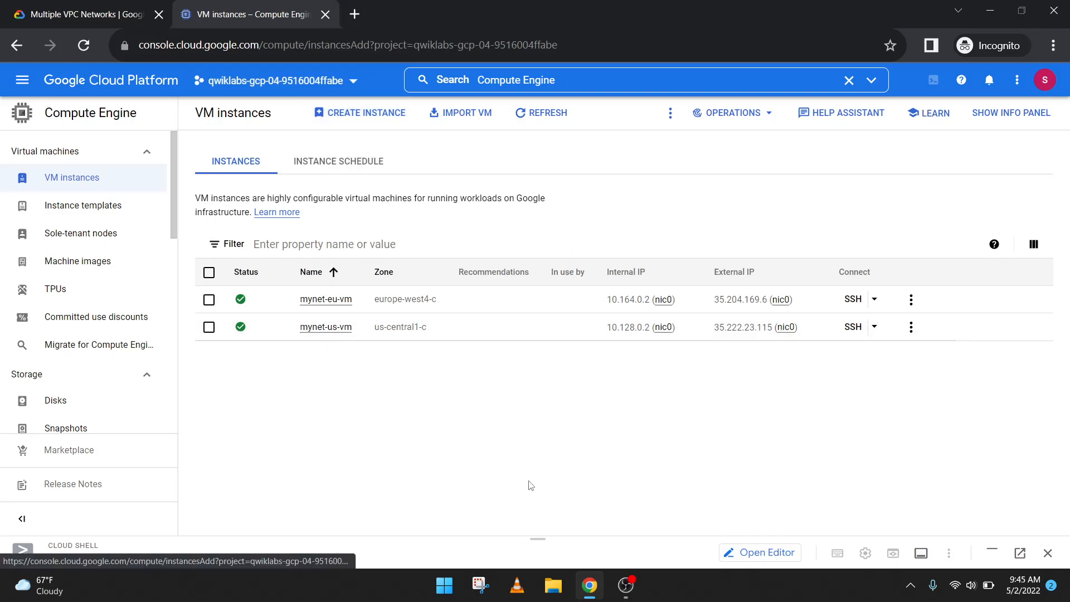
pyautogui.click(62, 4)
pyautogui.moveTo(379, 305); pyautogui.dragTo(337, 292)
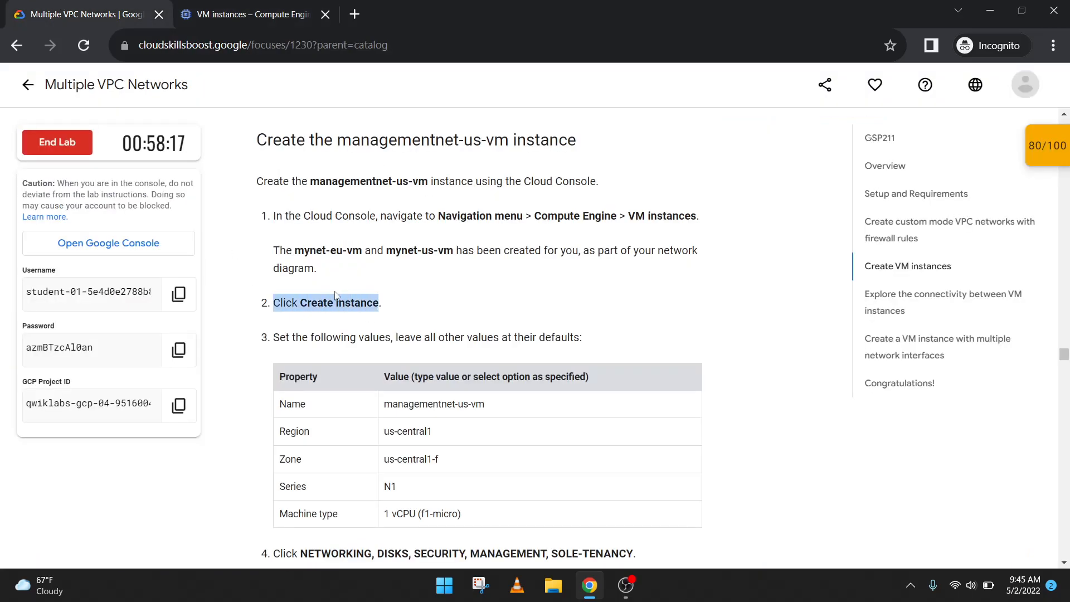
pyautogui.hotkey('ctrl', 'Tab')
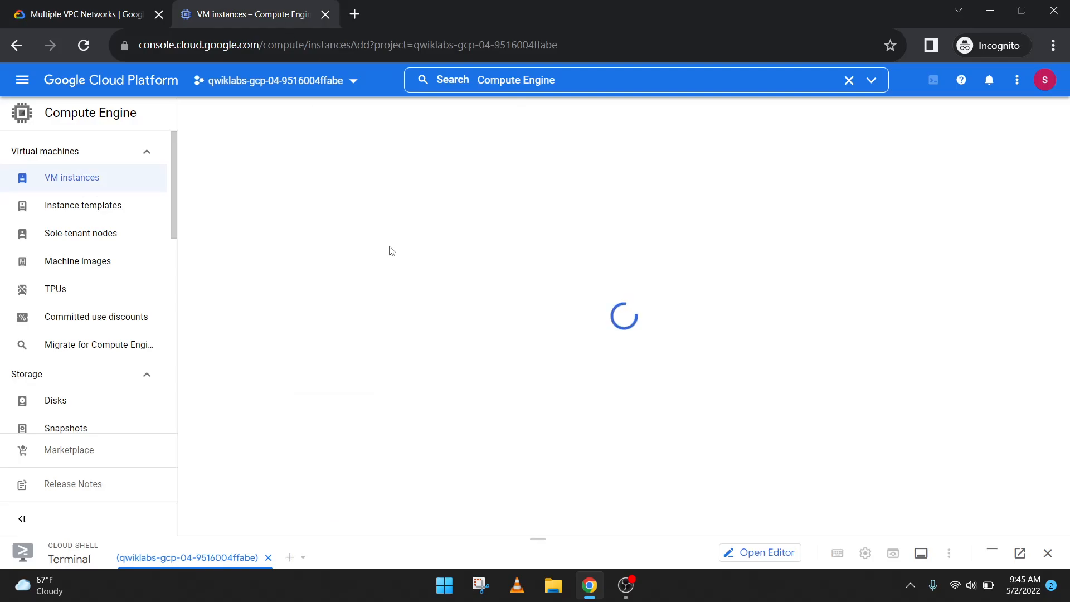
pyautogui.hotkey('ctrl', 'Tab')
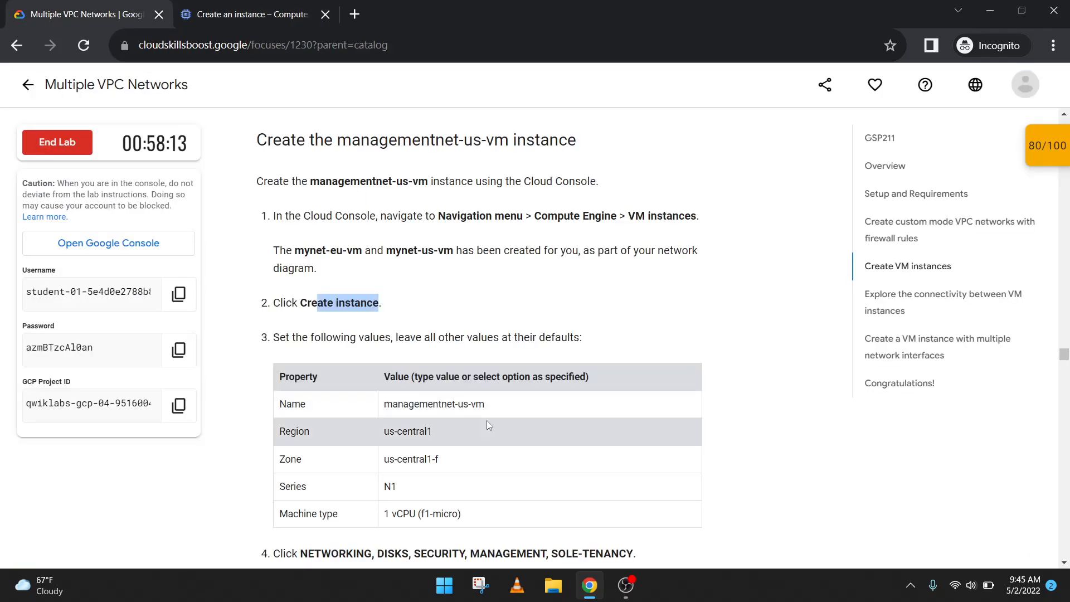
# - Switch to the Google Cloud console, cancel the blank instance form and start creating a new VM instance from the VM instances list
pyautogui.click(199, 5)
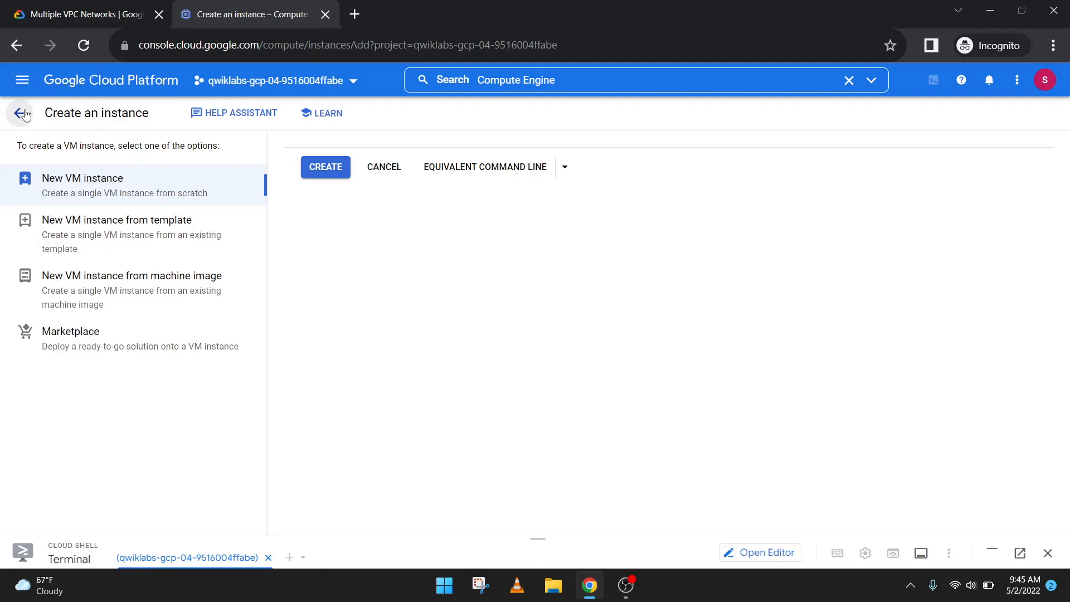
pyautogui.click(371, 171)
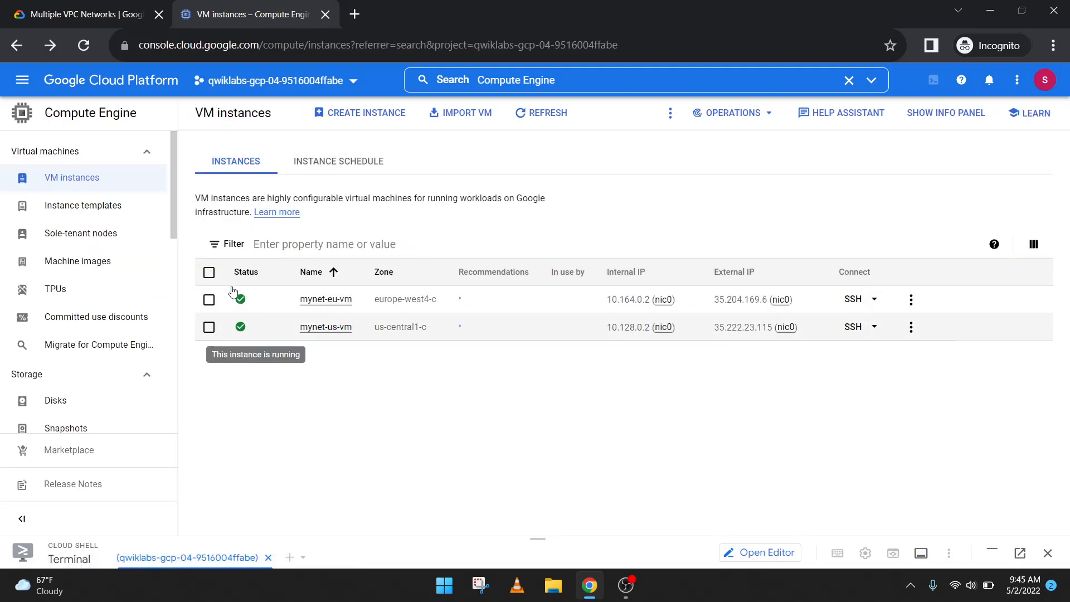
pyautogui.click(341, 121)
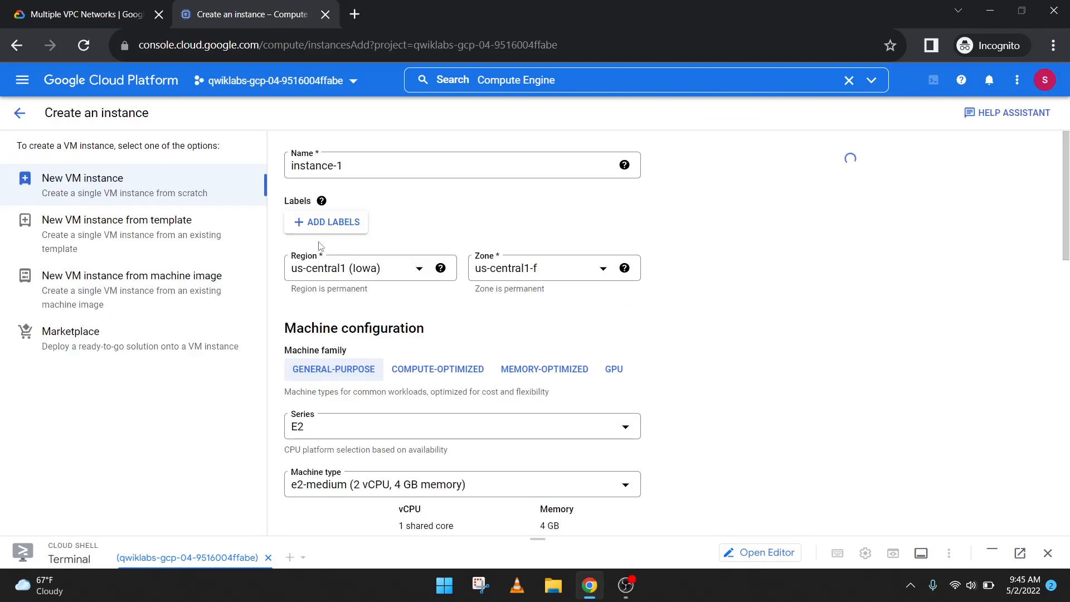
# - Copy the instance name from the lab instructions and name the new VM managementnet-us-vm
pyautogui.click(72, 7)
pyautogui.moveTo(499, 403); pyautogui.dragTo(383, 403)
pyautogui.hotkey('ctrl', 'c')
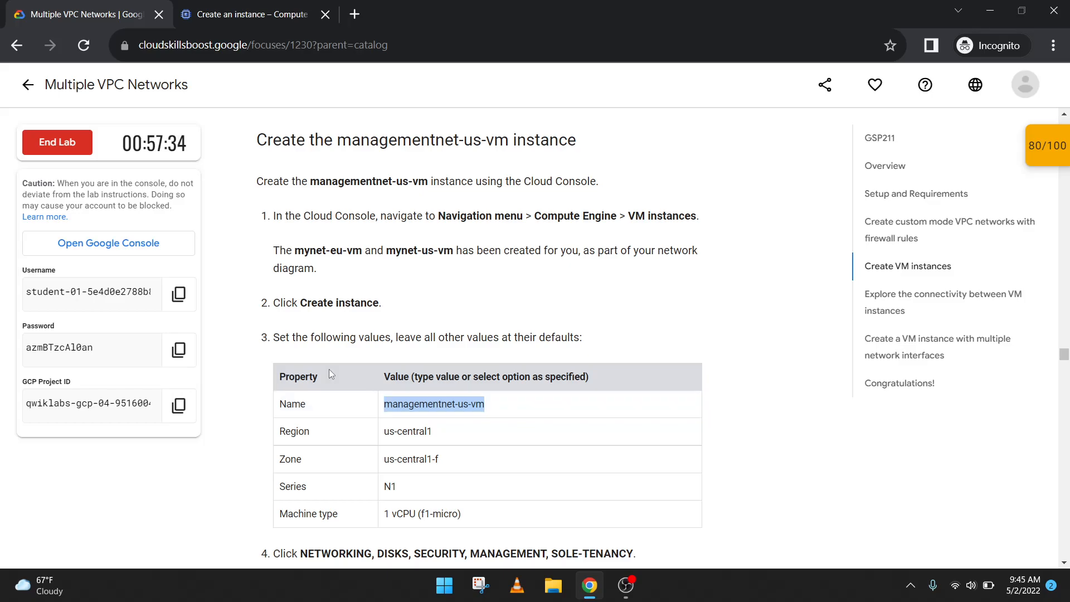
pyautogui.click(254, 5)
pyautogui.moveTo(381, 159); pyautogui.dragTo(129, 147)
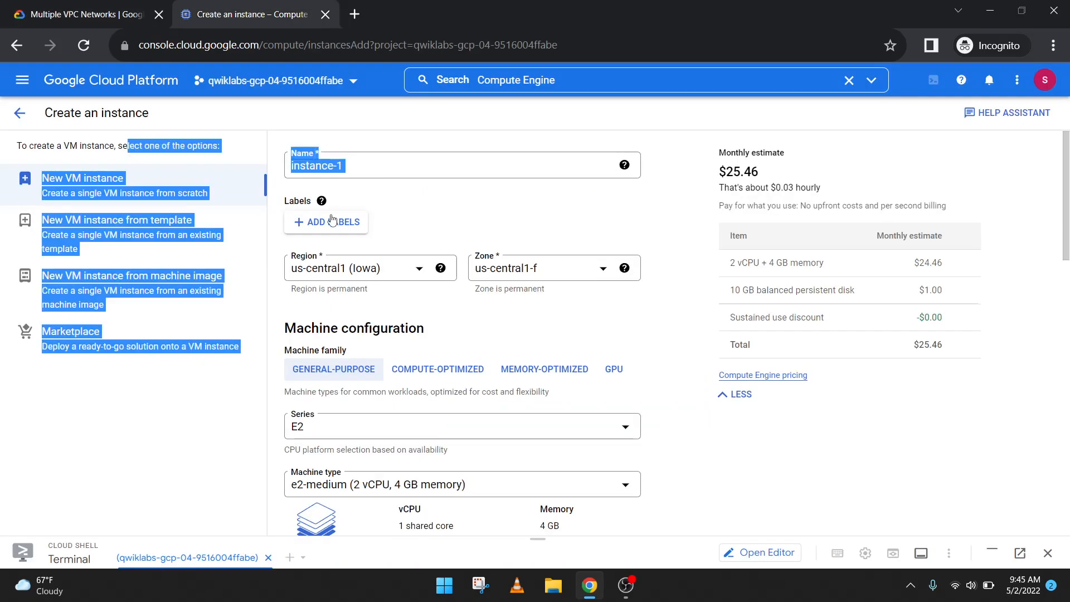
pyautogui.click(362, 187)
pyautogui.moveTo(344, 166); pyautogui.dragTo(292, 168)
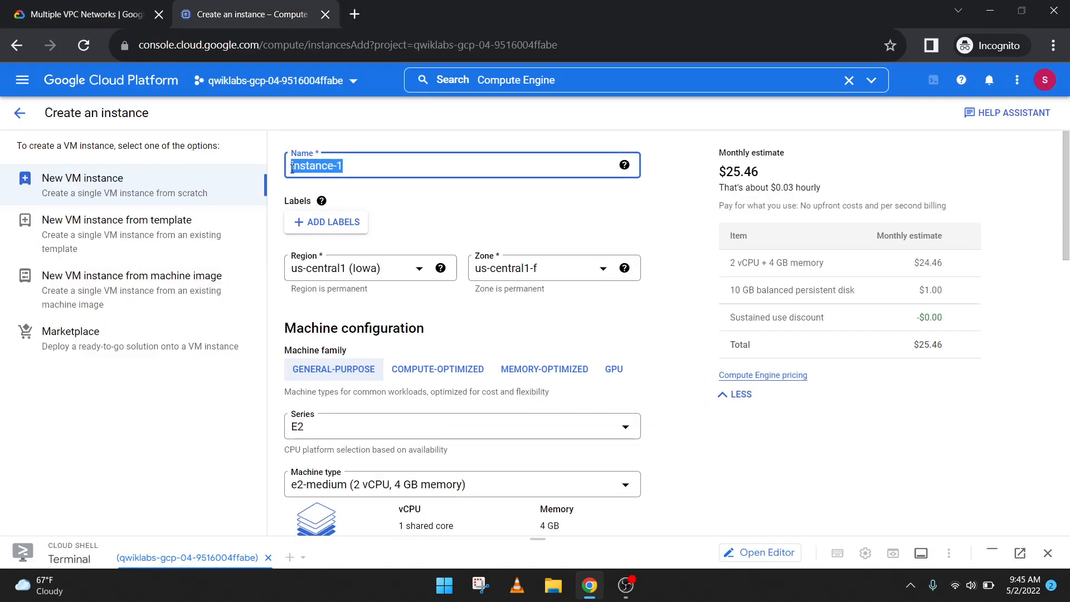
pyautogui.hotkey('ctrl', 'v')
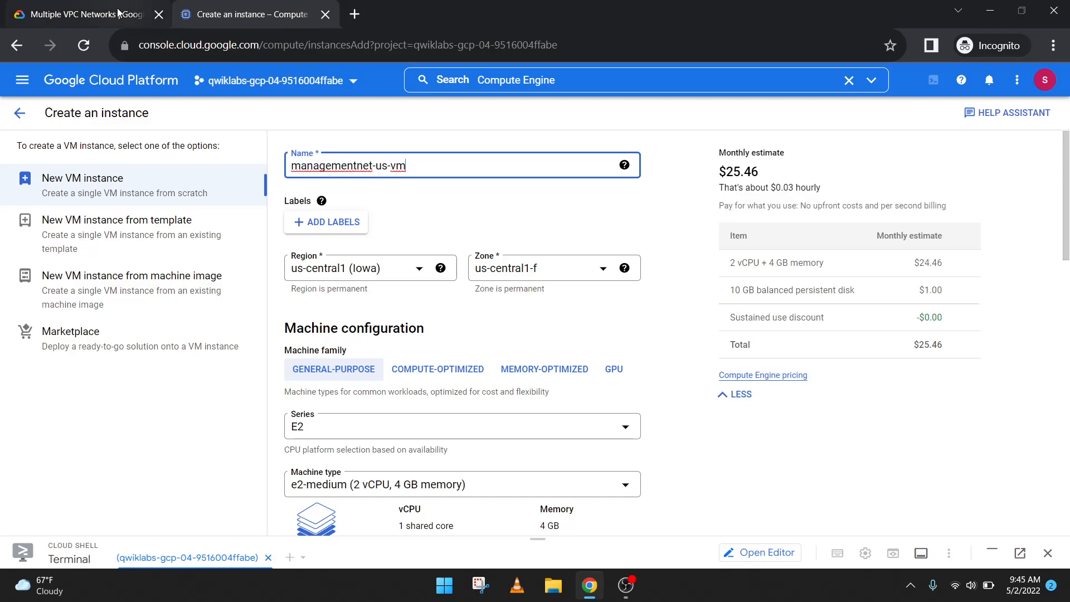
# - Check the form's region and zone against the lab's property table and set the machine series to N1
pyautogui.click(119, 12)
pyautogui.scroll(-1, 365, 295)
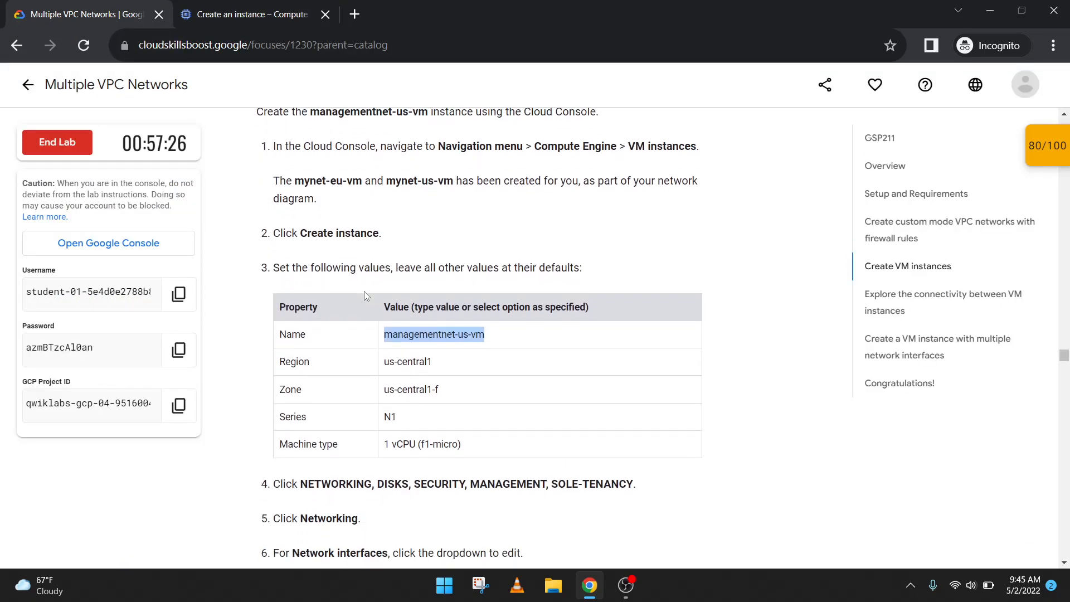
pyautogui.click(263, 16)
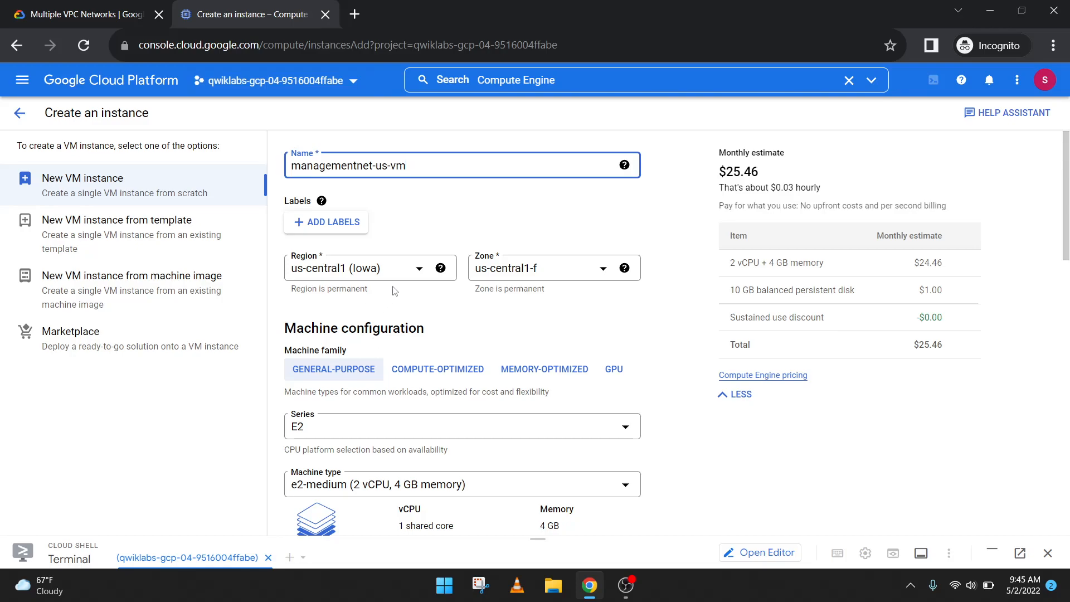
pyautogui.click(92, 12)
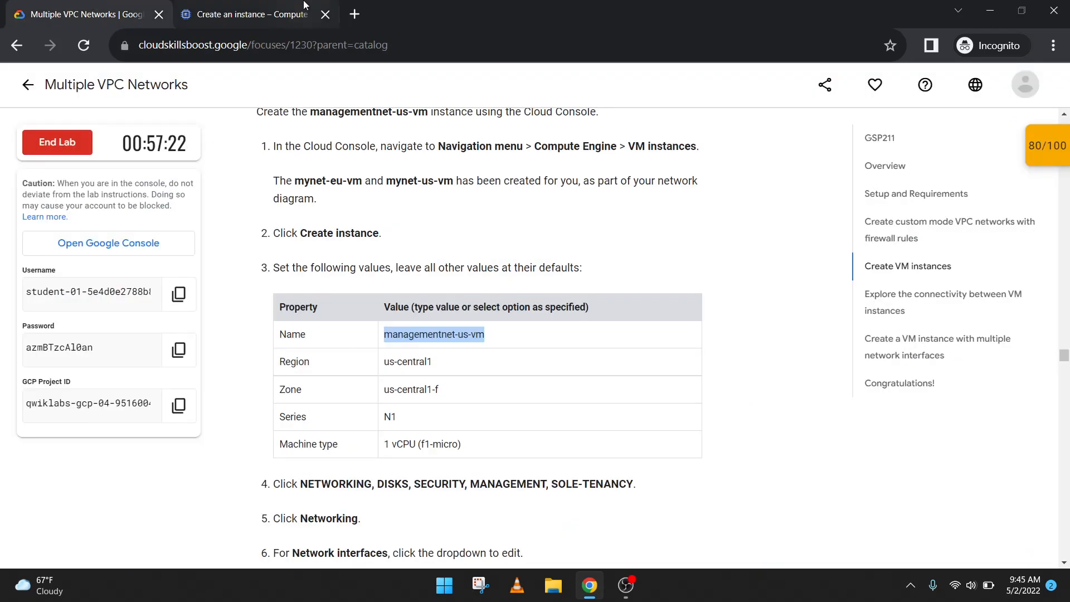
pyautogui.click(282, 12)
pyautogui.click(92, 13)
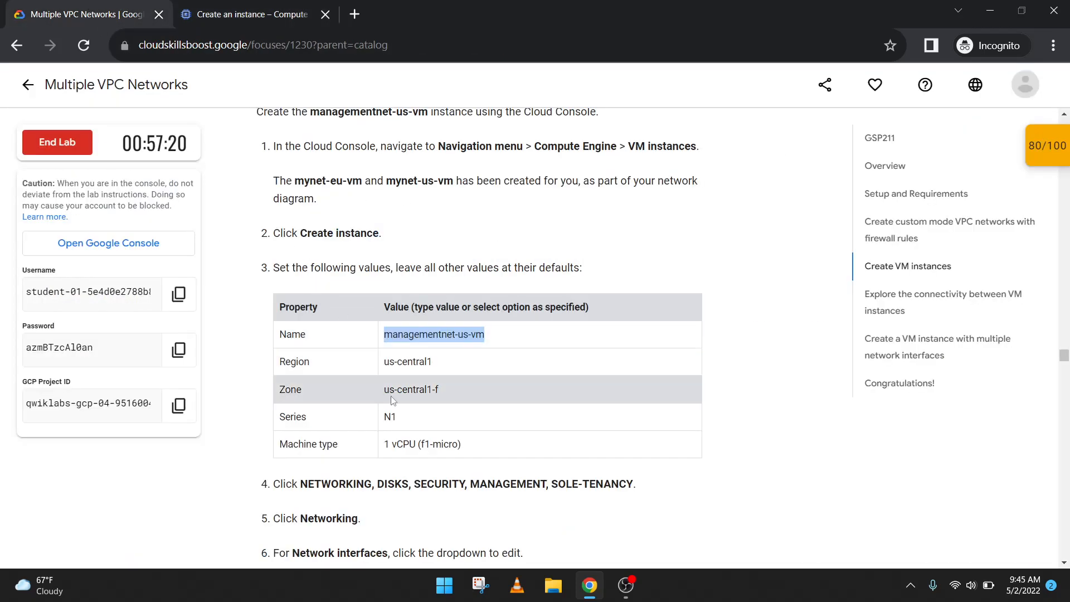
pyautogui.hotkey('ctrl', 'Tab')
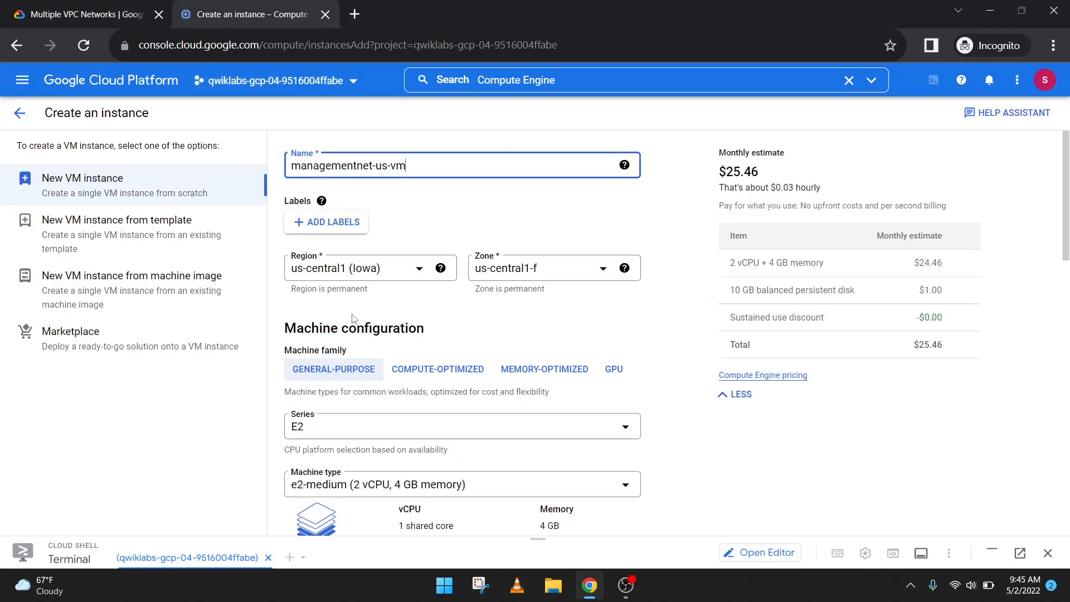
pyautogui.click(355, 434)
pyautogui.scroll(-1, 351, 418)
pyautogui.click(350, 412)
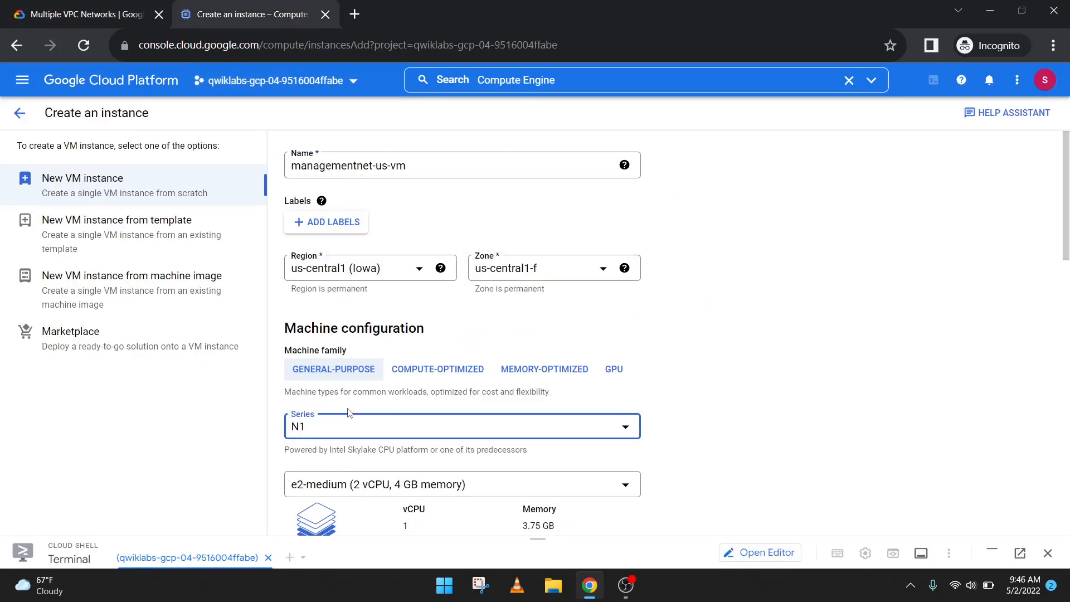
# - Look up the required machine type in the lab instructions and set the VM's machine type to f1-micro
pyautogui.hotkey('ctrl', 'Tab')
pyautogui.scroll(-1, 327, 158)
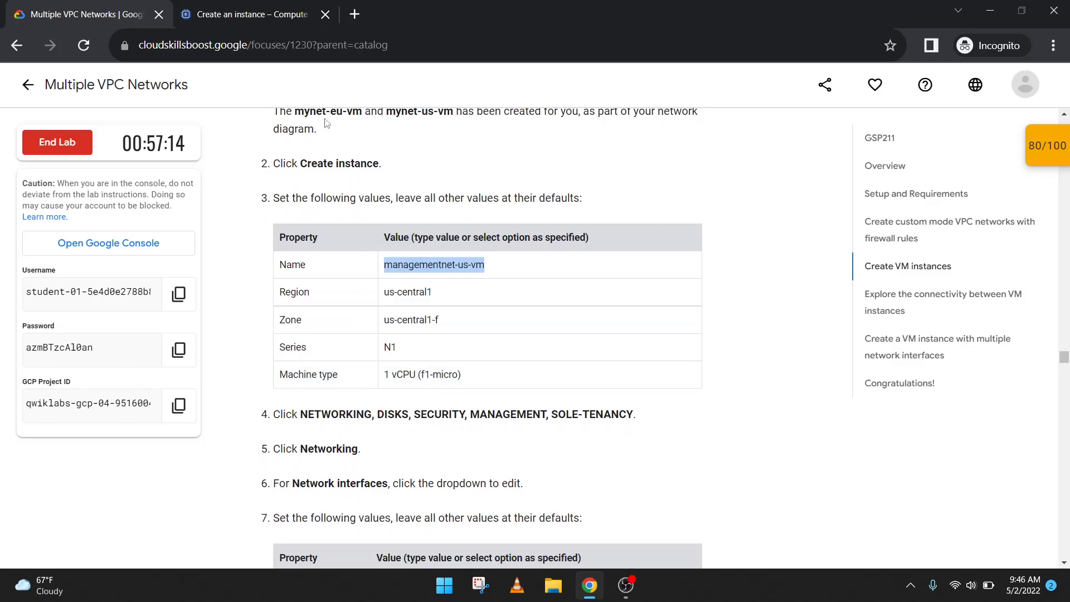
pyautogui.click(297, 4)
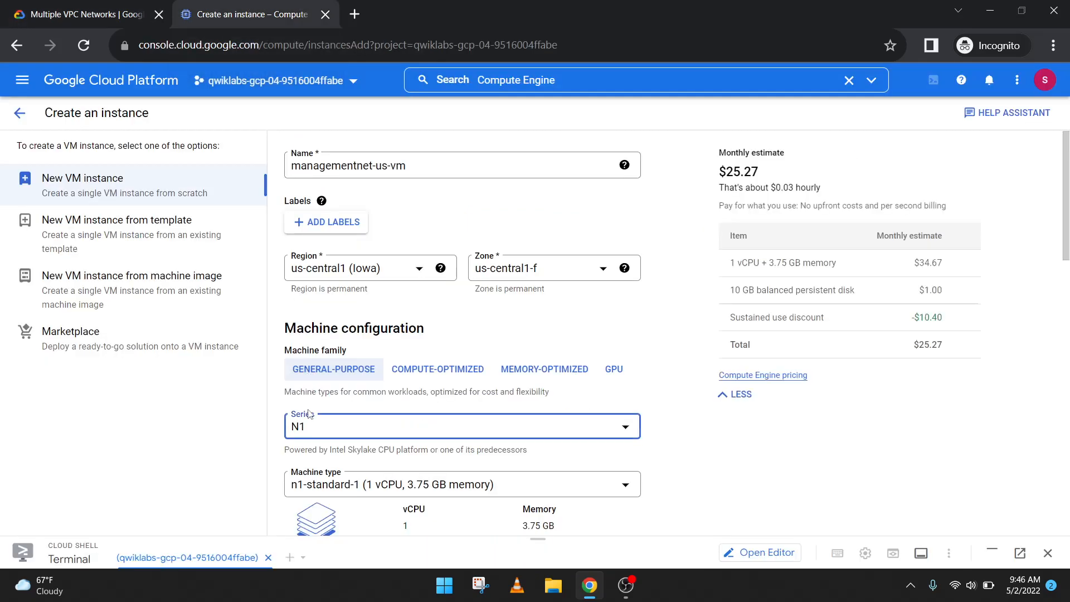
pyautogui.scroll(-2, 352, 357)
pyautogui.click(352, 358)
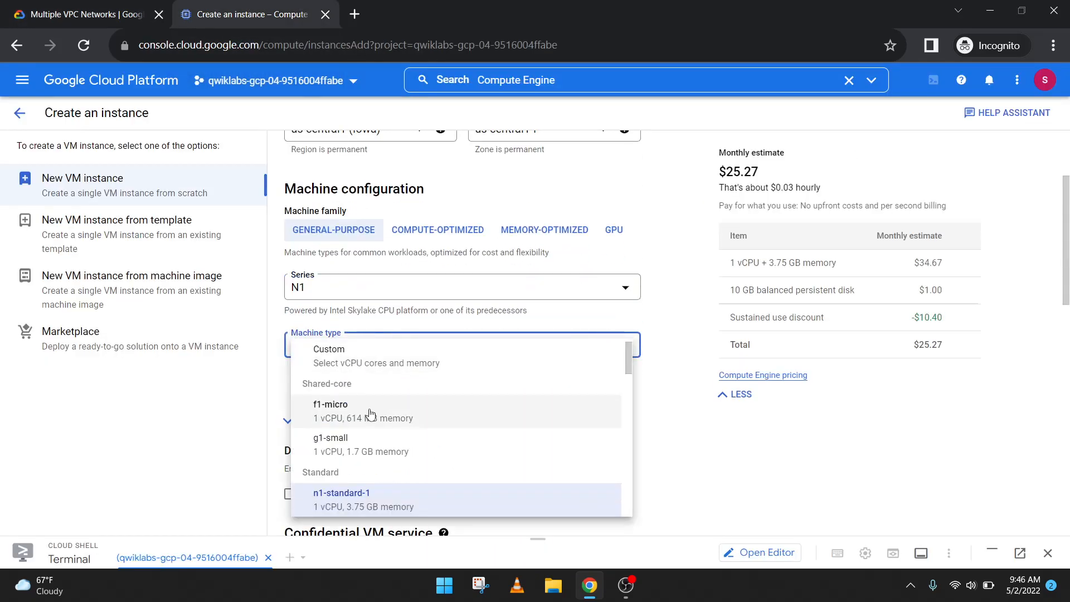
pyautogui.click(370, 413)
# - Read the lab's networking steps, then expand the VM form's advanced options and its Networking section
pyautogui.click(163, 5)
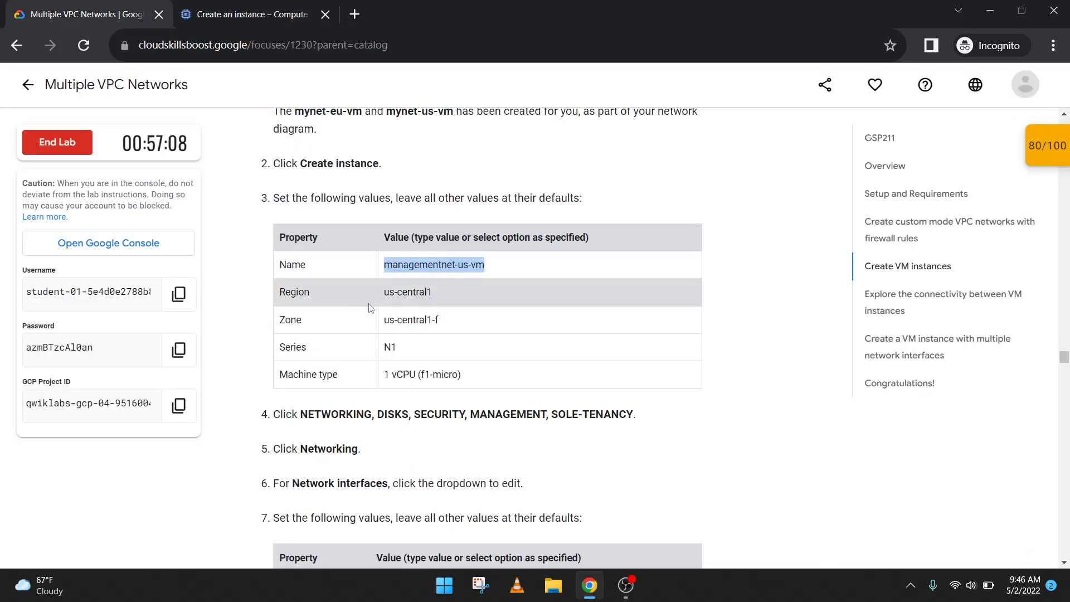
pyautogui.scroll(-2, 370, 309)
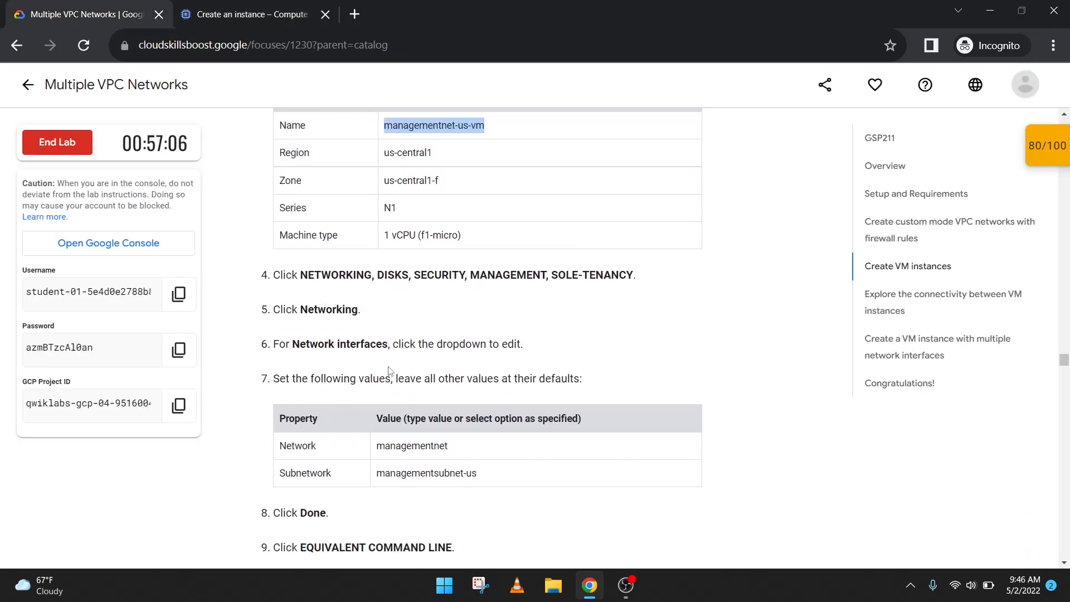
pyautogui.hotkey('ctrl', 'Tab')
pyautogui.scroll(-5, 366, 369)
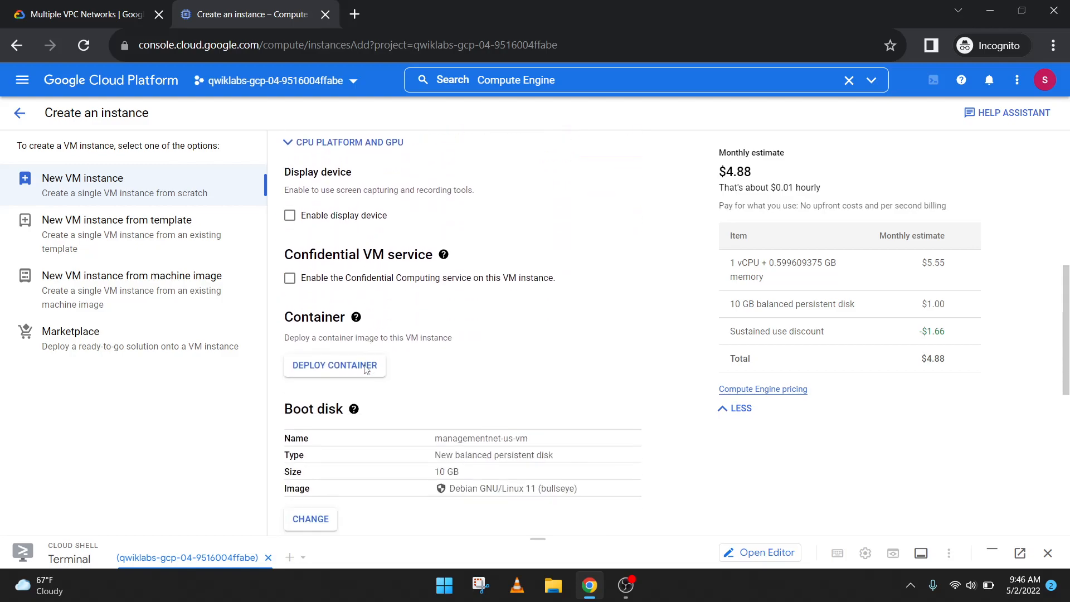
pyautogui.scroll(-8, 365, 369)
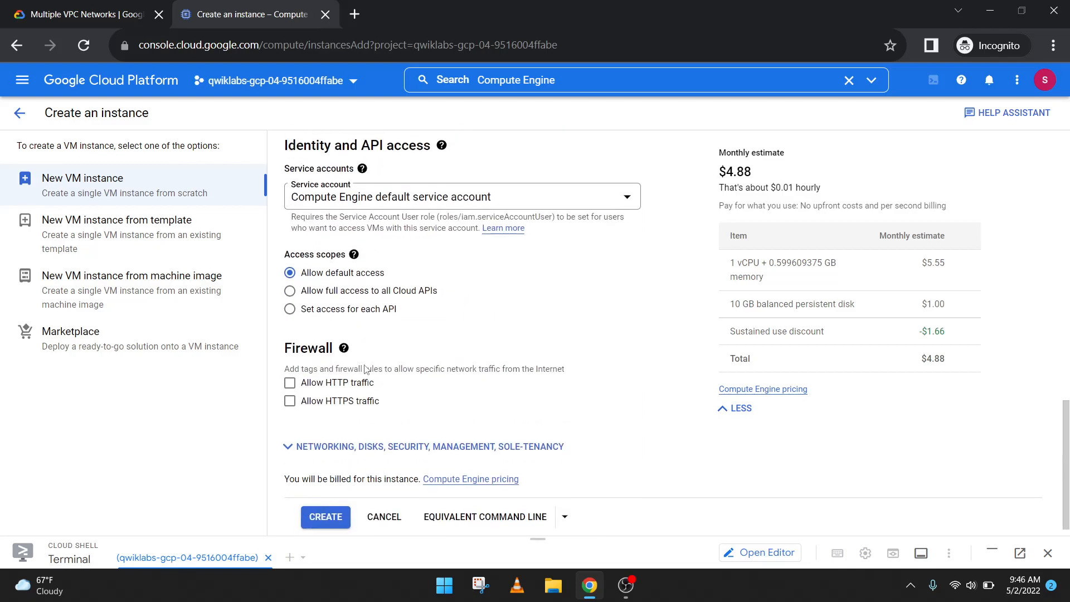
pyautogui.scroll(-1, 383, 446)
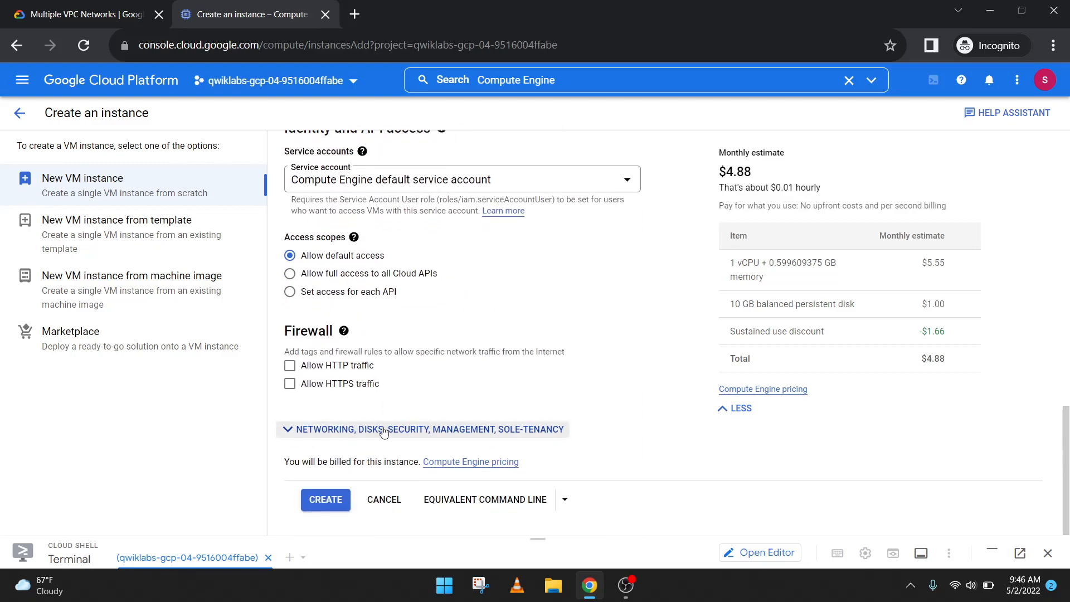
pyautogui.click(383, 431)
pyautogui.scroll(-5, 385, 387)
pyautogui.scroll(3, 387, 250)
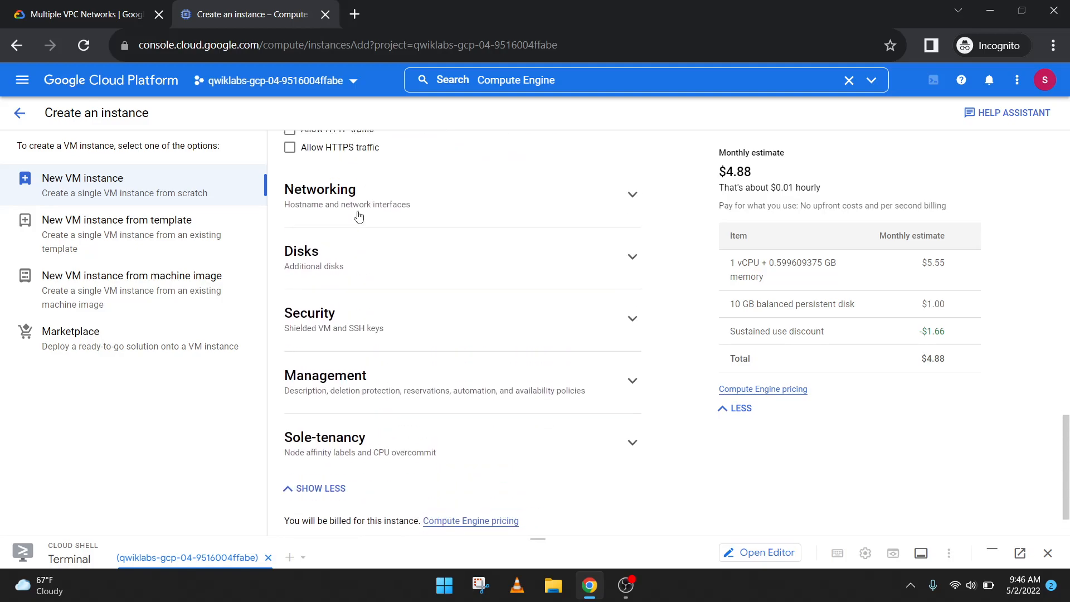
pyautogui.click(431, 279)
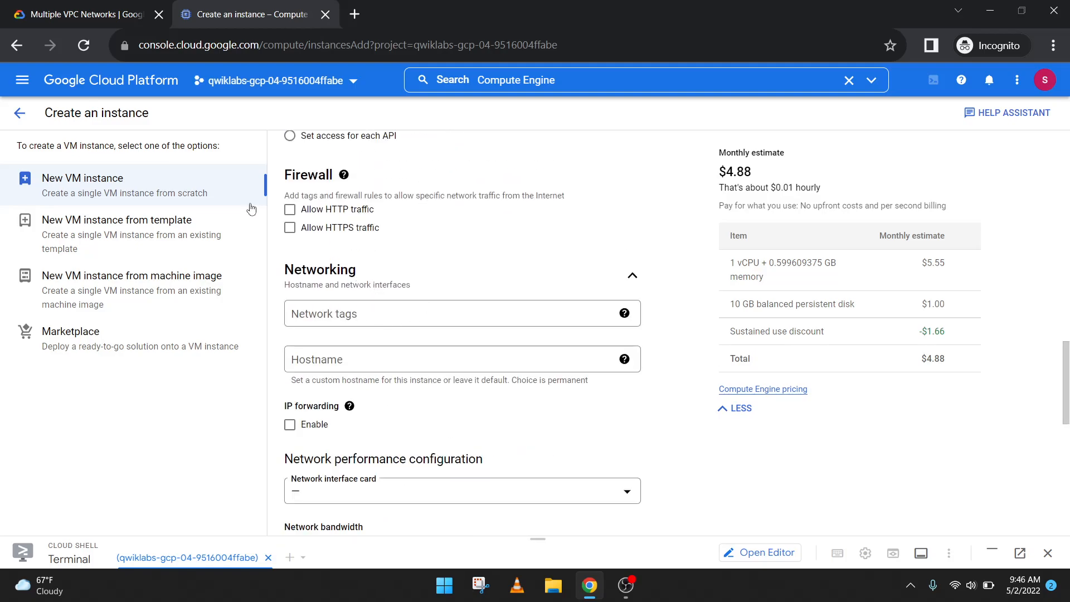
# - Edit the VM's default network interface to use the managementnet network, checking the network and subnetwork values in the lab instructions
pyautogui.hotkey('ctrl', '1')
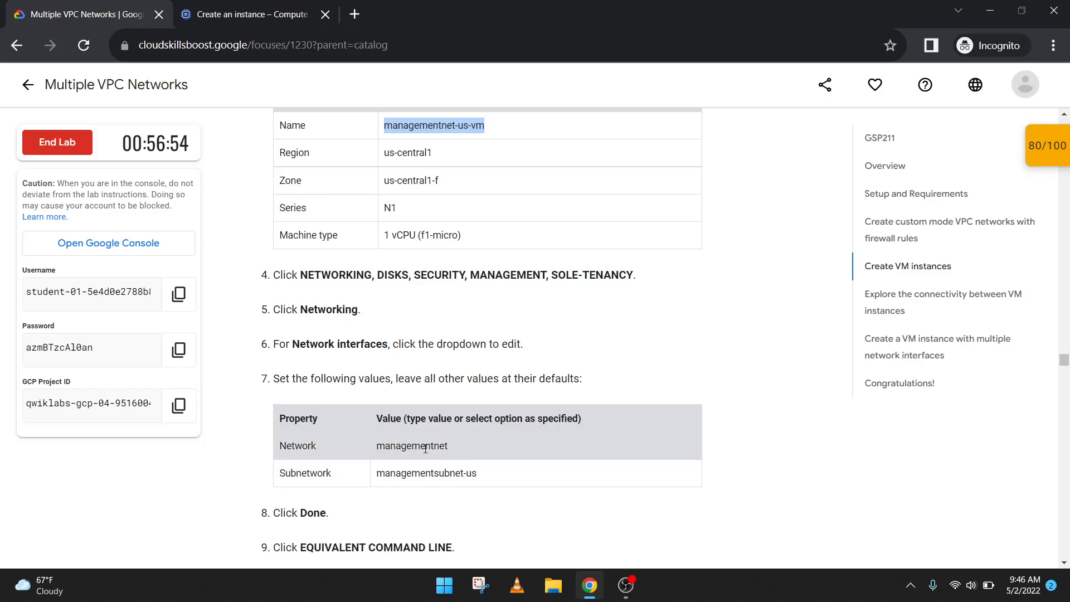
pyautogui.scroll(-1, 426, 449)
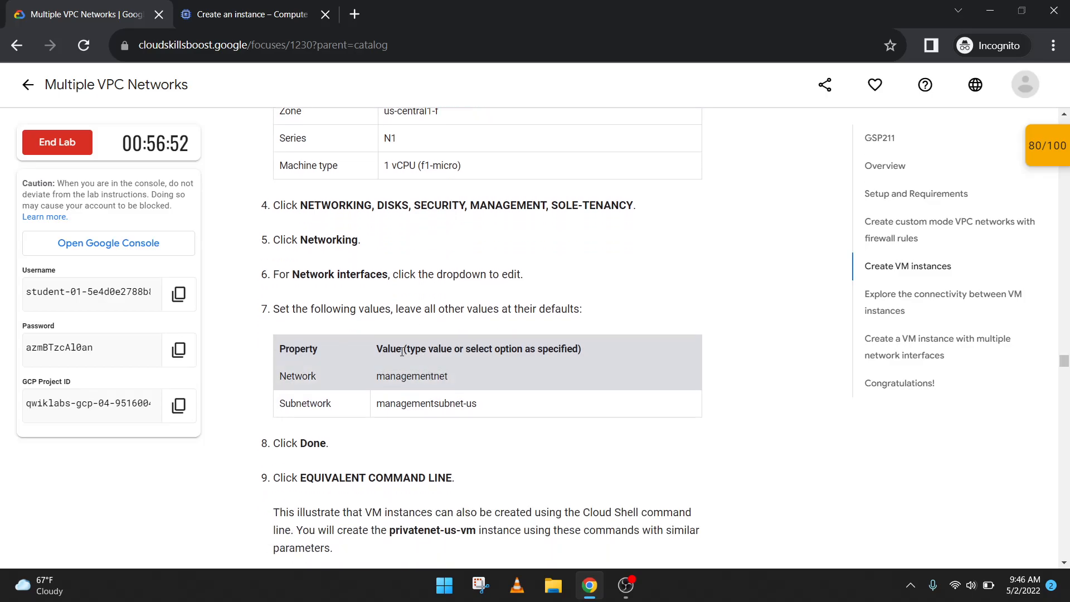
pyautogui.hotkey('ctrl', '2')
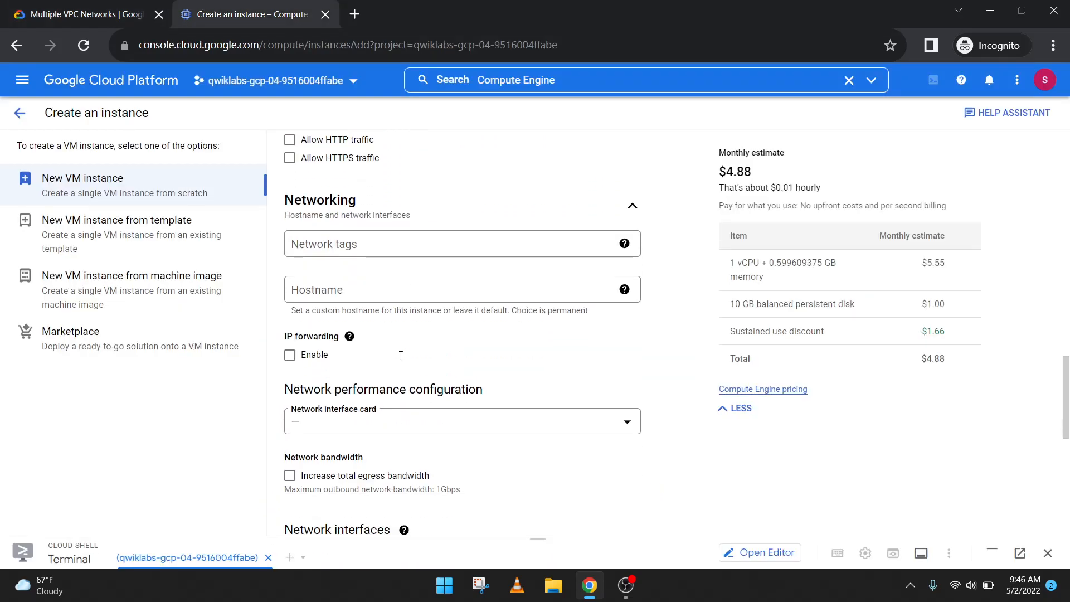
pyautogui.scroll(-2, 419, 429)
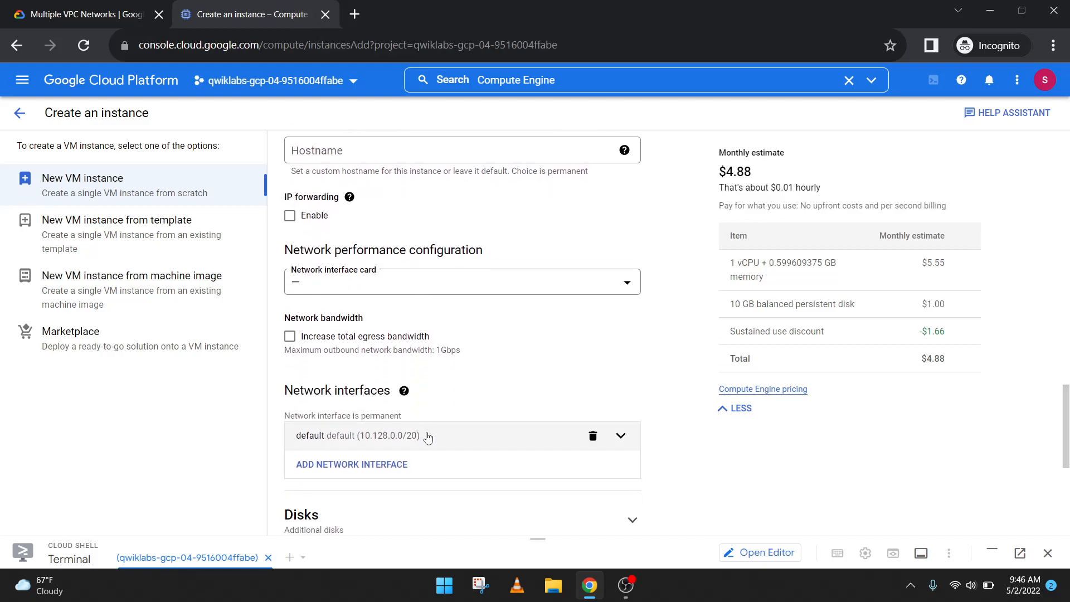
pyautogui.hotkey('ctrl', '1')
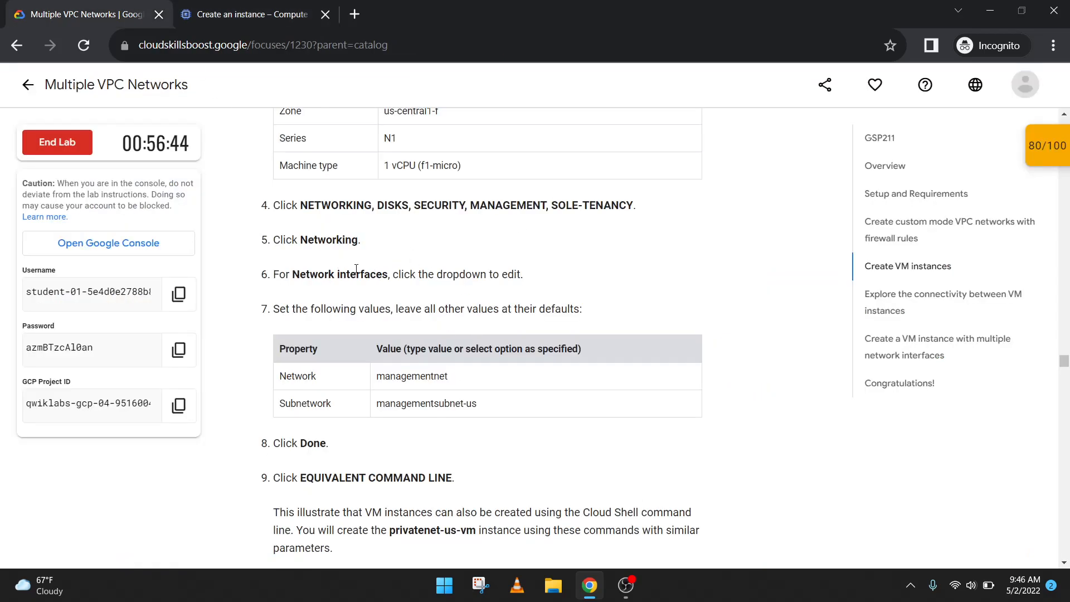
pyautogui.click(244, 5)
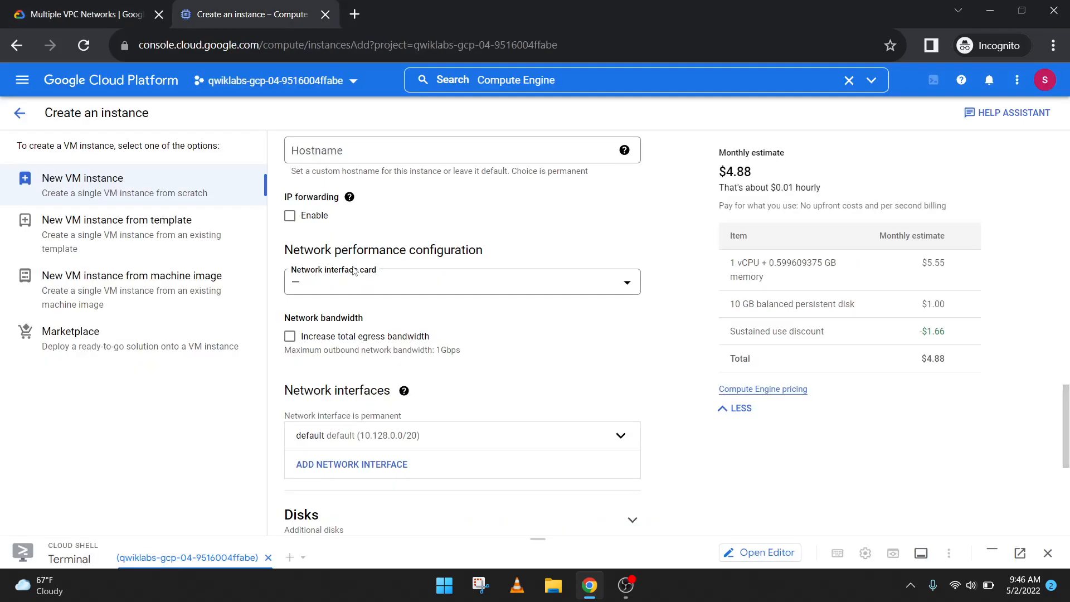
pyautogui.scroll(-3, 402, 348)
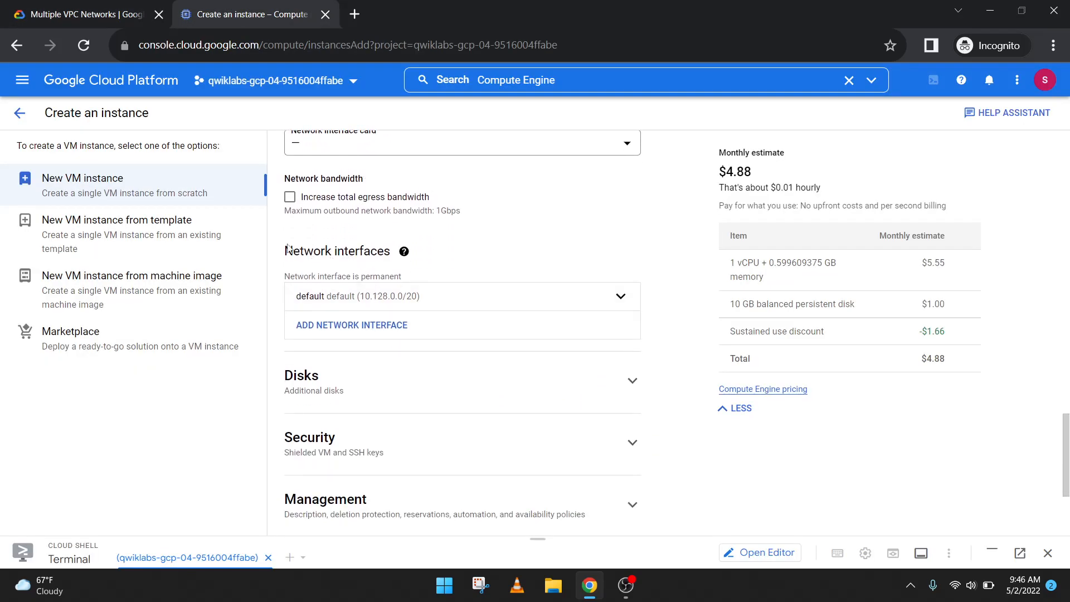
pyautogui.click(362, 300)
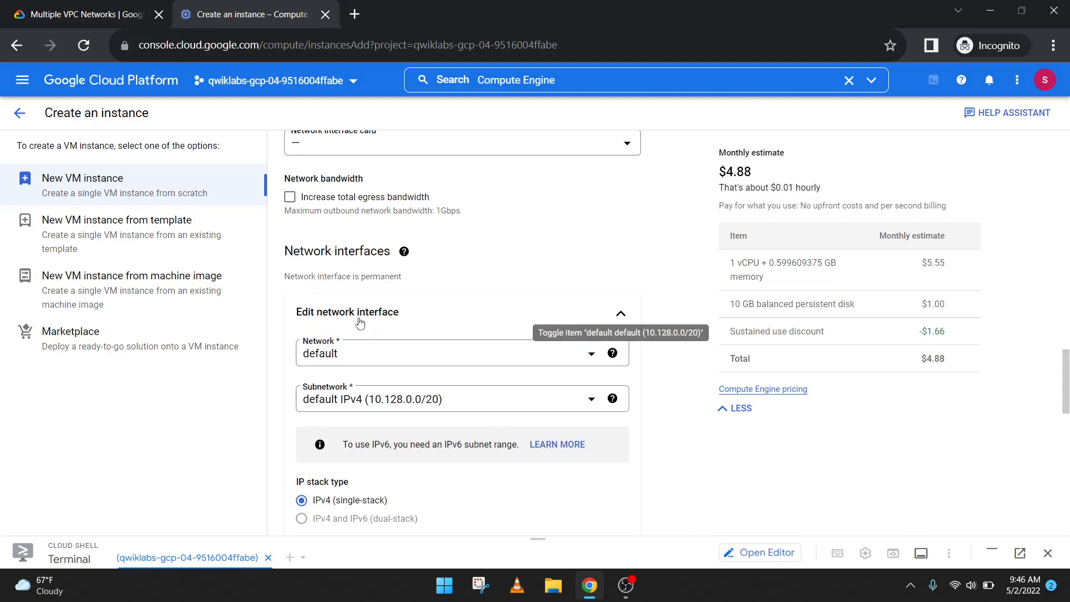
pyautogui.click(112, 14)
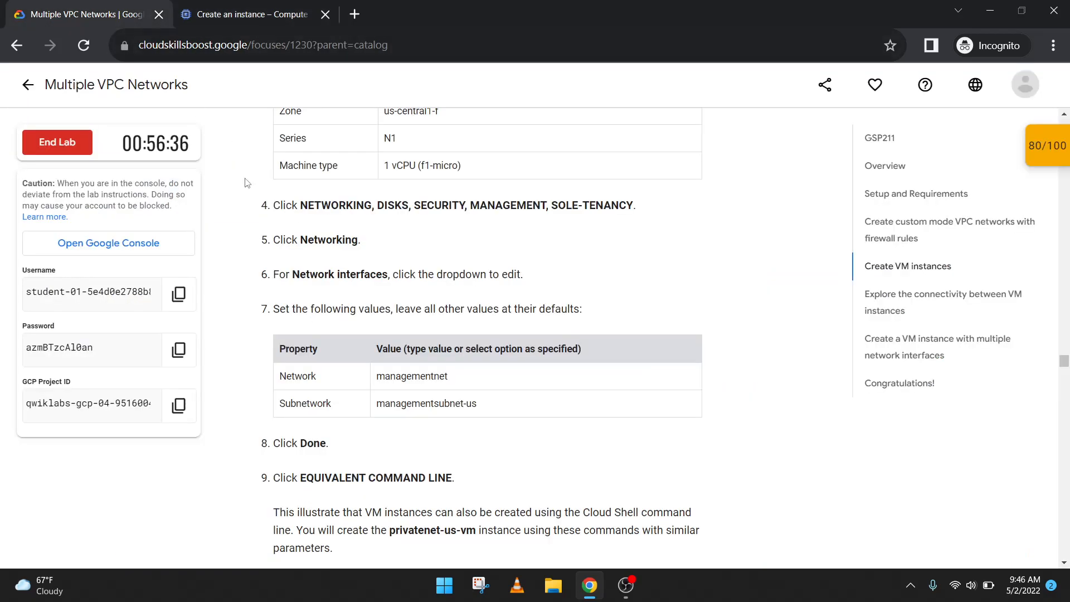
pyautogui.click(286, 3)
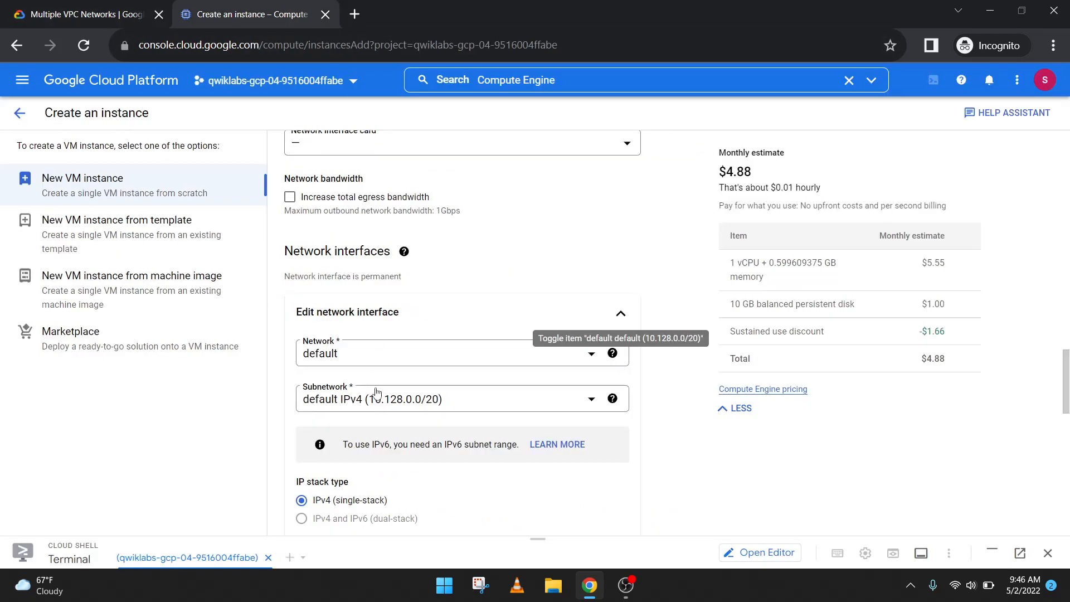
pyautogui.click(376, 355)
pyautogui.click(372, 427)
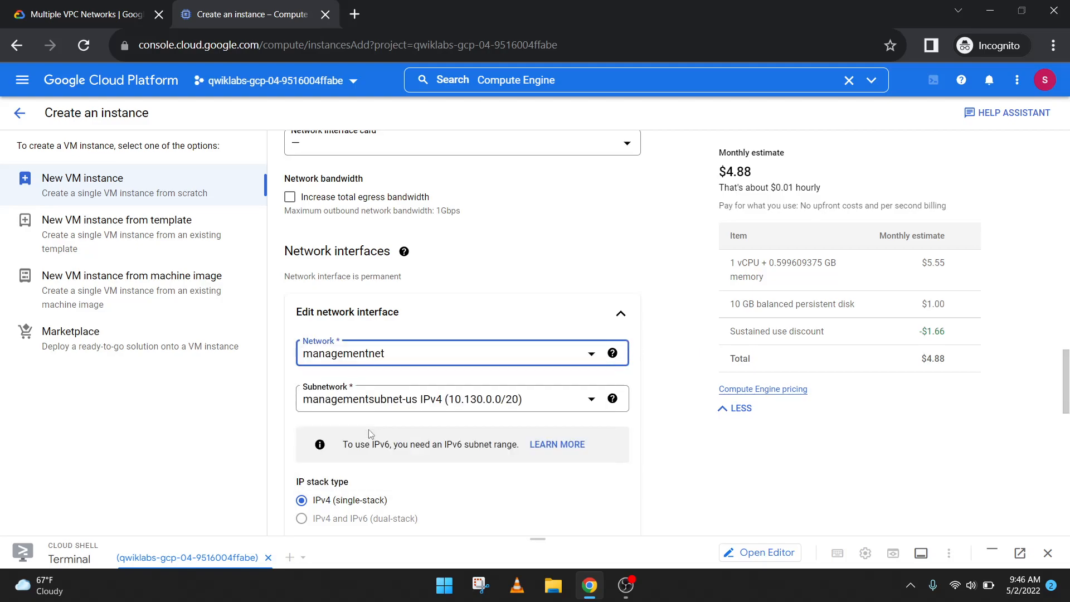
pyautogui.click(73, 4)
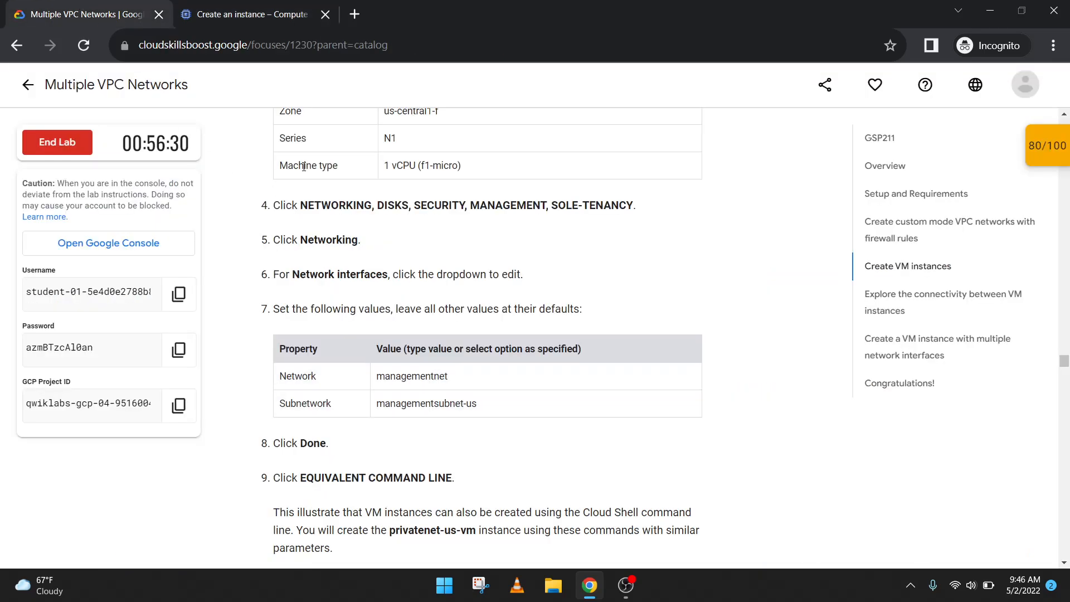
# - Check the managementnet and managementsubnet-us values against the lab instructions and finish editing the VM's network interface
pyautogui.click(250, 4)
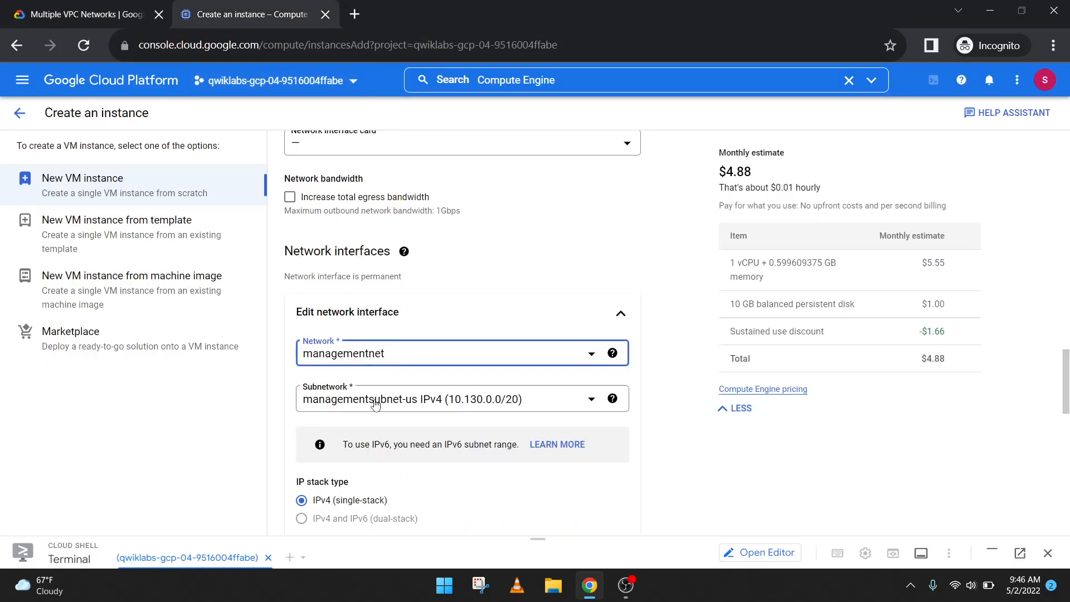
pyautogui.click(117, 8)
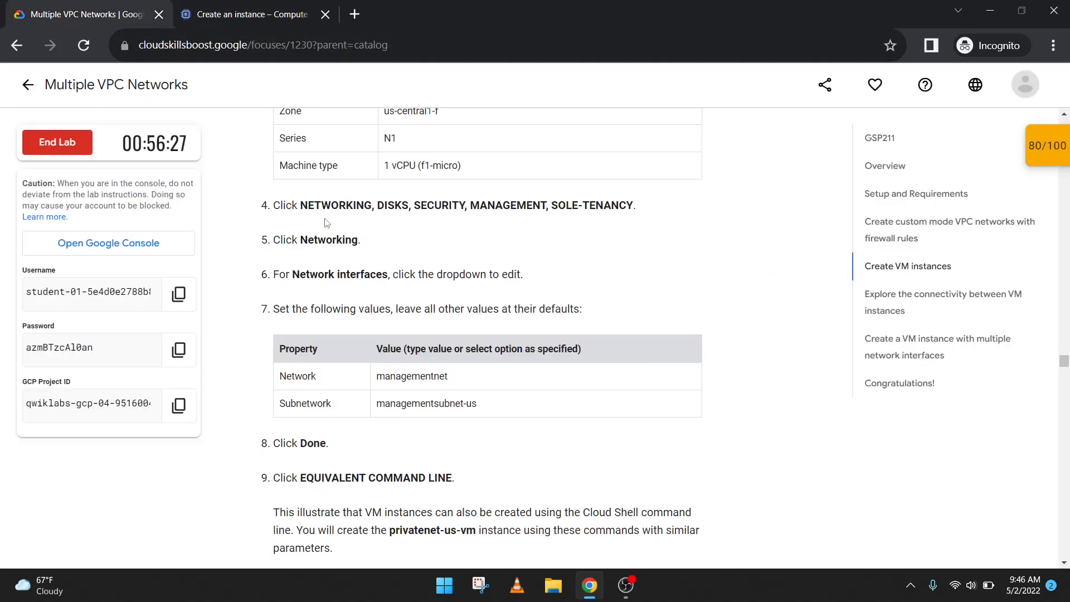
pyautogui.scroll(-1, 327, 231)
pyautogui.click(251, 25)
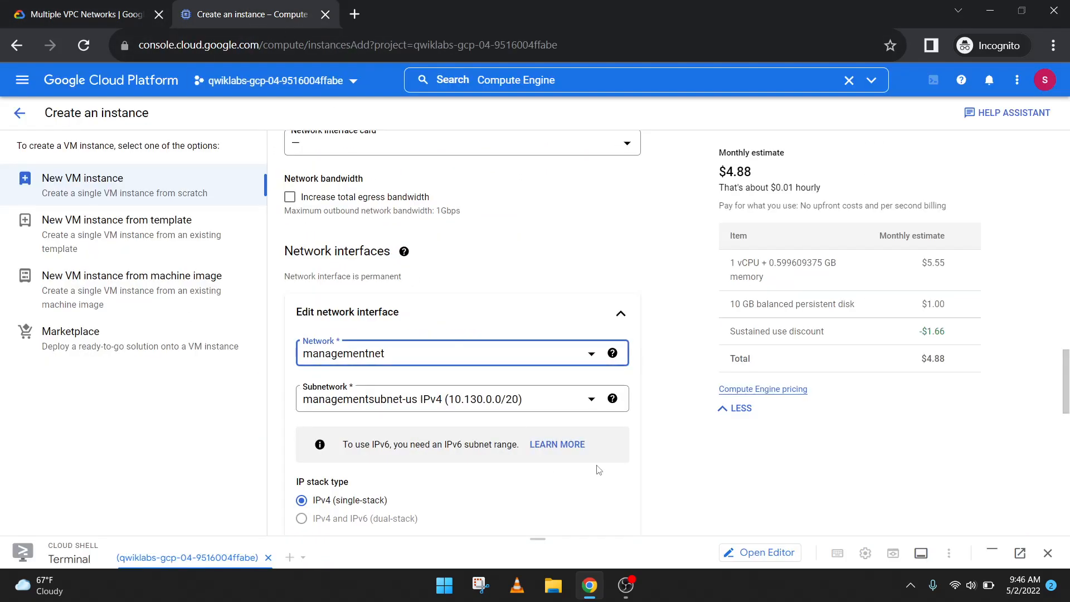
pyautogui.scroll(-4, 580, 466)
pyautogui.scroll(-4, 551, 461)
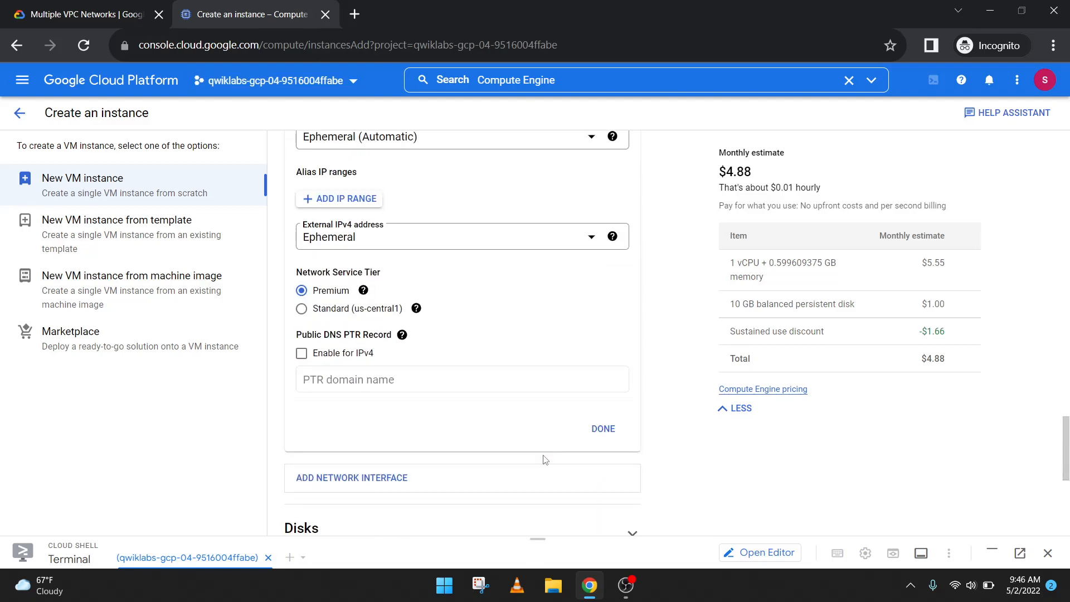
pyautogui.click(603, 429)
# - Read the lab's remaining steps for creating the VM and collapse the form's advanced options
pyautogui.click(89, 4)
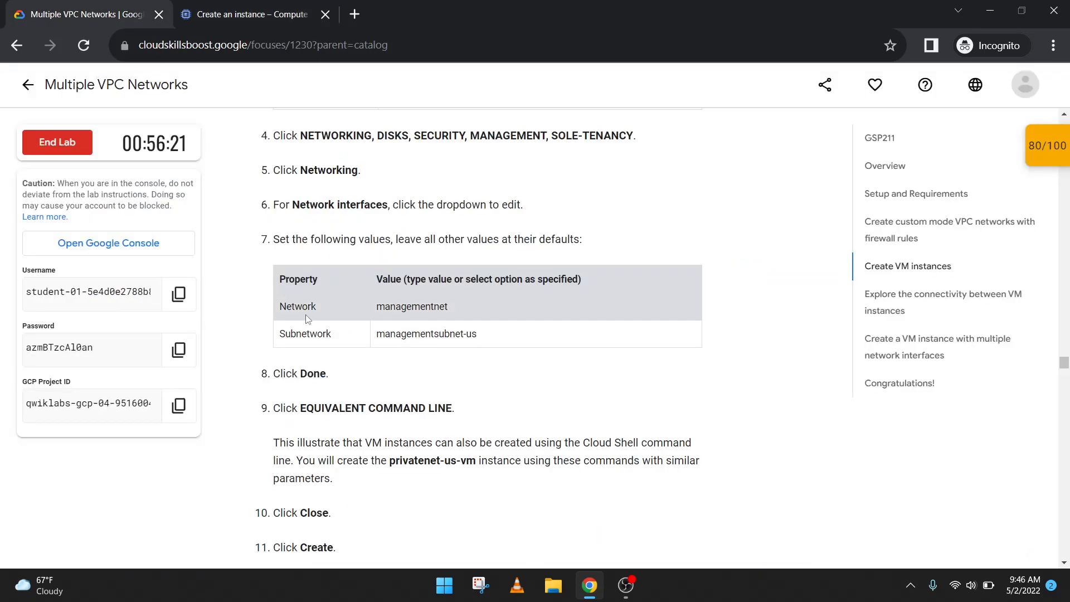
pyautogui.scroll(-1, 315, 339)
pyautogui.scroll(-1, 316, 339)
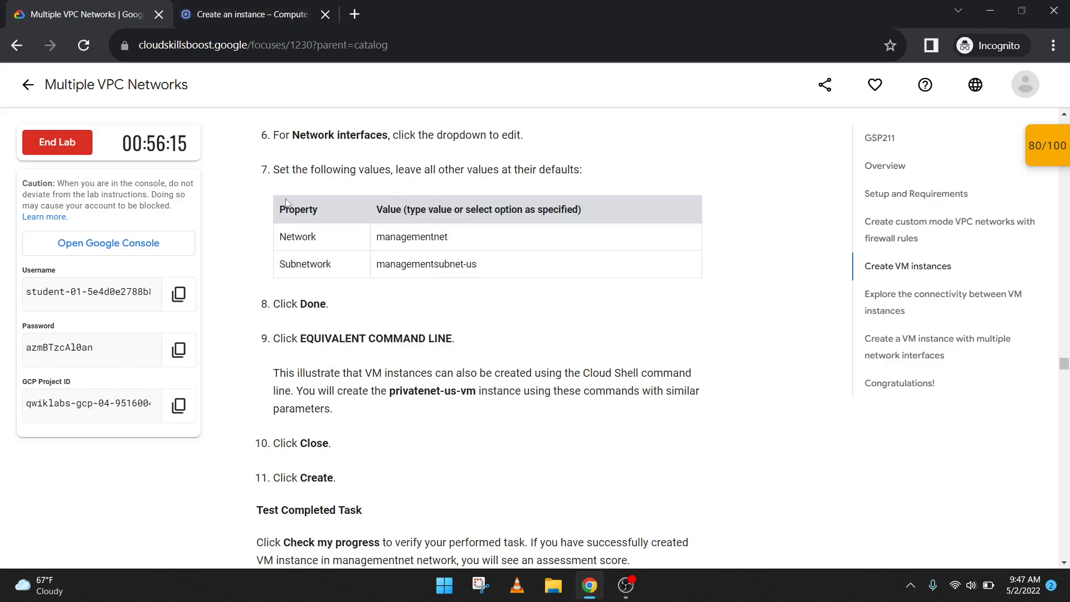
pyautogui.scroll(-1, 316, 446)
pyautogui.click(245, 14)
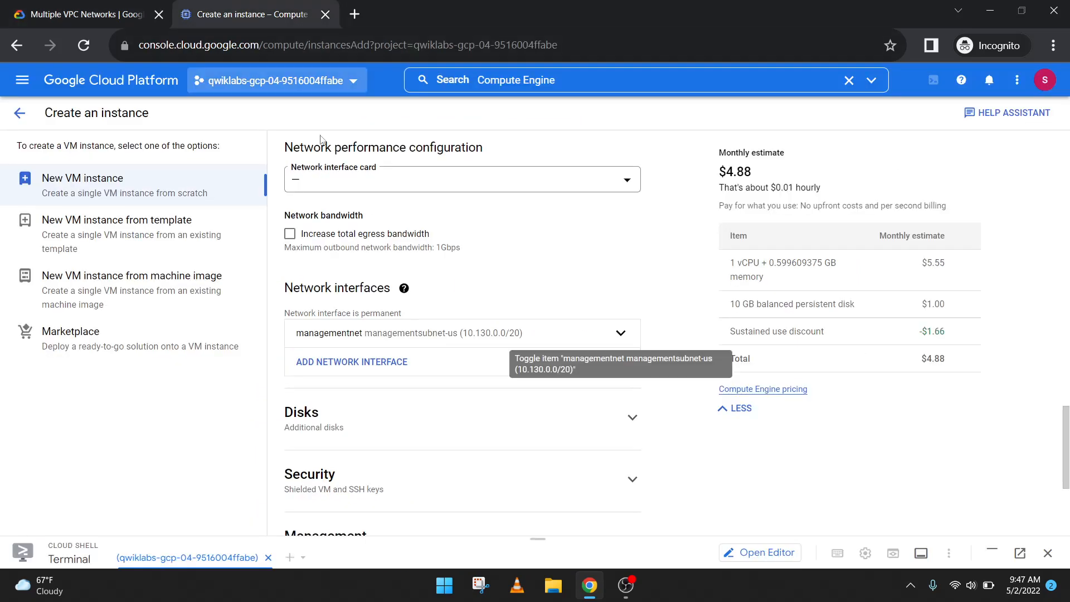
pyautogui.scroll(-4, 363, 275)
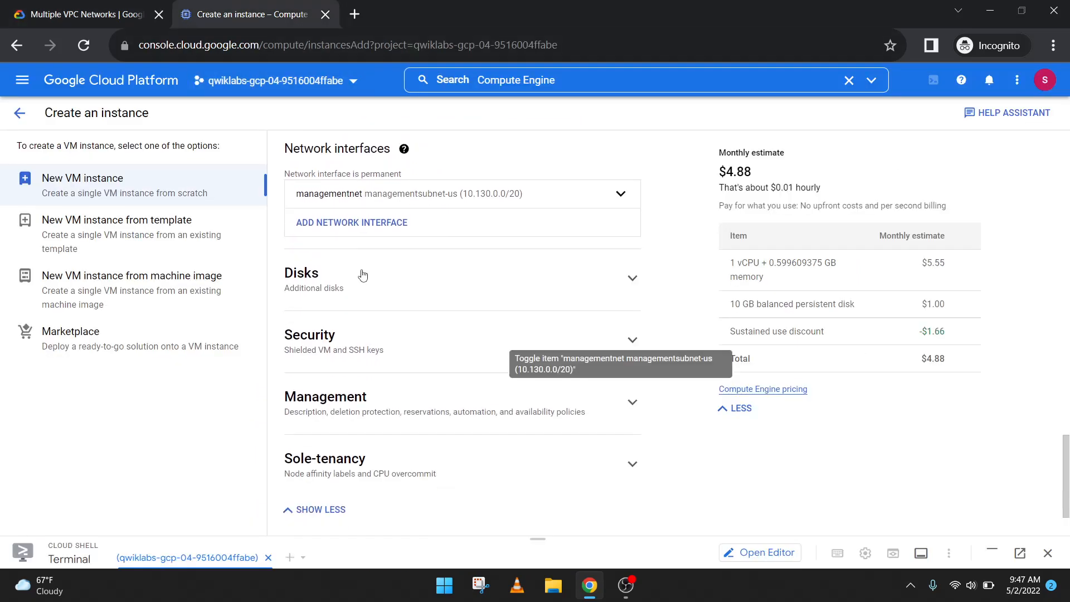
pyautogui.click(308, 509)
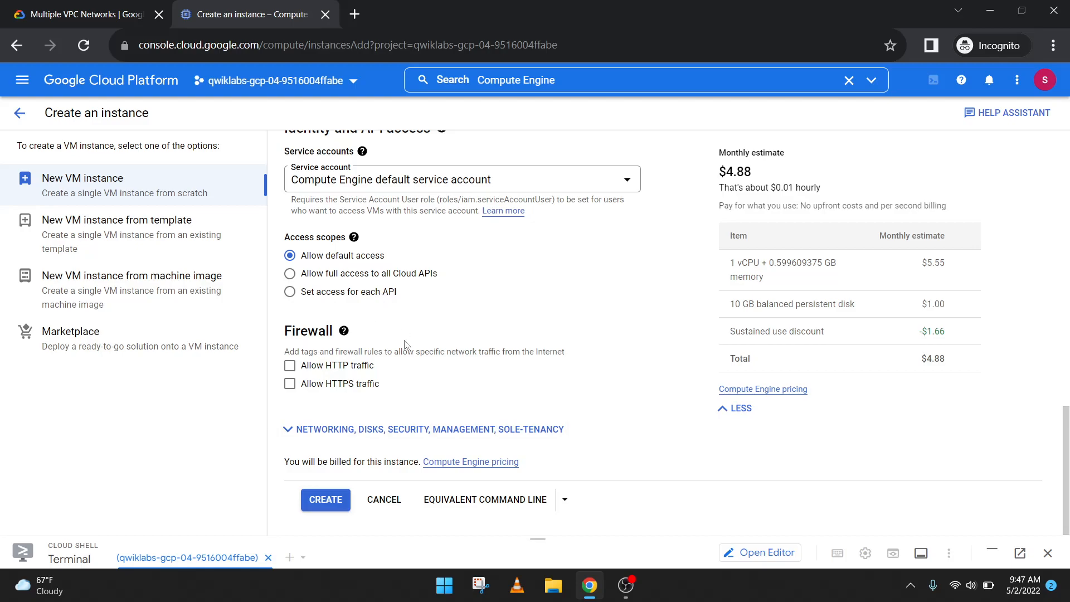
# - Review the VM form's name, region, zone and machine settings and create the managementnet-us-vm instance
pyautogui.scroll(12, 406, 341)
pyautogui.scroll(-7, 402, 362)
pyautogui.scroll(-5, 401, 362)
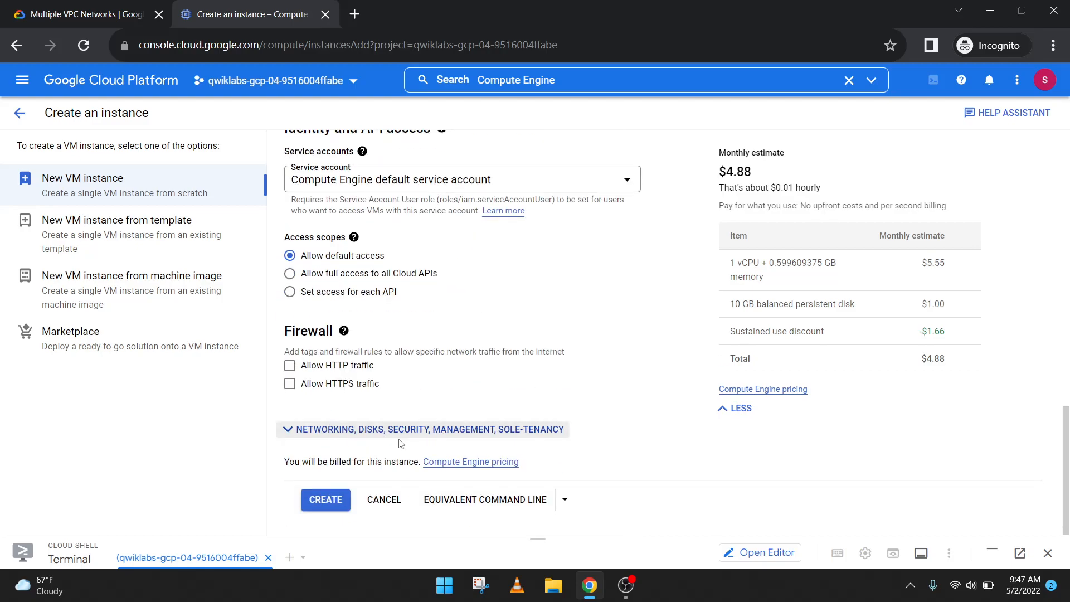
pyautogui.scroll(13, 384, 246)
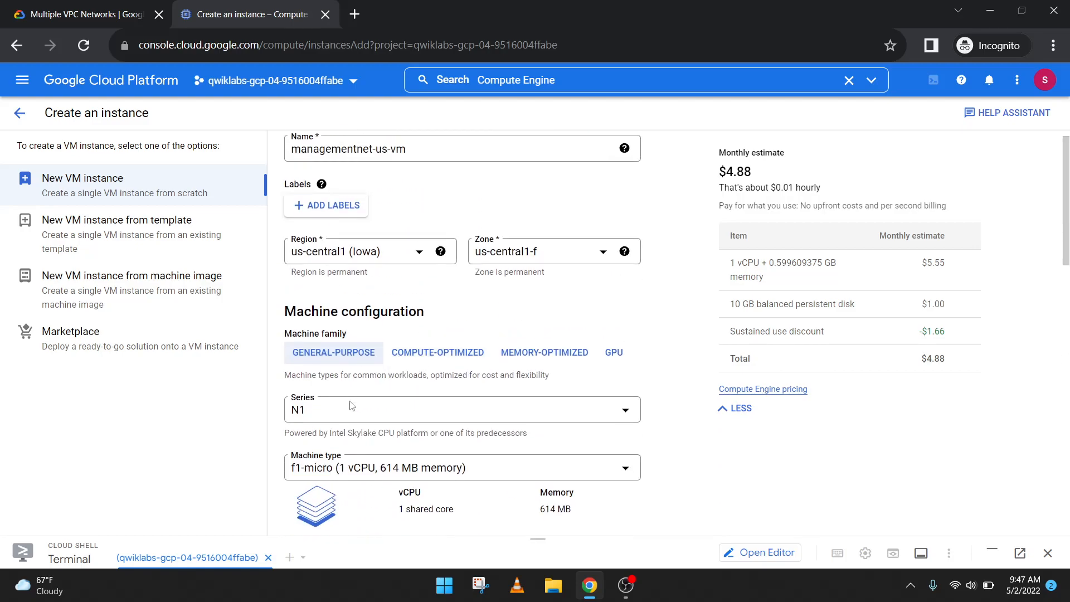
pyautogui.scroll(1, 352, 405)
pyautogui.scroll(-14, 351, 412)
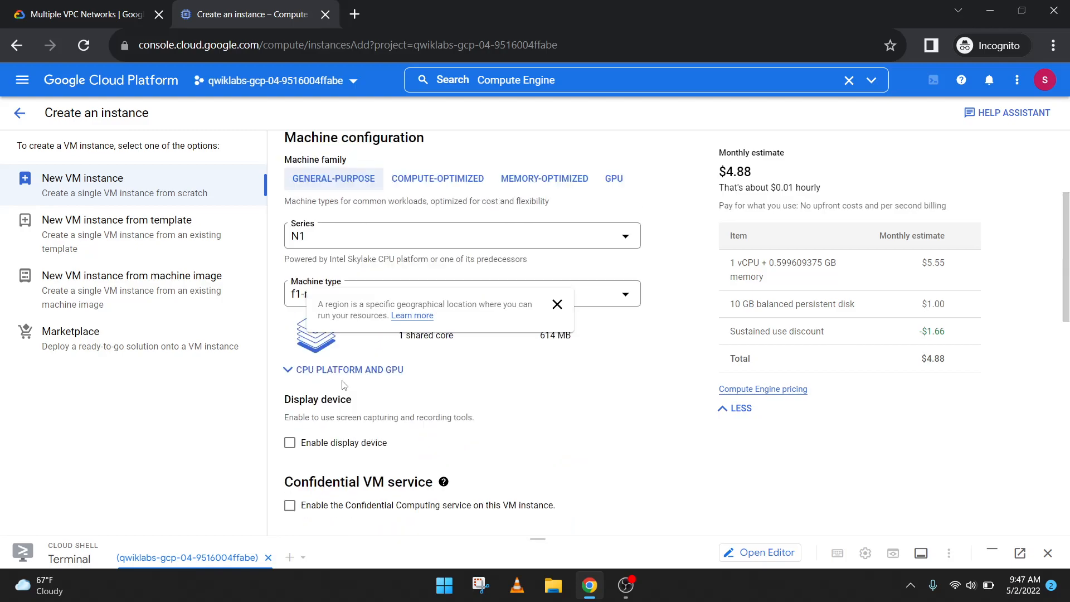
pyautogui.click(323, 509)
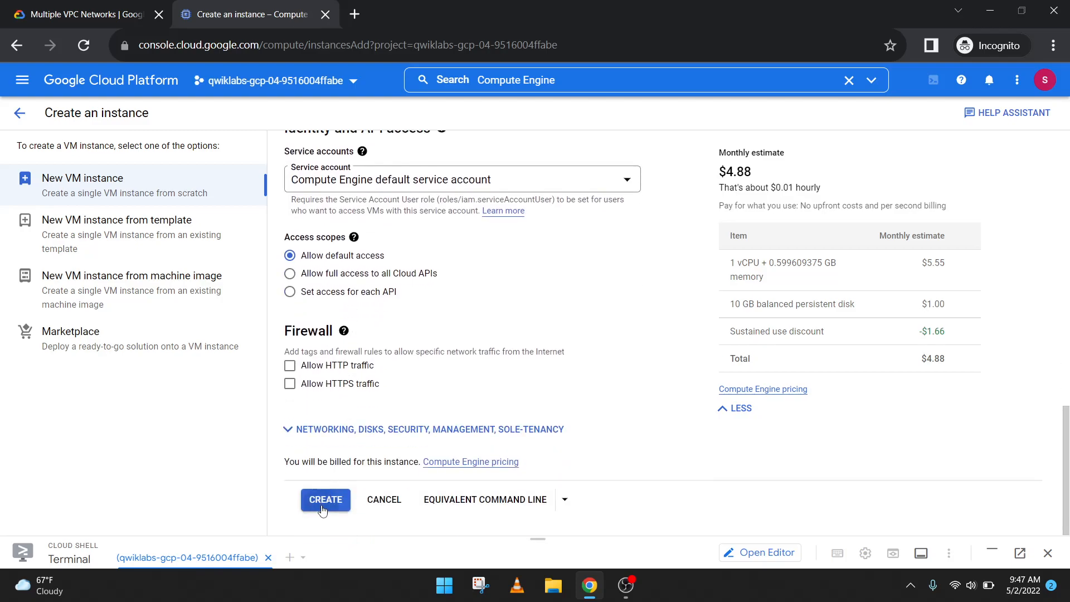
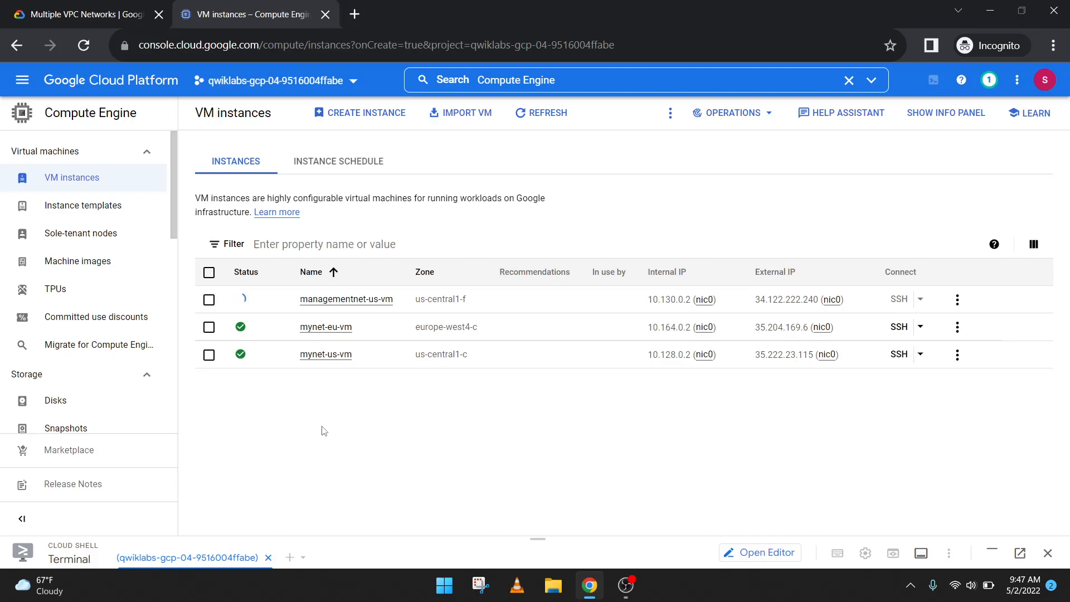
# - Check the console's notifications for the VM creation and run the lab's progress check for managementnet-us-vm
pyautogui.click(991, 84)
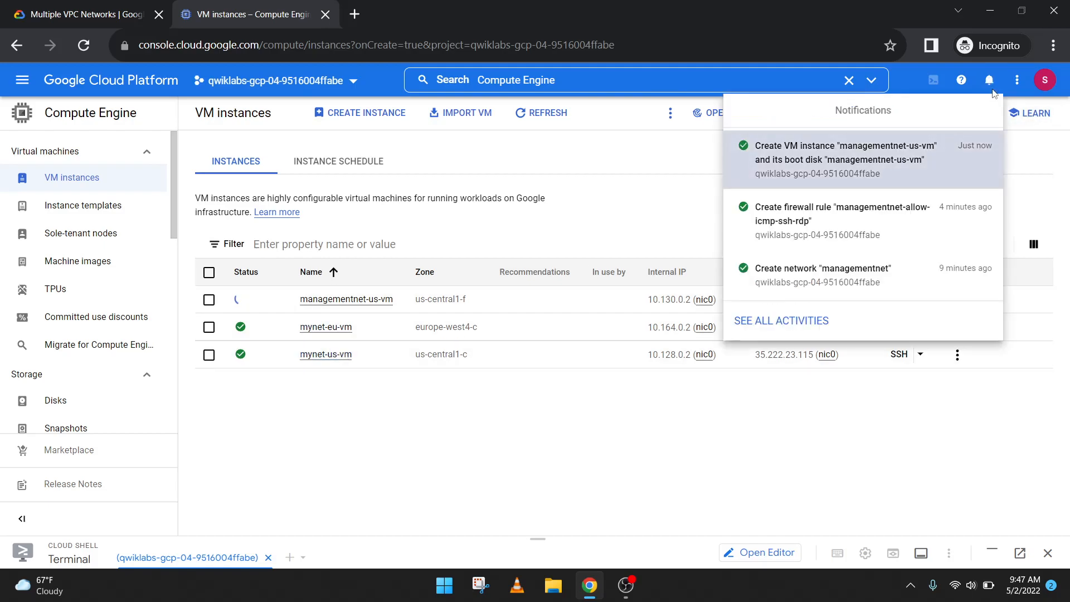
pyautogui.click(709, 196)
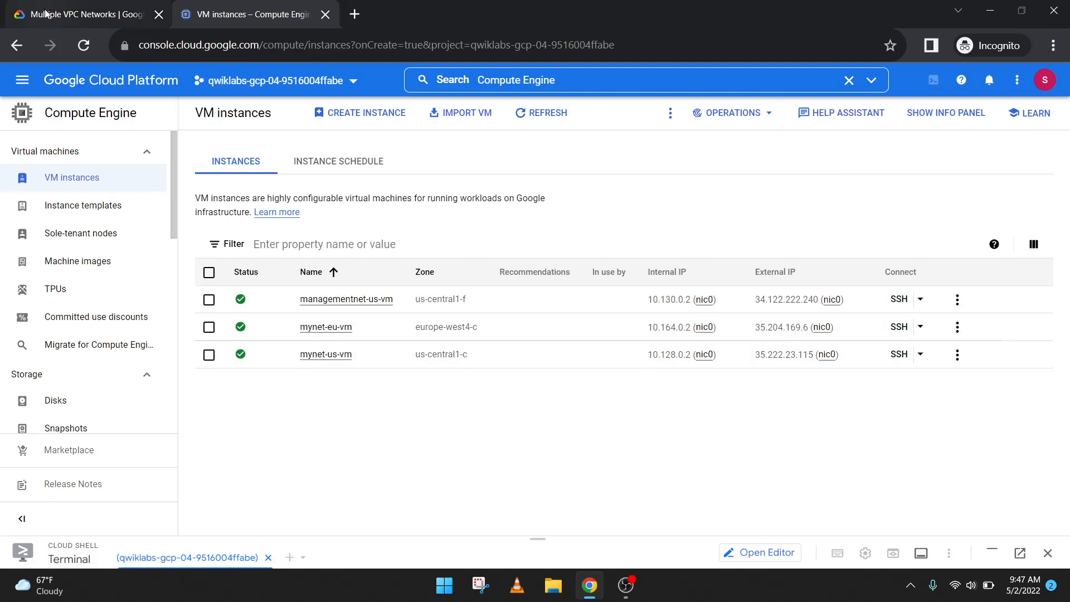
pyautogui.click(84, 14)
pyautogui.scroll(-3, 394, 363)
pyautogui.click(394, 362)
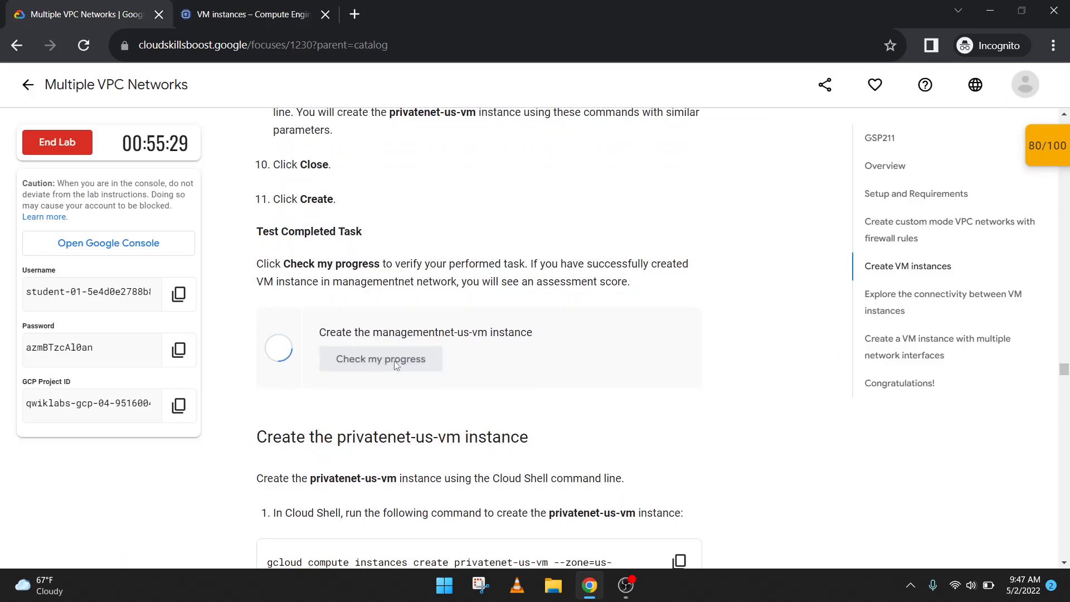
# - Copy the lab's gcloud command for creating privatenet-us-vm and enlarge the Cloud Shell terminal in the console
pyautogui.scroll(-3, 394, 360)
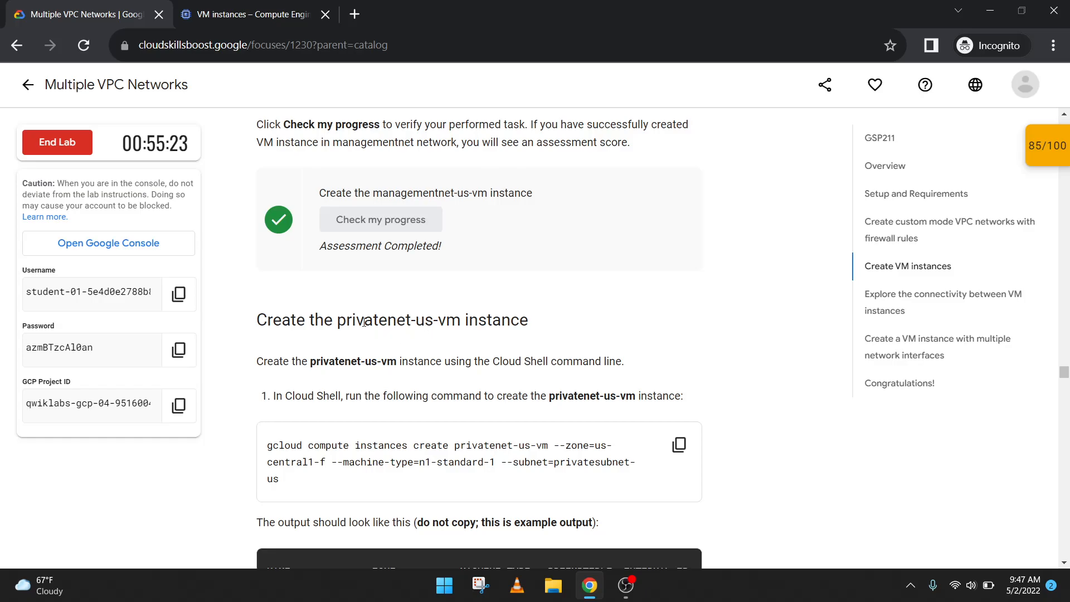
pyautogui.scroll(-3, 483, 330)
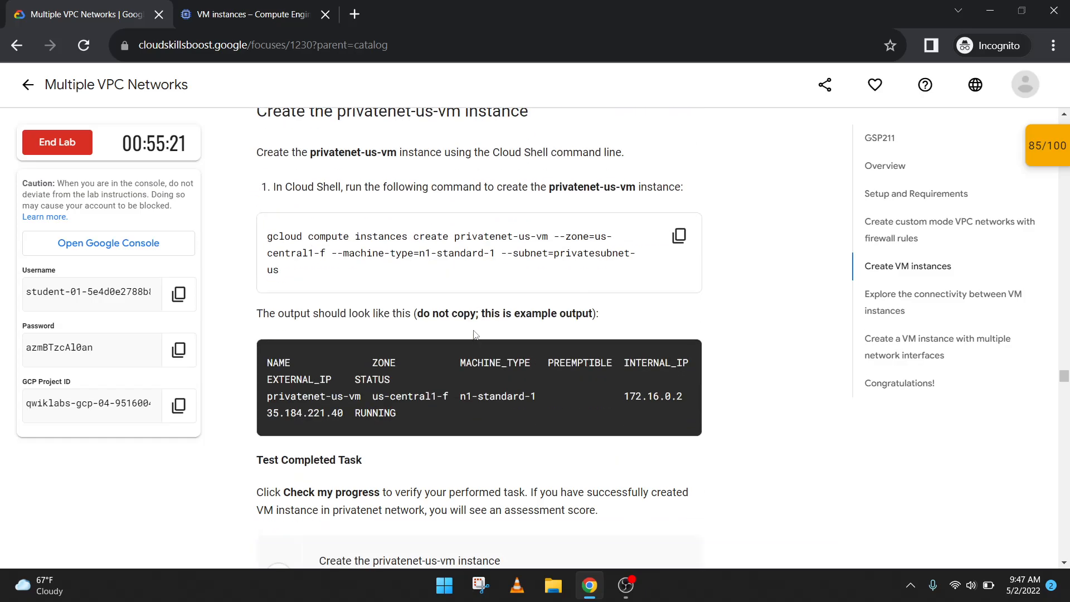
pyautogui.click(678, 236)
pyautogui.click(207, 8)
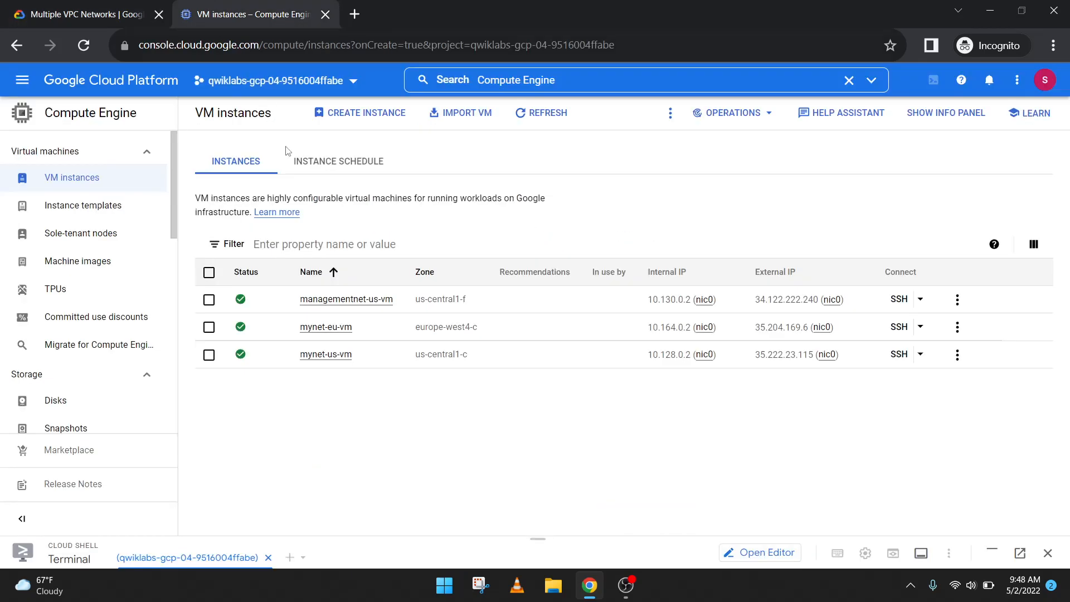
pyautogui.click(531, 538)
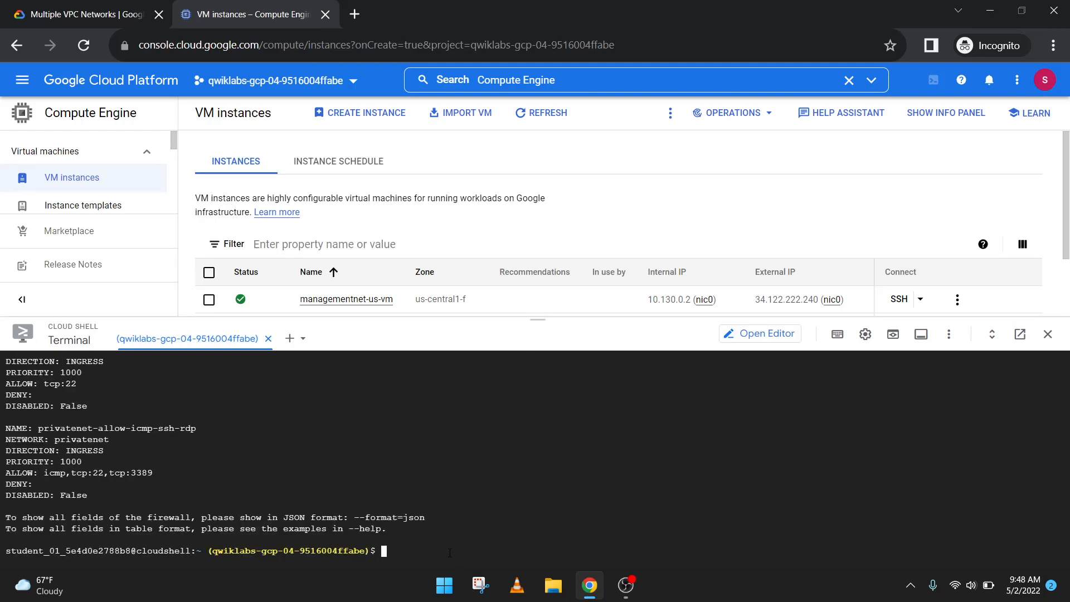
# - Copy the command again and run it in Cloud Shell to create privatenet-us-vm in us-central1-f with machine type n1-standard-1 and subnet privatesubnet-us
pyautogui.click(68, 7)
pyautogui.scroll(1, 290, 190)
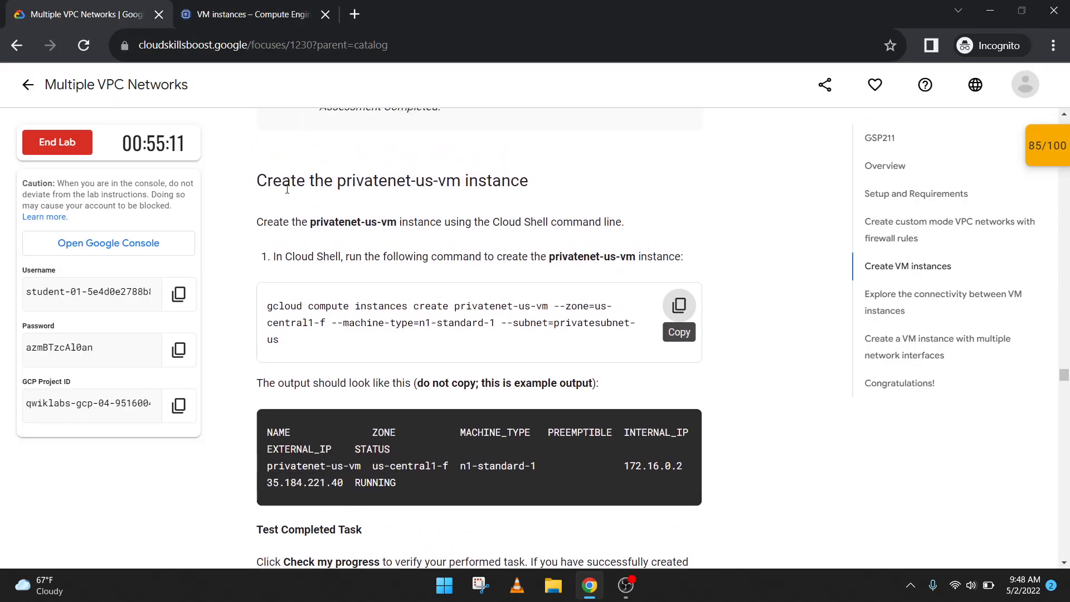
pyautogui.click(679, 305)
pyautogui.click(251, 13)
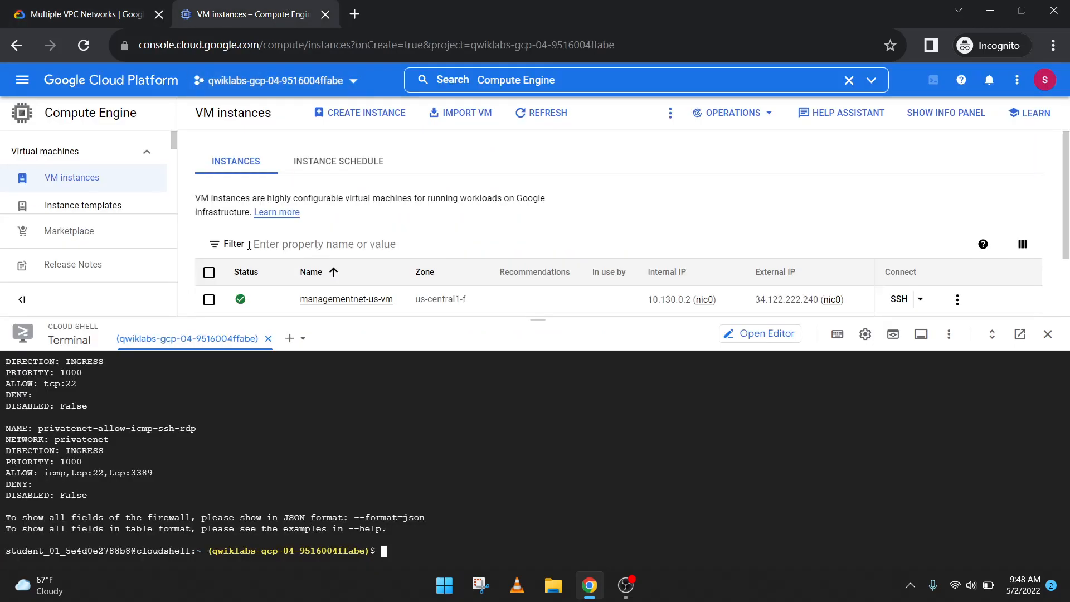
pyautogui.hotkey('ctrl', 'v')
pyautogui.press('Return')
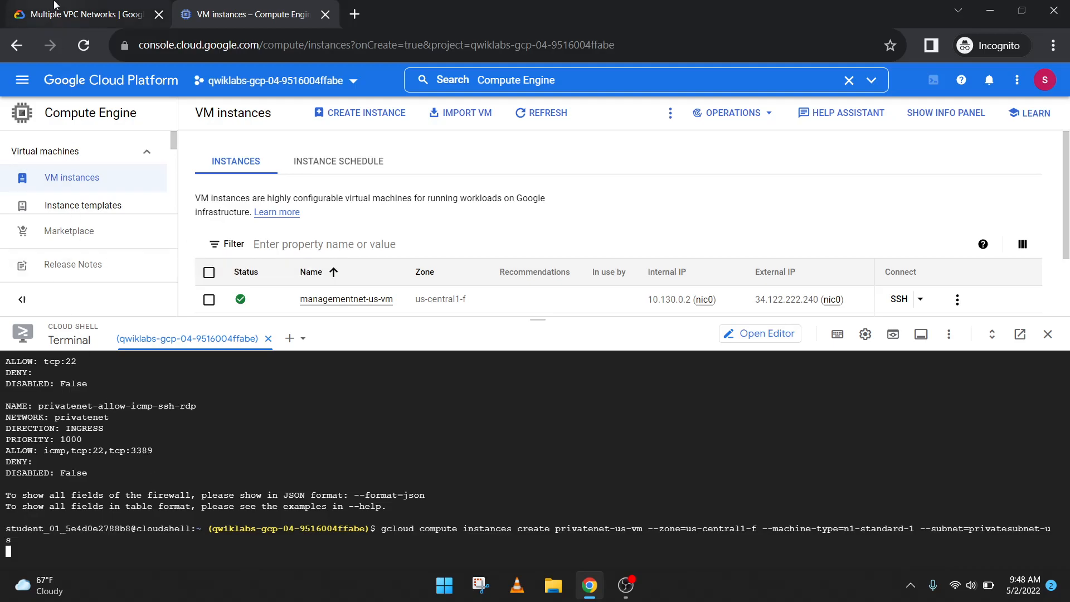
# - Review the lab's score breakdown for its progress checkpoints and close it again
pyautogui.click(83, 14)
pyautogui.scroll(-5, 370, 301)
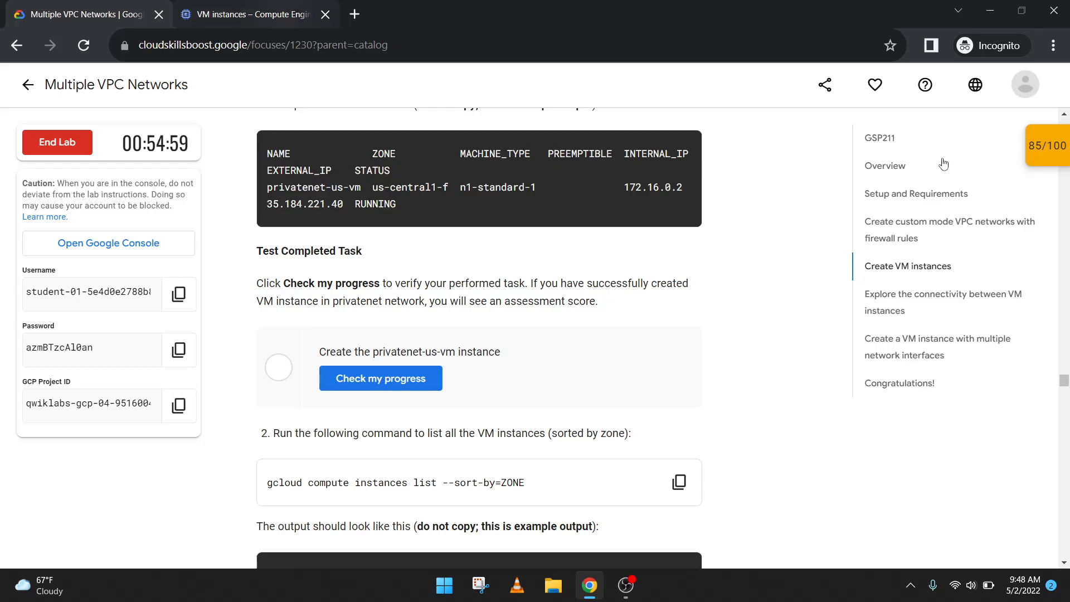
pyautogui.click(1043, 145)
pyautogui.scroll(-1, 953, 254)
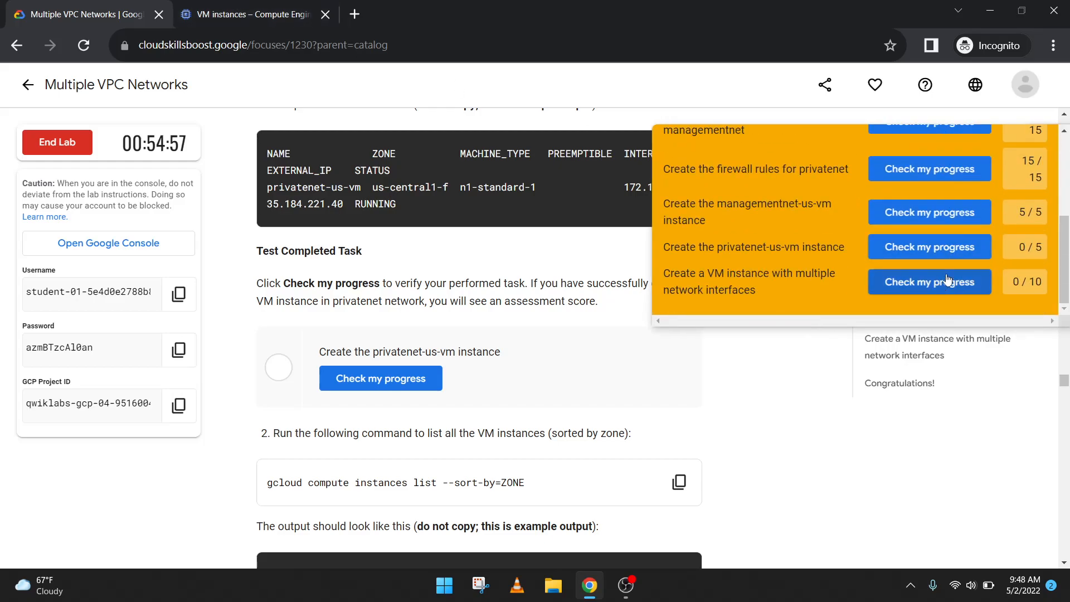
pyautogui.scroll(3, 1010, 181)
pyautogui.click(1025, 162)
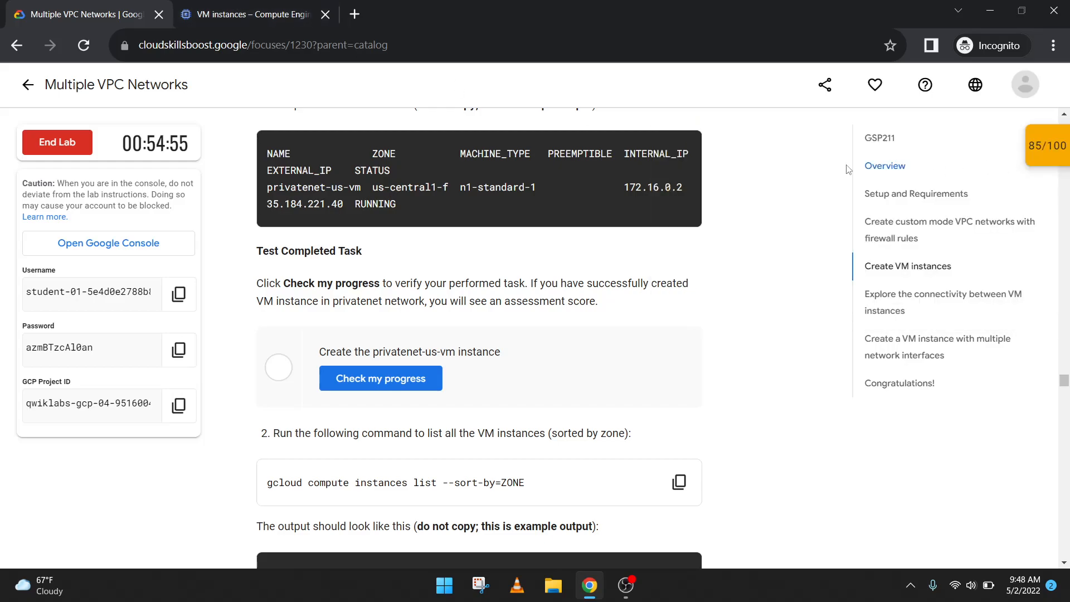
# - Check the Cloud Shell output of the instance creation and run the lab's progress check for privatenet-us-vm
pyautogui.click(188, 10)
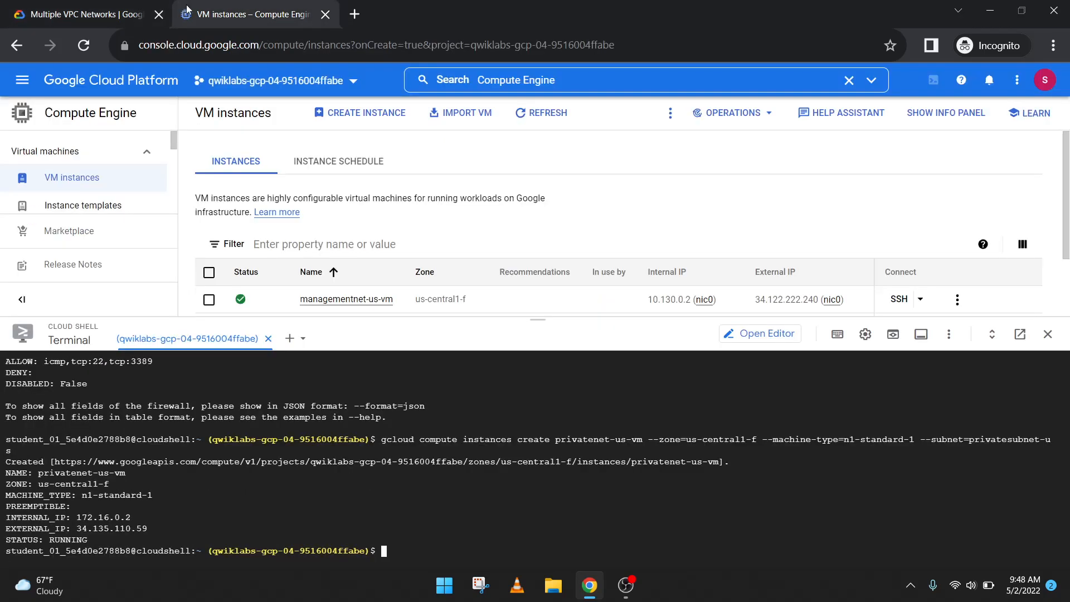
pyautogui.click(49, 4)
pyautogui.click(385, 379)
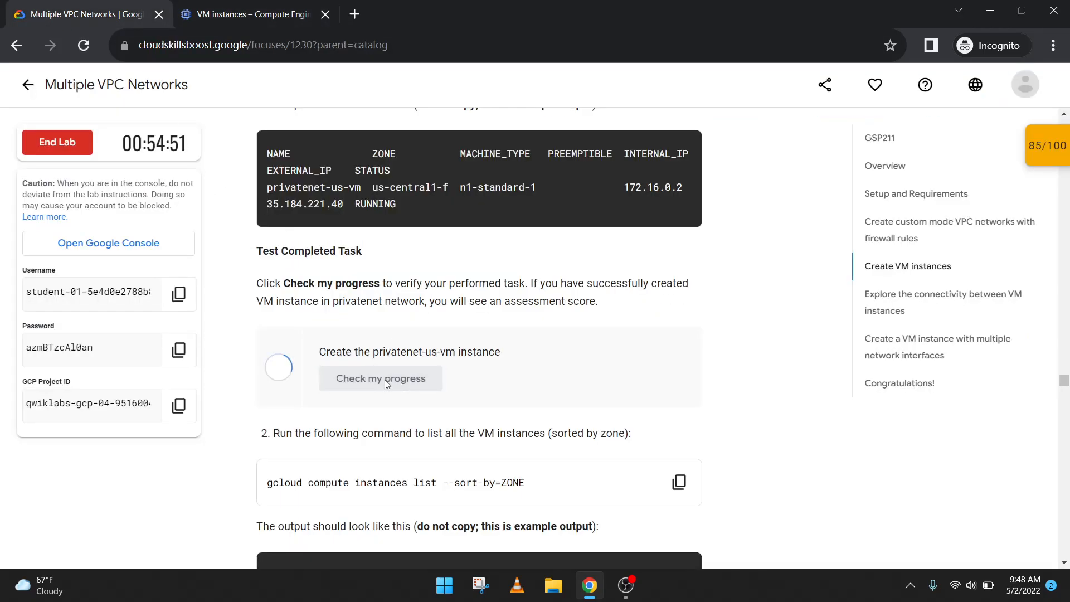
# - Copy the lab's listing command and run gcloud compute instances list --sort-by=ZONE in Cloud Shell
pyautogui.scroll(-3, 385, 393)
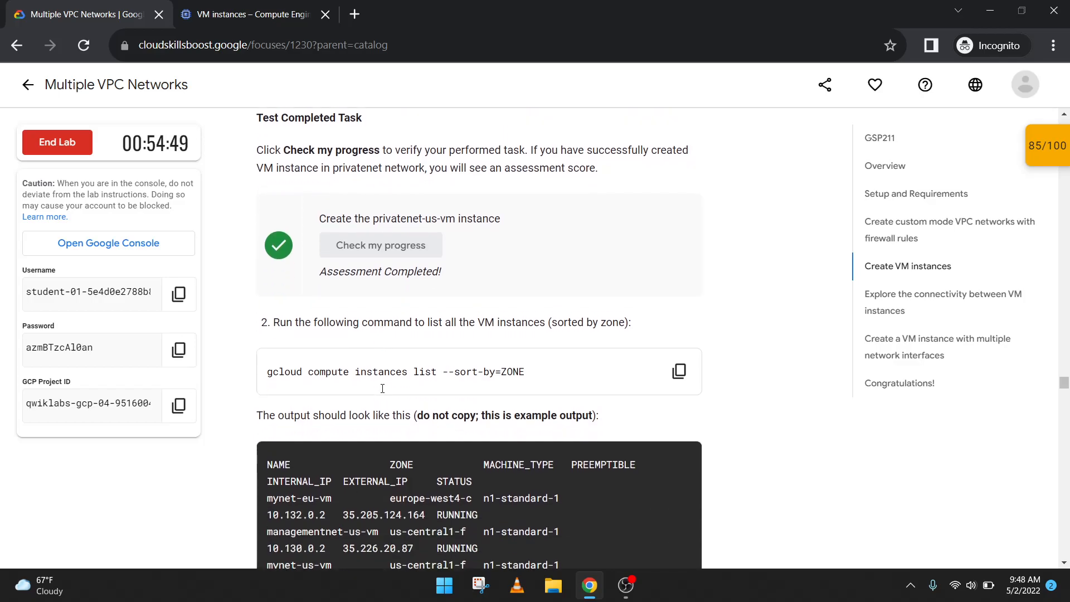
pyautogui.click(679, 365)
pyautogui.click(286, 18)
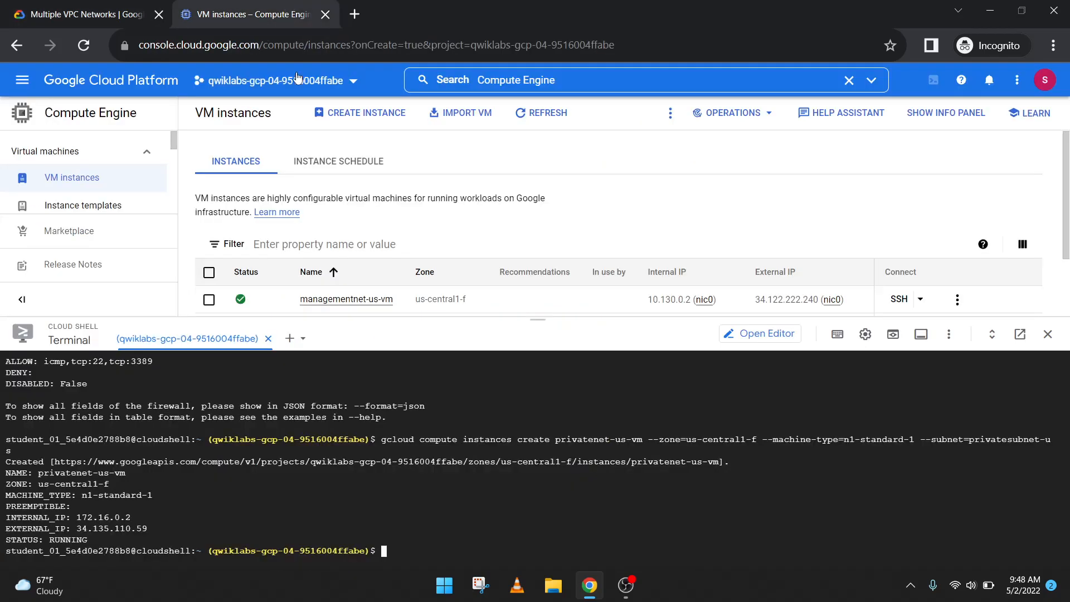
pyautogui.hotkey('ctrl', 'v')
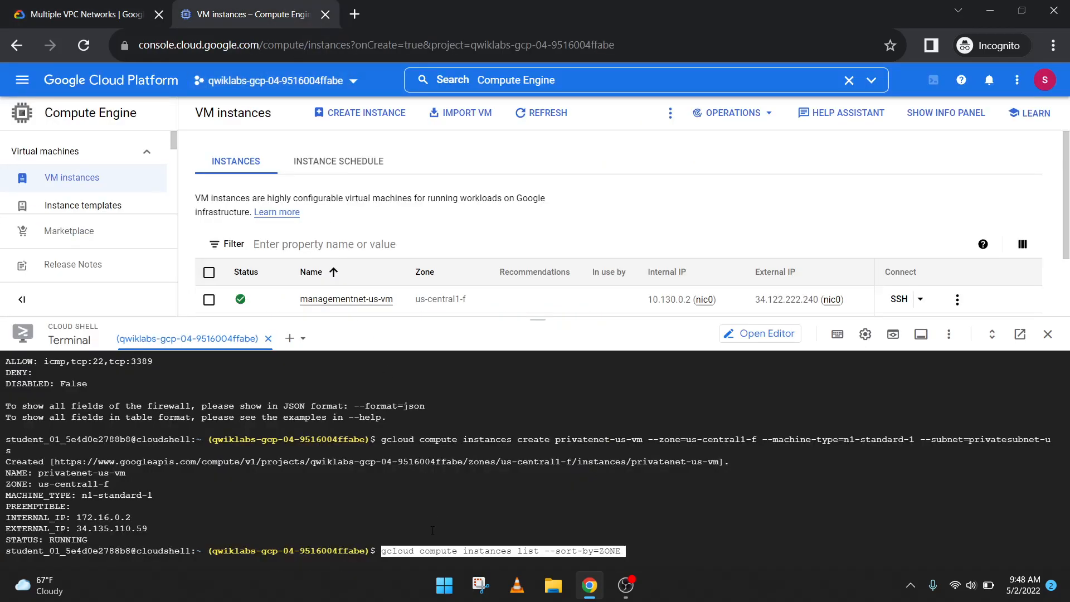
pyautogui.press('Return')
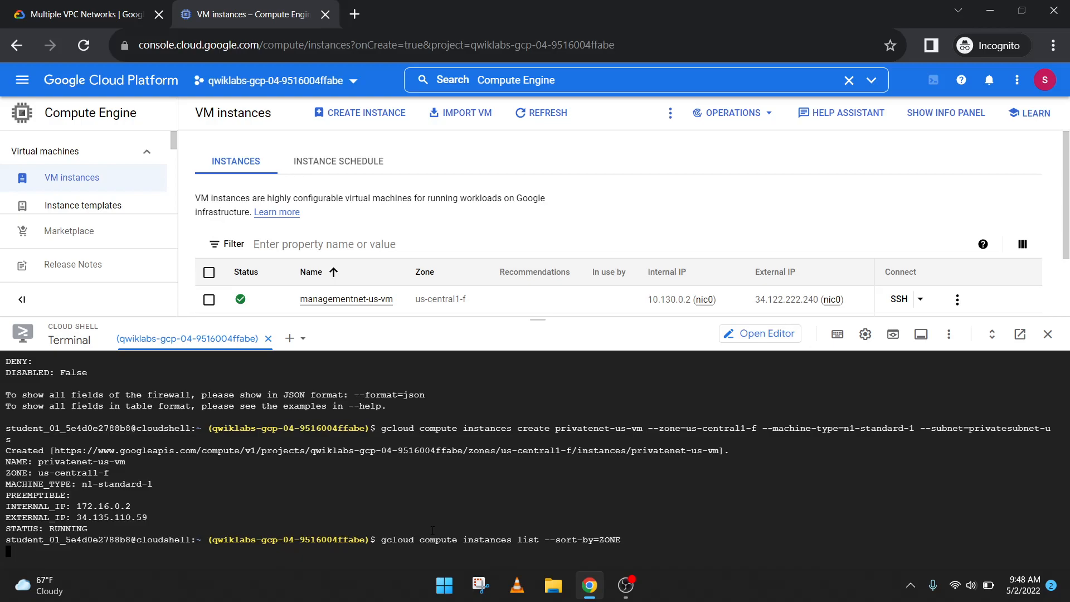
# - Compare the lab's example output for the VM instance list with the listing in Cloud Shell
pyautogui.click(72, 16)
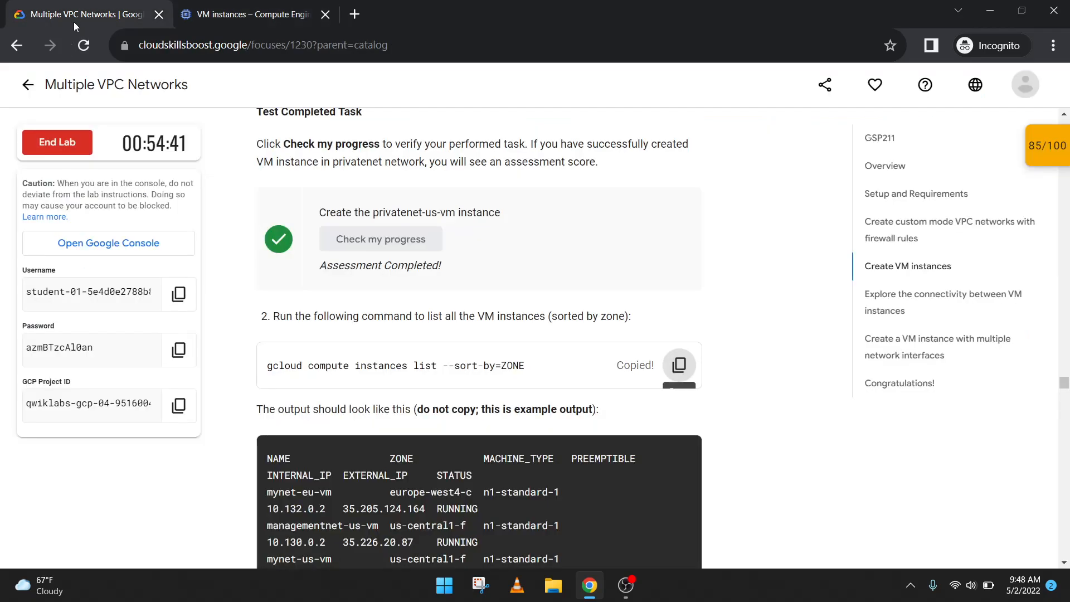
pyautogui.scroll(-3, 446, 356)
pyautogui.scroll(-3, 446, 356)
pyautogui.click(226, 7)
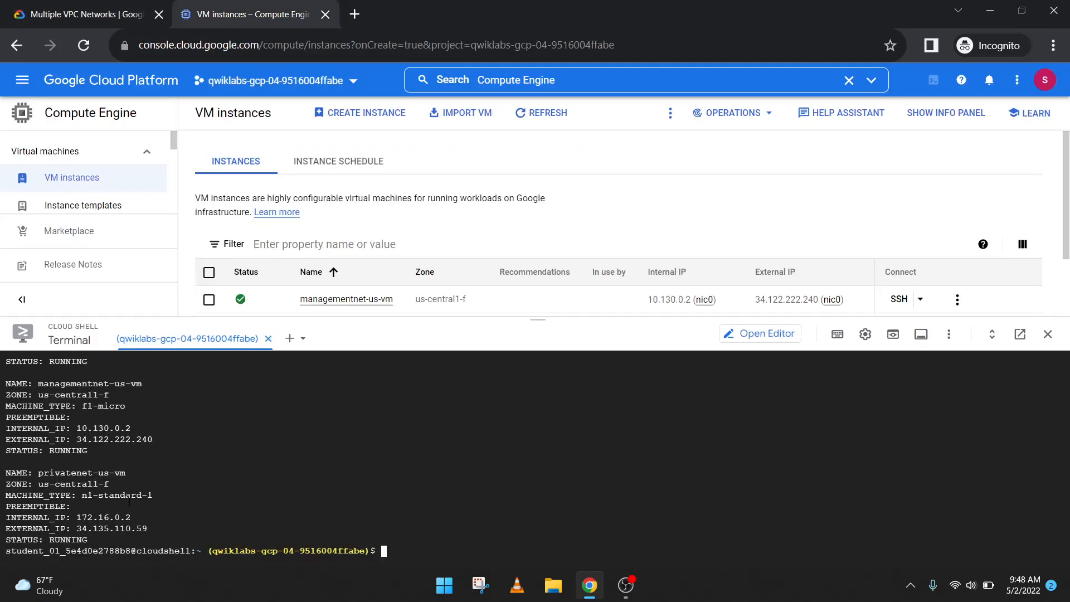
# - Check the lab's VM instances instructions, shrink the Cloud Shell pane to expose the full VM instances list and refresh the list
pyautogui.click(113, 6)
pyautogui.scroll(-2, 596, 318)
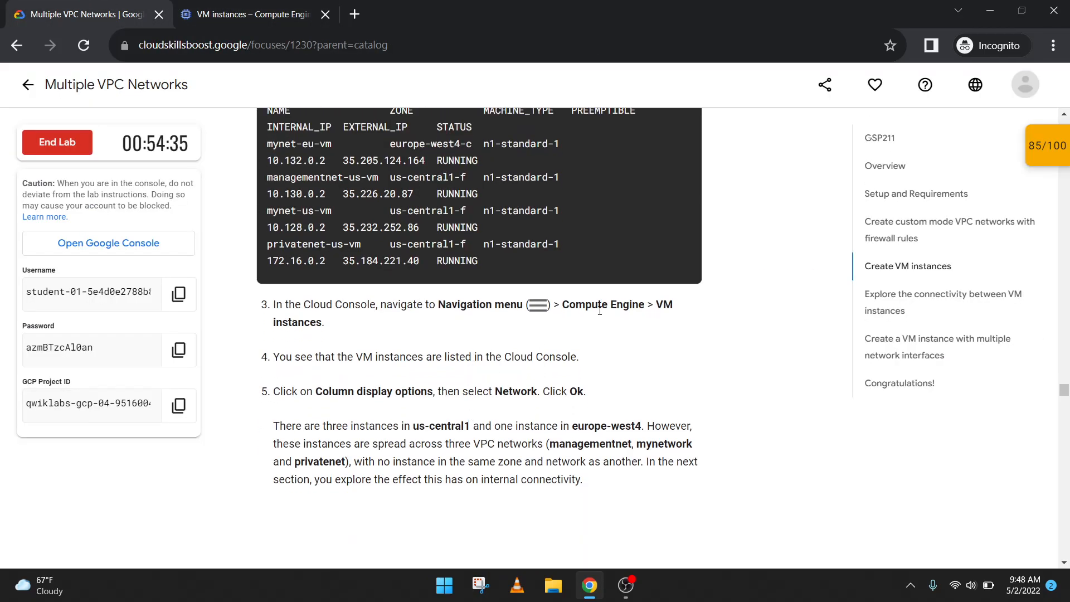
pyautogui.click(285, 17)
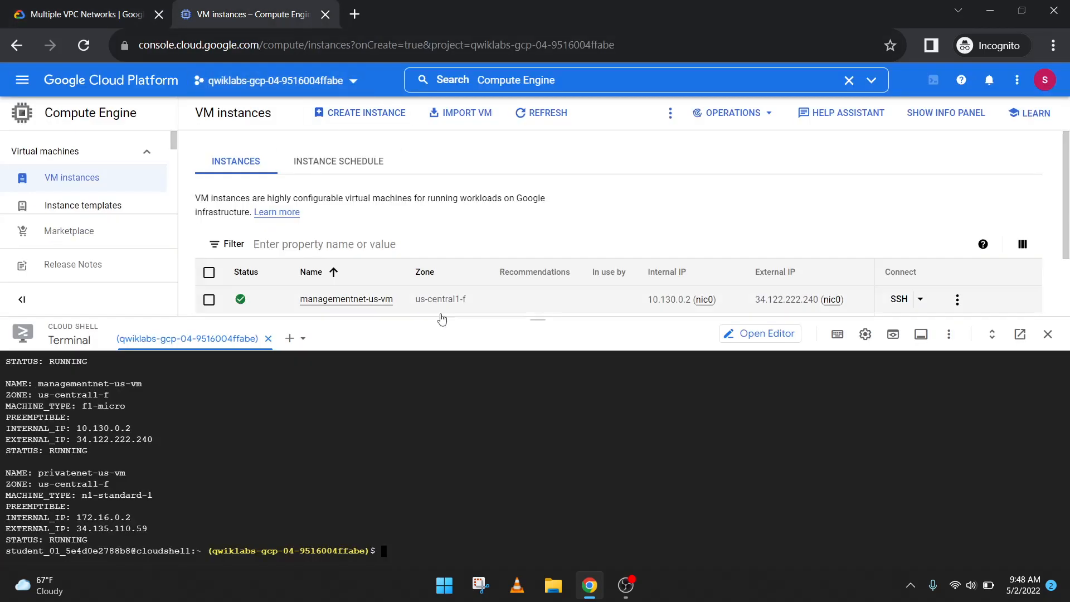
pyautogui.moveTo(521, 316); pyautogui.dragTo(521, 417)
pyautogui.click(528, 120)
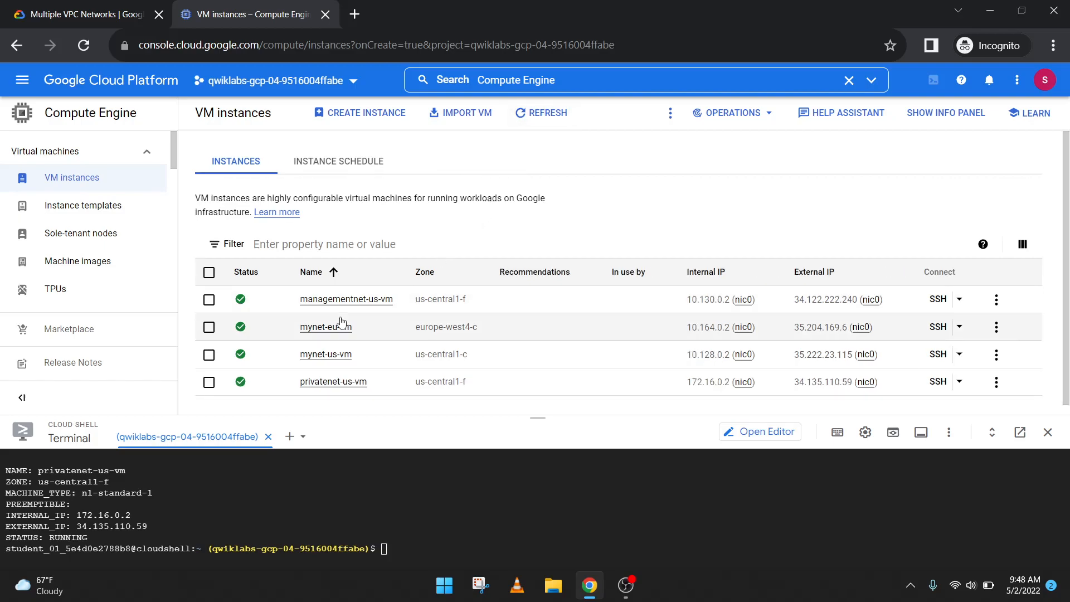
# - Read the lab's instructions for pinging external IP addresses and find the named VMs in the VM instances list
pyautogui.click(78, 6)
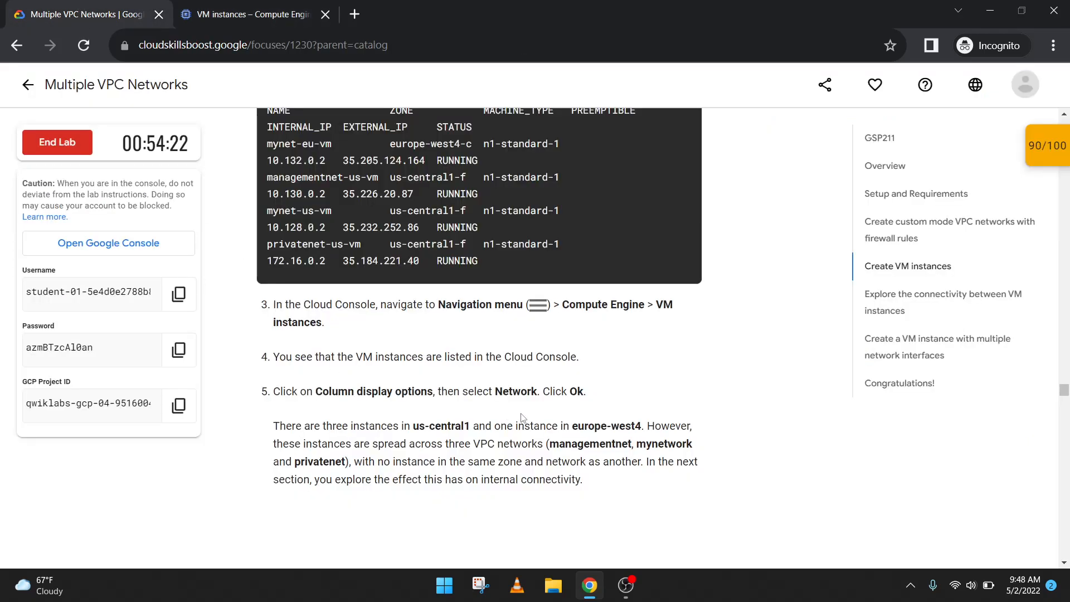
pyautogui.scroll(-5, 519, 420)
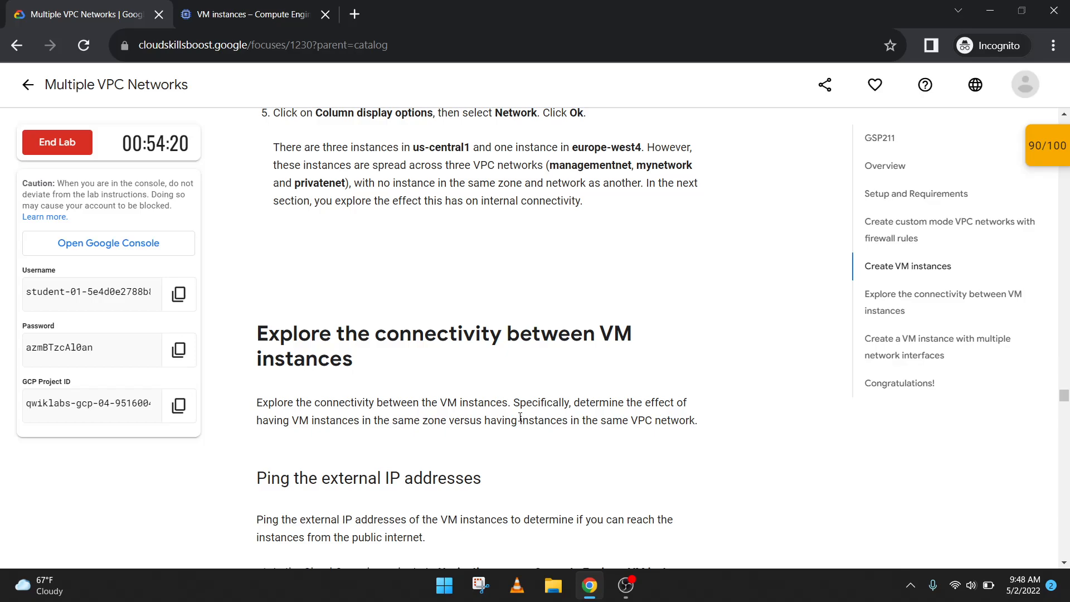
pyautogui.scroll(-2, 520, 417)
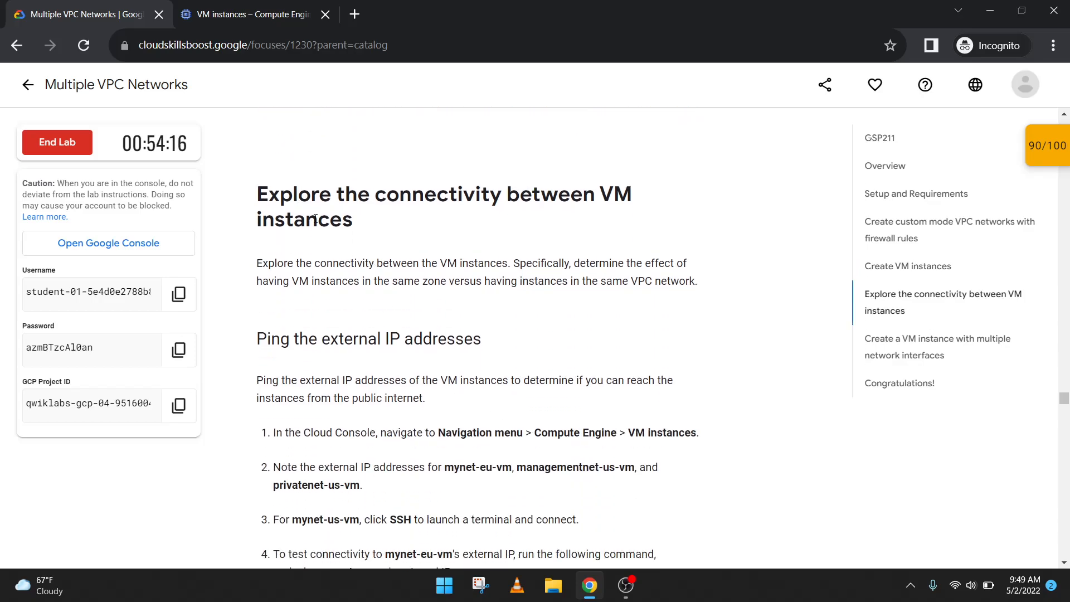
pyautogui.scroll(-3, 532, 317)
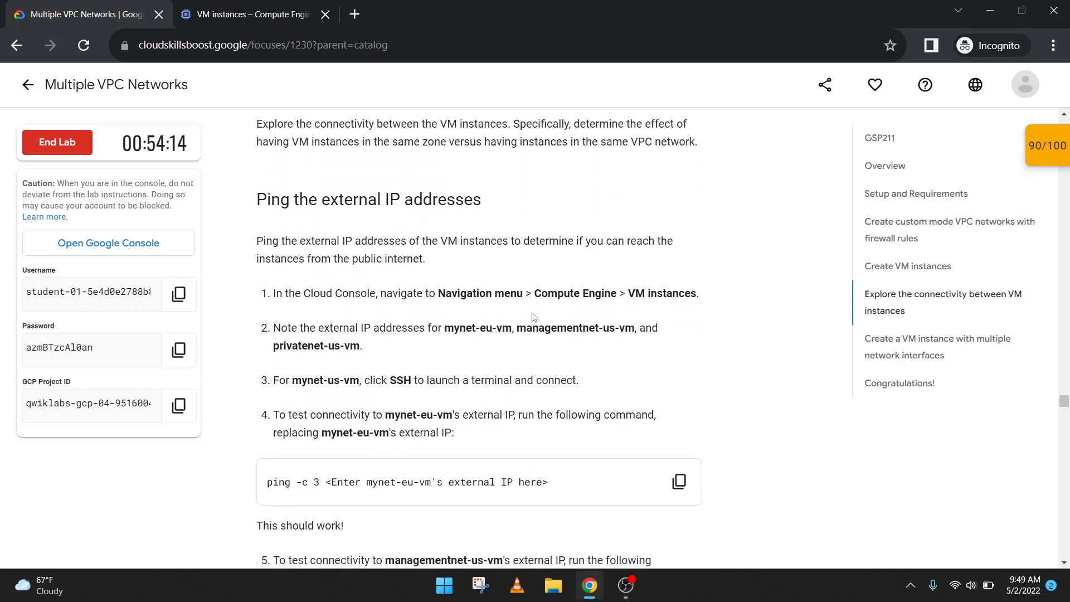
pyautogui.click(254, 14)
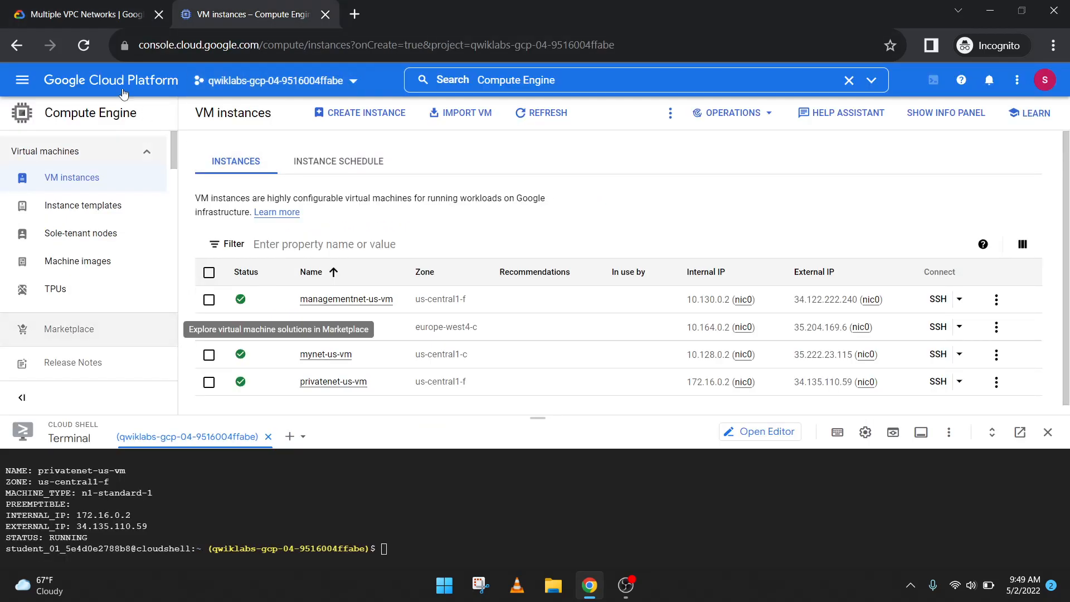
pyautogui.click(87, 22)
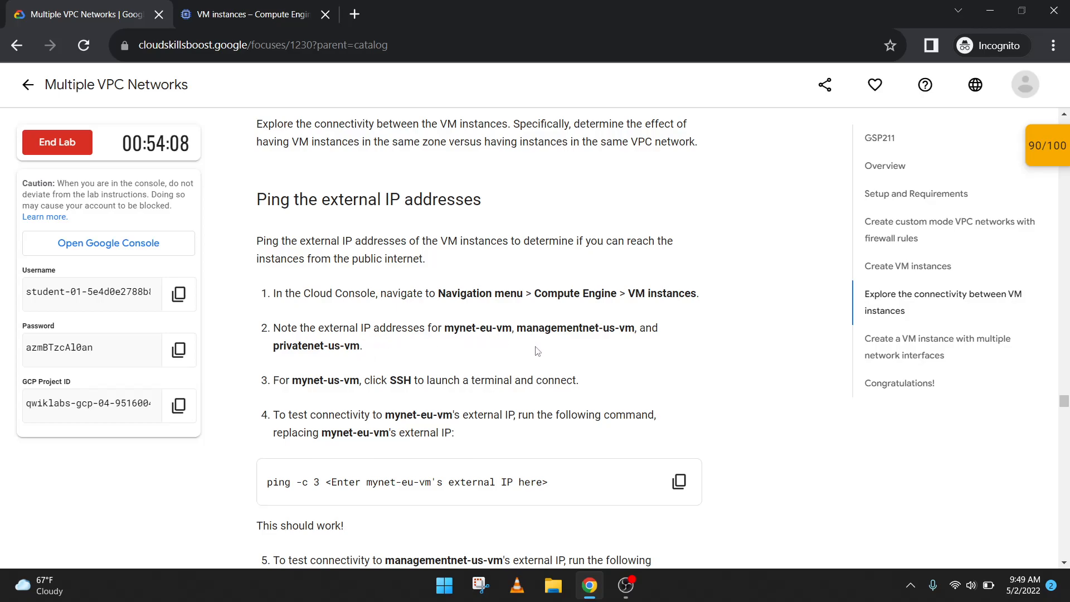
pyautogui.click(223, 5)
pyautogui.click(100, 5)
pyautogui.click(251, 14)
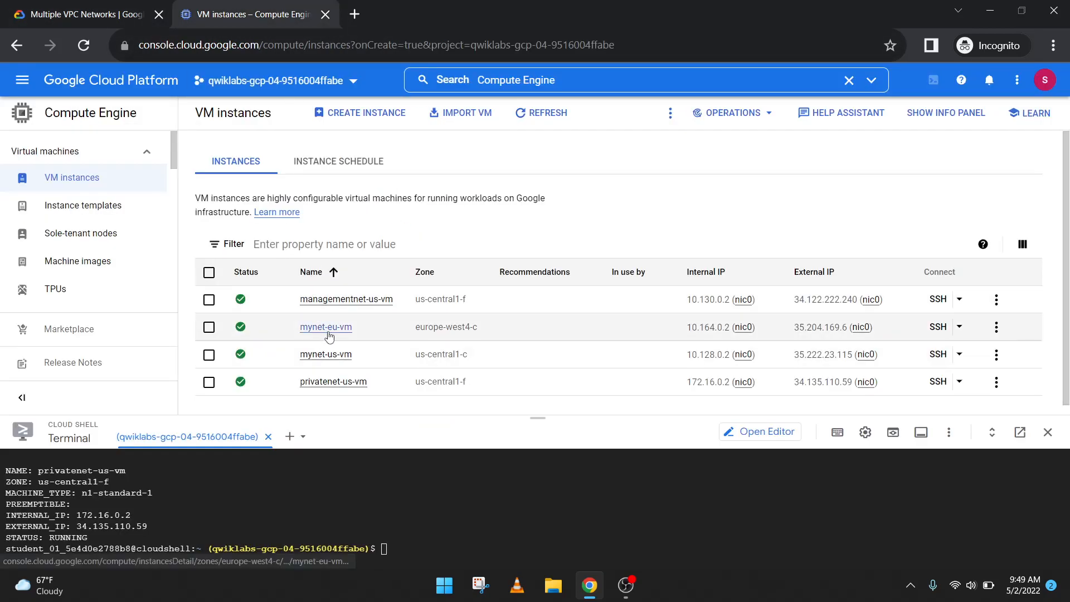
pyautogui.click(93, 8)
pyautogui.click(256, 16)
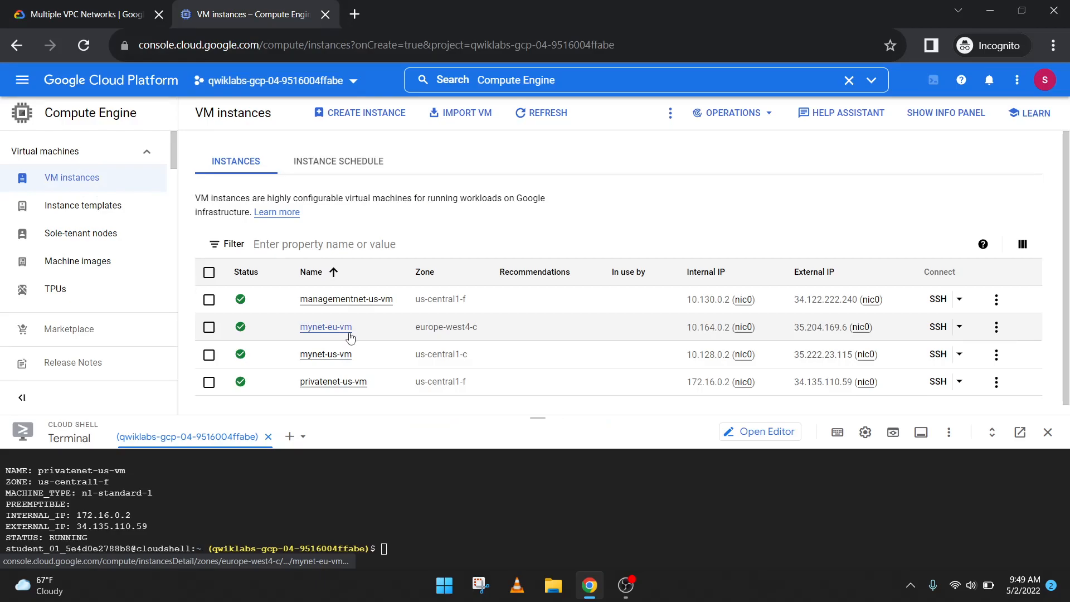
pyautogui.click(83, 14)
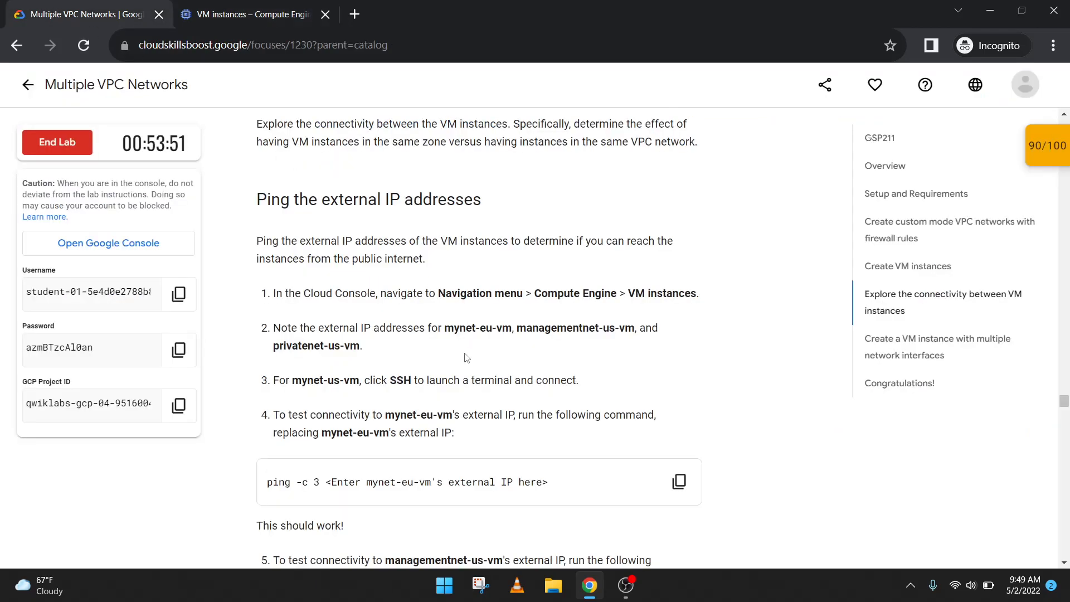
# - Copy mynet-eu-vm's external IP, 35.204.169.6, into a new Notepad note
pyautogui.click(217, 14)
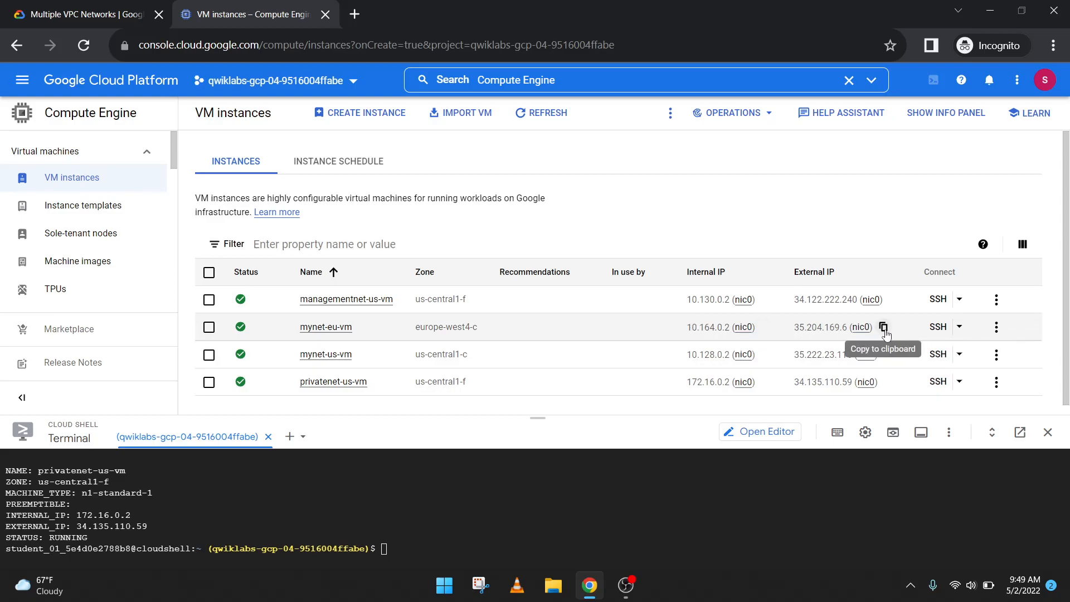
pyautogui.click(884, 328)
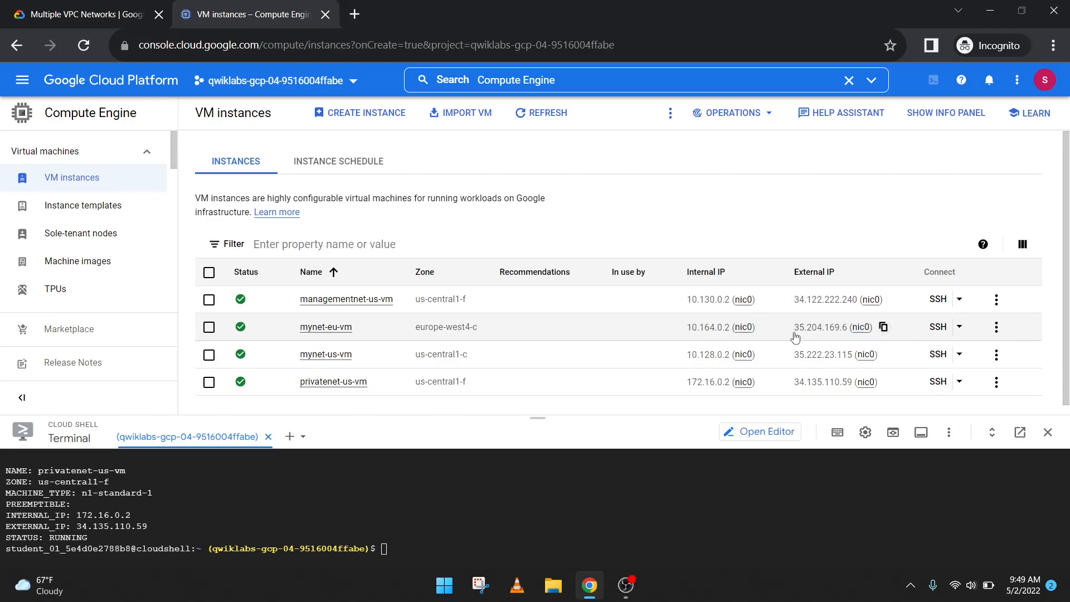
pyautogui.press('super+r')
pyautogui.press('Return')
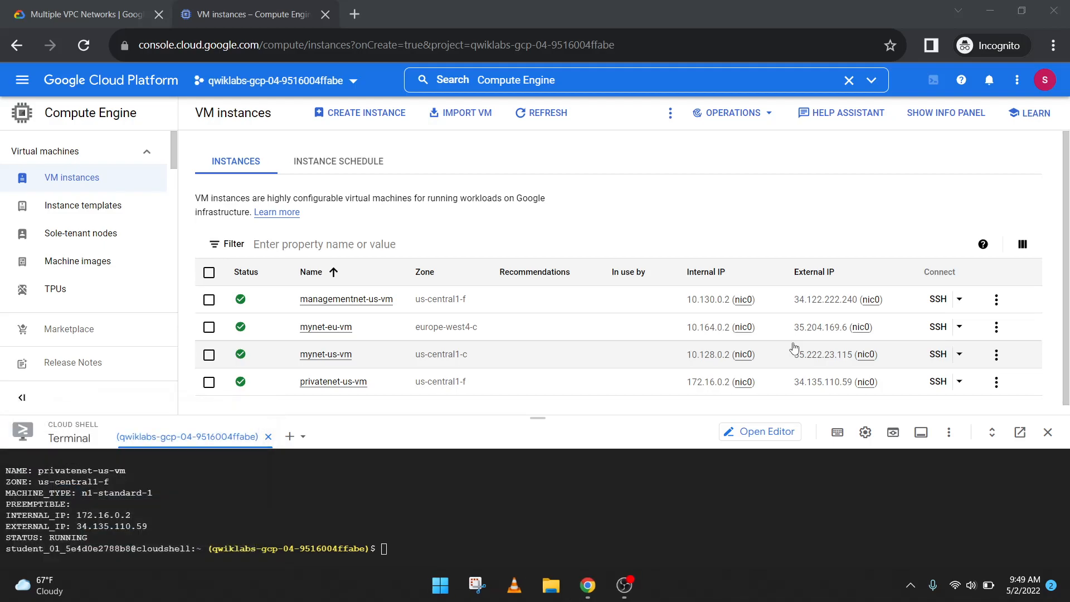
pyautogui.hotkey('ctrl', 'v')
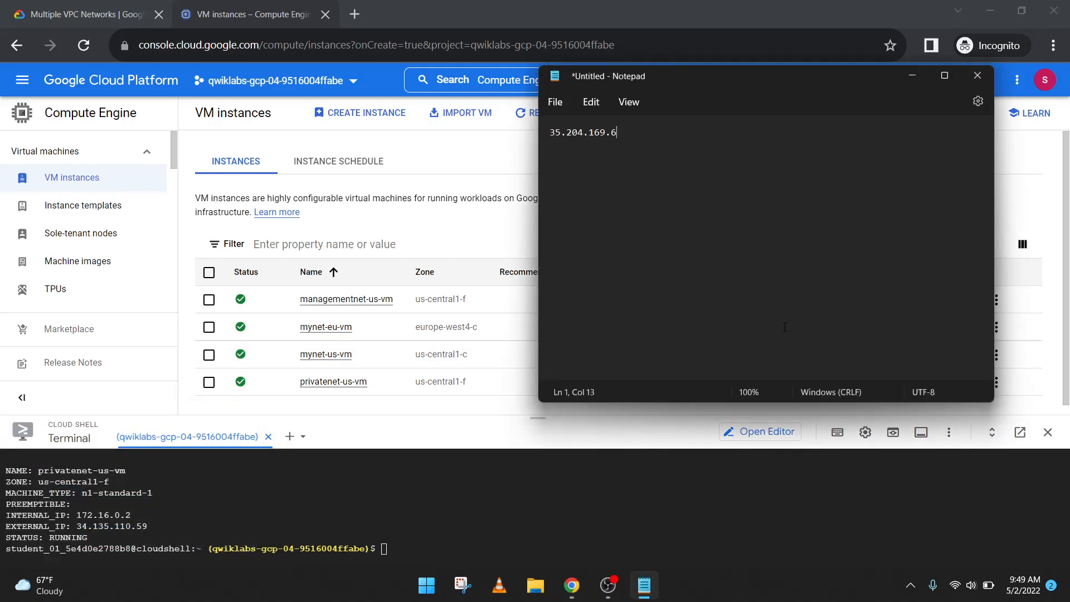
# - Add managementnet-us-vm's external IP, 34.122.222.240, on the second line of the Notepad note
pyautogui.click(134, 8)
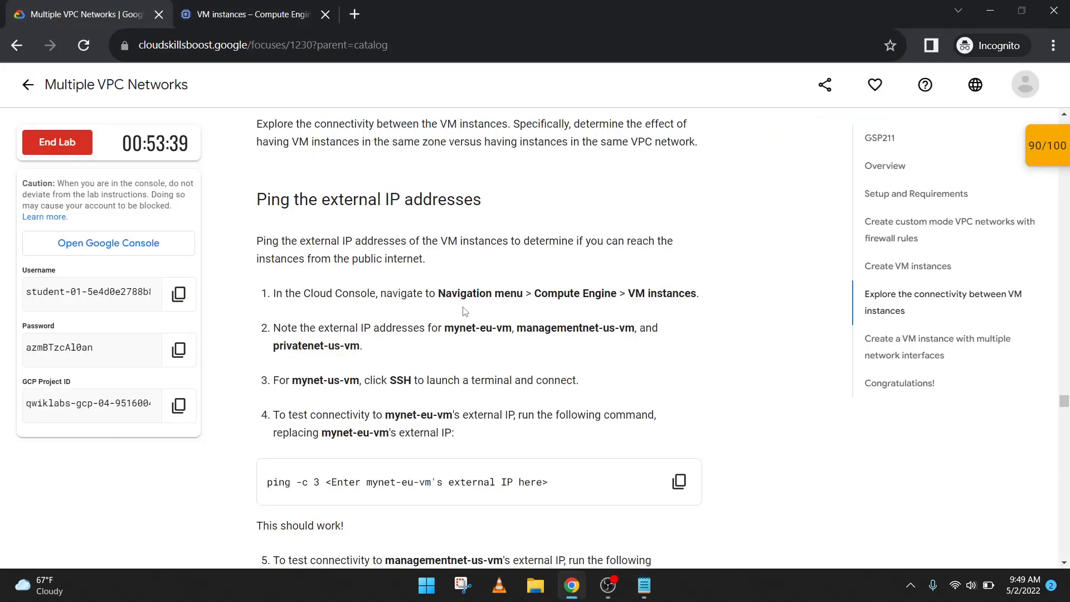
pyautogui.click(254, 8)
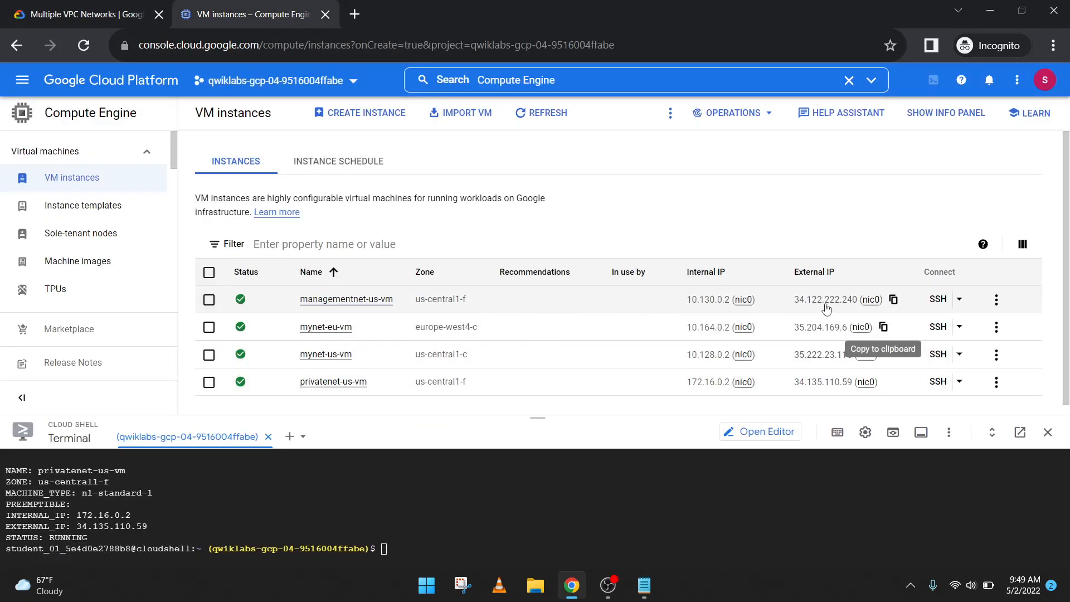
pyautogui.click(884, 327)
pyautogui.hotkey('alt', 'Tab')
pyautogui.hotkey('ctrl', 'v')
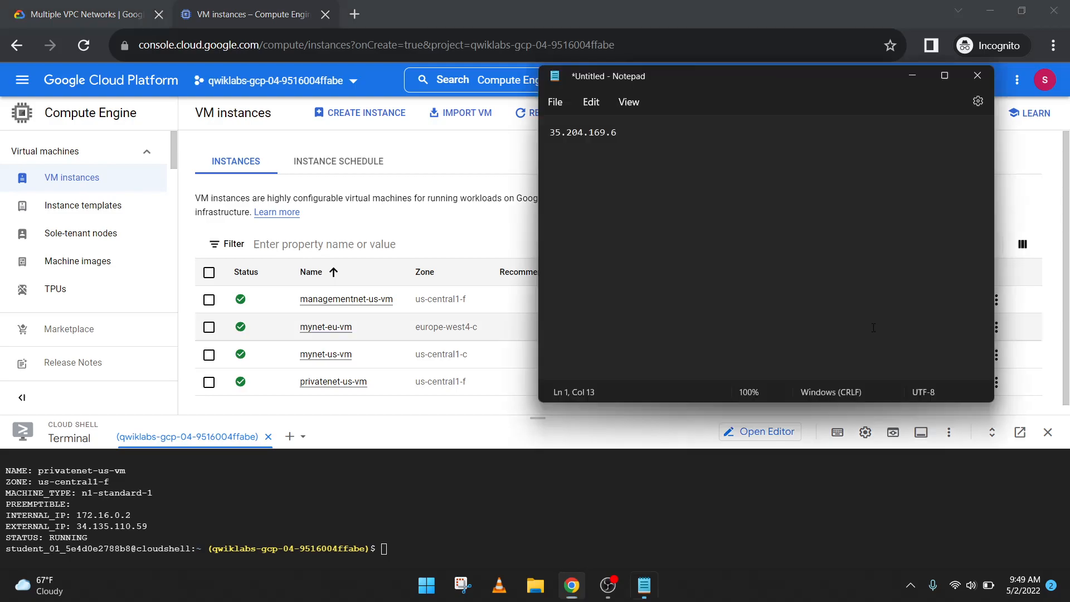
pyautogui.press('Return')
pyautogui.write('34.122.222.240')
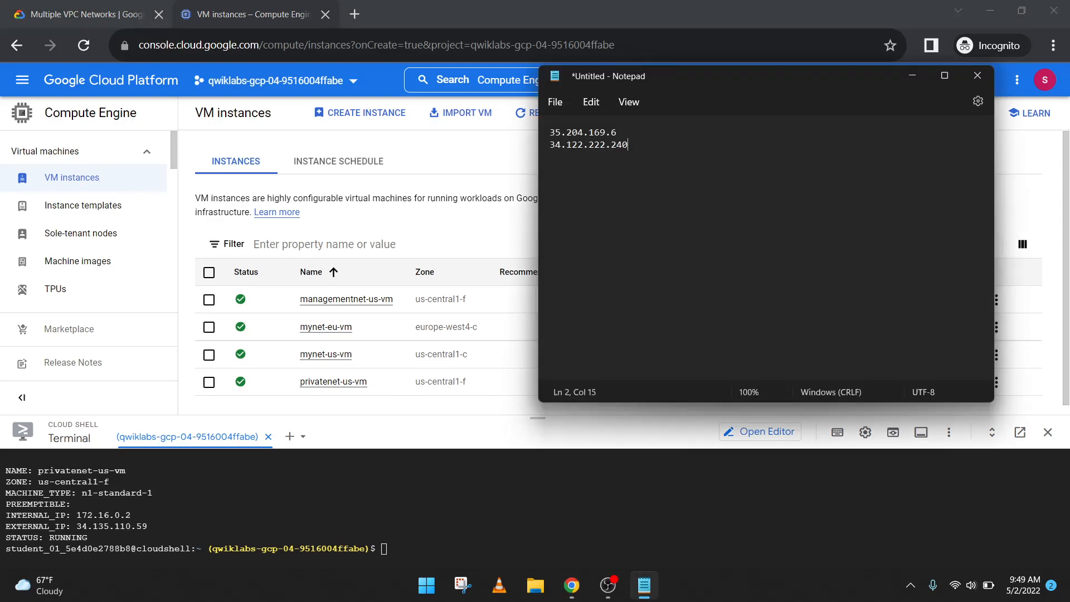
pyautogui.hotkey('alt', 'Tab')
# - Copy privatenet-us-vm's external IP, 34.135.110.59, to the third line of the Notepad note
pyautogui.click(90, 14)
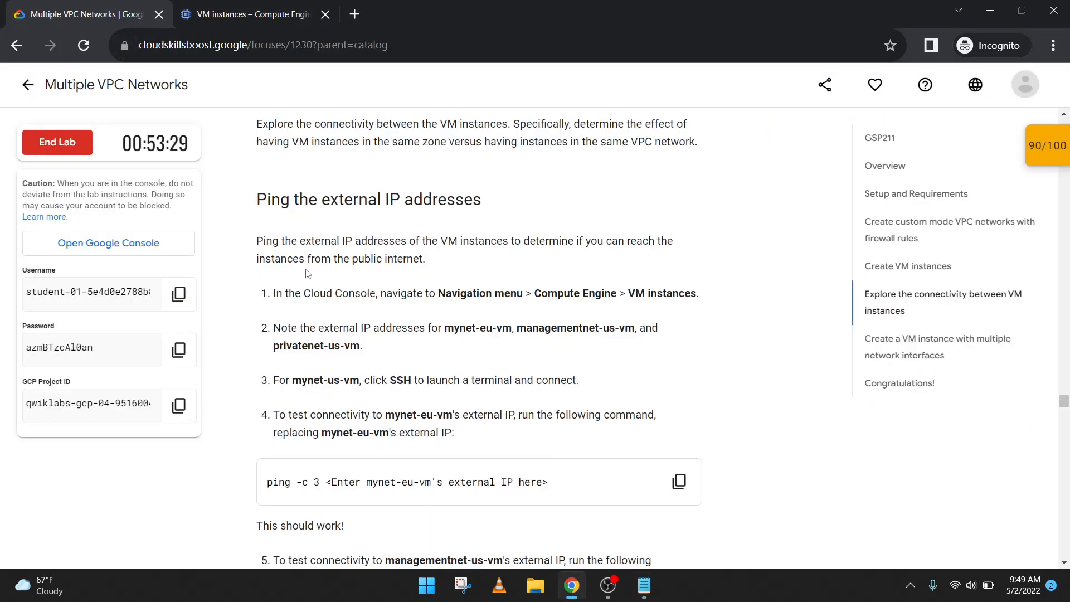
pyautogui.click(260, 9)
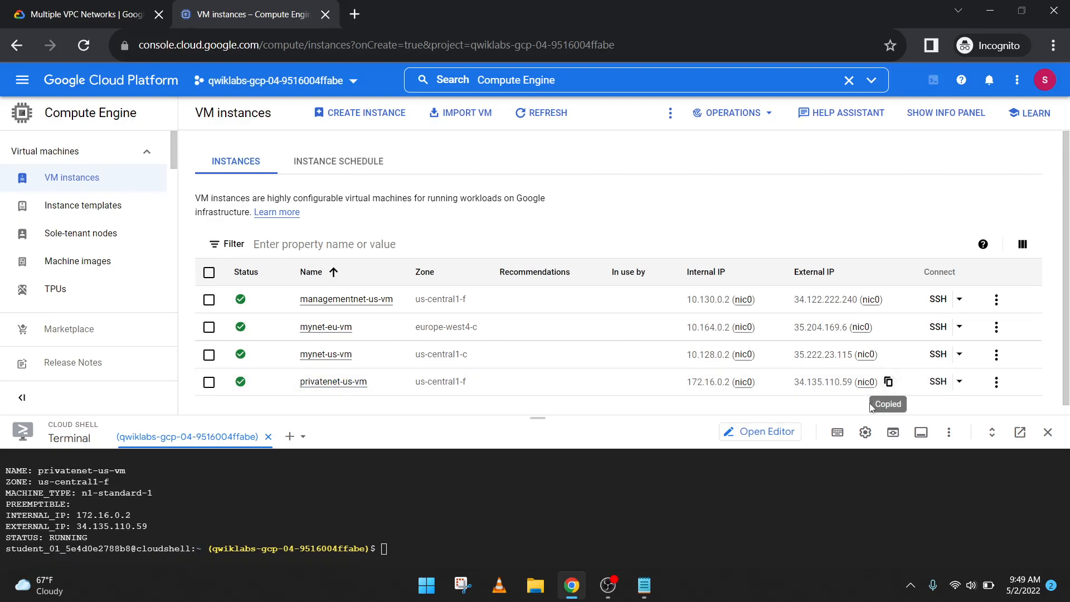
pyautogui.hotkey('alt', 'Tab')
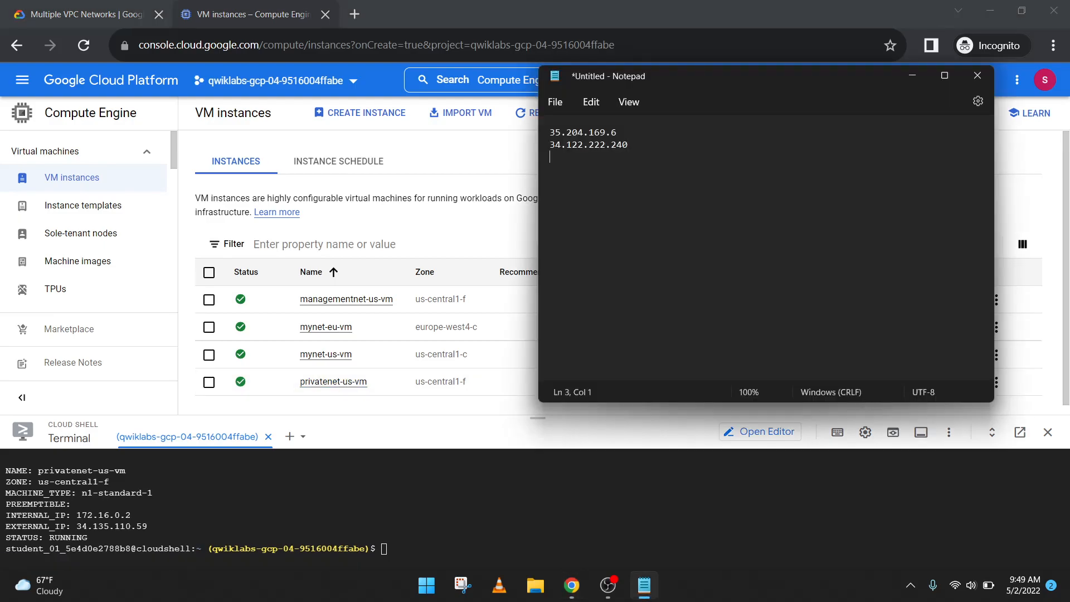
pyautogui.hotkey('ctrl', 'v')
# - Check the lab's next instruction, open an SSH-in-browser session to mynet-us-vm and move its window aside
pyautogui.click(106, 6)
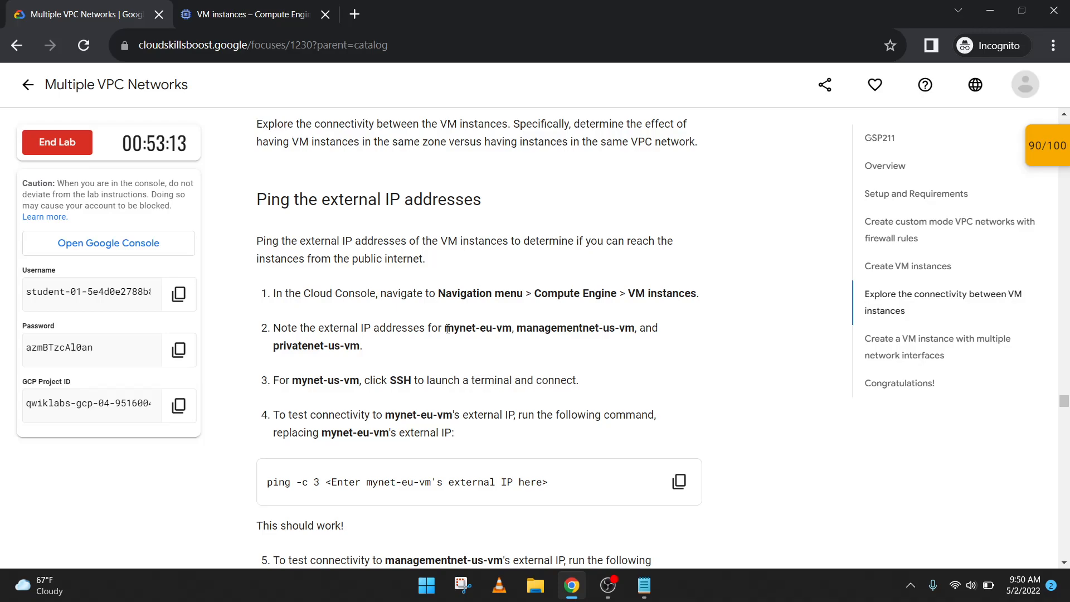
pyautogui.moveTo(443, 331); pyautogui.dragTo(361, 347)
pyautogui.click(254, 14)
pyautogui.click(83, 14)
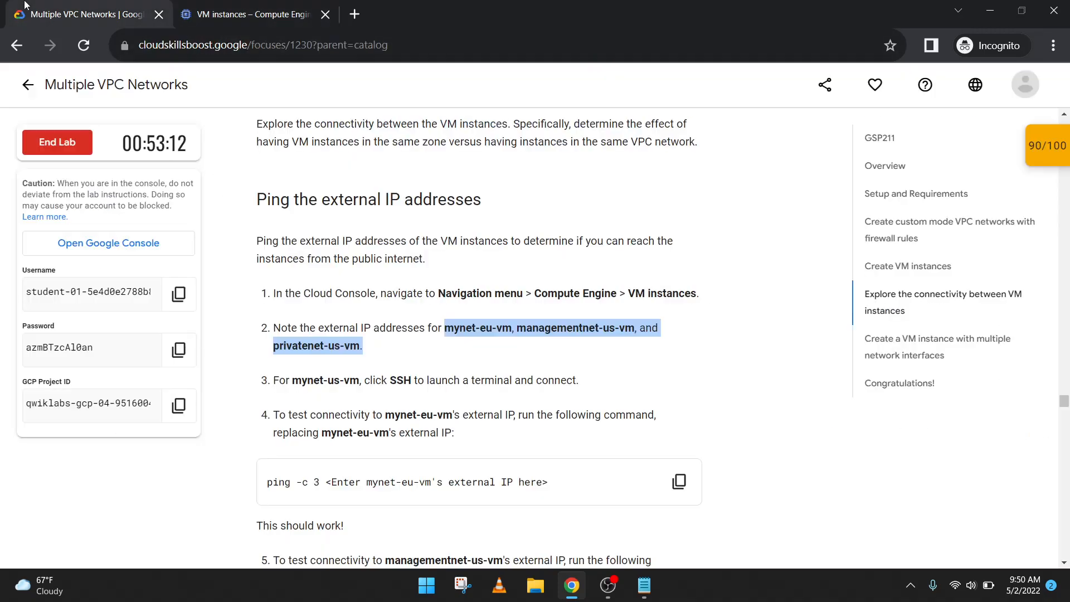
pyautogui.click(372, 378)
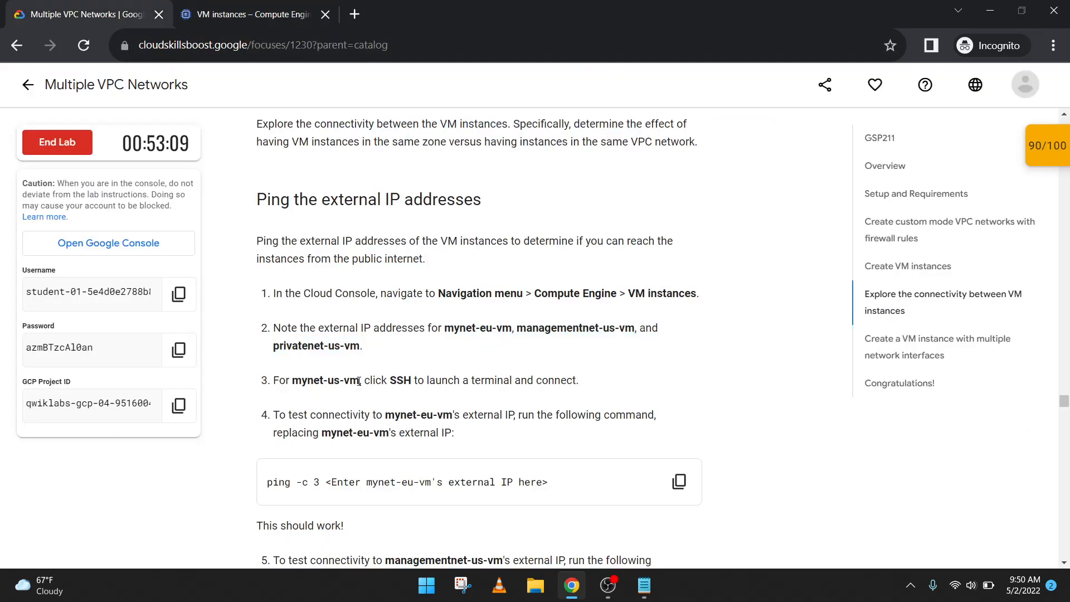
pyautogui.click(184, 8)
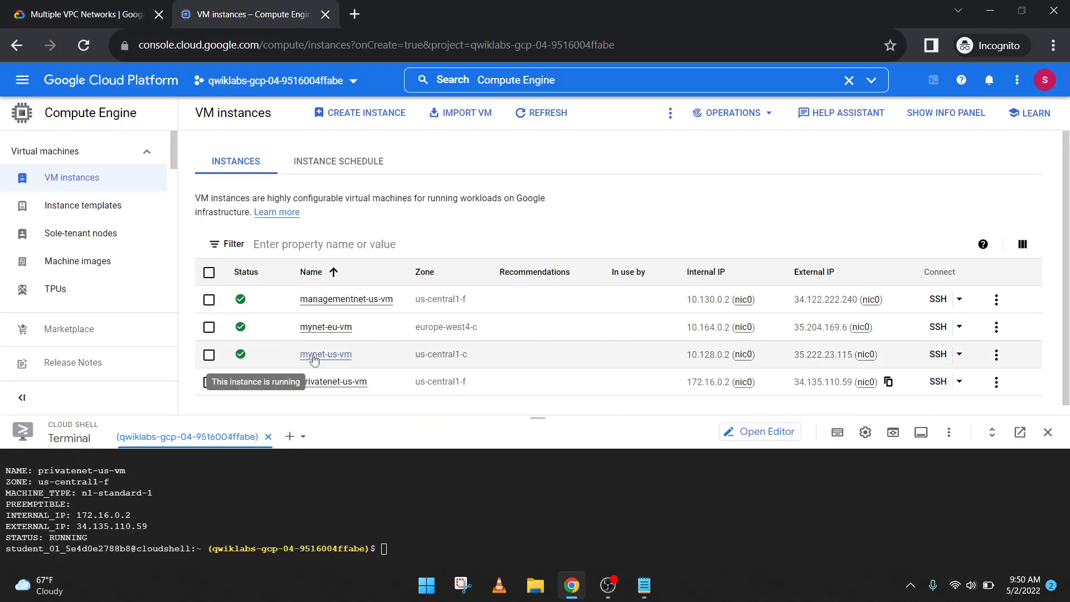
pyautogui.click(76, 4)
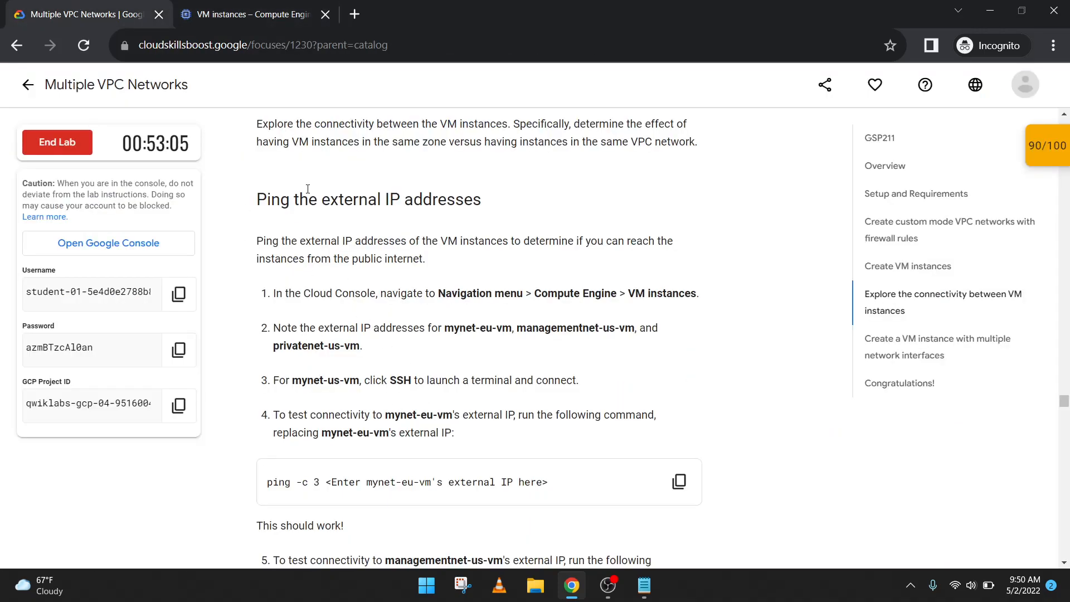
pyautogui.click(282, 6)
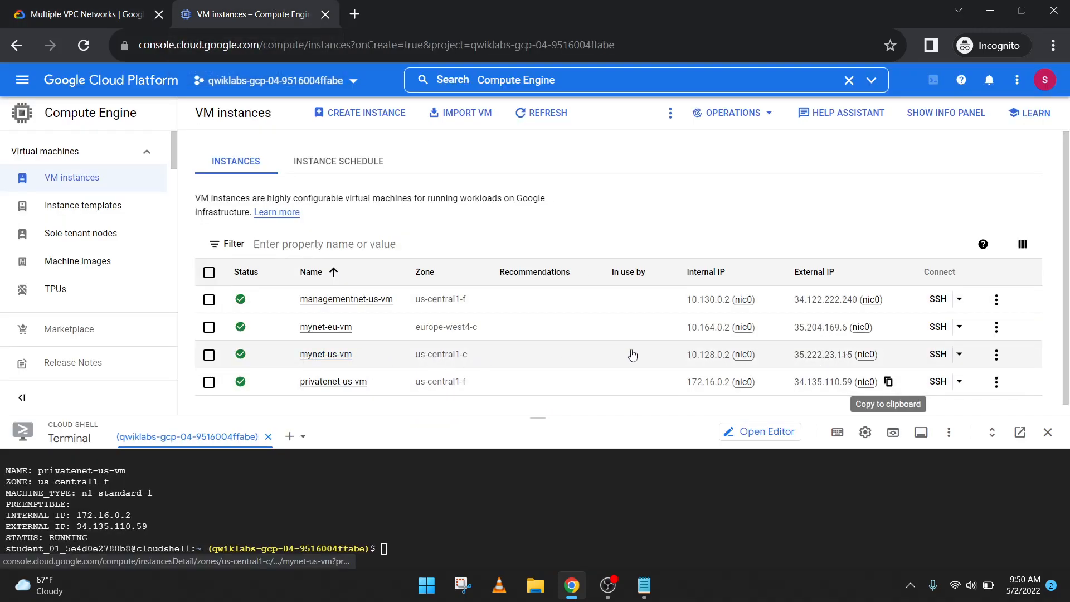
pyautogui.click(937, 361)
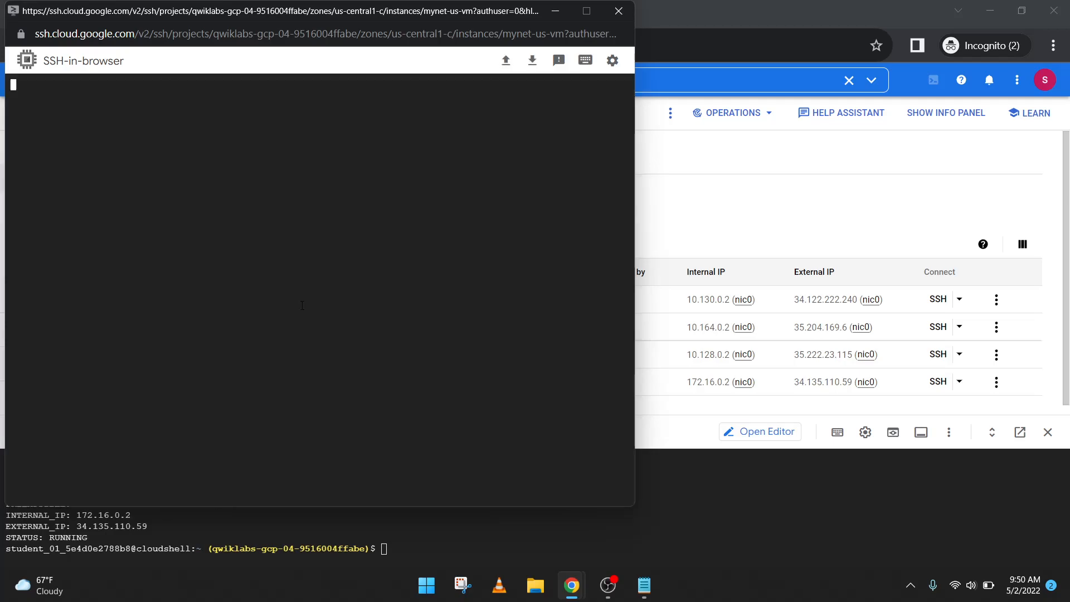
pyautogui.moveTo(263, 15); pyautogui.dragTo(598, 14)
# - Copy the lab's ping command template for mynet-eu-vm's external IP into the mynet-us-vm SSH terminal
pyautogui.click(129, 4)
pyautogui.click(130, 4)
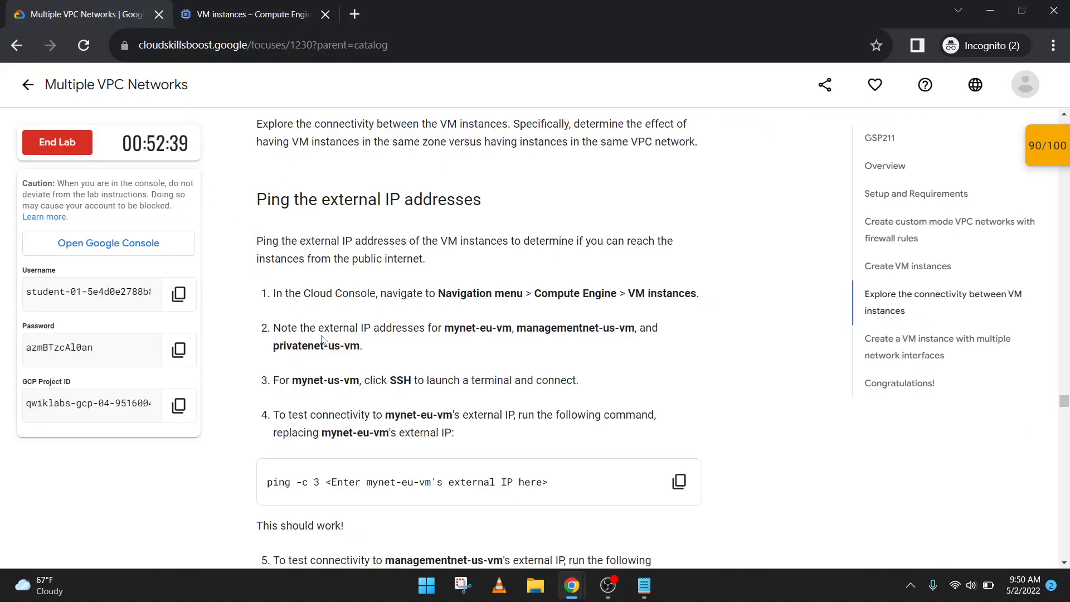
pyautogui.scroll(-1, 346, 351)
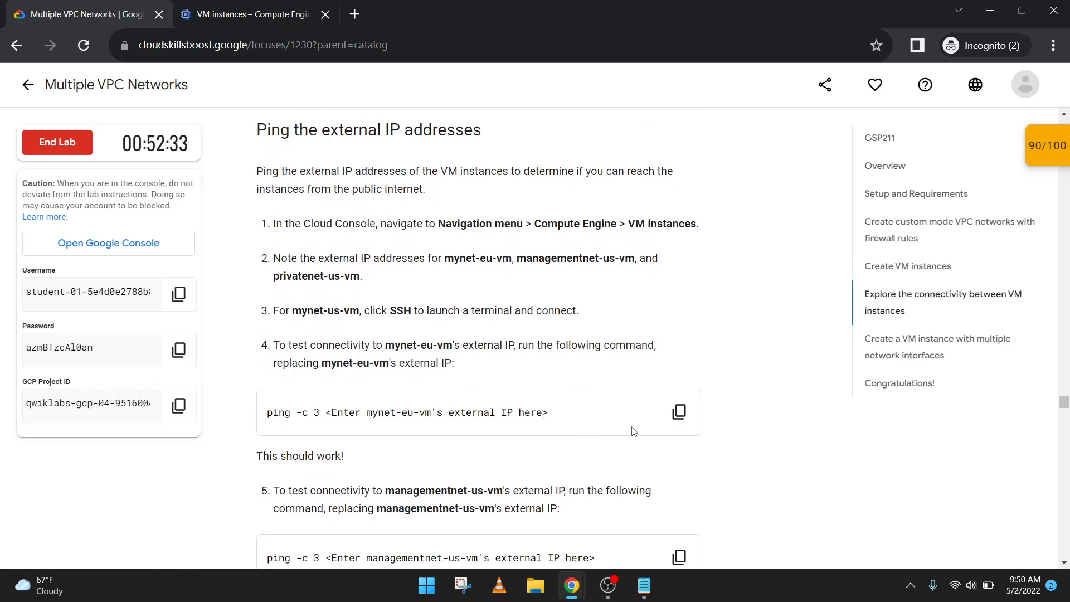
pyautogui.click(668, 420)
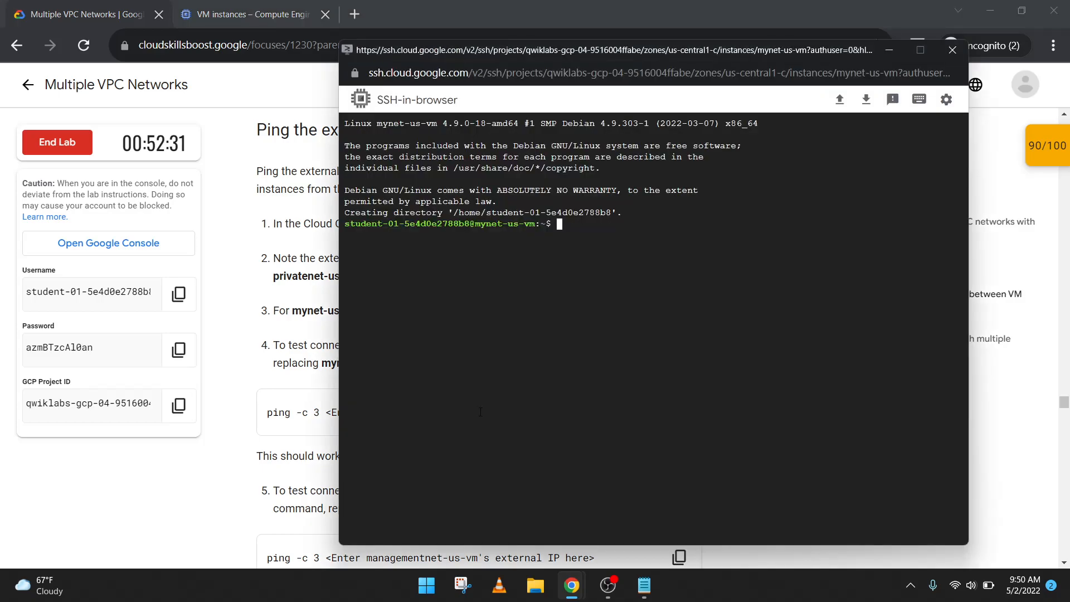
pyautogui.hotkey('ctrl', 'v')
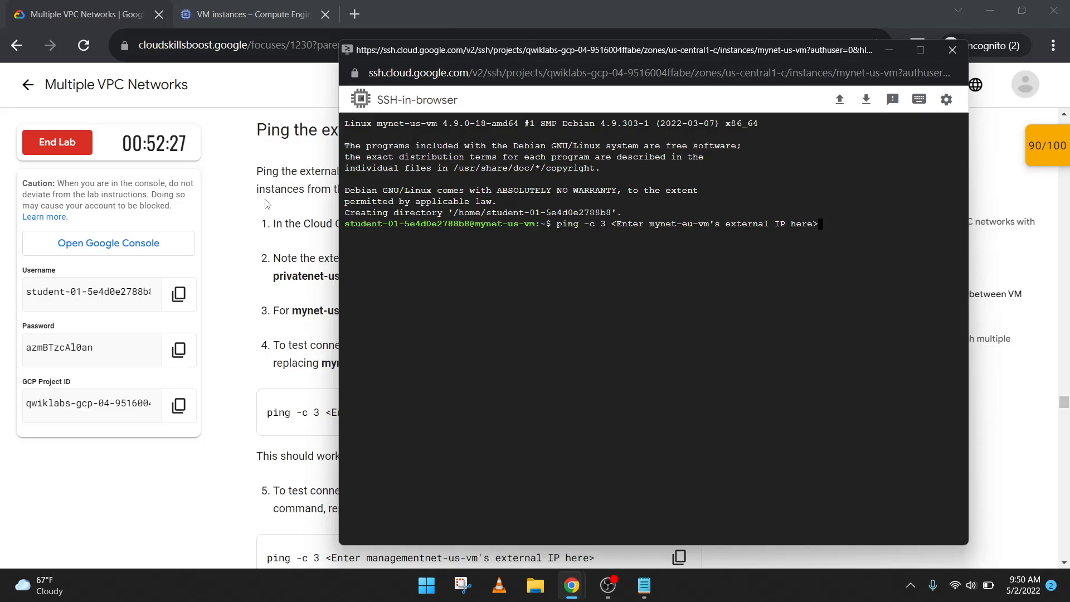
# - Copy mynet-eu-vm's external IP address from the VM instances list
pyautogui.click(297, 247)
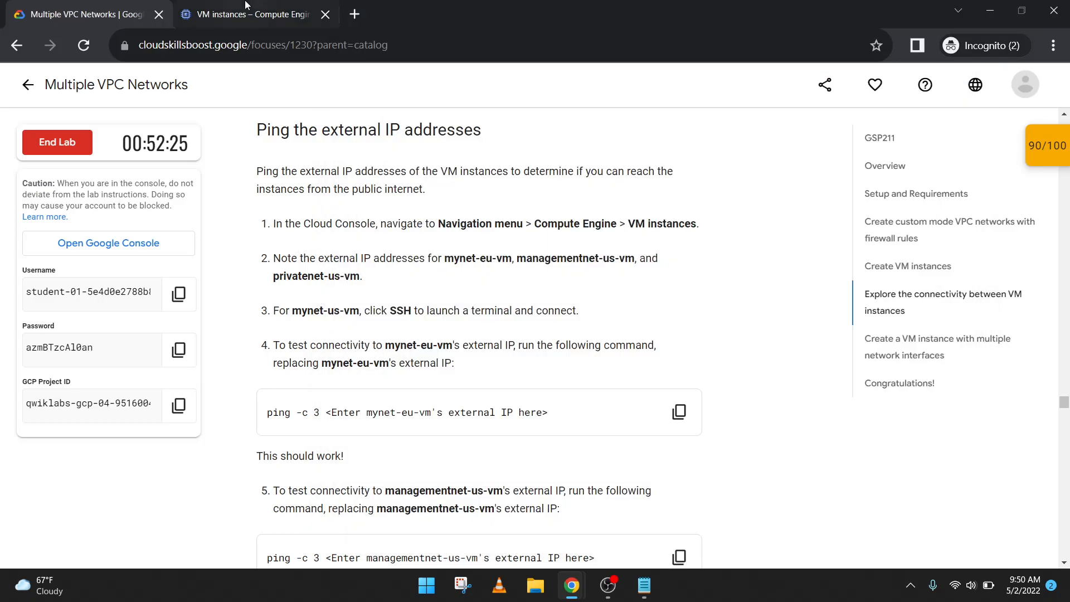
pyautogui.click(284, 15)
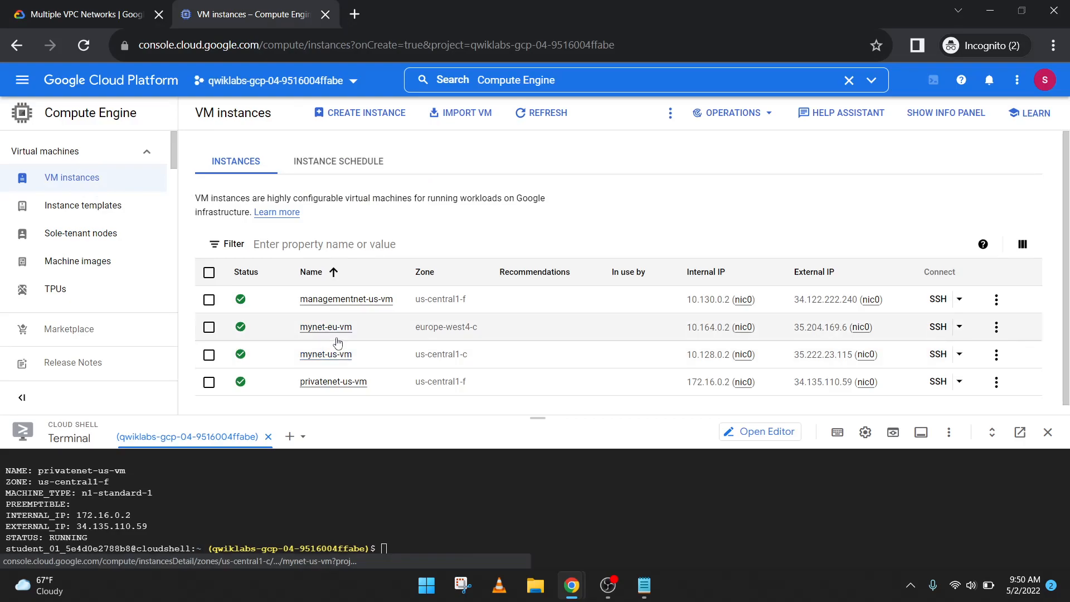
pyautogui.click(4, 3)
pyautogui.click(251, 14)
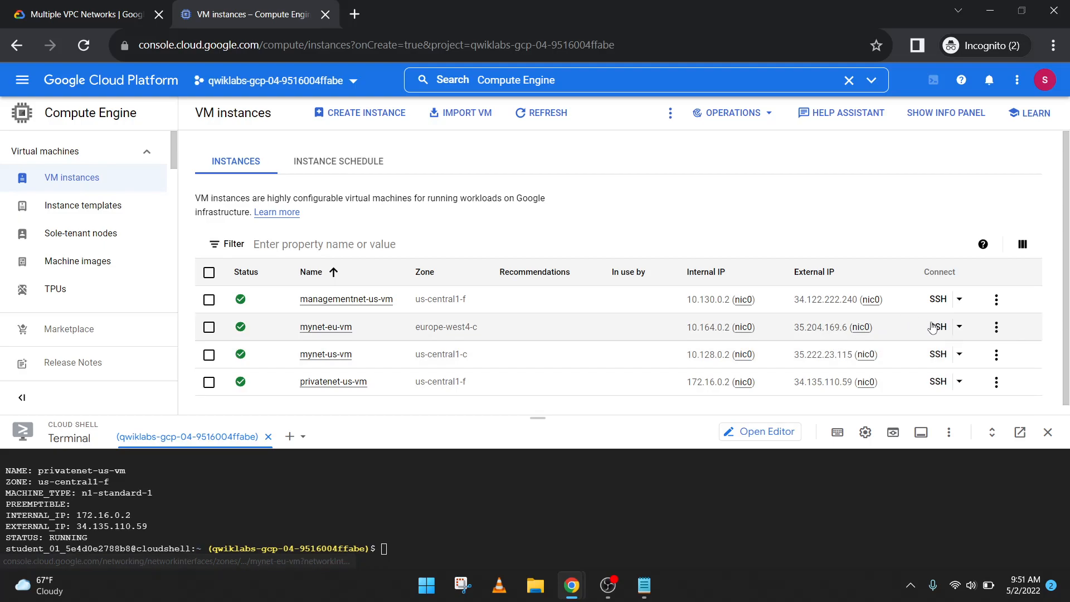
pyautogui.click(884, 327)
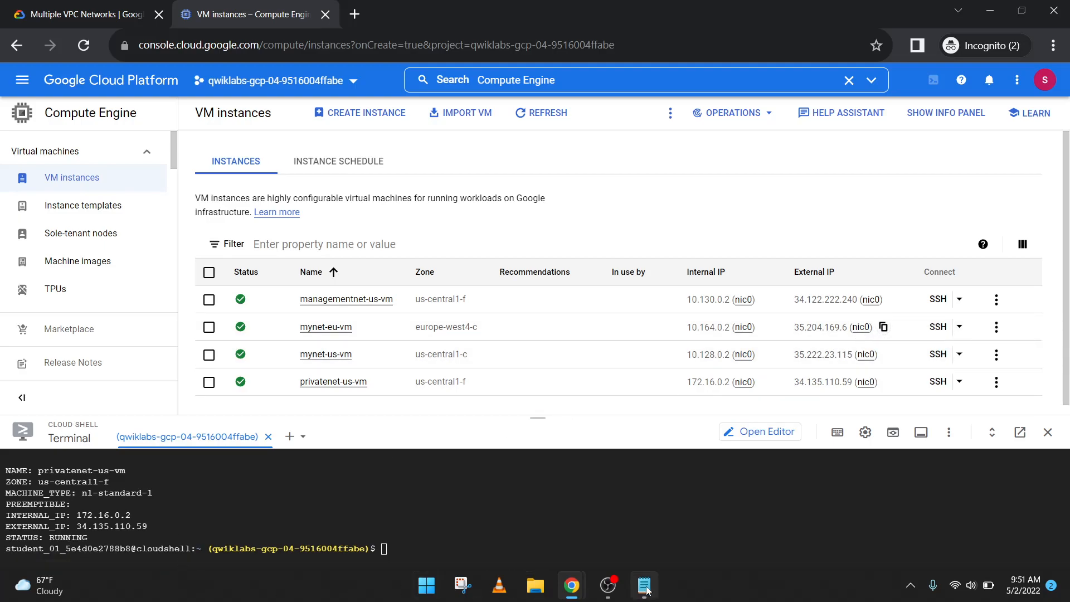
# - Replace the placeholder in the SSH terminal's ping command with the copied IP and run ping -c 3 35.204.169.6
pyautogui.hotkey('alt', 'Tab')
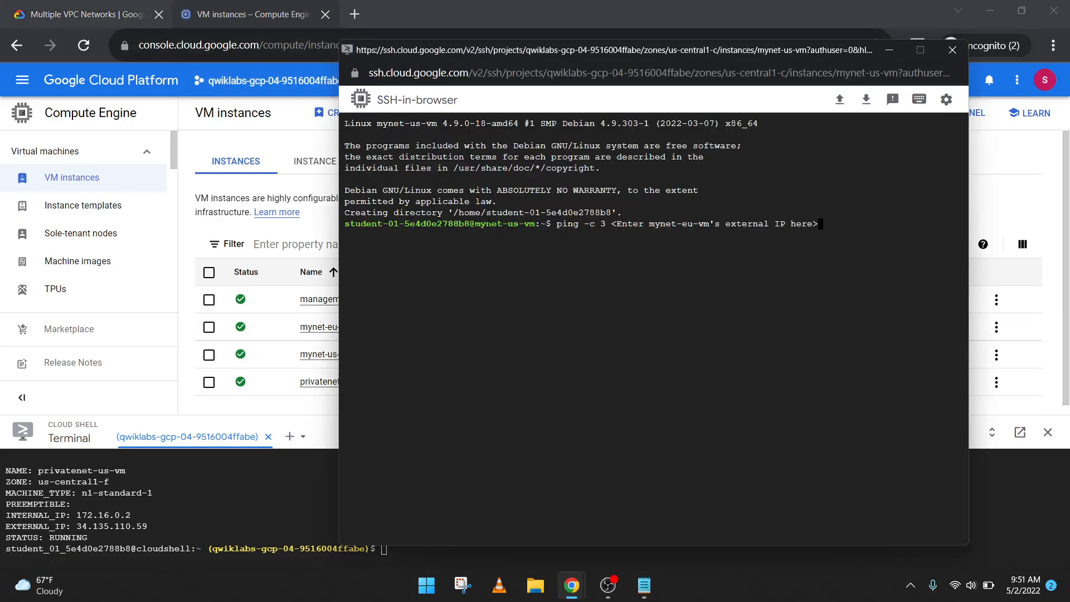
pyautogui.press('BackSpace')
pyautogui.press('BackSpace')
pyautogui.press('BackSpace')
pyautogui.press('BackSpace')
pyautogui.press('BackSpace')
pyautogui.press('BackSpace')
pyautogui.press('BackSpace')
pyautogui.press('BackSpace')
pyautogui.press('BackSpace')
pyautogui.press('BackSpace')
pyautogui.press('BackSpace')
pyautogui.press('BackSpace')
pyautogui.press('BackSpace')
pyautogui.press('BackSpace')
pyautogui.press('BackSpace')
pyautogui.press('BackSpace')
pyautogui.press('BackSpace')
pyautogui.press('BackSpace')
pyautogui.press('BackSpace')
pyautogui.press('BackSpace')
pyautogui.press('BackSpace')
pyautogui.press('BackSpace')
pyautogui.press('BackSpace')
pyautogui.press('BackSpace')
pyautogui.press('BackSpace')
pyautogui.press('BackSpace')
pyautogui.press('BackSpace')
pyautogui.press('BackSpace')
pyautogui.press('BackSpace')
pyautogui.press('BackSpace')
pyautogui.press('BackSpace')
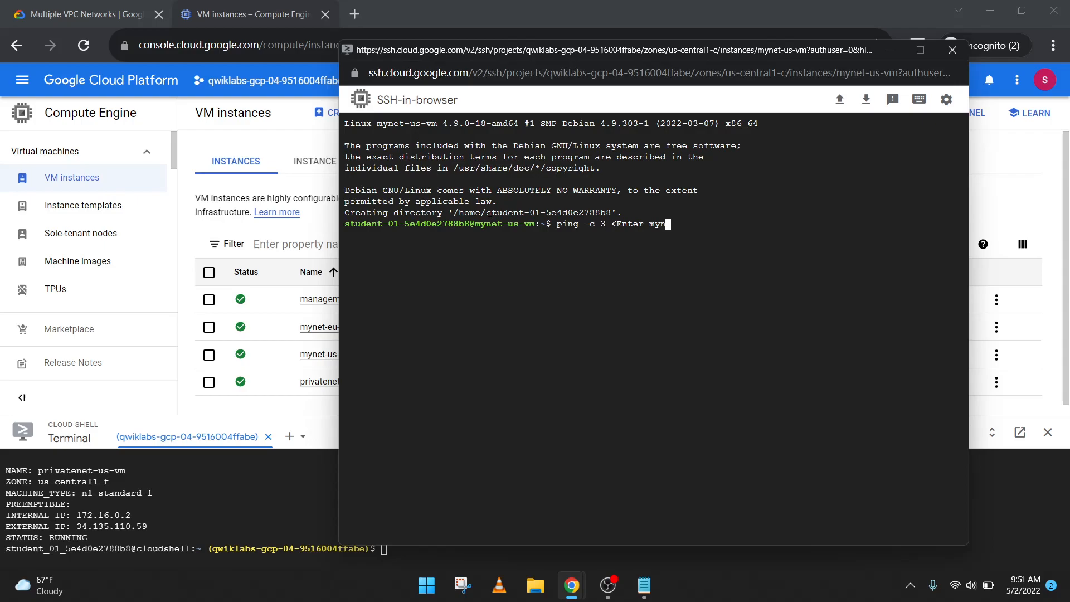
pyautogui.press('BackSpace')
pyautogui.press('BackSpace')
pyautogui.press('BackSpace')
pyautogui.press('BackSpace')
pyautogui.press('BackSpace')
pyautogui.press('BackSpace')
pyautogui.press('BackSpace')
pyautogui.hotkey('ctrl', 'v')
pyautogui.press('Return')
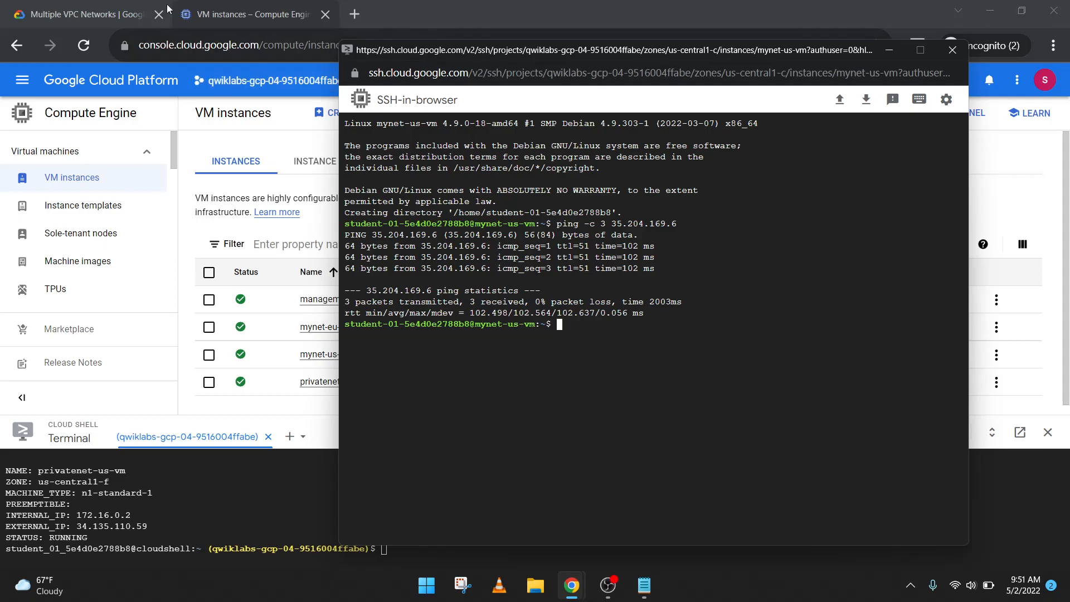
# - Review the lab's remaining external IP ping tests and the instructions for pinging the internal IP addresses
pyautogui.click(83, 14)
pyautogui.scroll(-3, 381, 358)
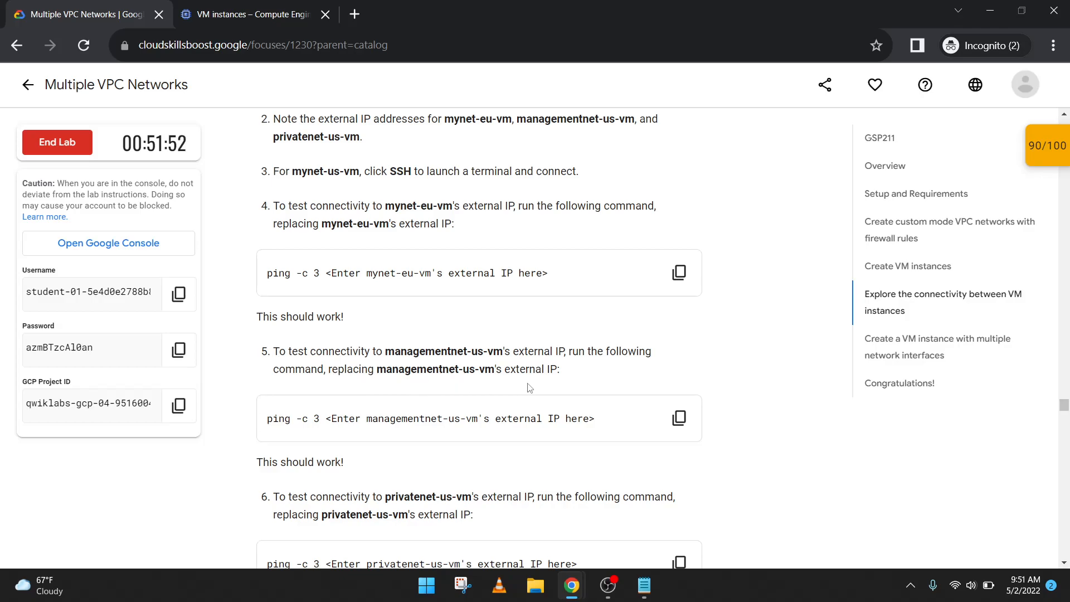
pyautogui.scroll(-3, 529, 387)
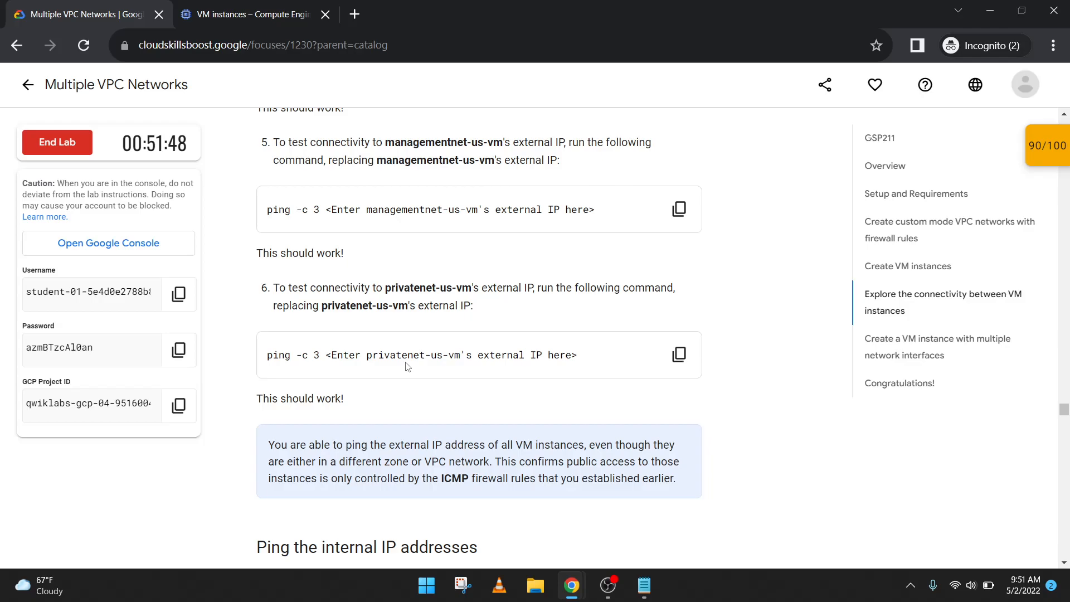
pyautogui.scroll(-1, 407, 366)
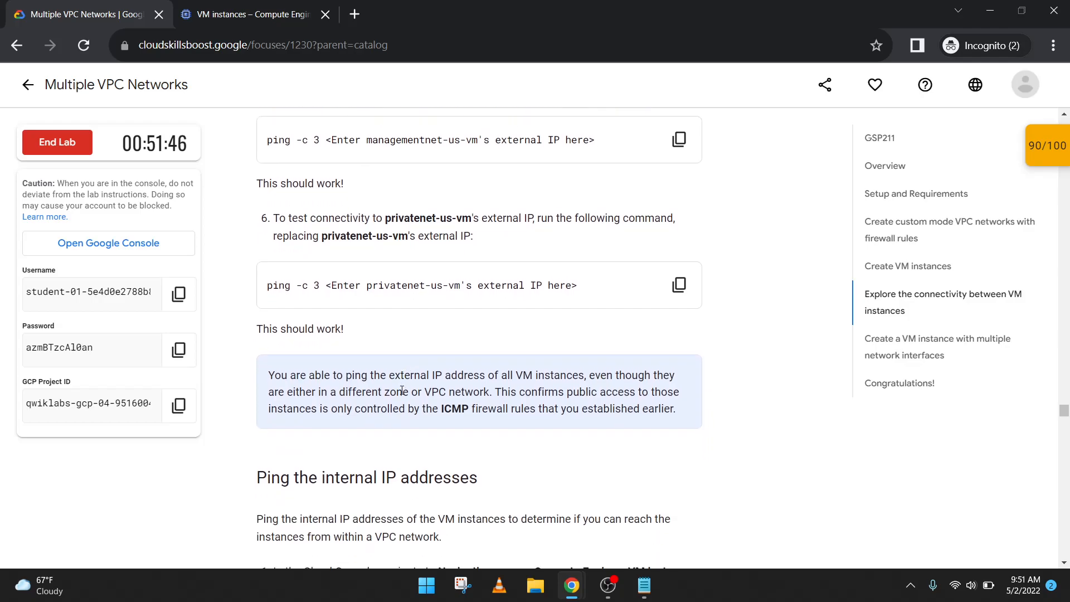
pyautogui.scroll(-1, 402, 389)
pyautogui.scroll(3, 403, 394)
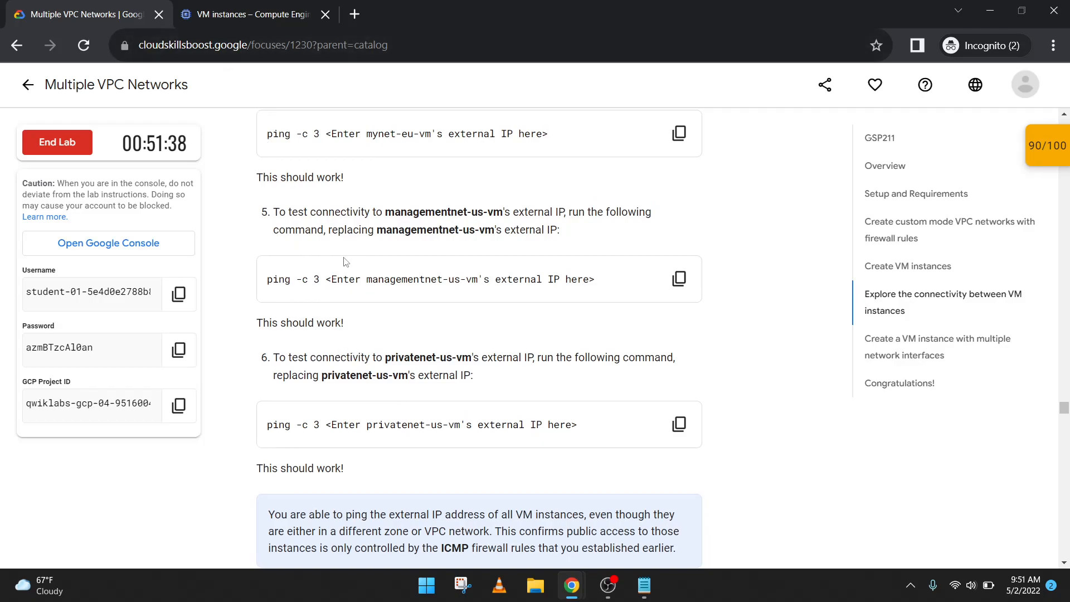
pyautogui.scroll(-1, 346, 262)
pyautogui.scroll(-2, 341, 370)
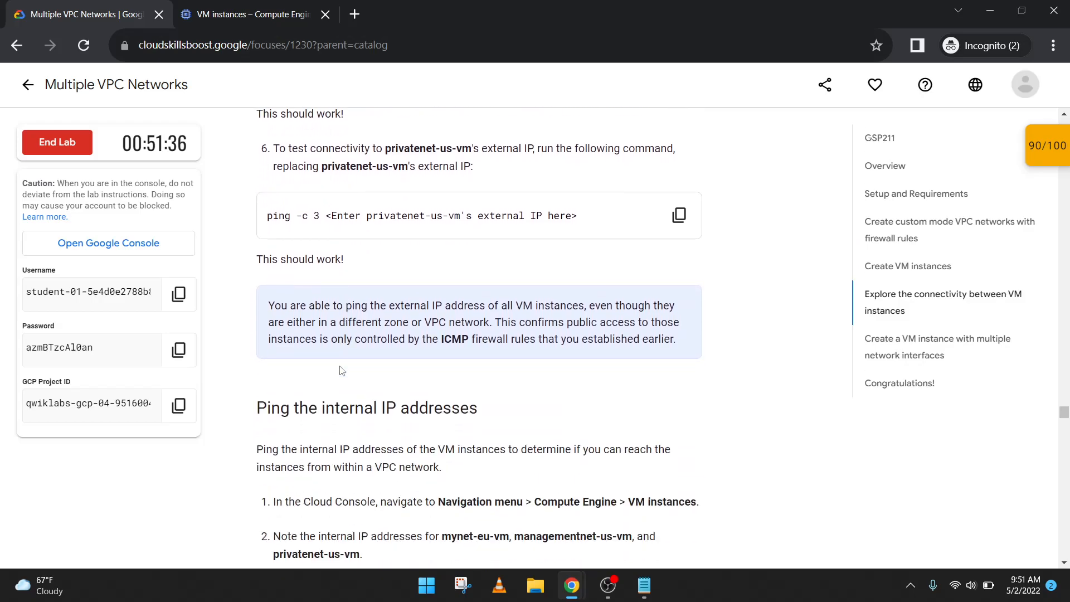
pyautogui.scroll(-3, 341, 371)
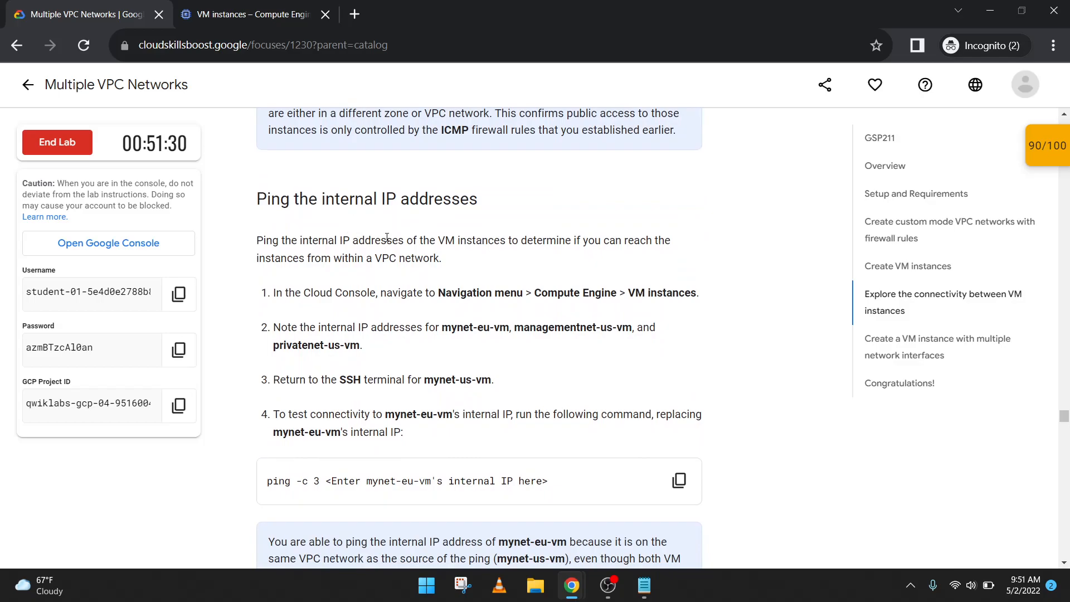
pyautogui.scroll(-1, 387, 238)
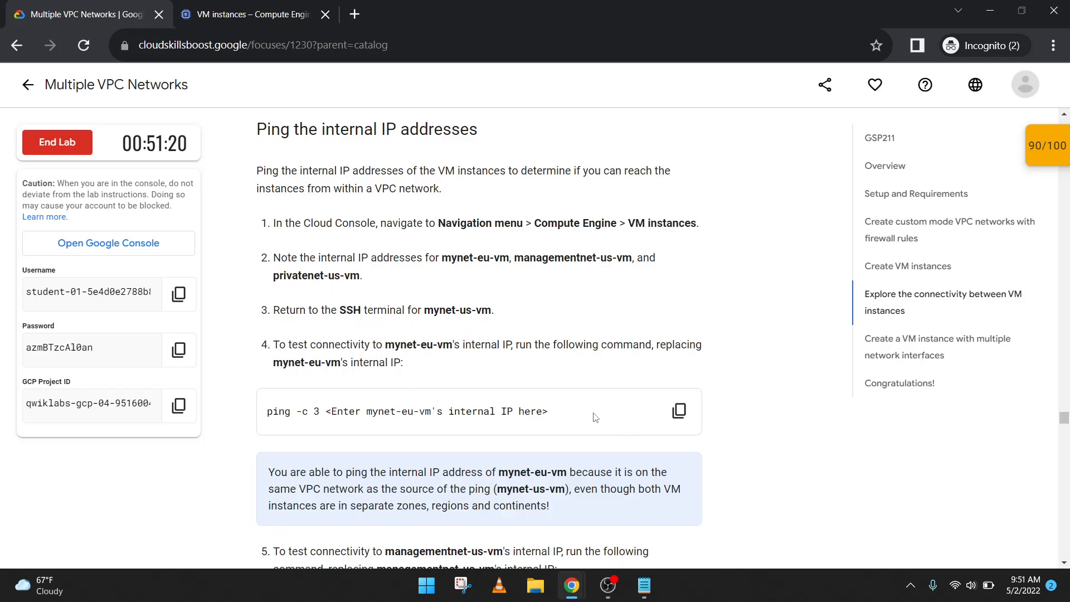
pyautogui.scroll(-2, 620, 385)
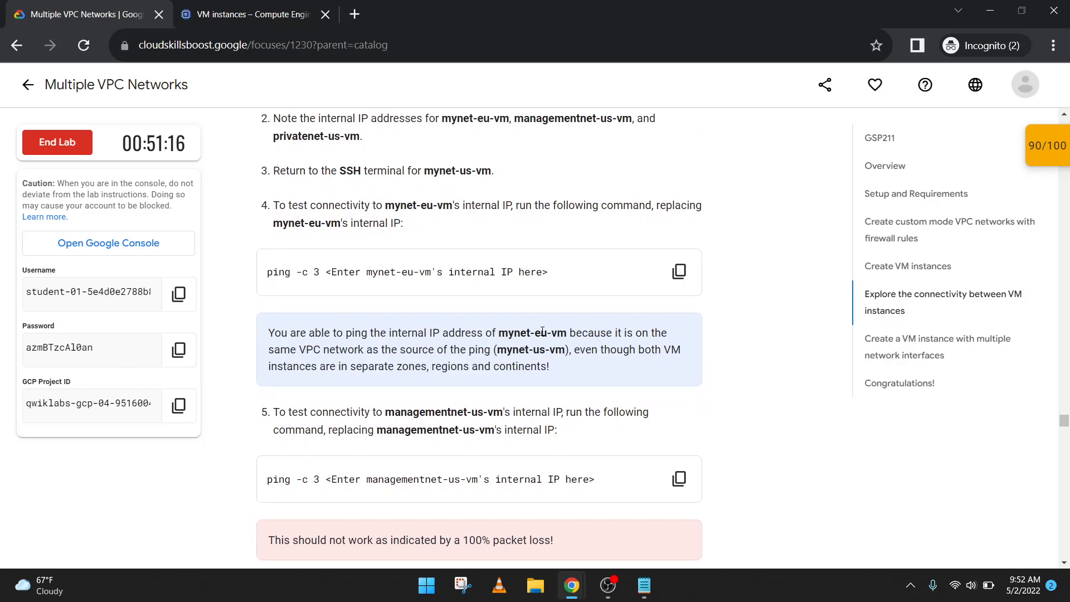
pyautogui.scroll(1, 543, 331)
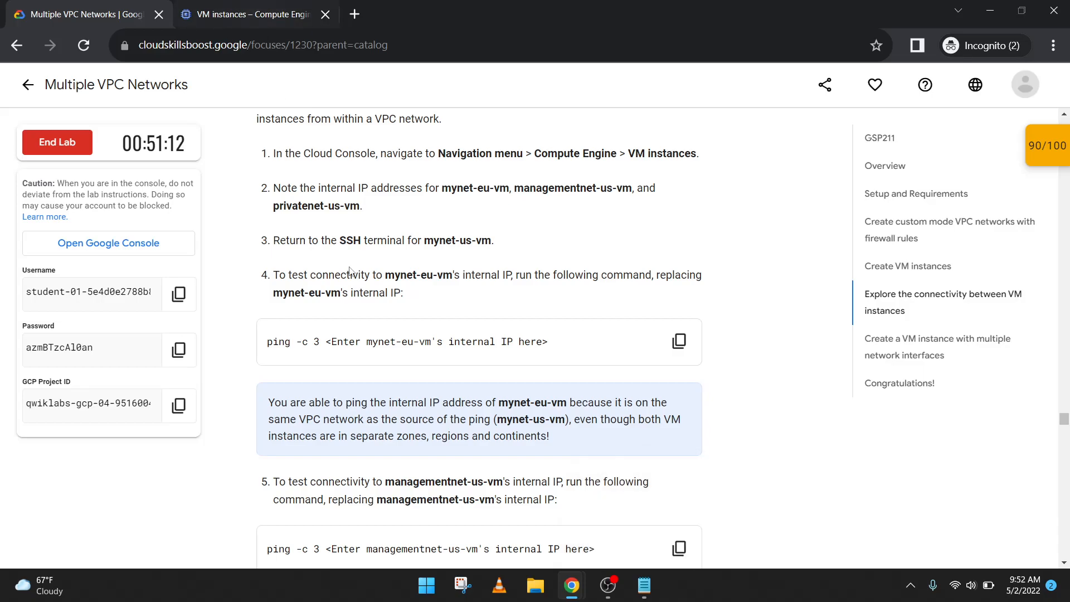
# - Run ping -c 3 35.204.169.6 again from mynet-us-vm, taking mynet-eu-vm's external IP from the Notepad note
pyautogui.hotkey('alt', 'Tab')
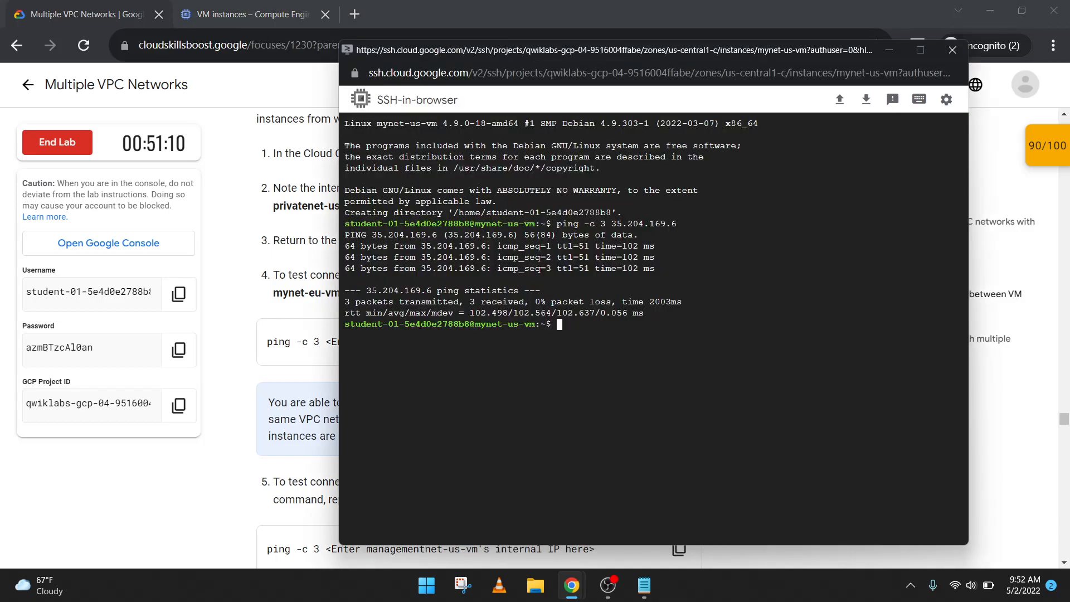
pyautogui.write('ping -c 3')
pyautogui.click(642, 594)
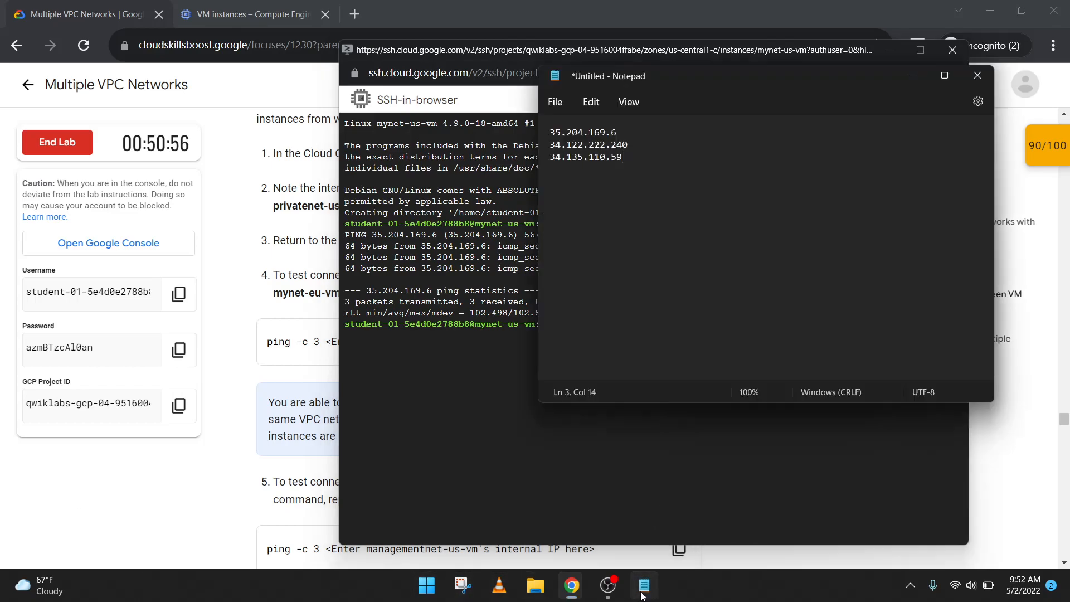
pyautogui.doubleClick(625, 137)
pyautogui.click(113, 6)
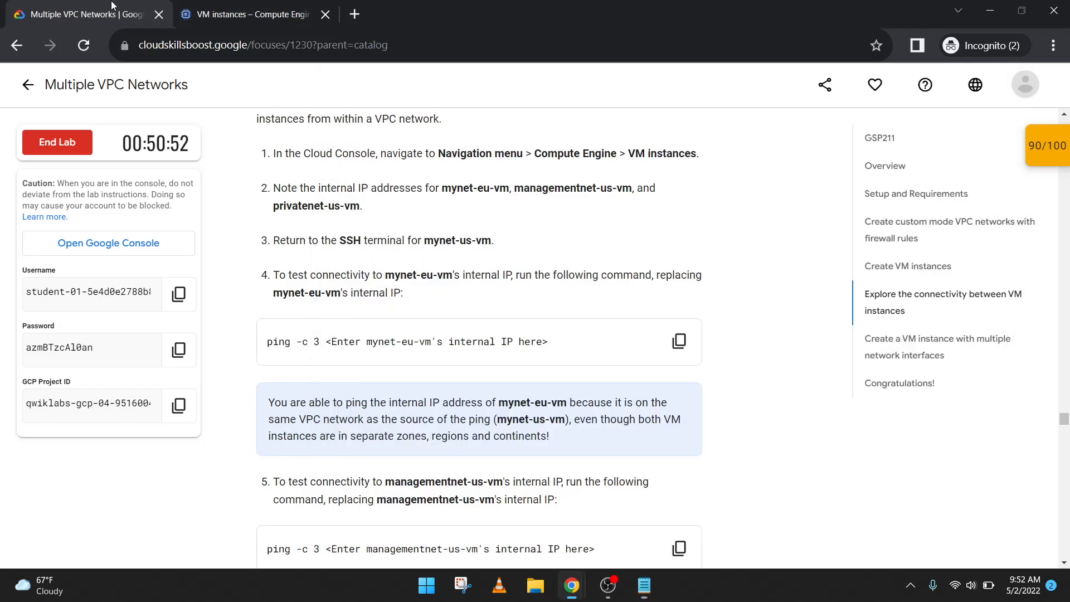
pyautogui.hotkey('alt', 'Tab')
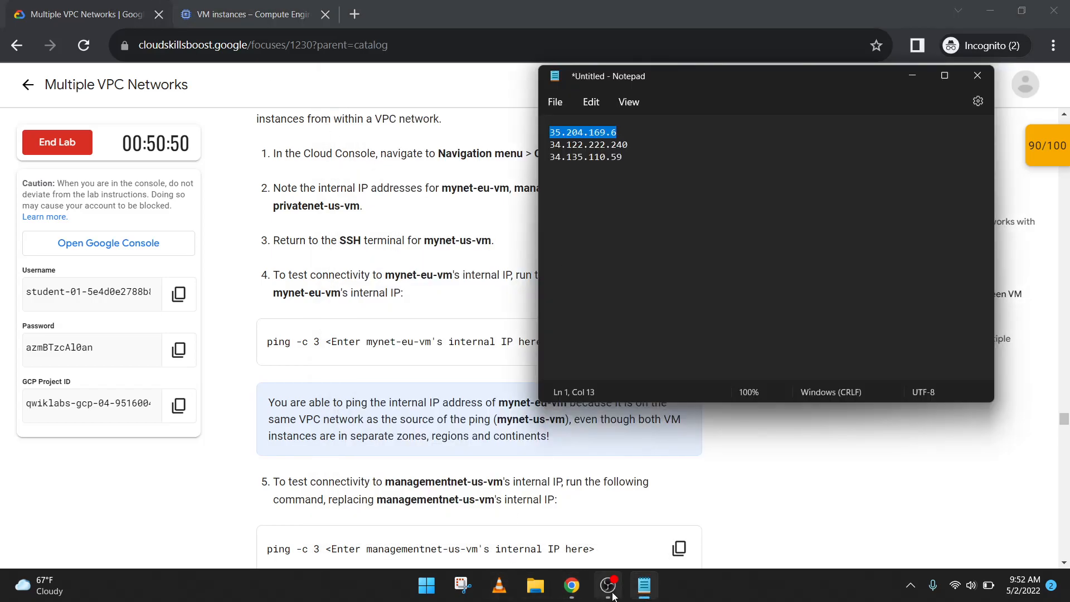
pyautogui.moveTo(571, 585)
pyautogui.click(624, 538)
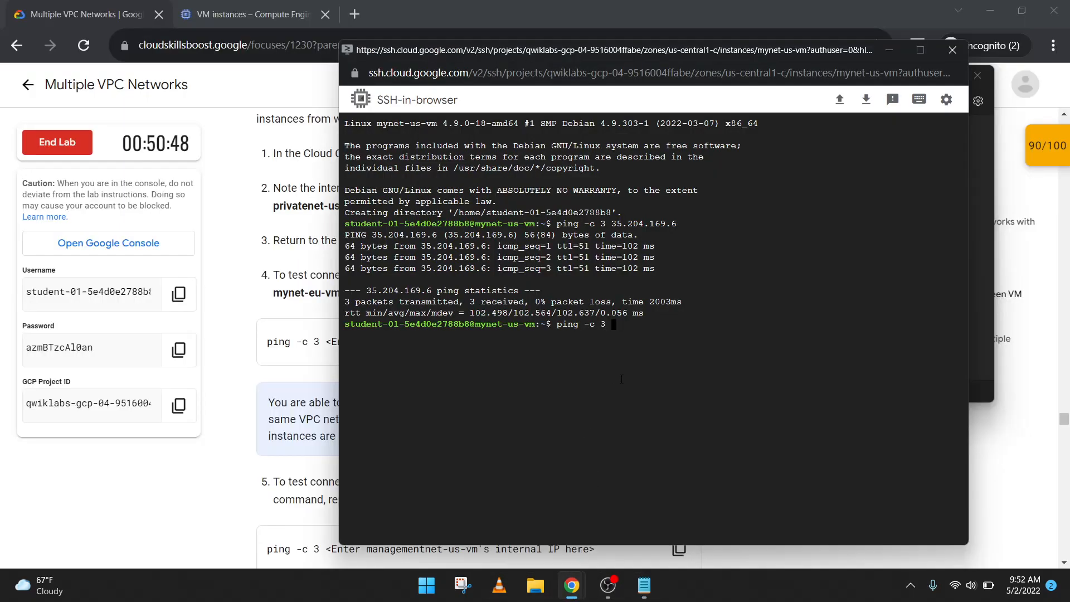
pyautogui.hotkey('ctrl', 'v')
pyautogui.press('Return')
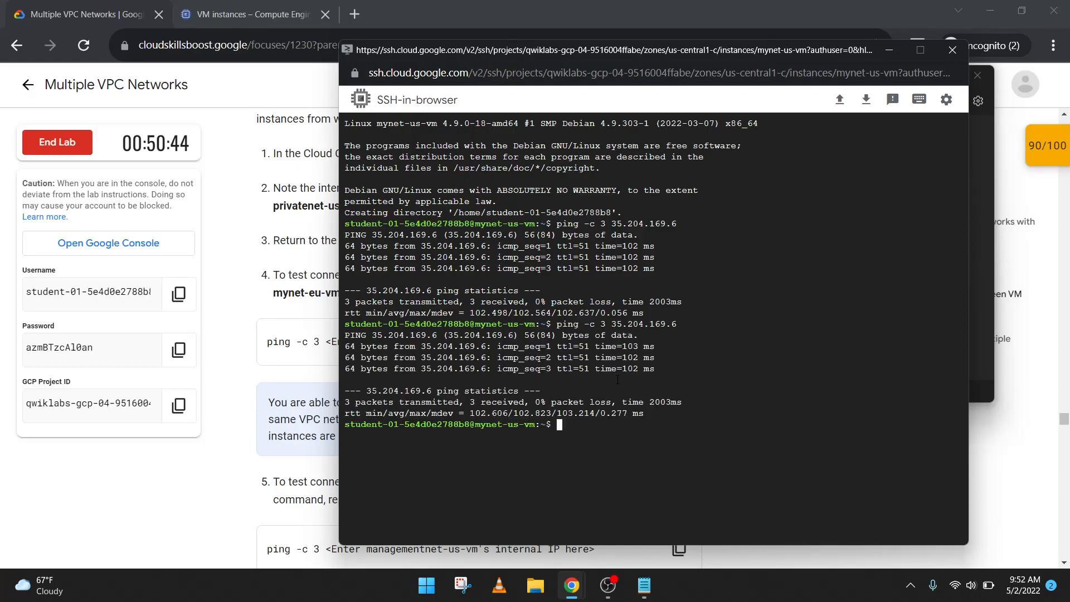
# - Ping managementnet-us-vm from the SSH terminal with ping -c 3 34.122.222.240, reusing the earlier command and the IP in Notepad
pyautogui.moveTo(606, 327); pyautogui.dragTo(556, 324)
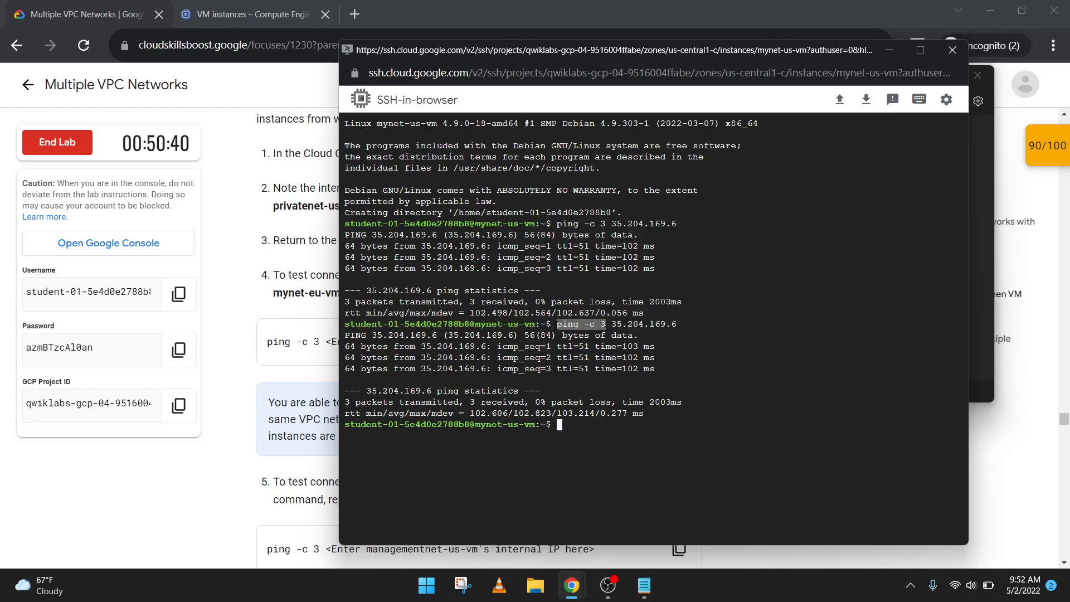
pyautogui.rightClick(591, 426)
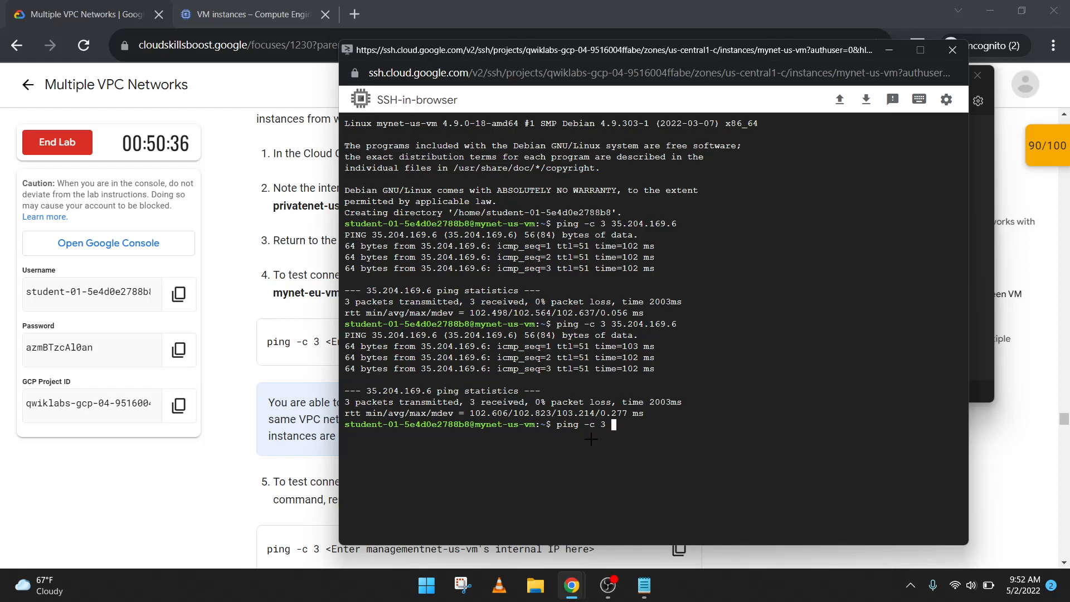
pyautogui.hotkey('alt', 'Tab')
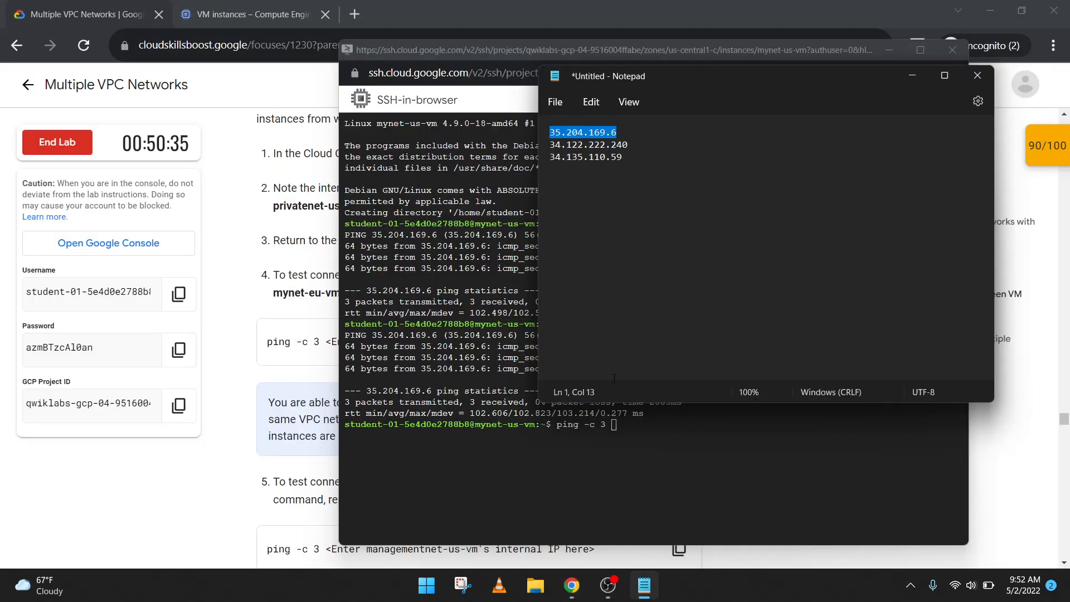
pyautogui.moveTo(628, 145); pyautogui.dragTo(548, 149)
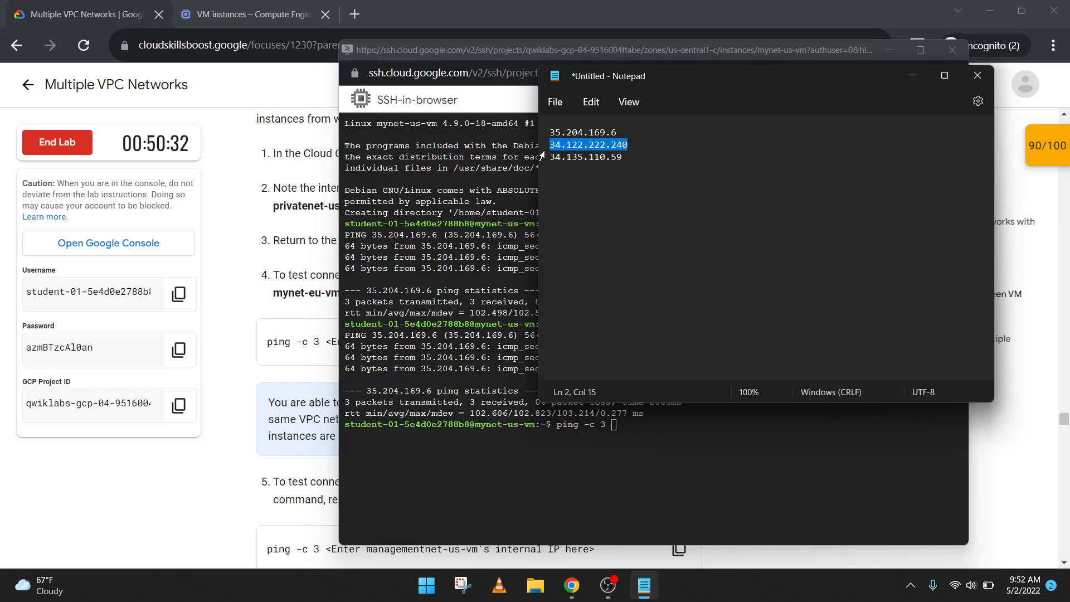
pyautogui.hotkey('ctrl', 'c')
pyautogui.click(627, 462)
pyautogui.hotkey('ctrl', 'v')
pyautogui.press('Return')
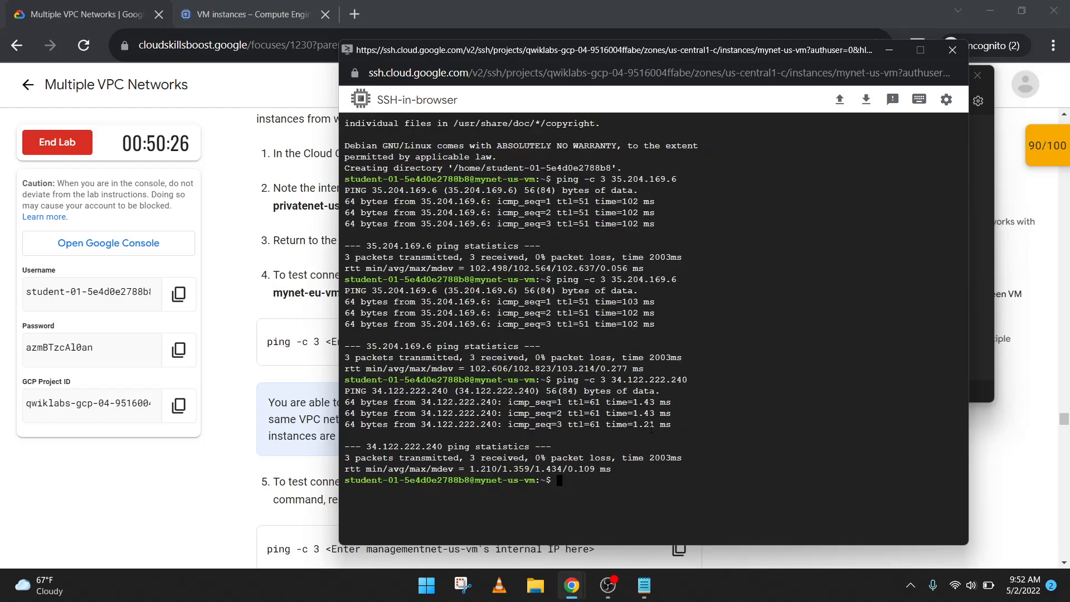
# - Change the previous ping command to privatenet-us-vm's external IP from Notepad and run ping -c 3 34.135.110.59
pyautogui.press('Up')
pyautogui.press('BackSpace')
pyautogui.press('BackSpace')
pyautogui.press('BackSpace')
pyautogui.press('BackSpace')
pyautogui.press('BackSpace')
pyautogui.press('BackSpace')
pyautogui.press('BackSpace')
pyautogui.press('BackSpace')
pyautogui.press('BackSpace')
pyautogui.press('BackSpace')
pyautogui.press('BackSpace')
pyautogui.press('BackSpace')
pyautogui.press('BackSpace')
pyautogui.press('BackSpace')
pyautogui.click(644, 585)
pyautogui.moveTo(641, 163); pyautogui.dragTo(550, 157)
pyautogui.hotkey('ctrl', 'c')
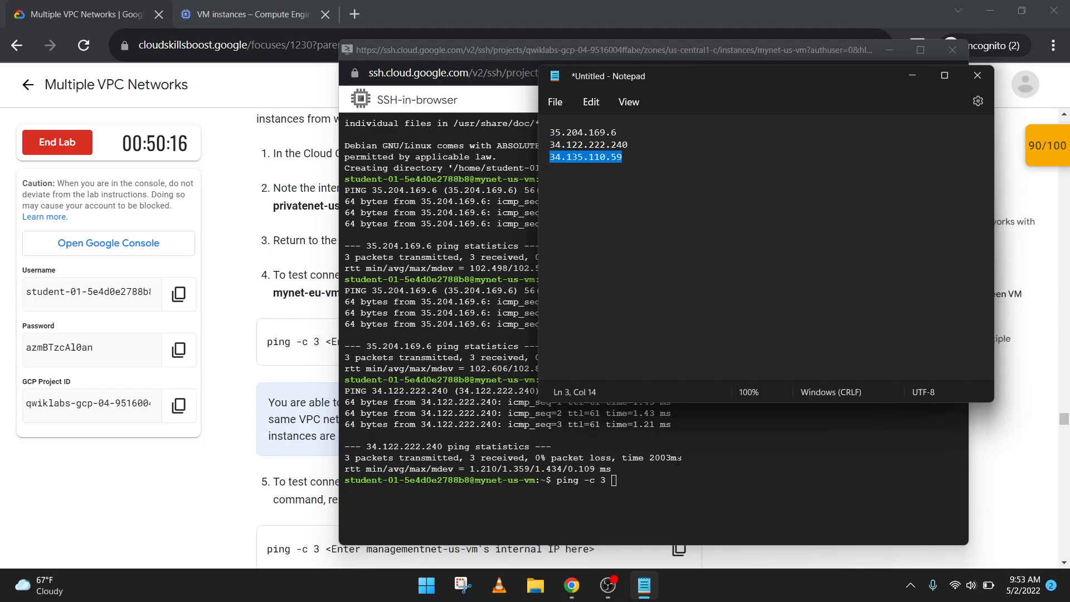
pyautogui.click(671, 474)
pyautogui.hotkey('ctrl', 'v')
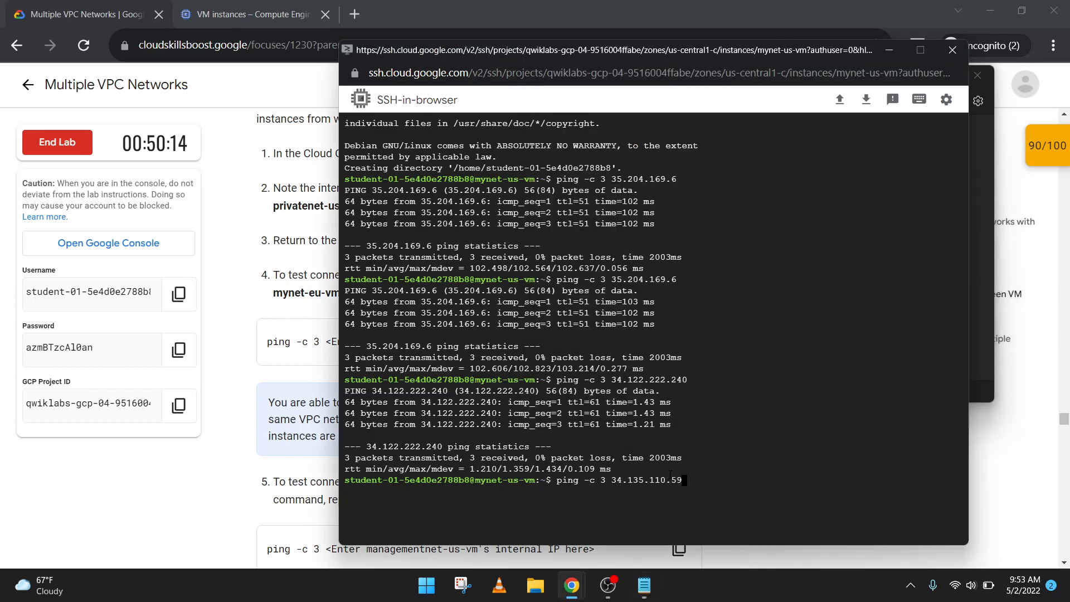
pyautogui.press('Return')
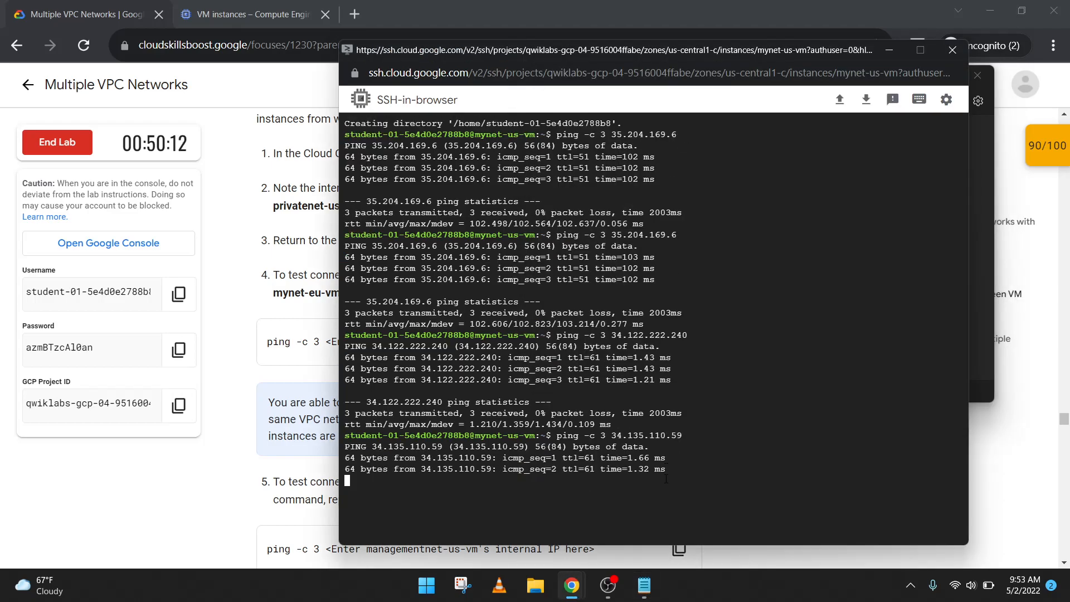
# - Replace the address in the recalled ping command with managementnet-us-vm's internal IP from the VM instances list and run ping -c 3 10.130.0.2
pyautogui.press('Up')
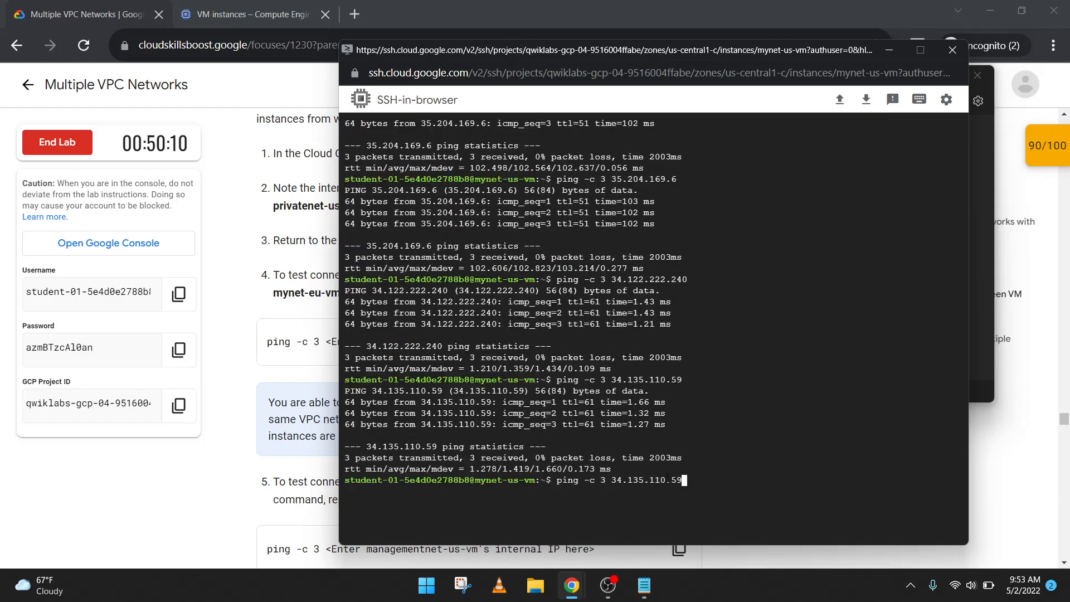
pyautogui.press('BackSpace')
pyautogui.press('BackSpace')
pyautogui.press('BackSpace')
pyautogui.press('BackSpace')
pyautogui.press('BackSpace')
pyautogui.press('BackSpace')
pyautogui.press('BackSpace')
pyautogui.press('BackSpace')
pyautogui.press('BackSpace')
pyautogui.press('BackSpace')
pyautogui.press('BackSpace')
pyautogui.press('BackSpace')
pyautogui.click(187, 8)
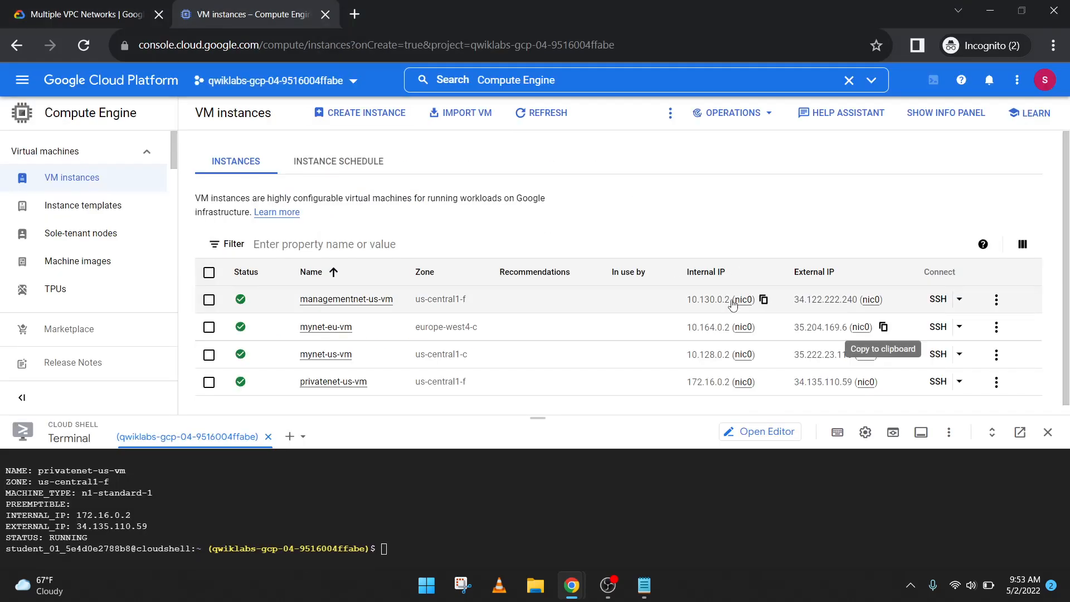
pyautogui.click(763, 299)
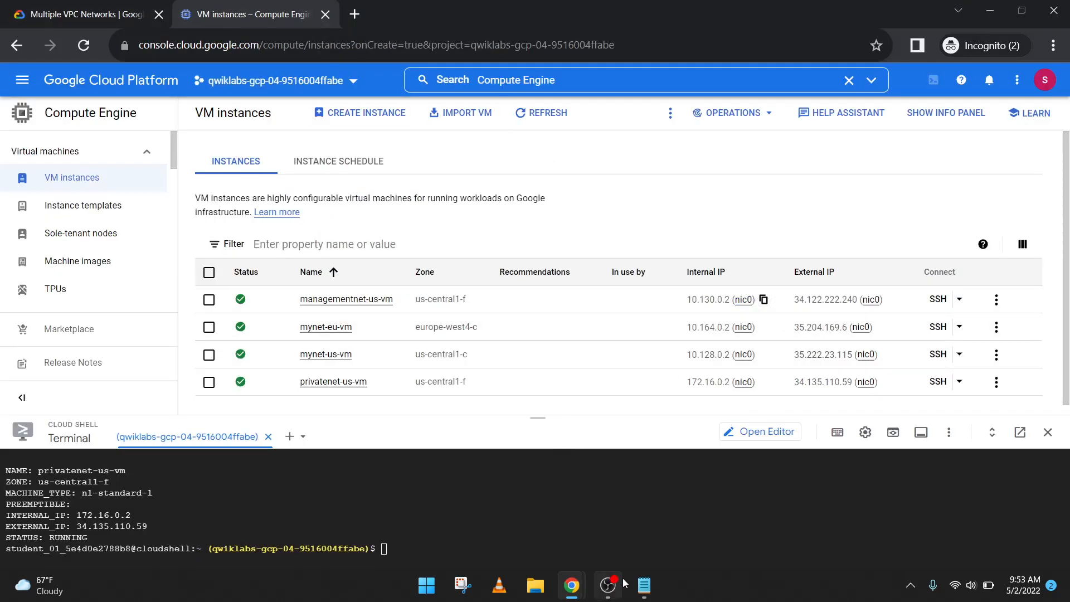
pyautogui.moveTo(571, 586)
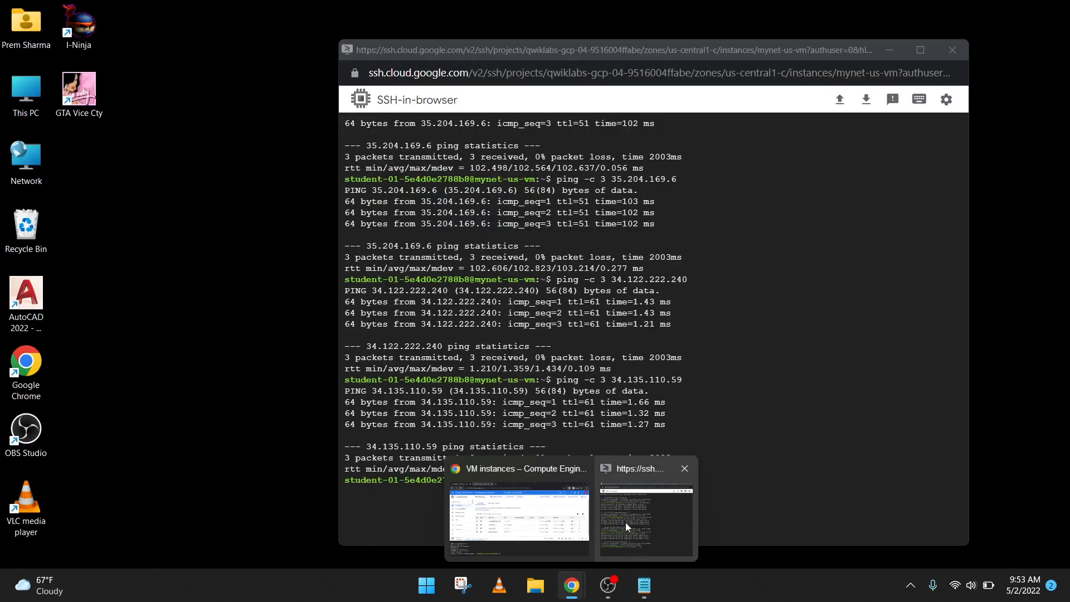
pyautogui.click(625, 522)
pyautogui.hotkey('ctrl', 'v')
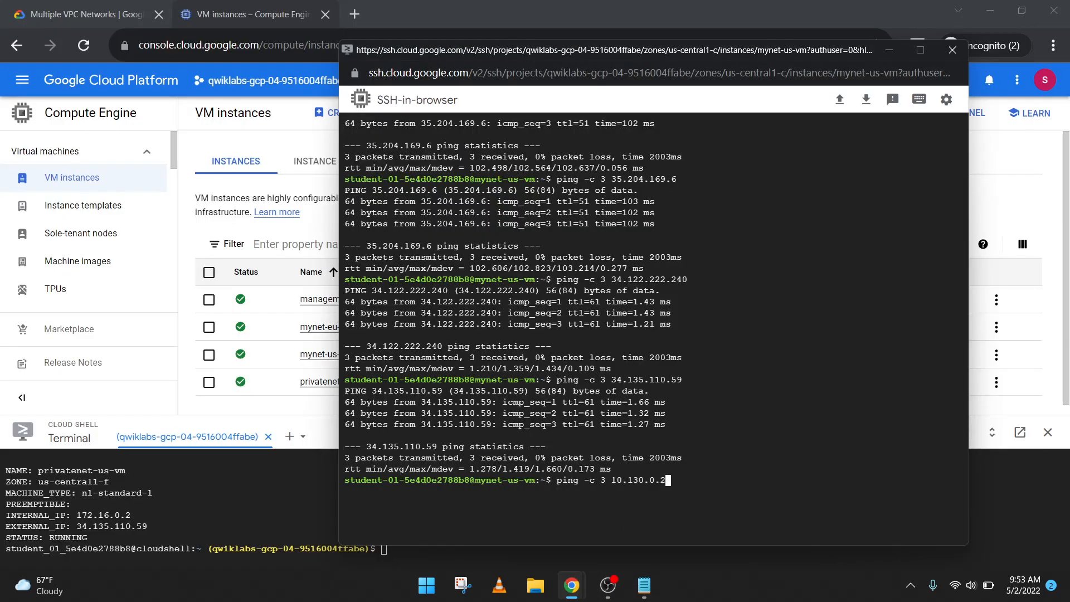
pyautogui.press('Return')
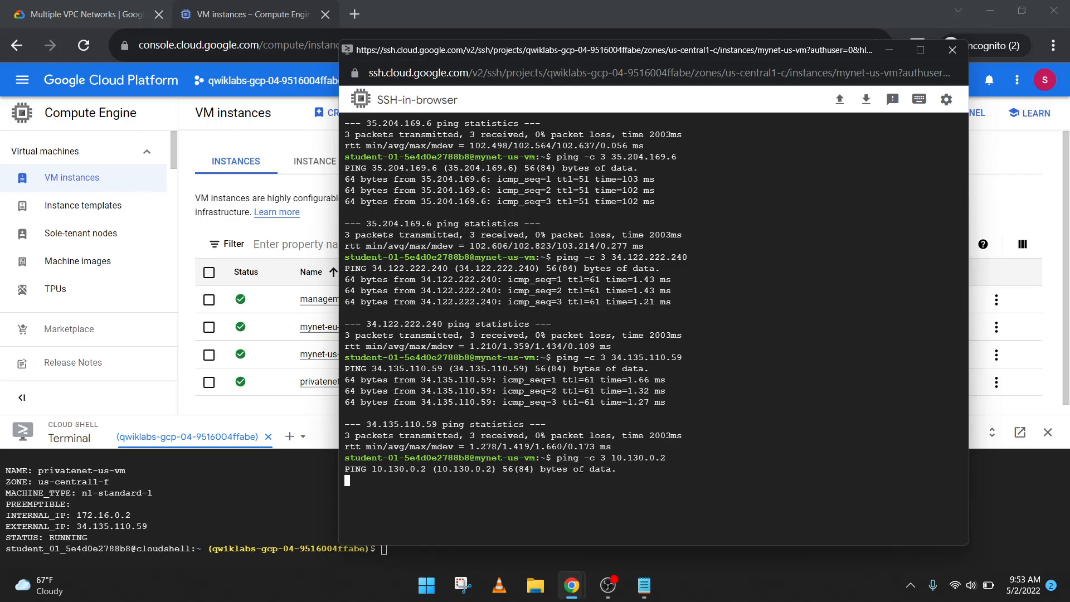
# - Check the lab's internal ping instructions, copy mynet-eu-vm's internal IP from the VM instances list, and run ping -c 3 10.164.0.2
pyautogui.click(108, 5)
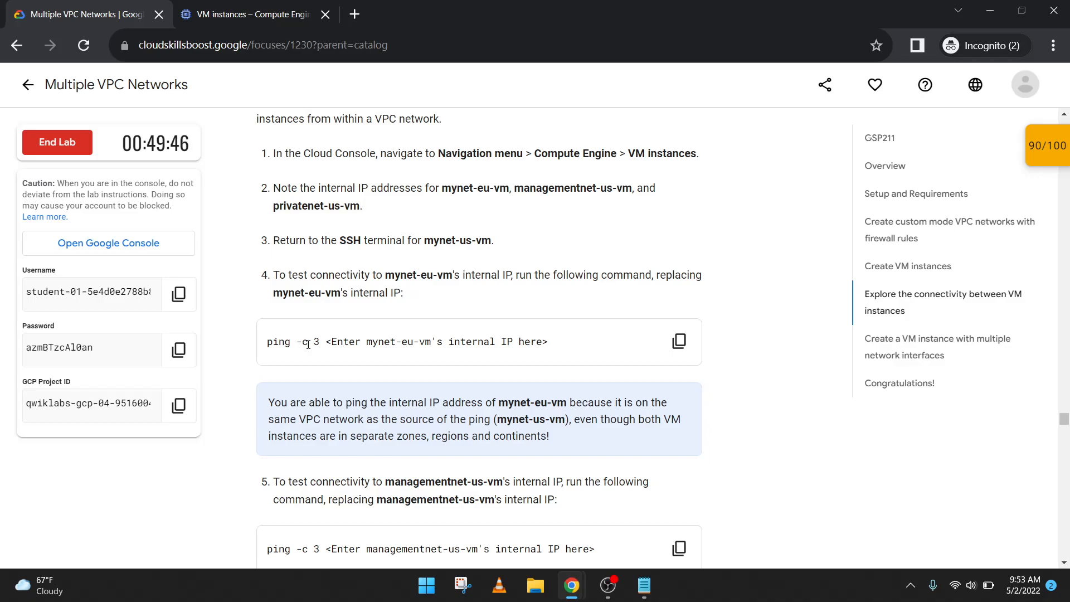
pyautogui.moveTo(573, 586)
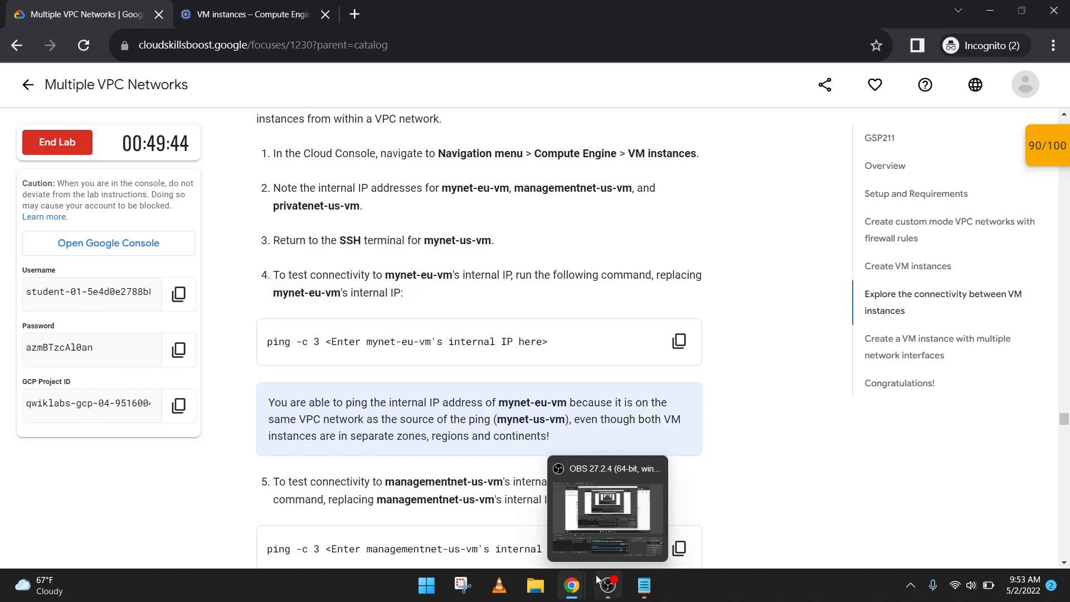
pyautogui.click(630, 516)
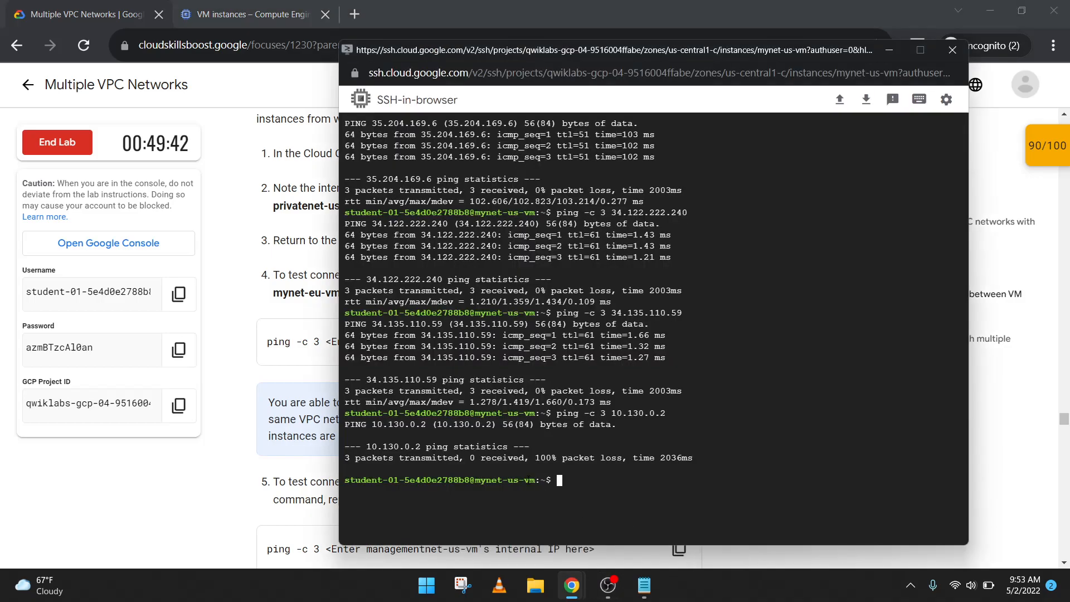
pyautogui.press('Up')
pyautogui.press('BackSpace')
pyautogui.press('BackSpace')
pyautogui.click(407, 5)
pyautogui.click(251, 14)
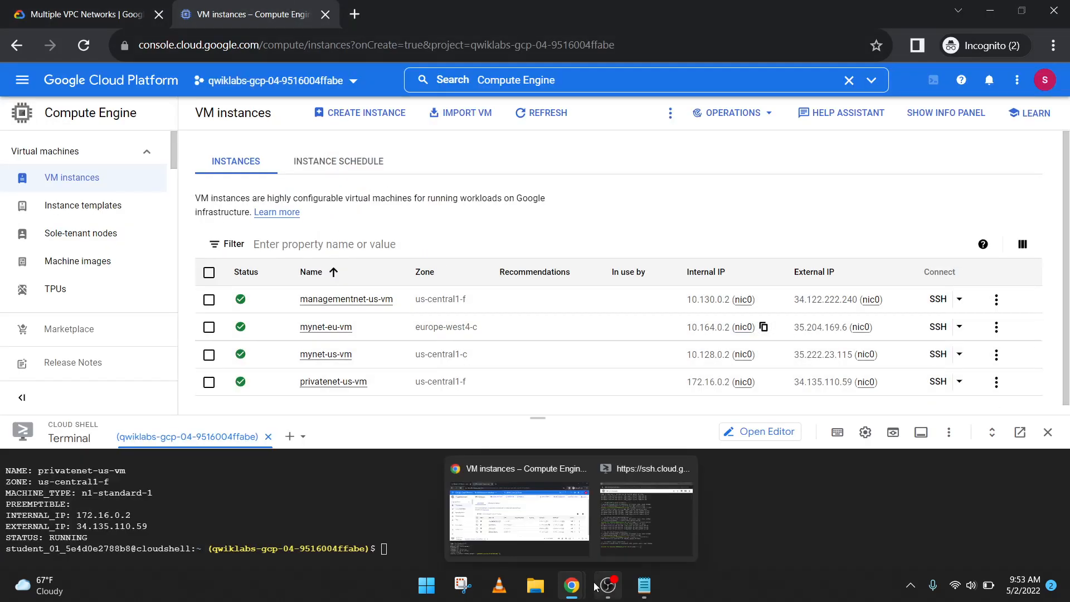
pyautogui.click(603, 499)
pyautogui.hotkey('ctrl', 'v')
pyautogui.press('Return')
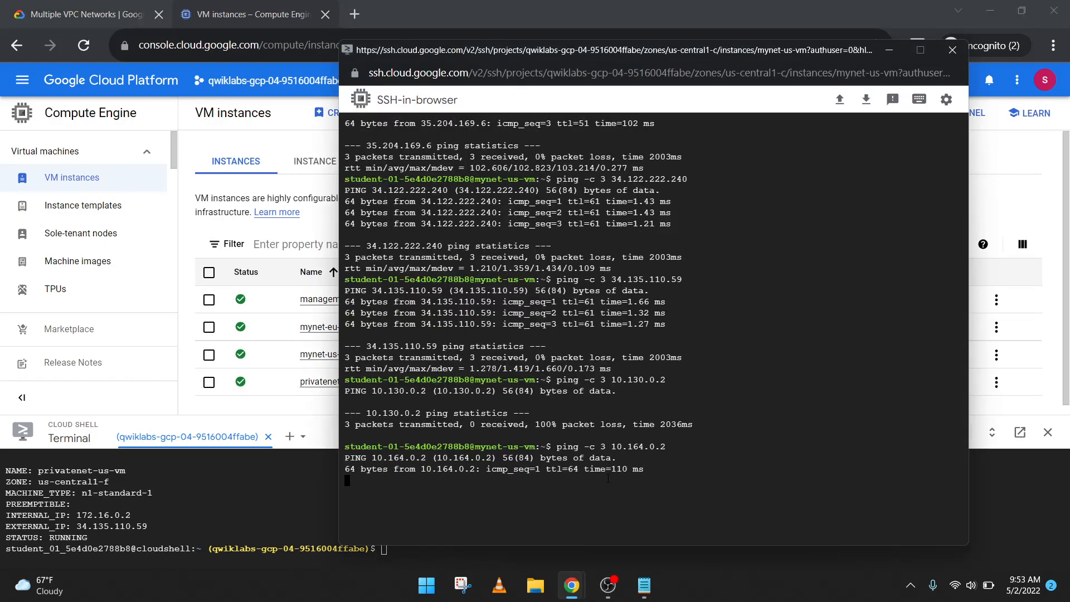
# - Copy privatenet-us-vm's internal IP from the VM instances list into the recalled command and run ping -c 3 172.16.0.2 from mynet-us-vm
pyautogui.press('Up')
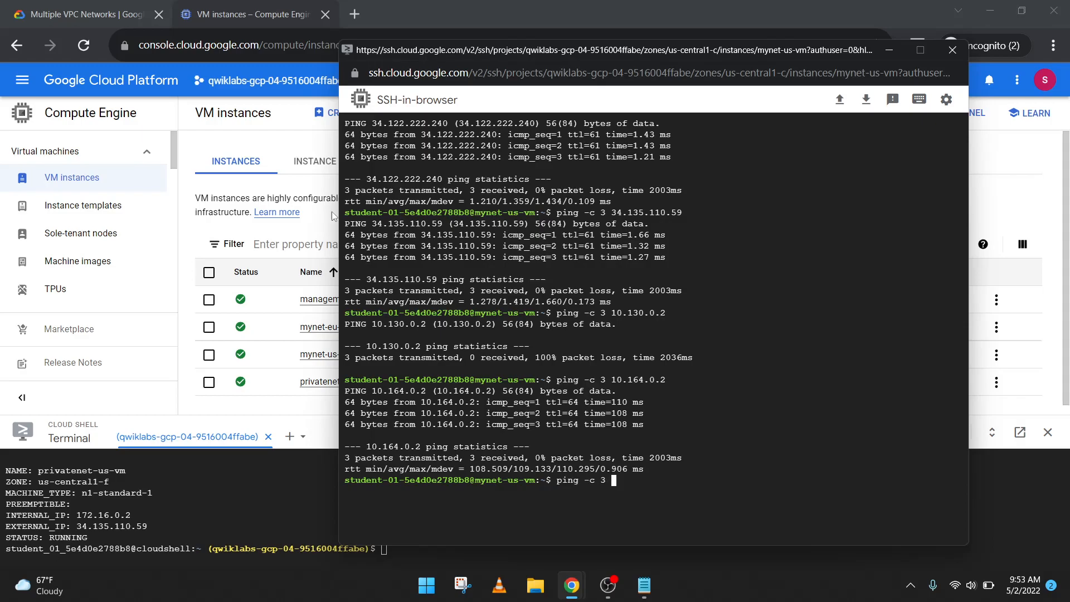
pyautogui.click(123, 12)
pyautogui.click(251, 21)
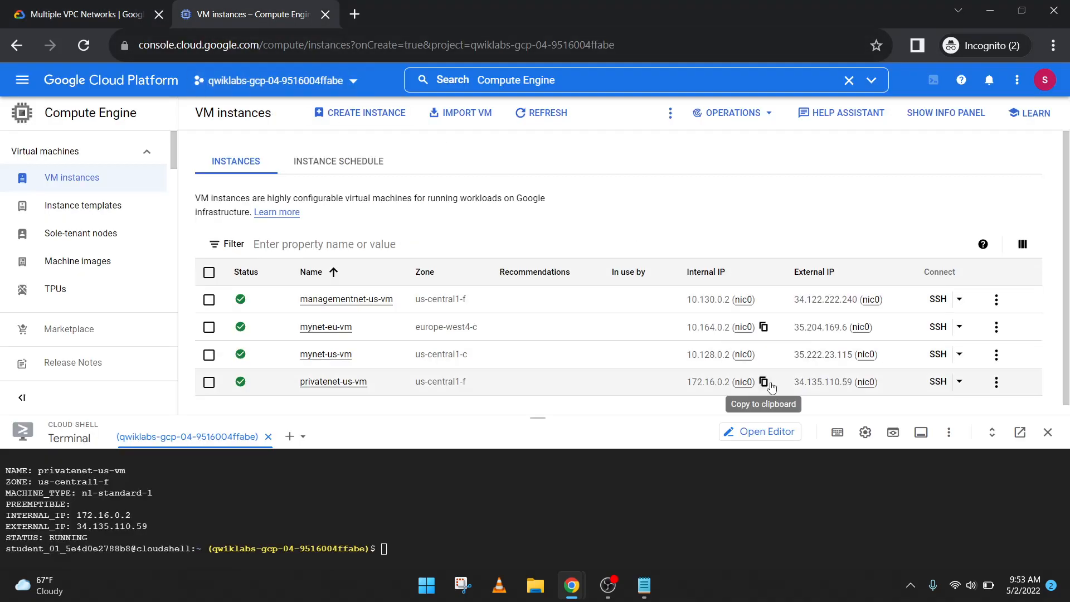
pyautogui.hotkey('alt', 'Tab')
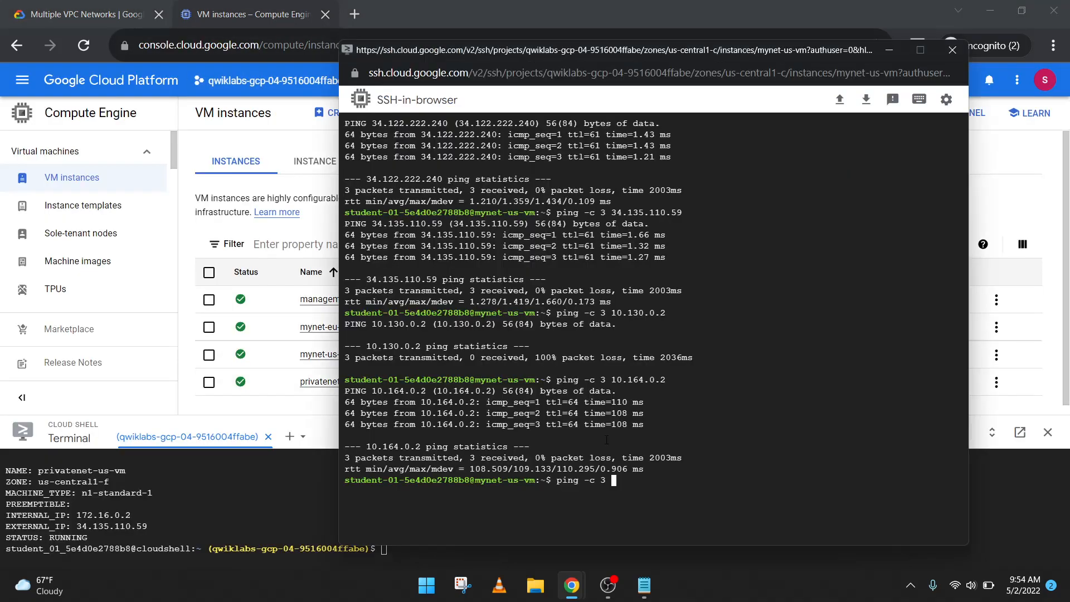
pyautogui.hotkey('ctrl', 'v')
pyautogui.press('Return')
# - Compare the internal ping results with the lab notes and read the instructions for creating a VM with multiple network interfaces
pyautogui.click(67, 5)
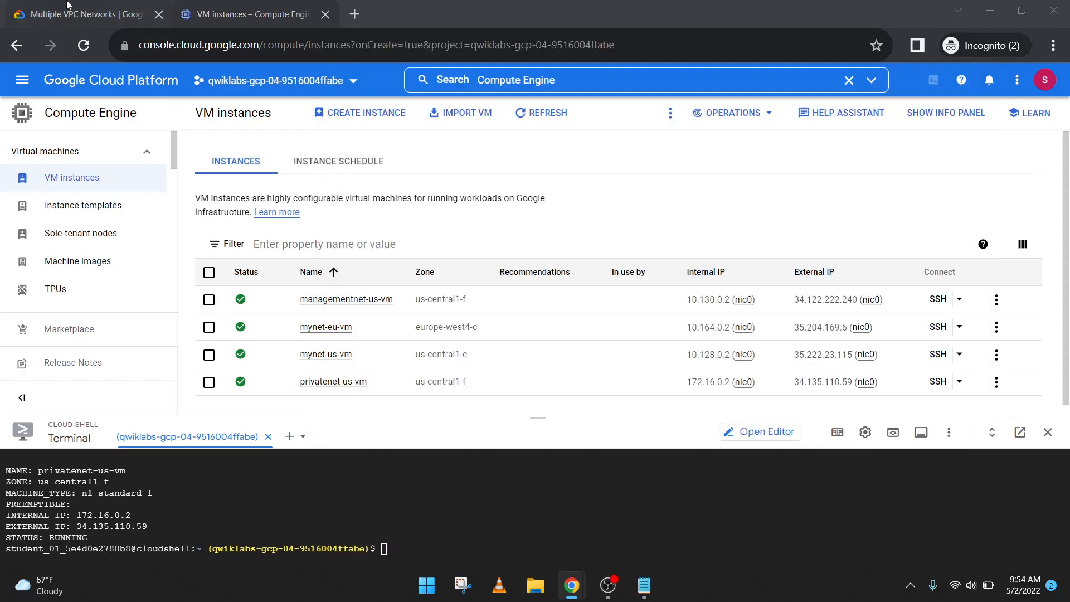
pyautogui.scroll(-2, 426, 238)
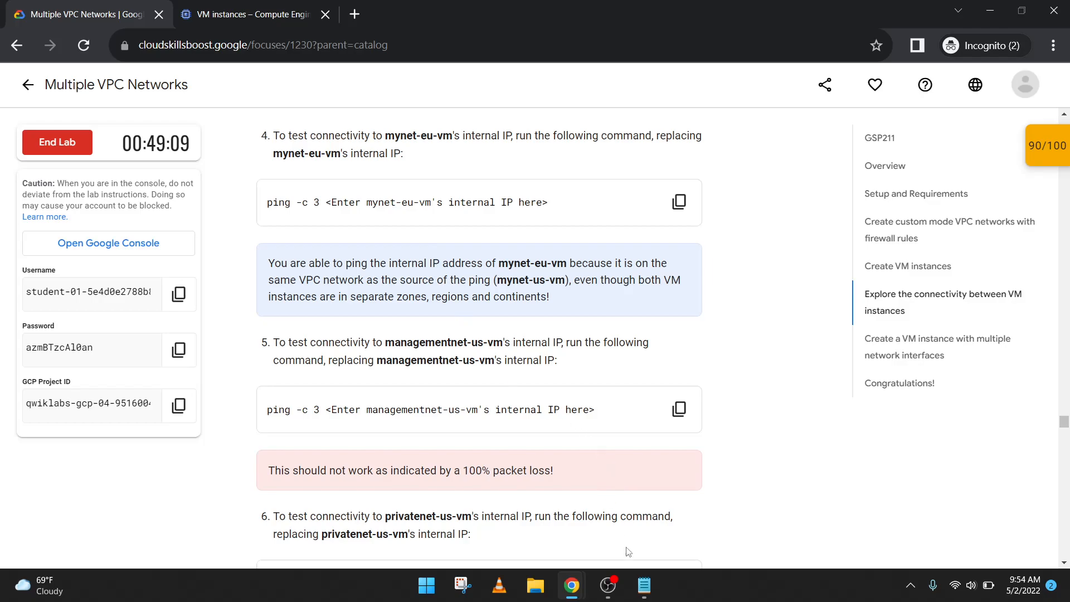
pyautogui.moveTo(628, 579)
pyautogui.moveTo(573, 585)
pyautogui.click(647, 512)
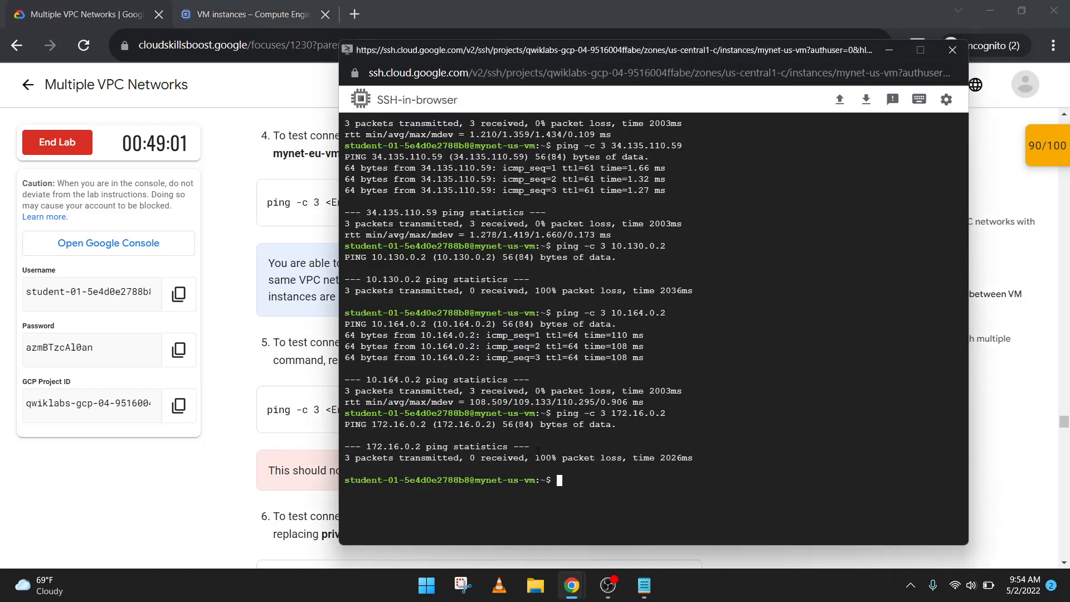
pyautogui.click(67, 6)
pyautogui.scroll(-3, 420, 318)
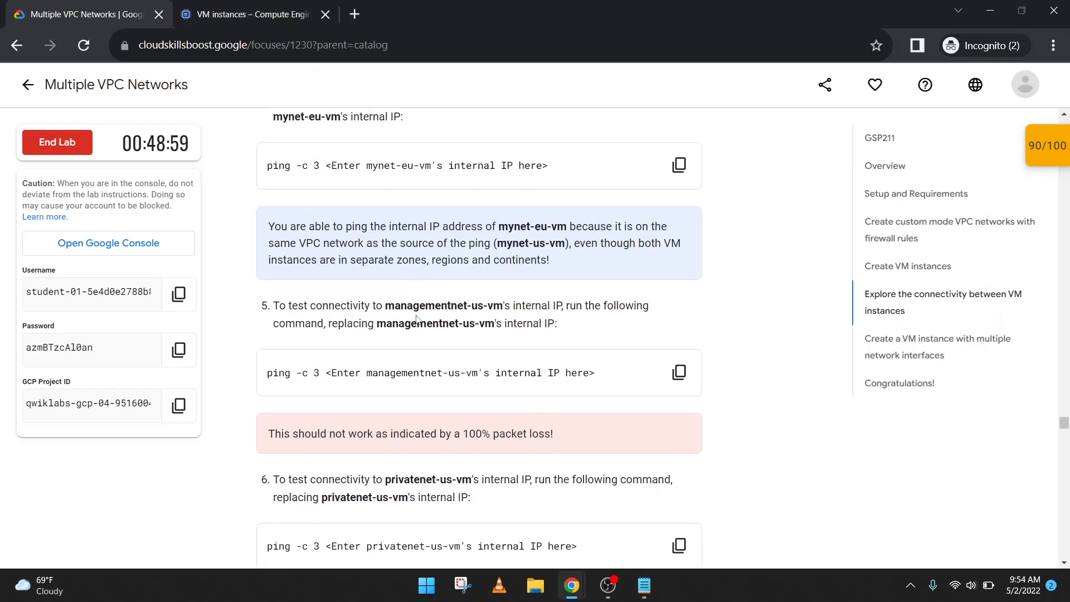
pyautogui.scroll(-8, 417, 318)
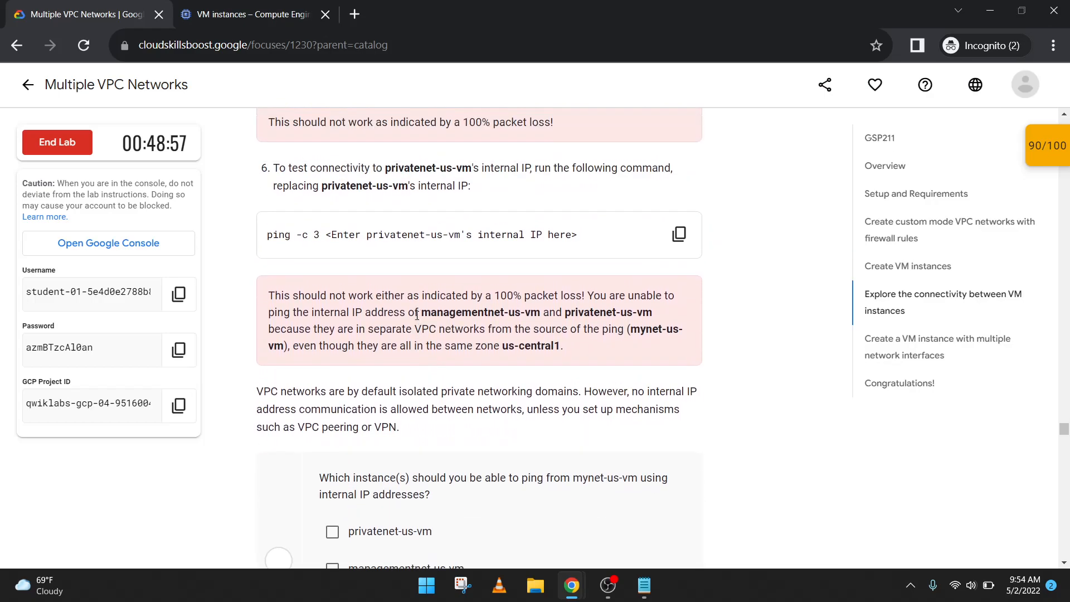
pyautogui.scroll(-4, 417, 318)
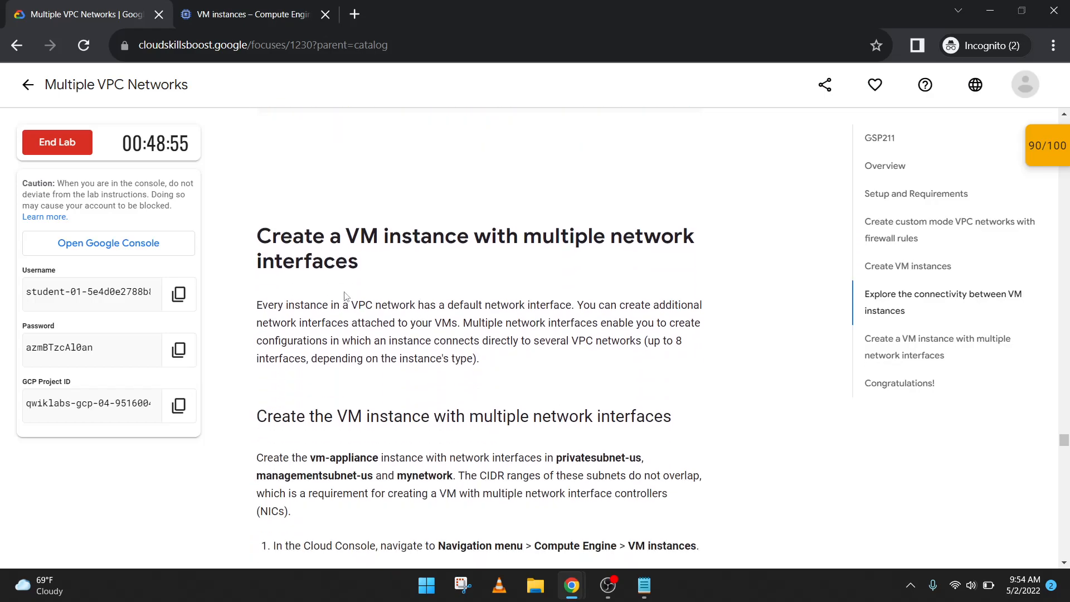
pyautogui.scroll(-1, 346, 295)
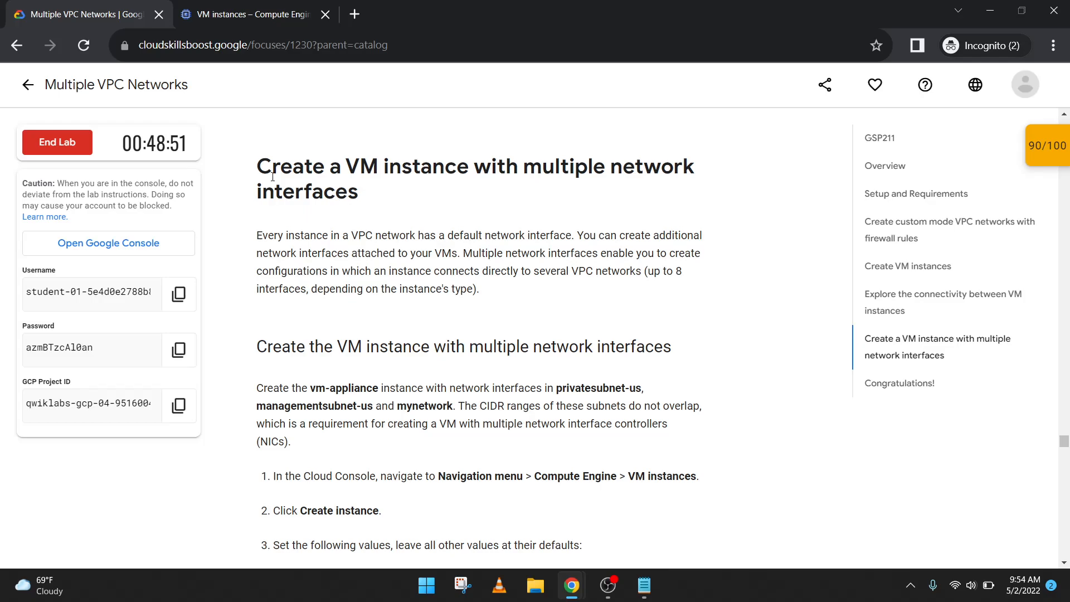
pyautogui.scroll(-2, 474, 238)
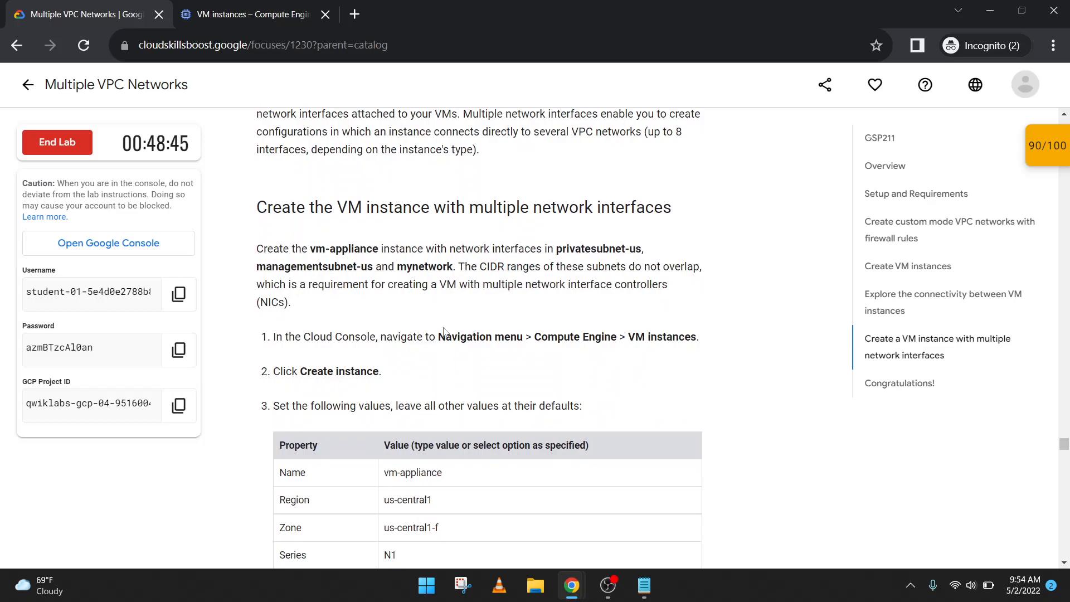
# - Start creating a new VM instance in the Cloud console and name it vm-appliance, copying the name from the lab table
pyautogui.click(230, 6)
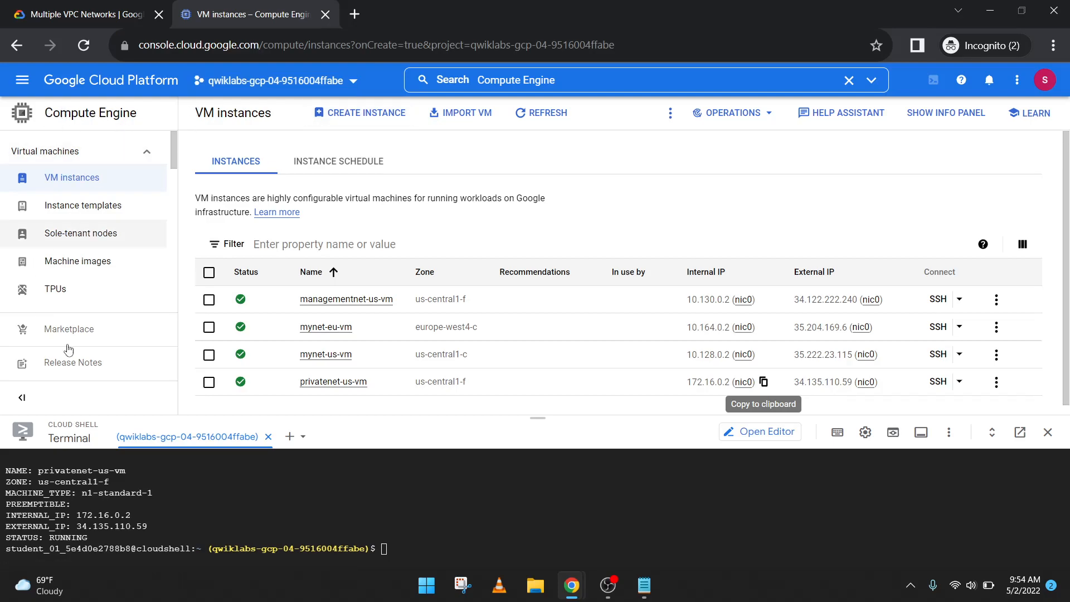
pyautogui.click(366, 124)
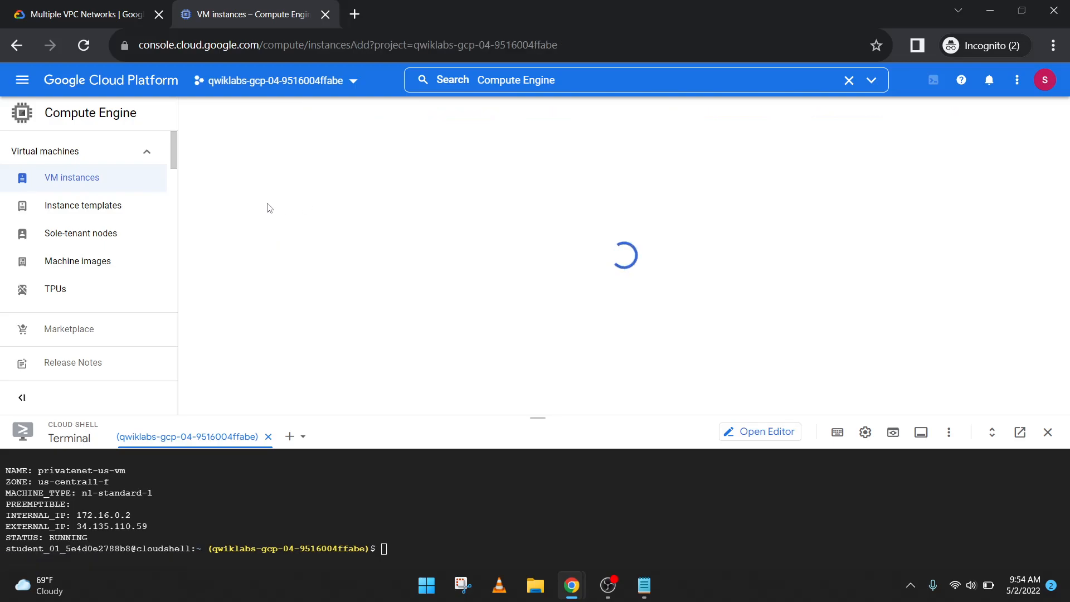
pyautogui.click(135, 11)
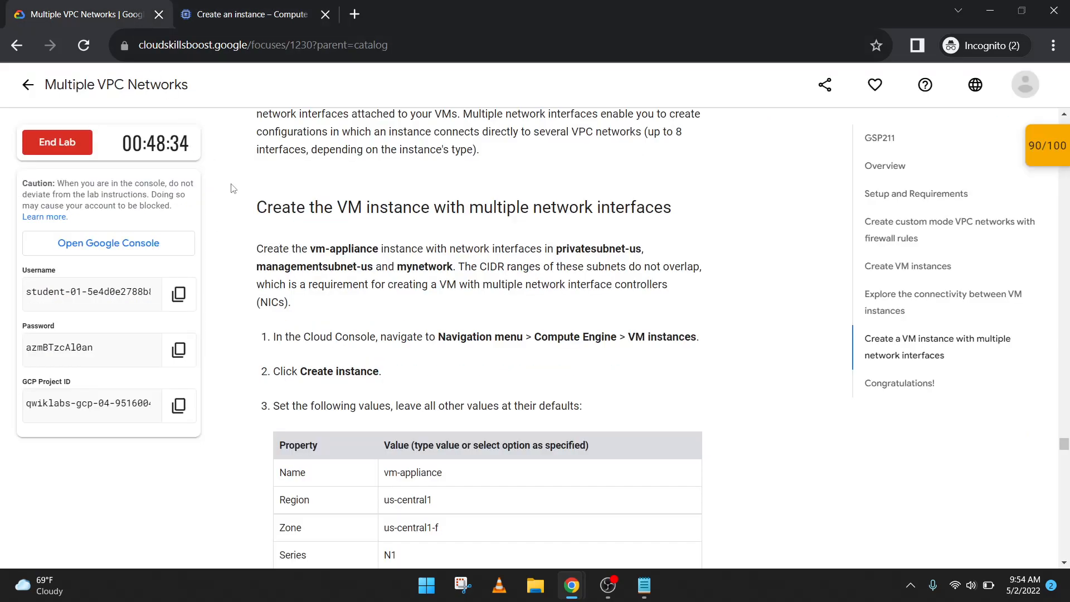
pyautogui.scroll(-1, 341, 333)
pyautogui.moveTo(445, 402); pyautogui.dragTo(390, 413)
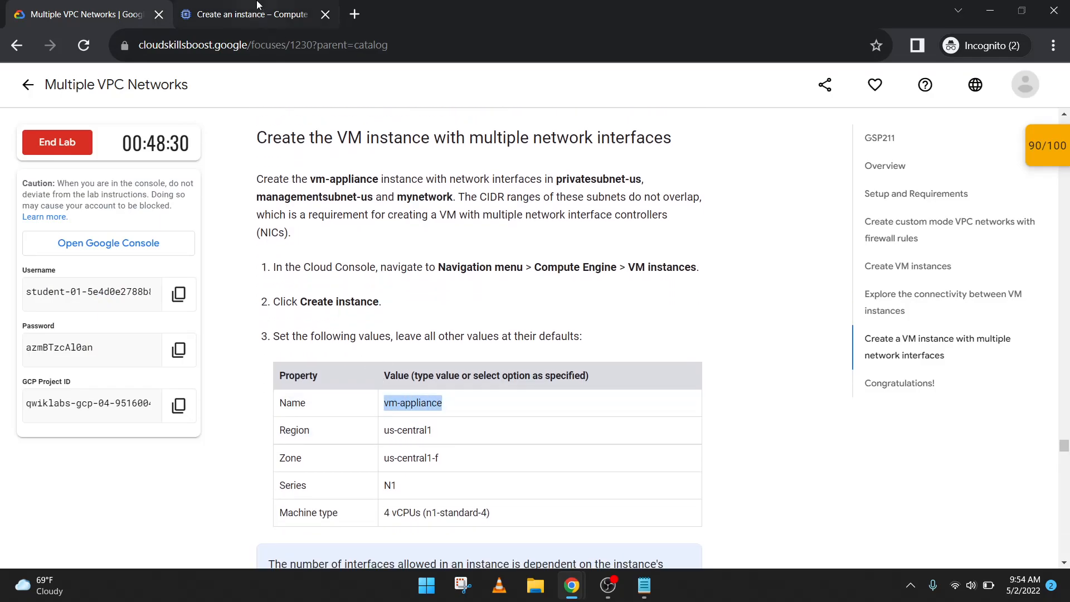
pyautogui.click(248, 14)
pyautogui.tripleClick(359, 170)
pyautogui.hotkey('ctrl', 'v')
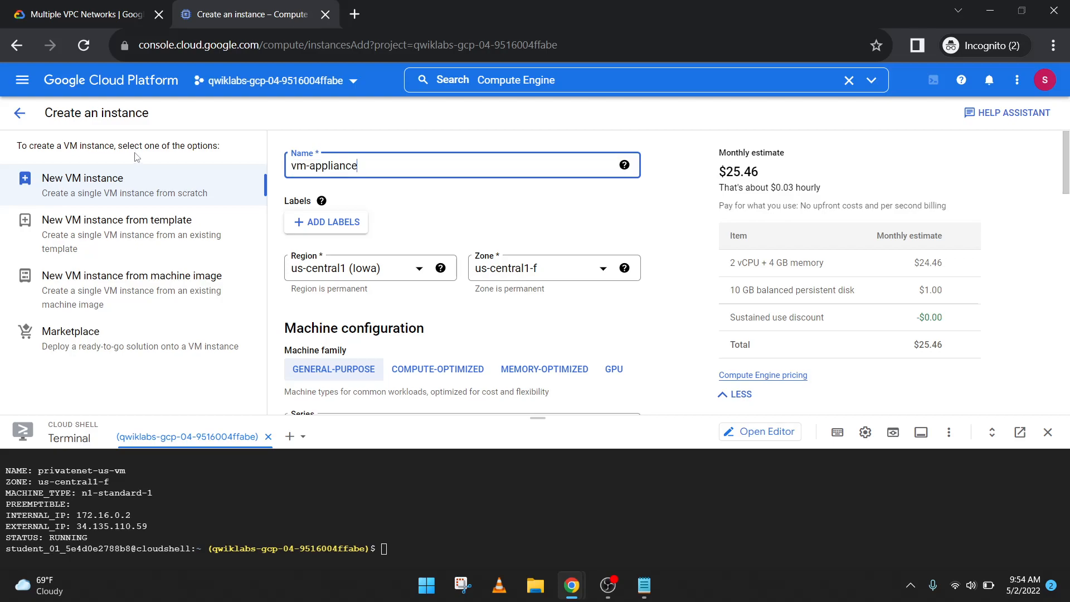
# - Check the region, zone and series against the lab table and set the machine series to N1
pyautogui.click(39, 10)
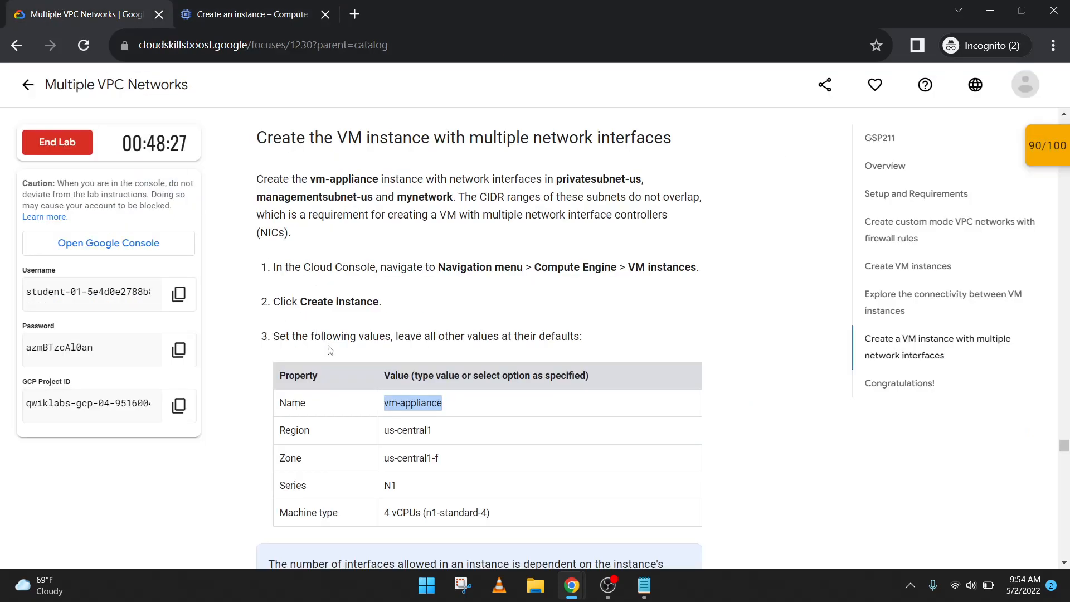
pyautogui.click(257, 6)
pyautogui.click(106, 5)
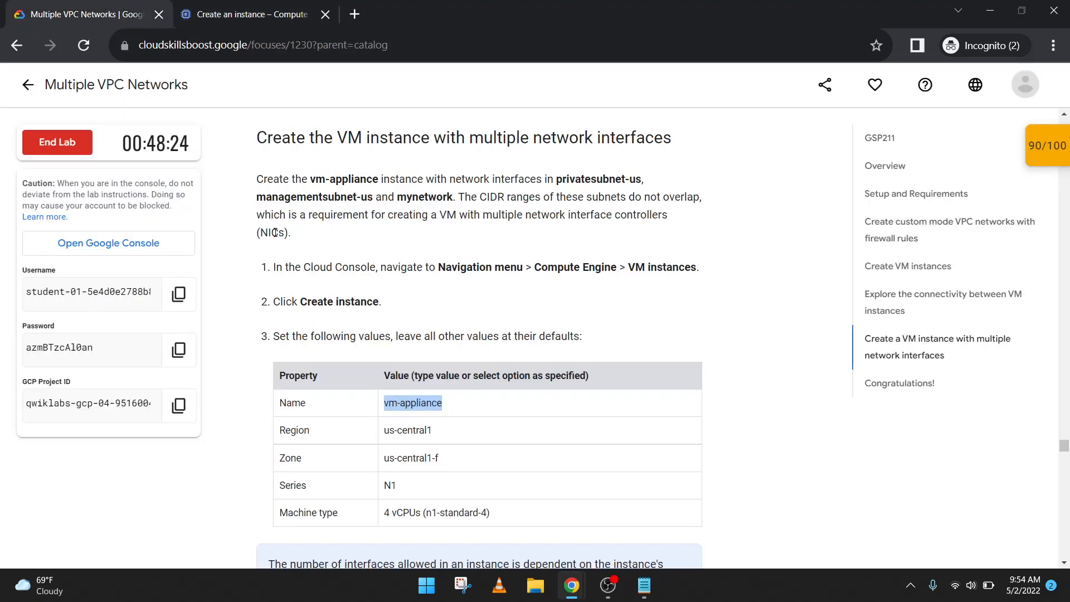
pyautogui.click(269, 21)
pyautogui.scroll(-5, 326, 269)
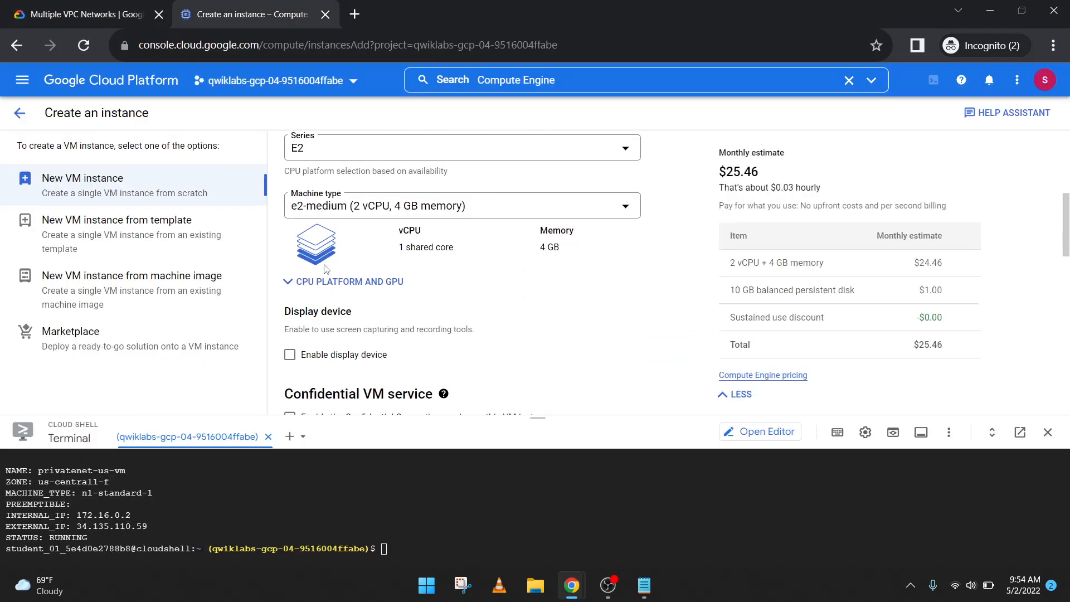
pyautogui.click(365, 158)
pyautogui.scroll(-1, 365, 278)
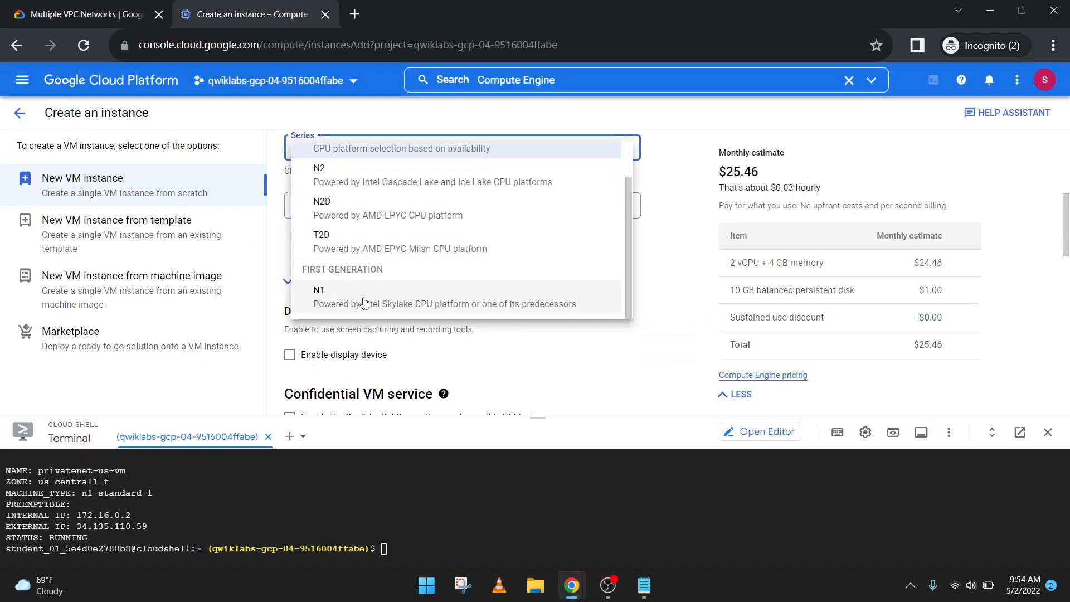
pyautogui.click(368, 303)
pyautogui.scroll(4, 392, 330)
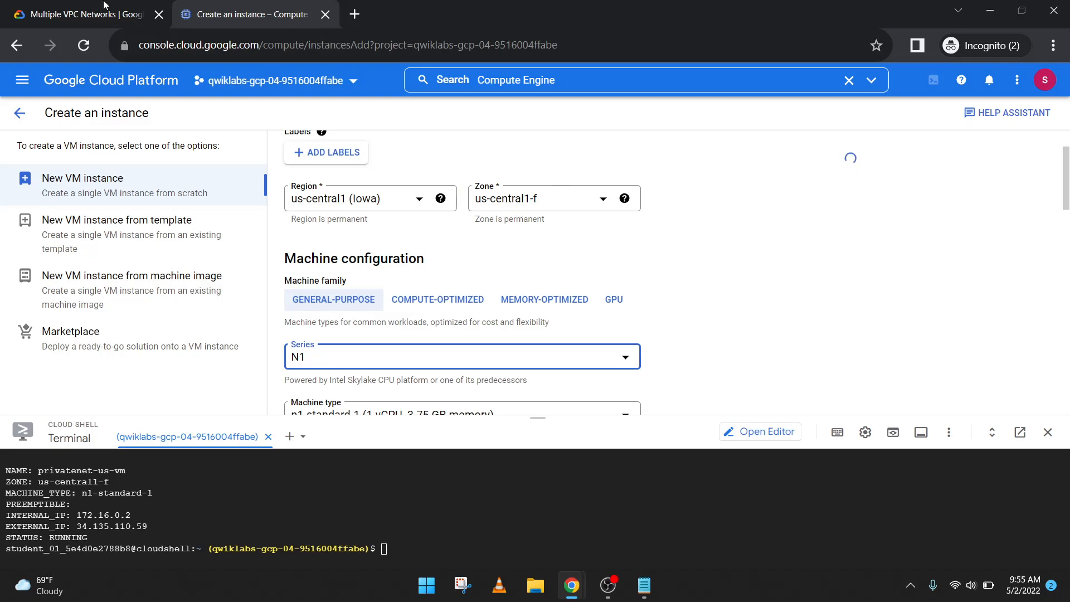
# - Check the machine type in the lab table and set vm-appliance's machine type to n1-standard-4
pyautogui.click(83, 14)
pyautogui.scroll(-1, 251, 162)
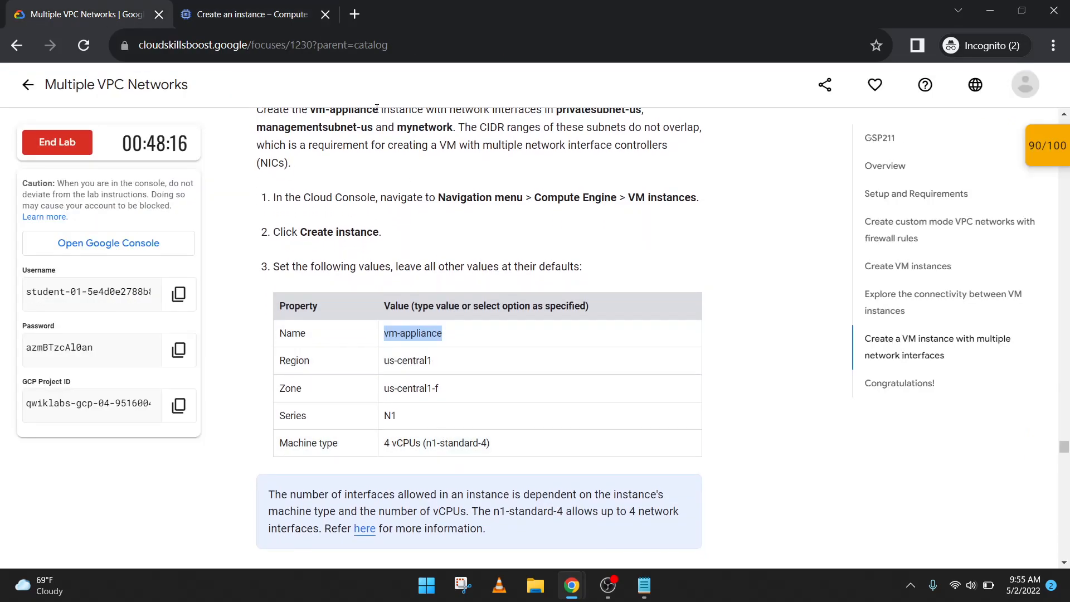
pyautogui.click(276, 18)
pyautogui.scroll(-3, 401, 262)
pyautogui.click(400, 276)
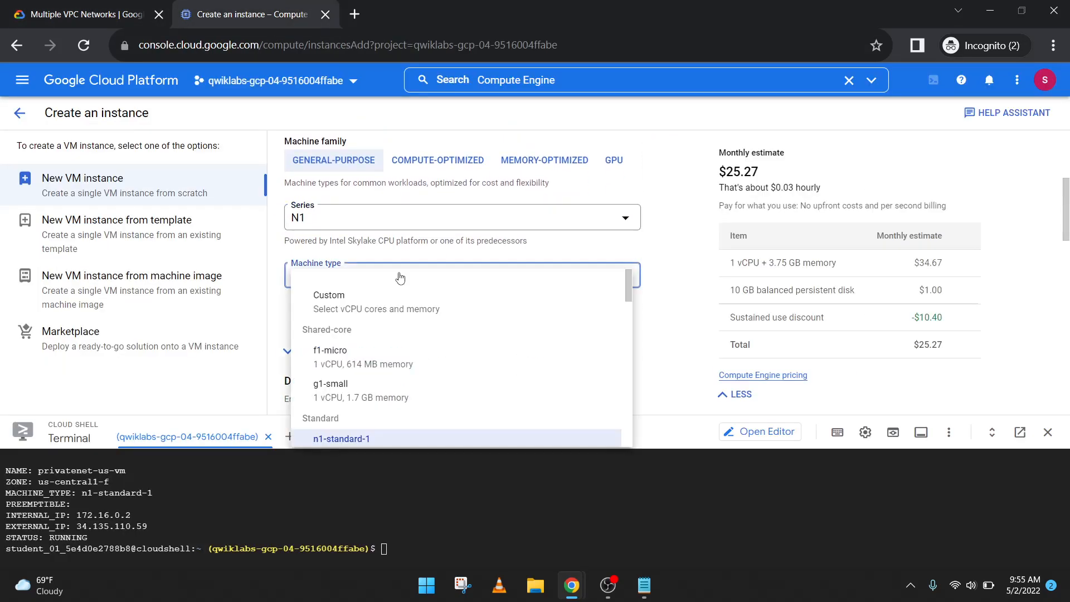
pyautogui.scroll(-4, 407, 362)
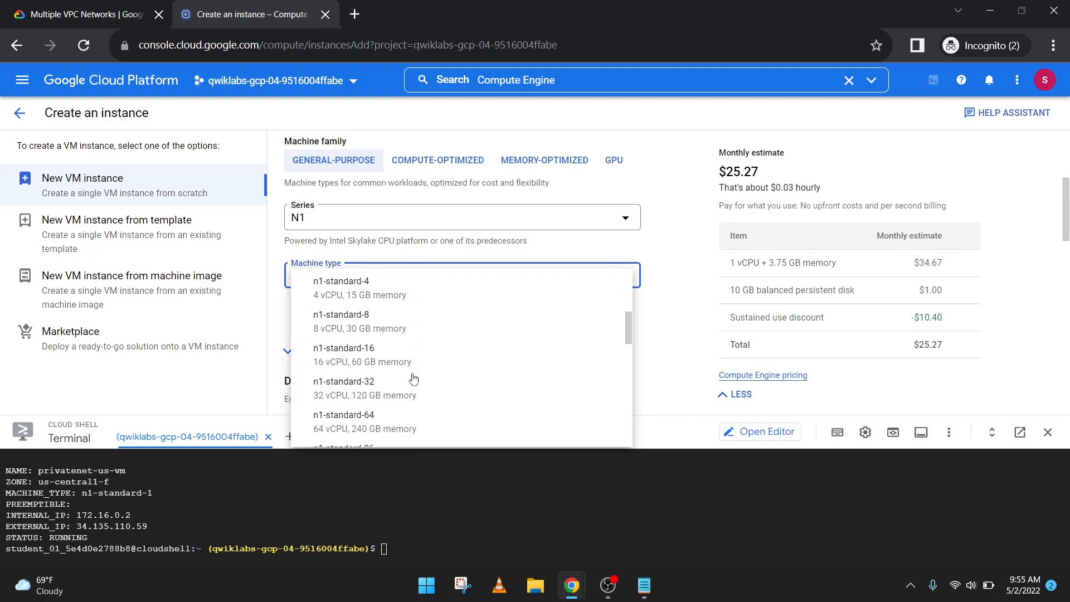
pyautogui.click(399, 294)
# - Check the lab instructions following the machine type and expand the instance's networking, disks, security, management and sole-tenancy options
pyautogui.click(44, 5)
pyautogui.scroll(-3, 391, 488)
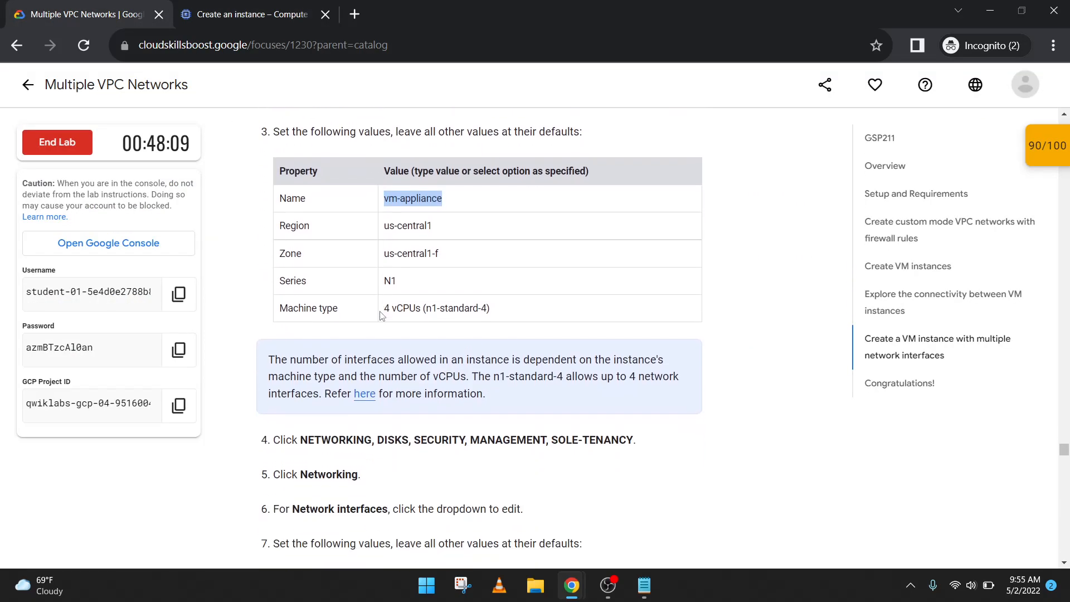
pyautogui.click(245, 14)
pyautogui.scroll(-10, 380, 311)
pyautogui.click(379, 312)
pyautogui.scroll(-5, 380, 311)
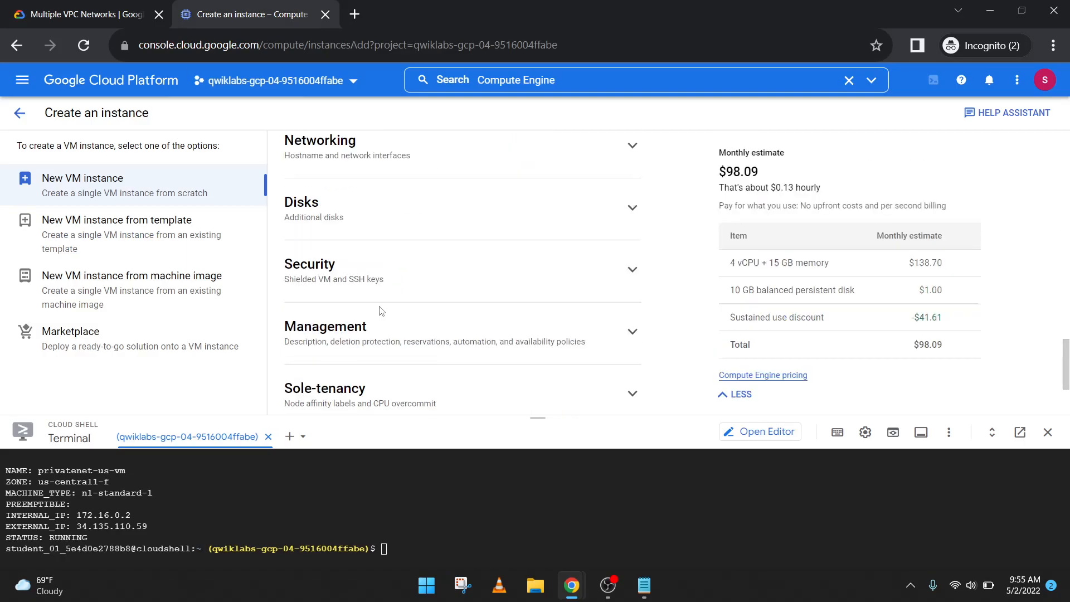
# - Confirm the next lab instruction and expand the Networking settings to reach the instance's network interfaces
pyautogui.scroll(2, 380, 312)
pyautogui.click(111, 12)
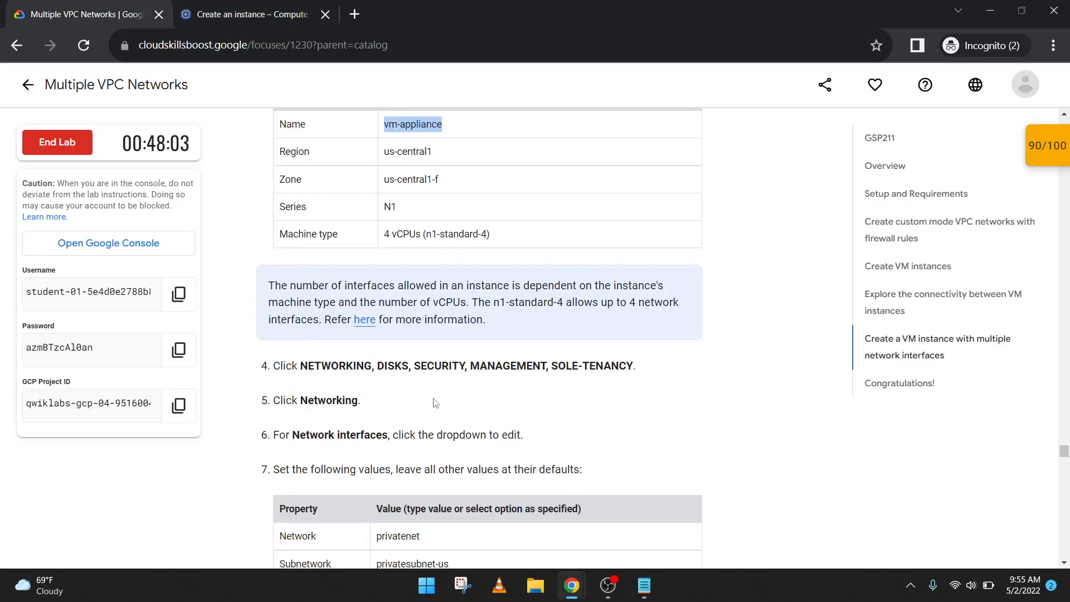
pyautogui.click(239, 23)
pyautogui.scroll(4, 380, 274)
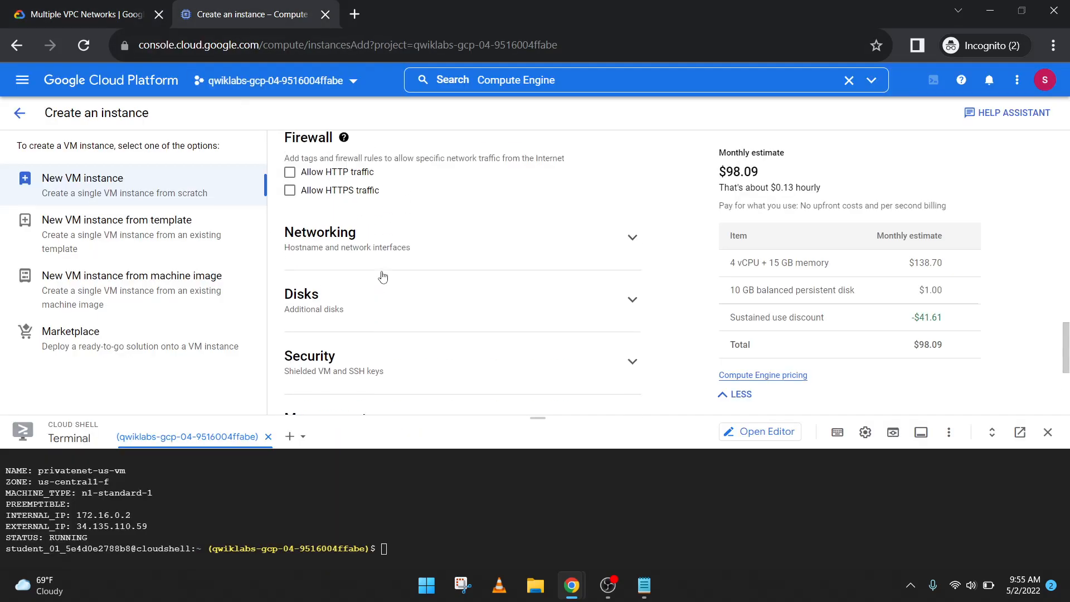
pyautogui.scroll(-2, 377, 269)
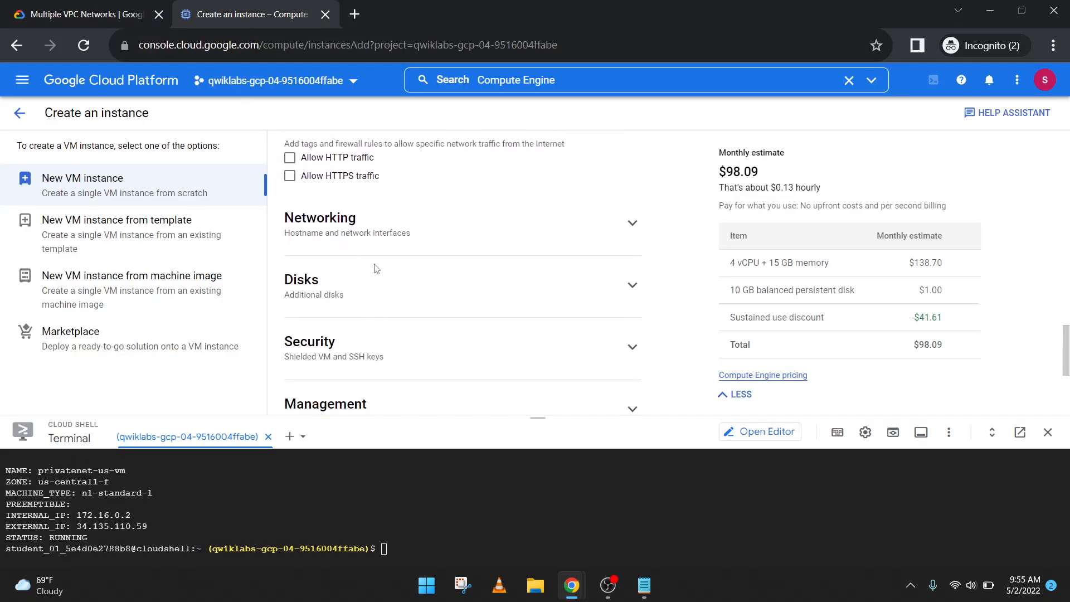
pyautogui.click(403, 232)
pyautogui.scroll(-4, 407, 253)
pyautogui.scroll(-3, 409, 253)
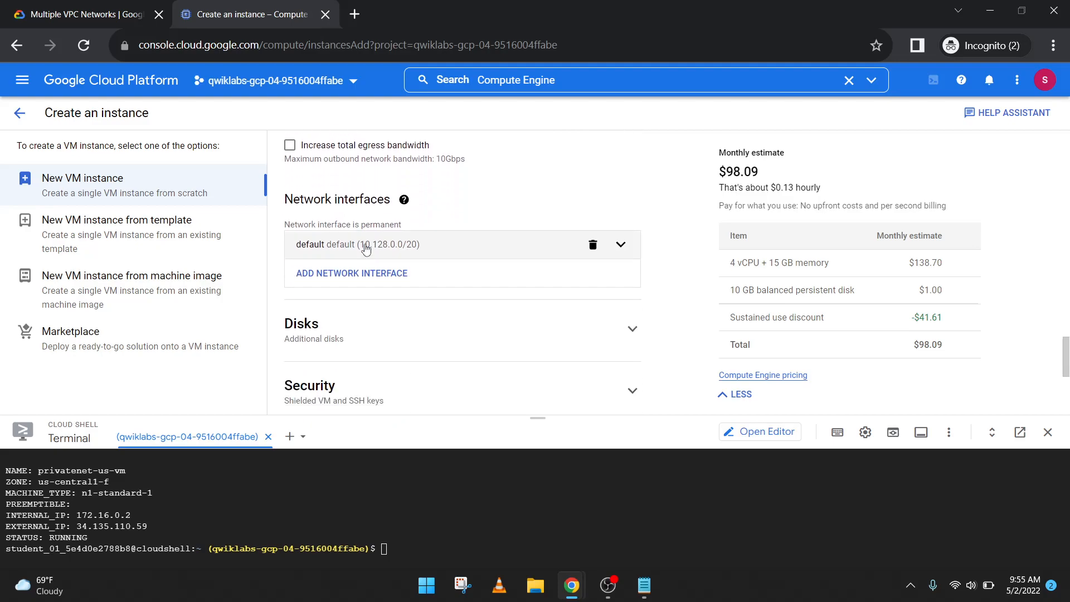
# - Following the lab table, set the default network interface to network privatenet with subnetwork privatesubnet-us and save the interface
pyautogui.click(103, 10)
pyautogui.scroll(-3, 362, 327)
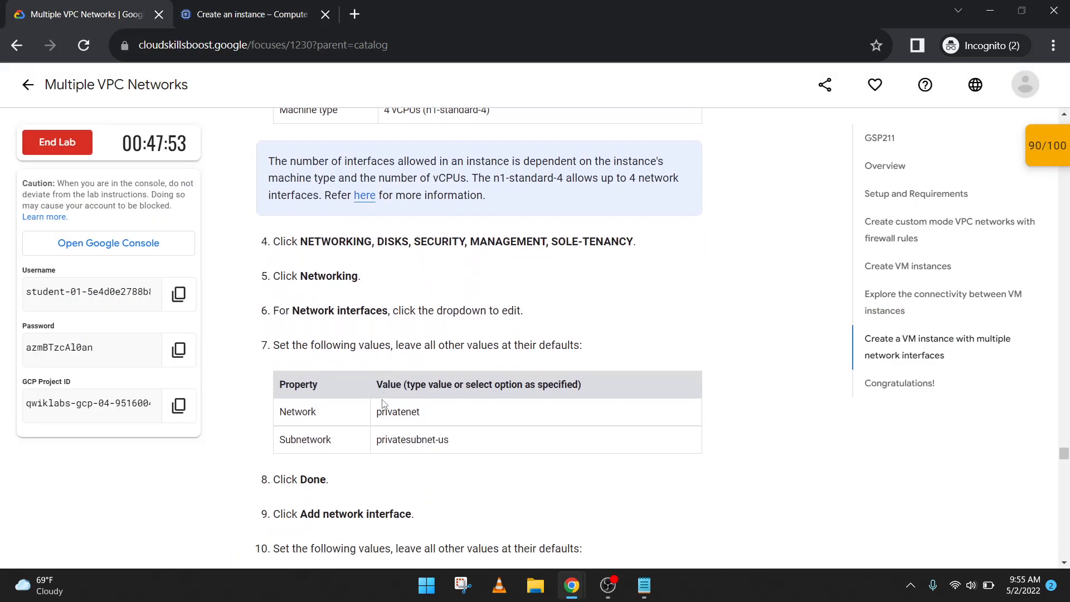
pyautogui.click(264, 7)
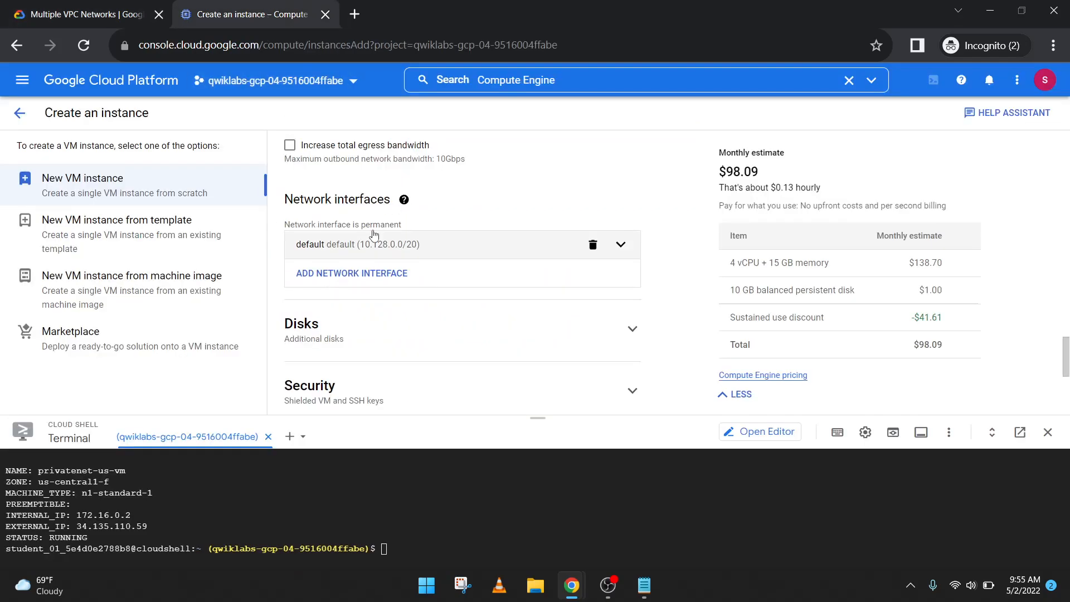
pyautogui.click(375, 243)
pyautogui.click(359, 311)
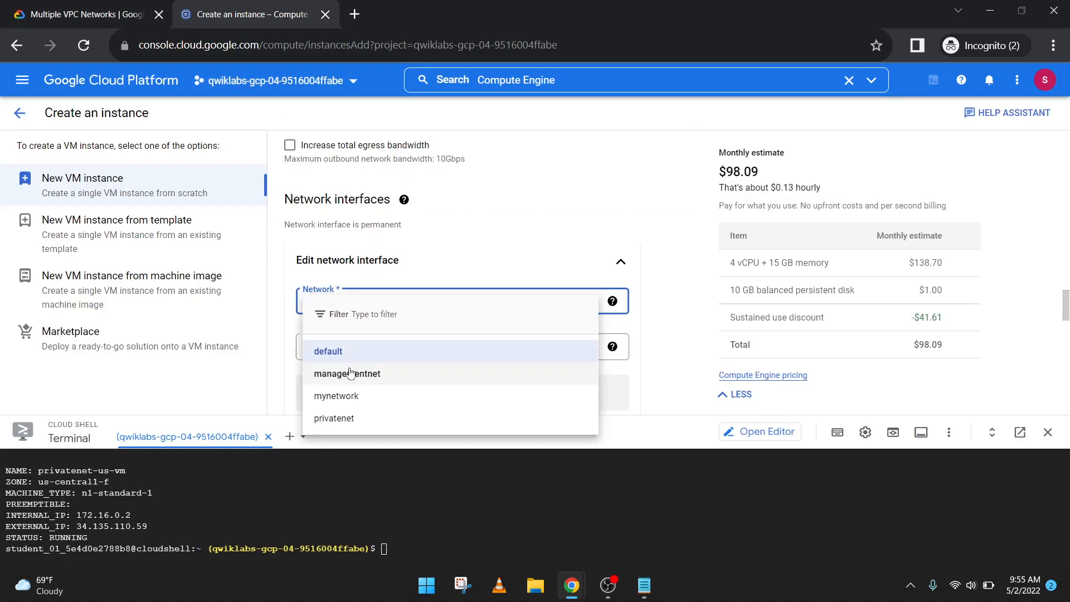
pyautogui.click(373, 418)
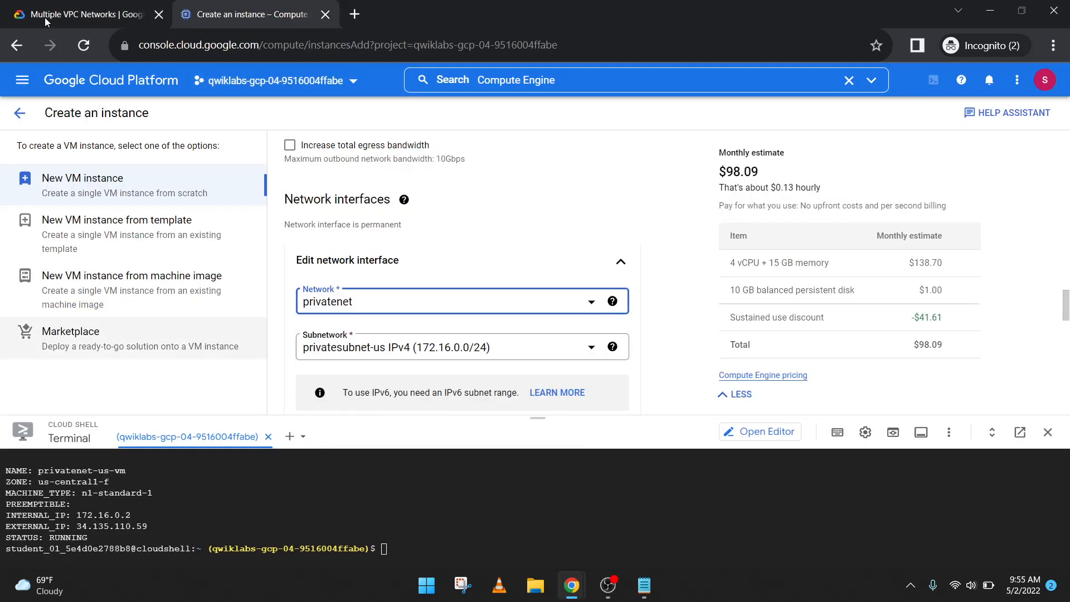
pyautogui.click(78, 14)
pyautogui.scroll(-2, 361, 231)
pyautogui.click(245, 14)
pyautogui.scroll(-6, 480, 286)
pyautogui.click(603, 168)
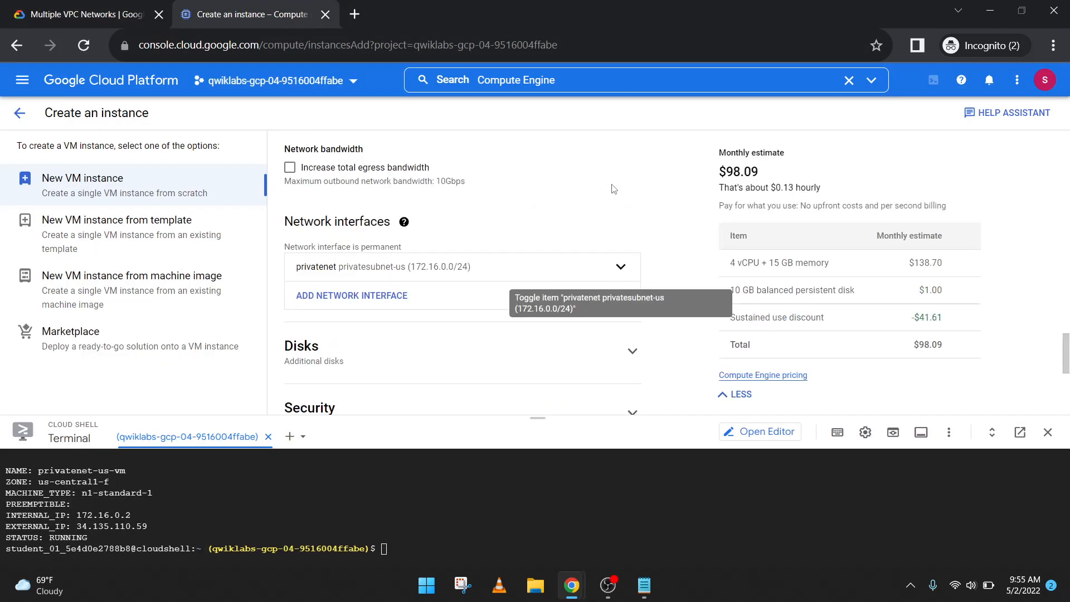
# - Check the next lab instruction and add a second network interface to vm-appliance
pyautogui.click(104, 8)
pyautogui.scroll(-1, 346, 299)
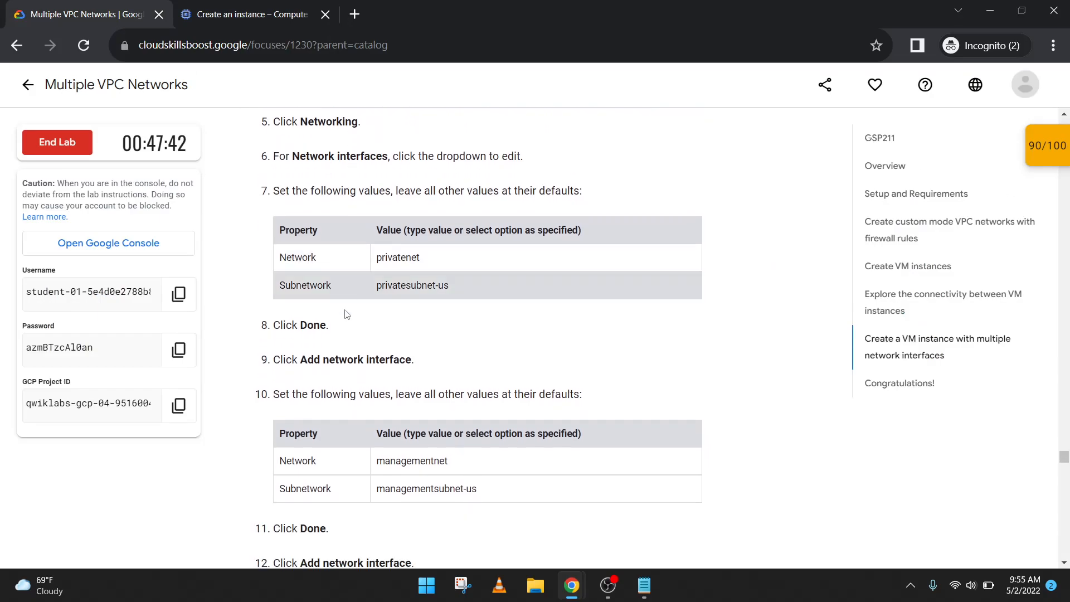
pyautogui.click(270, 8)
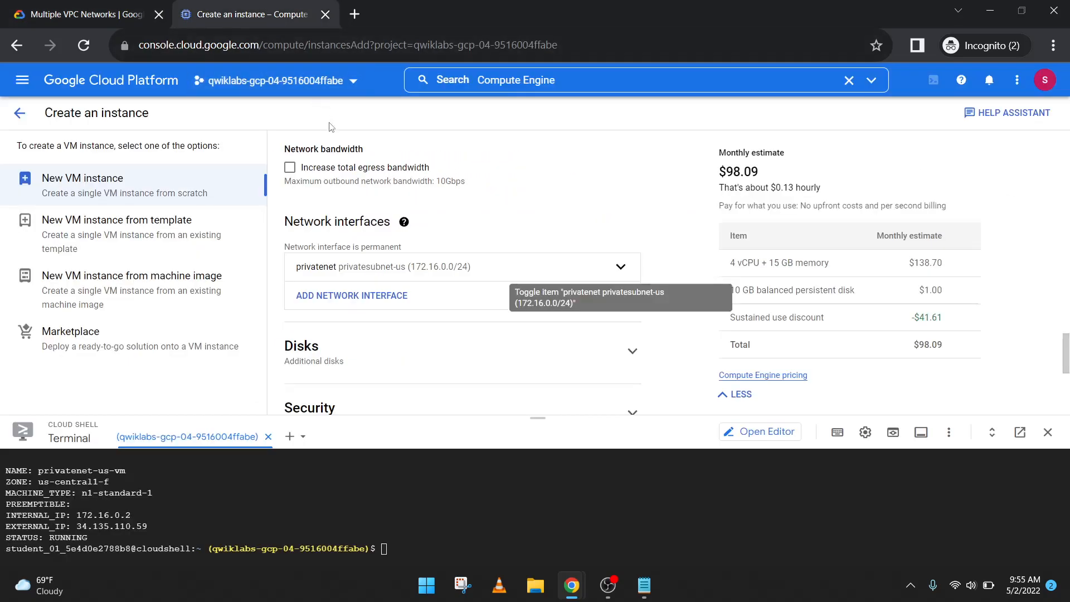
pyautogui.click(378, 302)
# - Set the second interface to network managementnet with subnetwork managementsubnet-us as the lab table specifies, and save it
pyautogui.click(84, 14)
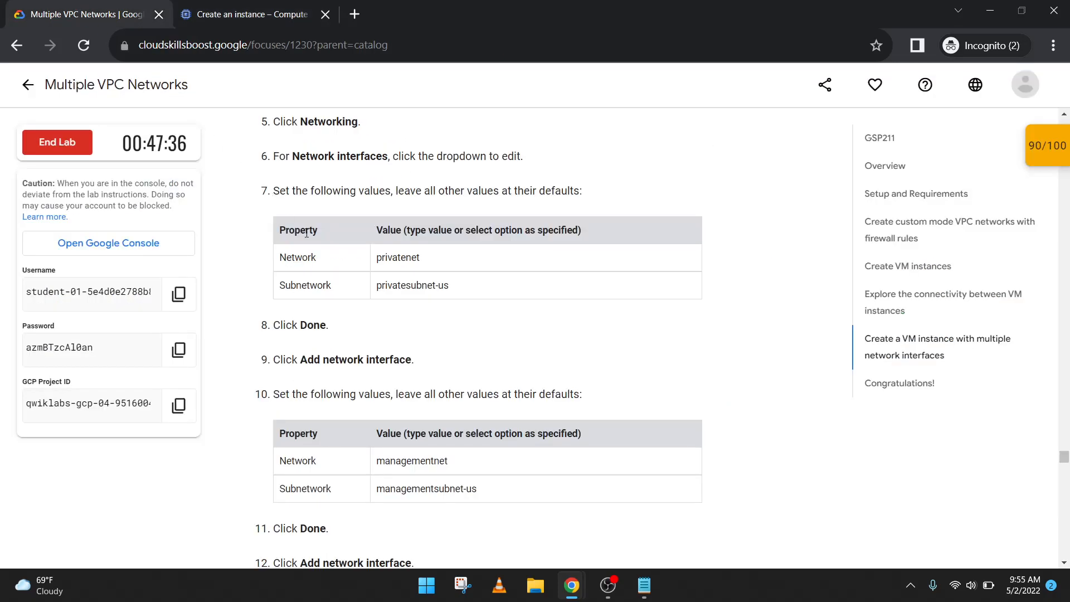
pyautogui.scroll(-3, 302, 229)
pyautogui.click(251, 14)
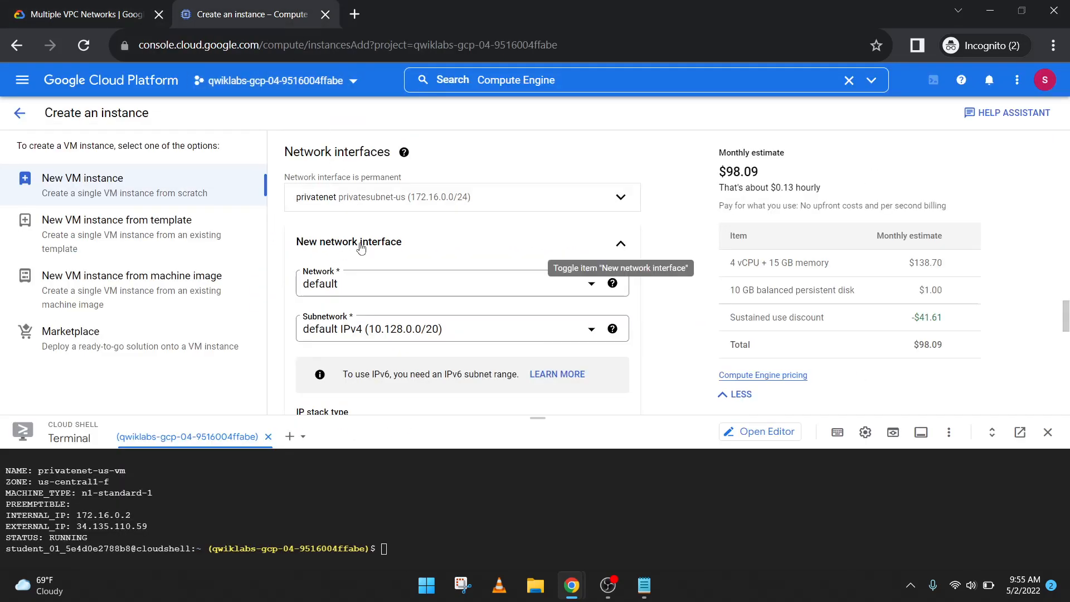
pyautogui.click(354, 281)
pyautogui.click(354, 356)
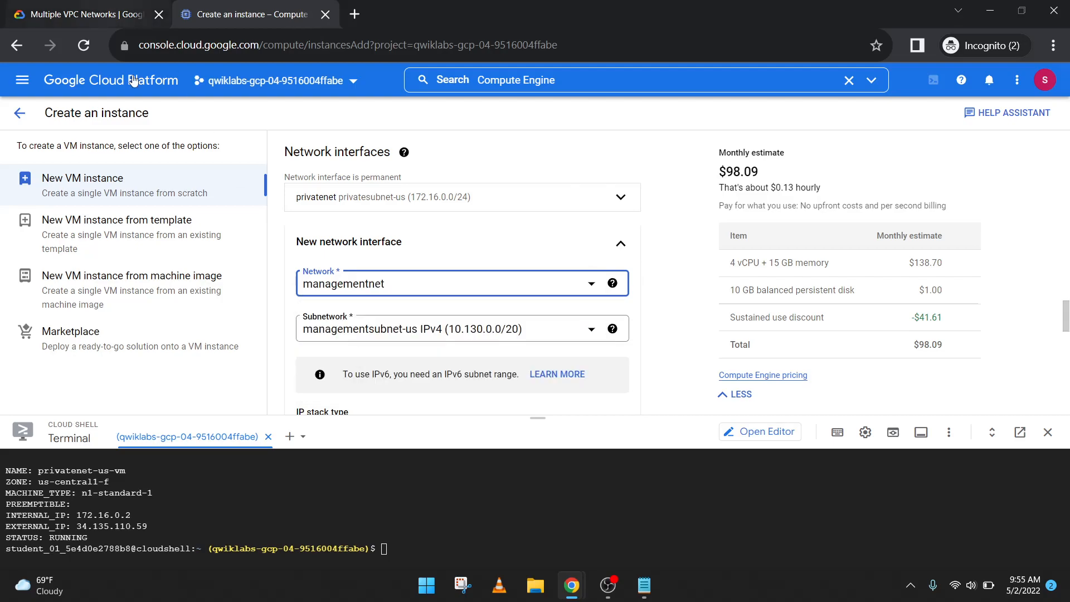
pyautogui.click(106, 22)
pyautogui.click(251, 13)
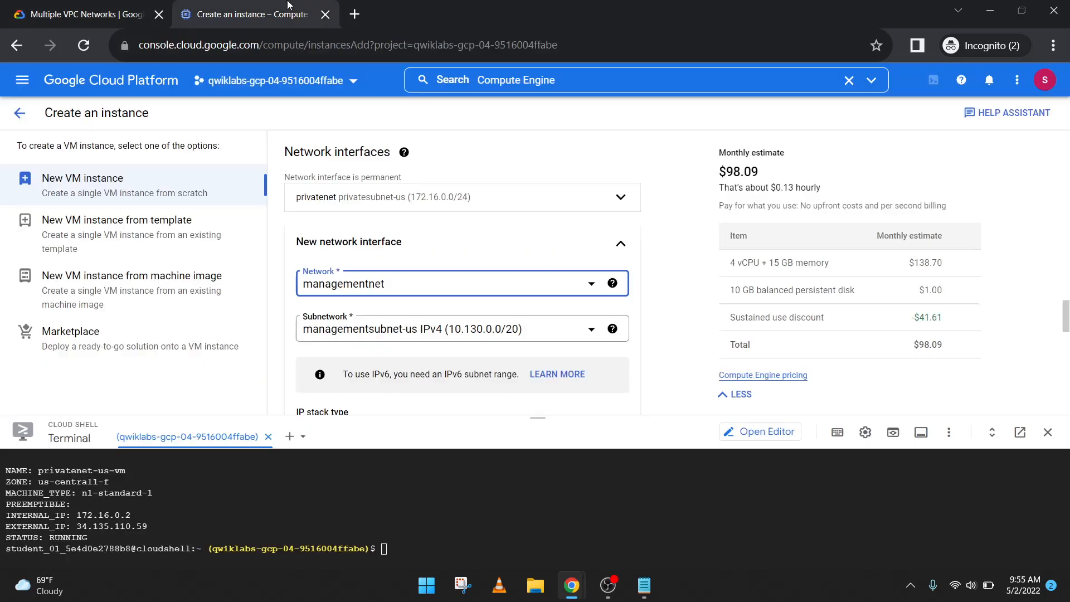
pyautogui.scroll(-7, 518, 295)
pyautogui.scroll(-2, 547, 209)
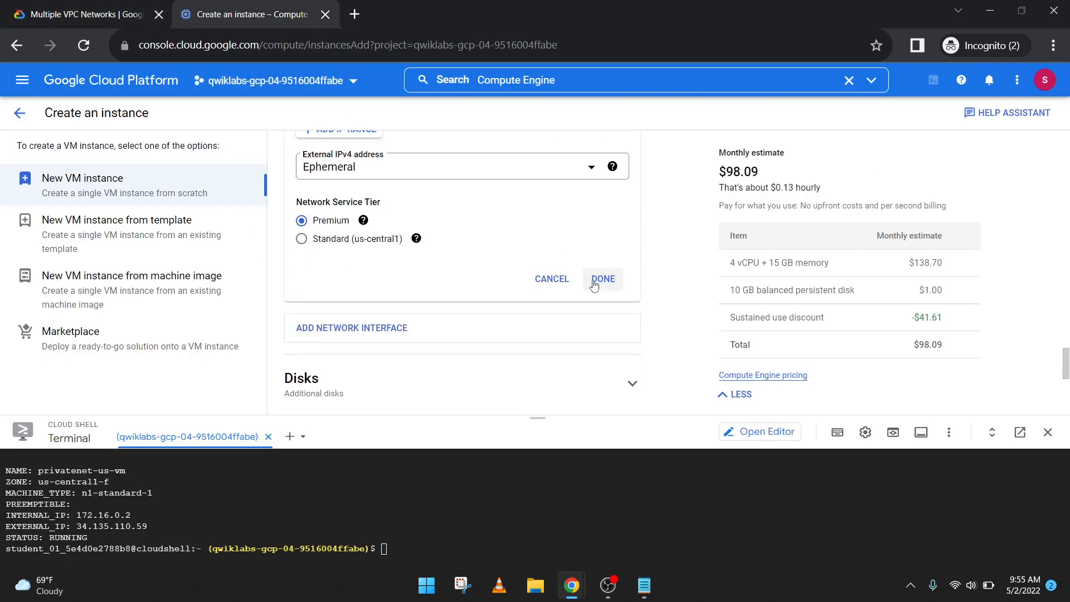
pyautogui.click(598, 277)
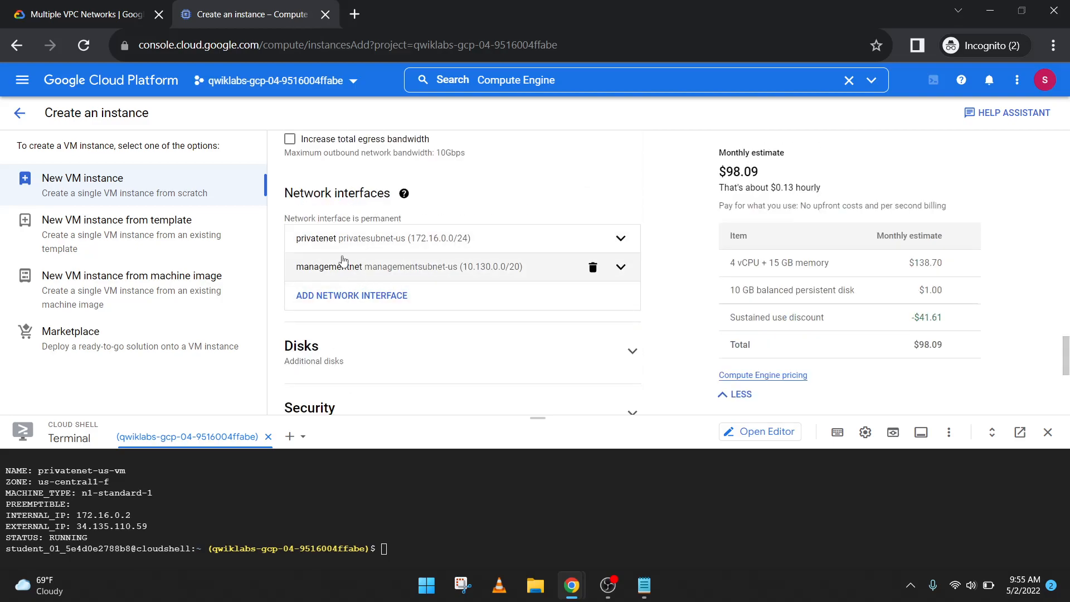
# - Check the lab instructions after the managementnet interface and add a third network interface
pyautogui.click(83, 14)
pyautogui.scroll(-1, 371, 253)
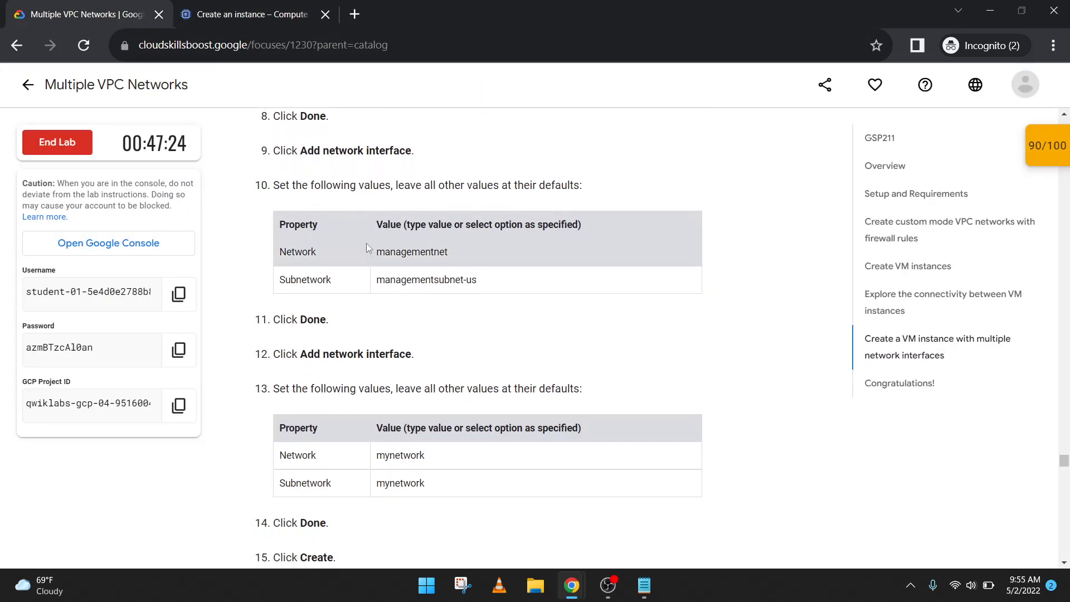
pyautogui.click(251, 14)
pyautogui.click(327, 301)
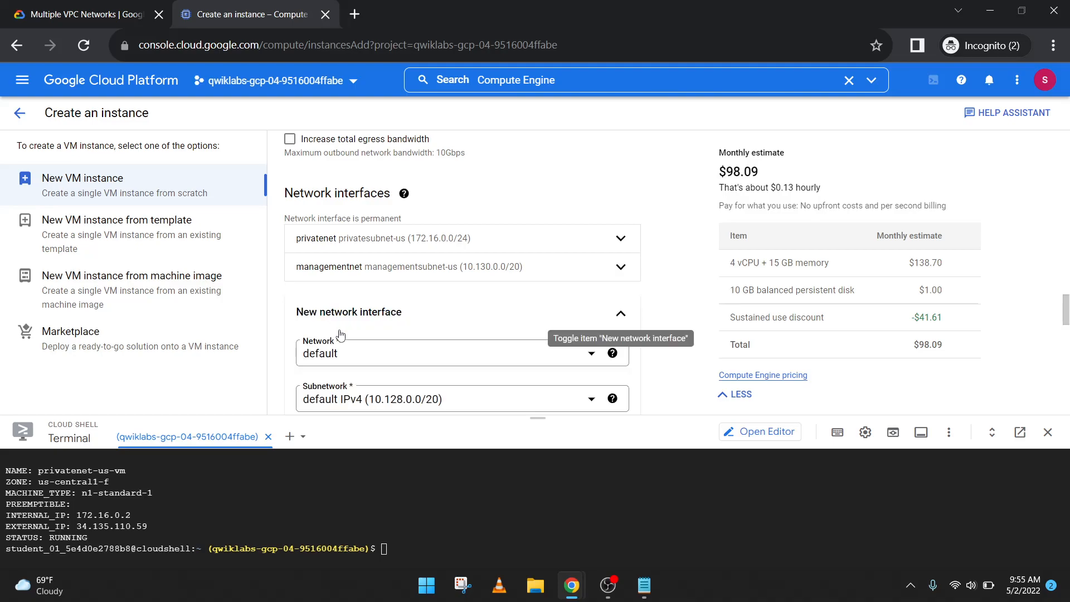
# - Set the third interface to network mynetwork as given in the lab table and save it
pyautogui.click(83, 14)
pyautogui.scroll(-1, 334, 262)
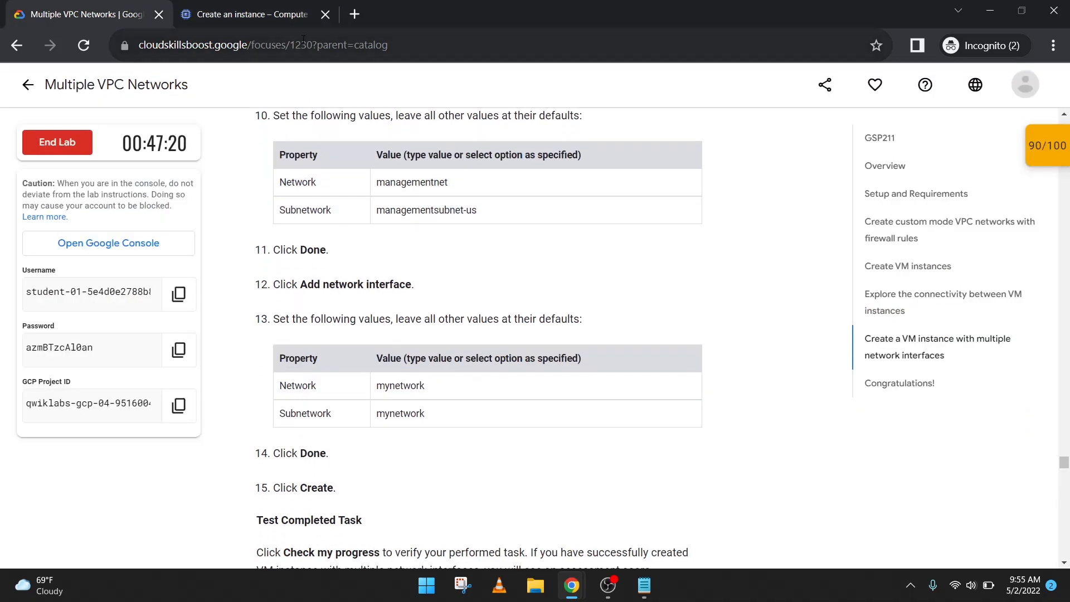
pyautogui.hotkey('ctrl', 'Tab')
pyautogui.click(385, 357)
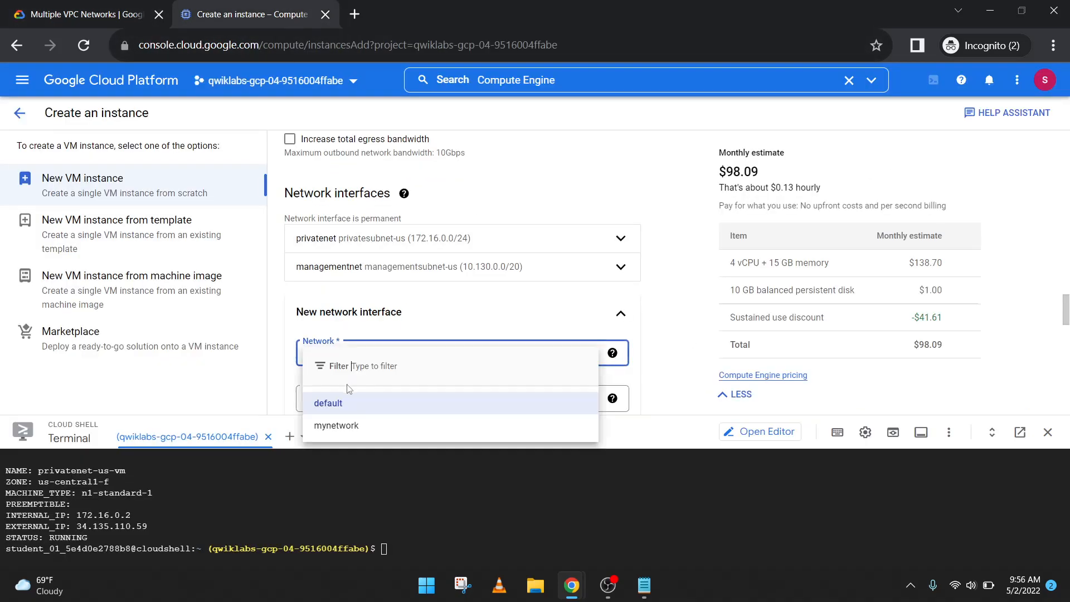
pyautogui.click(350, 418)
pyautogui.scroll(-8, 411, 342)
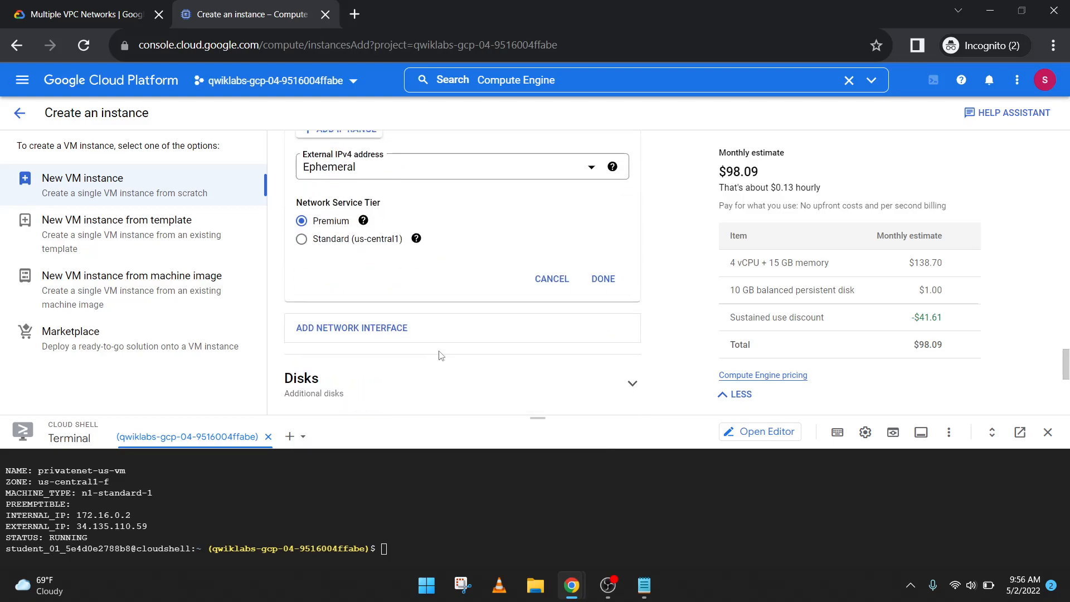
pyautogui.click(611, 283)
# - Verify the remaining lab instructions, create the vm-appliance instance and locate it in the VM instances list
pyautogui.click(40, 5)
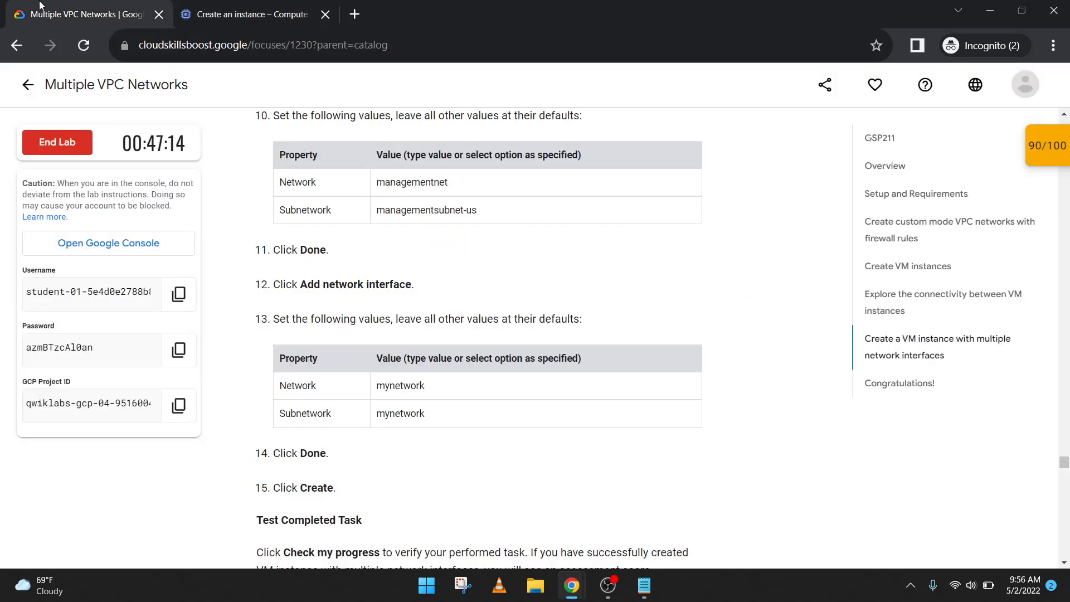
pyautogui.scroll(-4, 360, 259)
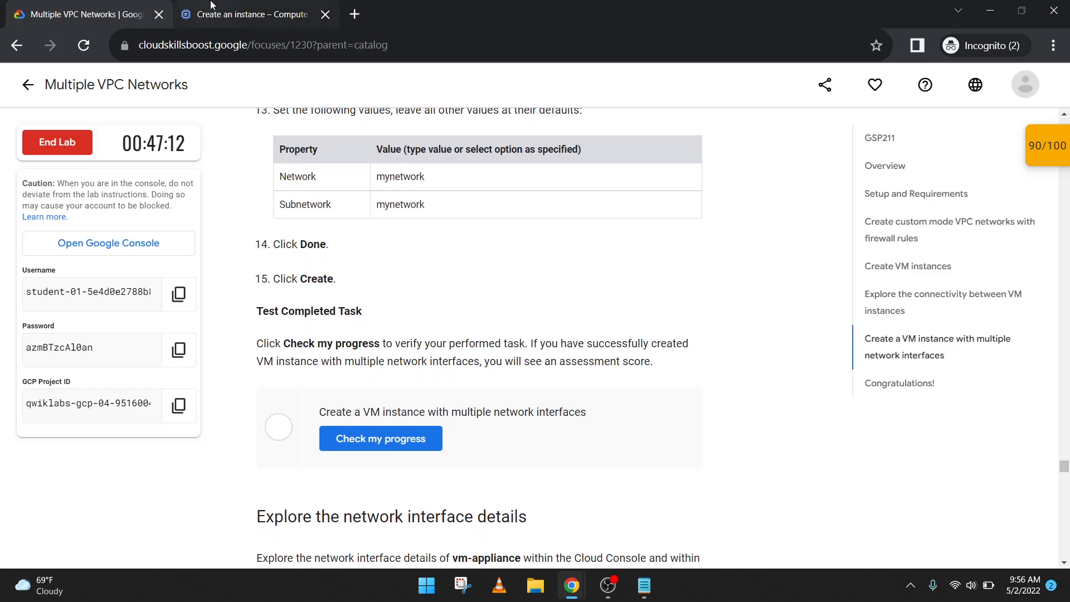
pyautogui.click(251, 13)
pyautogui.scroll(-5, 384, 234)
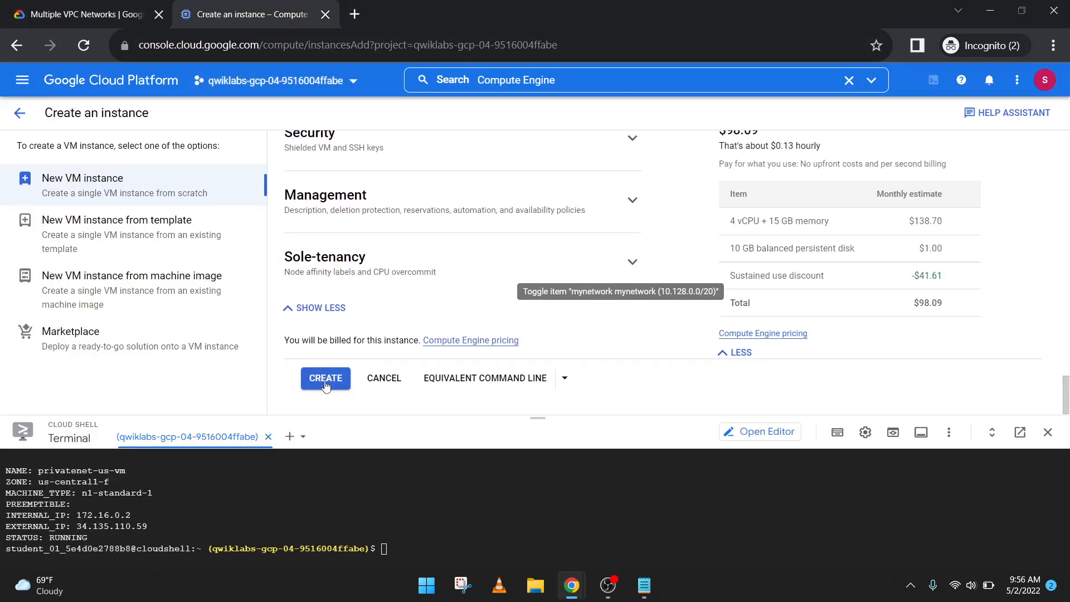
pyautogui.click(327, 379)
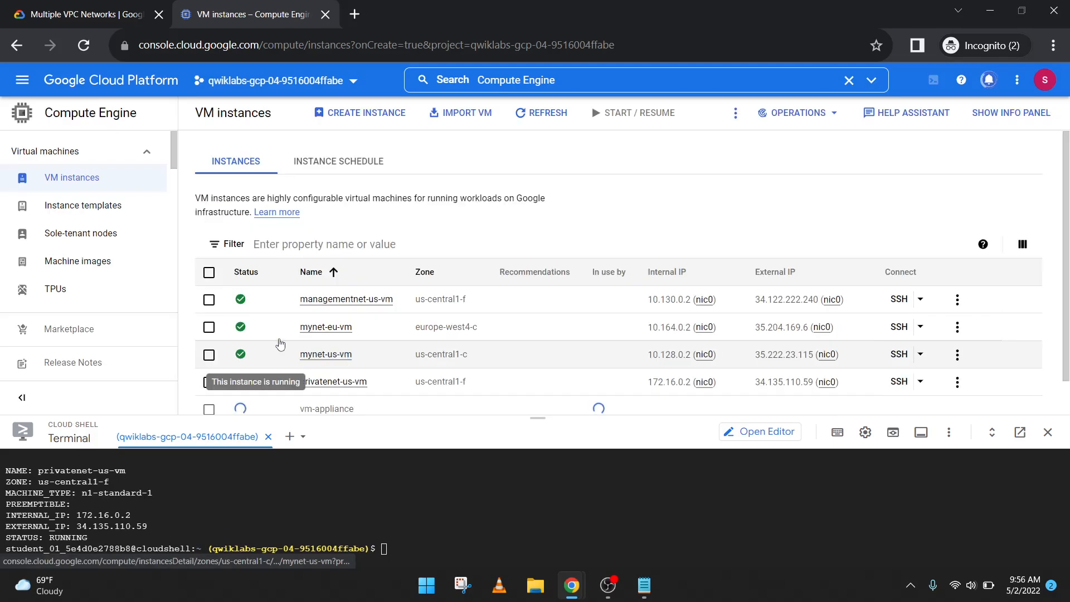
pyautogui.scroll(-1, 410, 317)
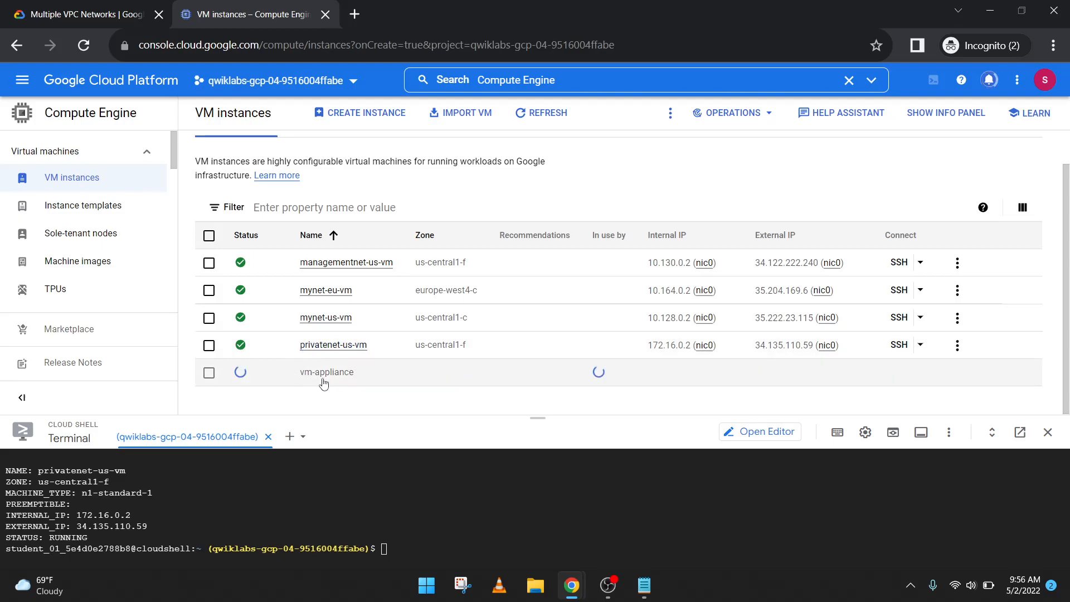
# - Read the lab's instructions on exploring vm-appliance's network interface details and listing its interfaces with sudo ifconfig
pyautogui.click(71, 7)
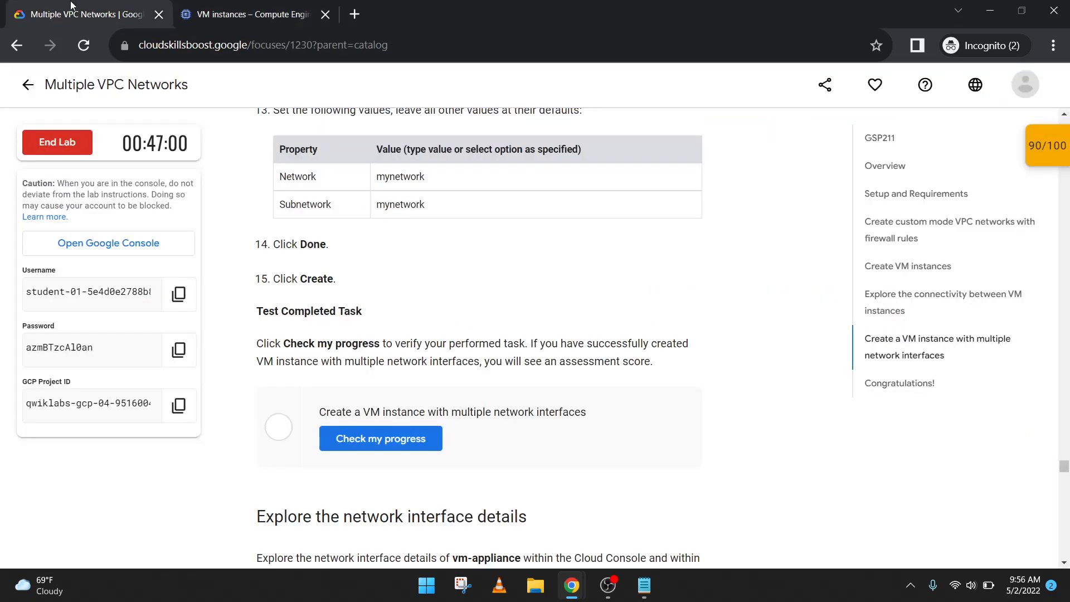
pyautogui.scroll(-3, 325, 337)
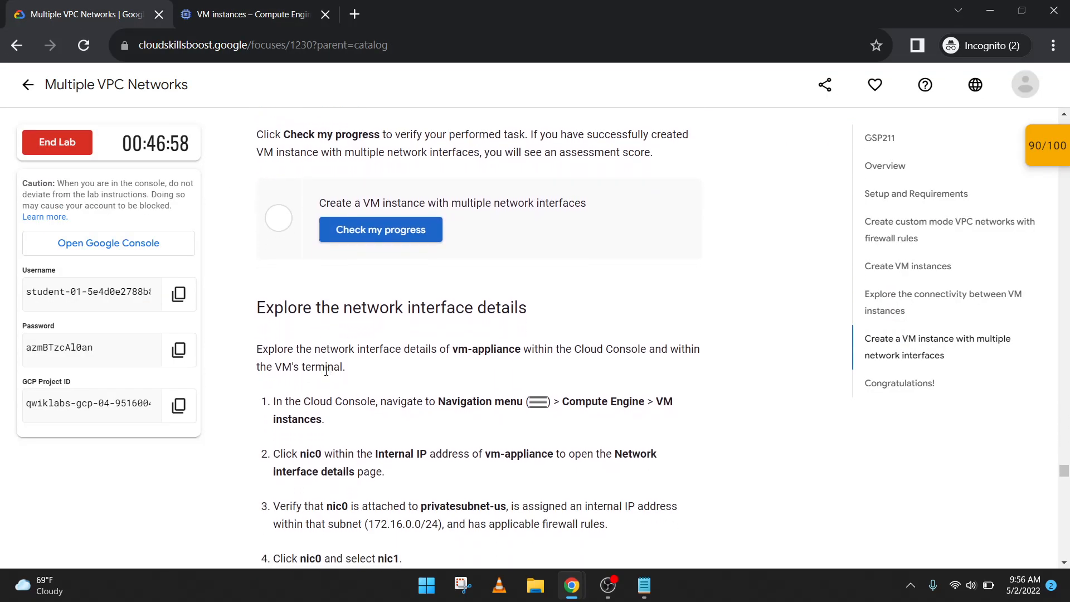
pyautogui.scroll(-15, 326, 333)
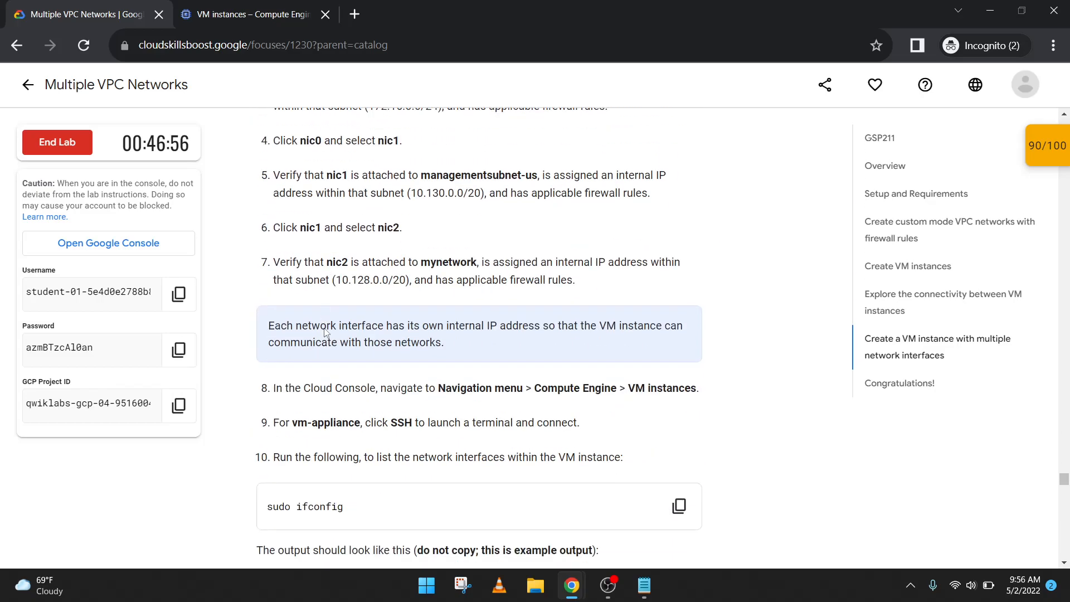
# - Review the lab's network interface instructions and check the VM instances list for vm-appliance and its three interfaces
pyautogui.scroll(-7, 324, 329)
pyautogui.scroll(10, 329, 324)
pyautogui.scroll(15, 332, 319)
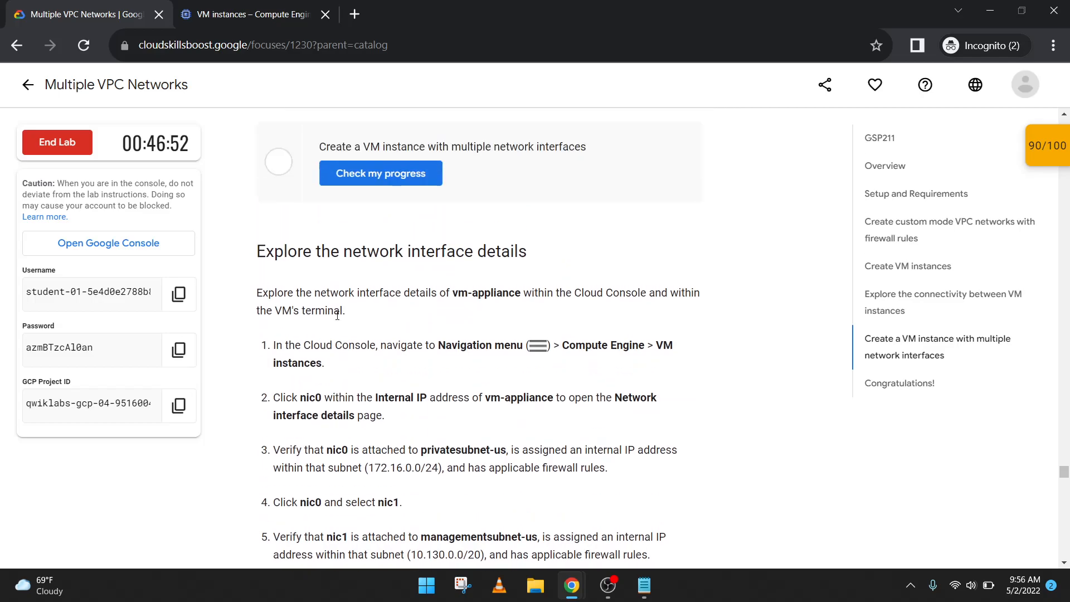
pyautogui.click(255, 5)
pyautogui.moveTo(602, 584)
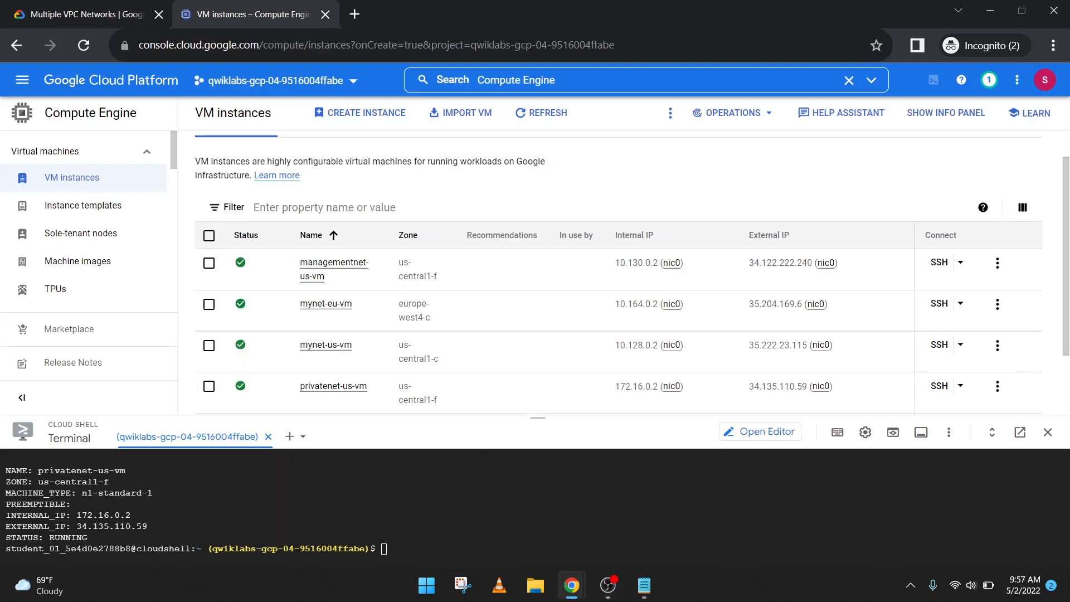
pyautogui.scroll(-2, 374, 229)
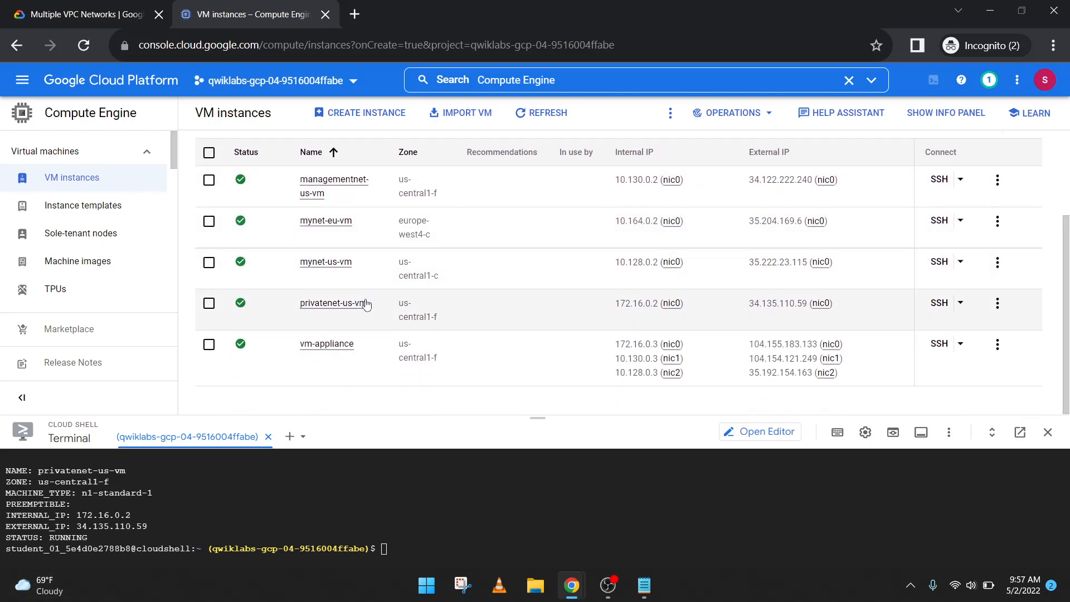
# - Return to the lab page and check the progress of the "Create a VM instance with multiple network interfaces" task
pyautogui.scroll(2, 369, 333)
pyautogui.click(111, 15)
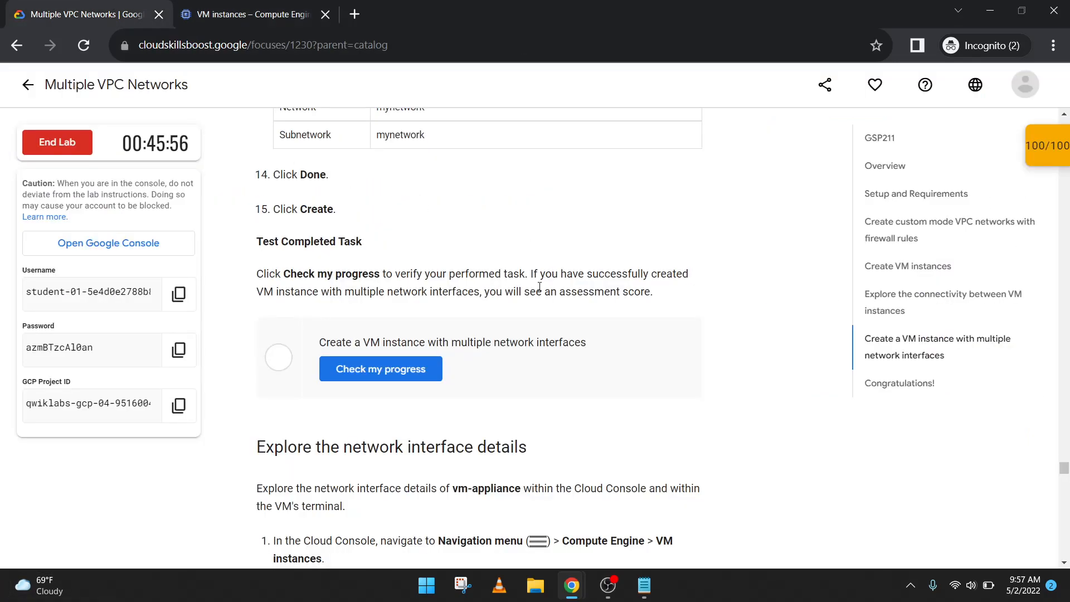
pyautogui.click(404, 383)
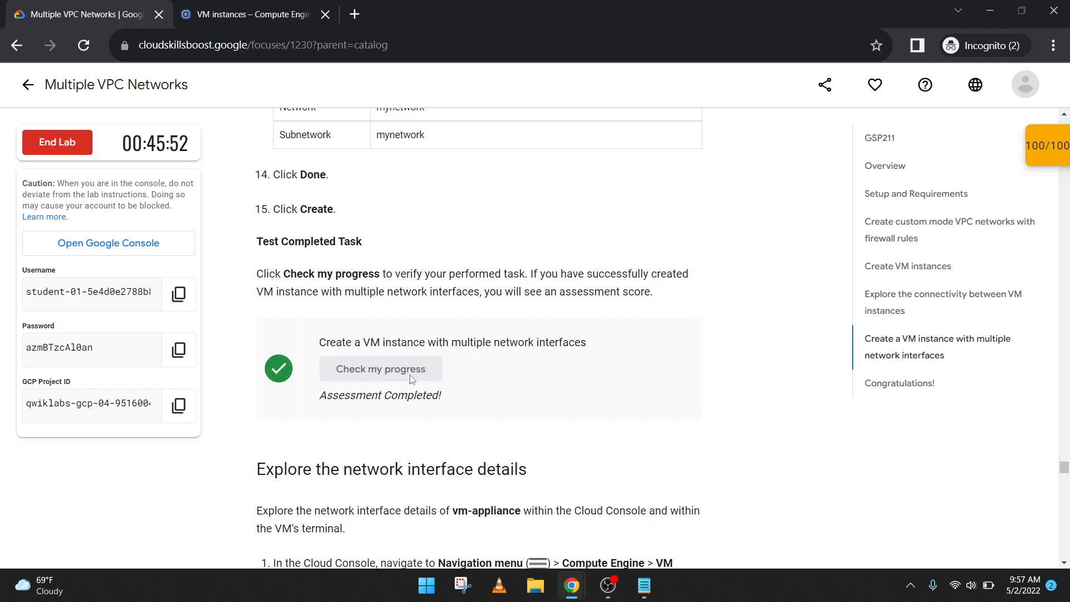
# - Look over the remaining lab instructions, then end the Multiple VPC Networks lab and submit its closing review
pyautogui.scroll(1, 412, 379)
pyautogui.scroll(-8, 415, 365)
pyautogui.scroll(7, 419, 352)
pyautogui.click(57, 142)
pyautogui.click(687, 378)
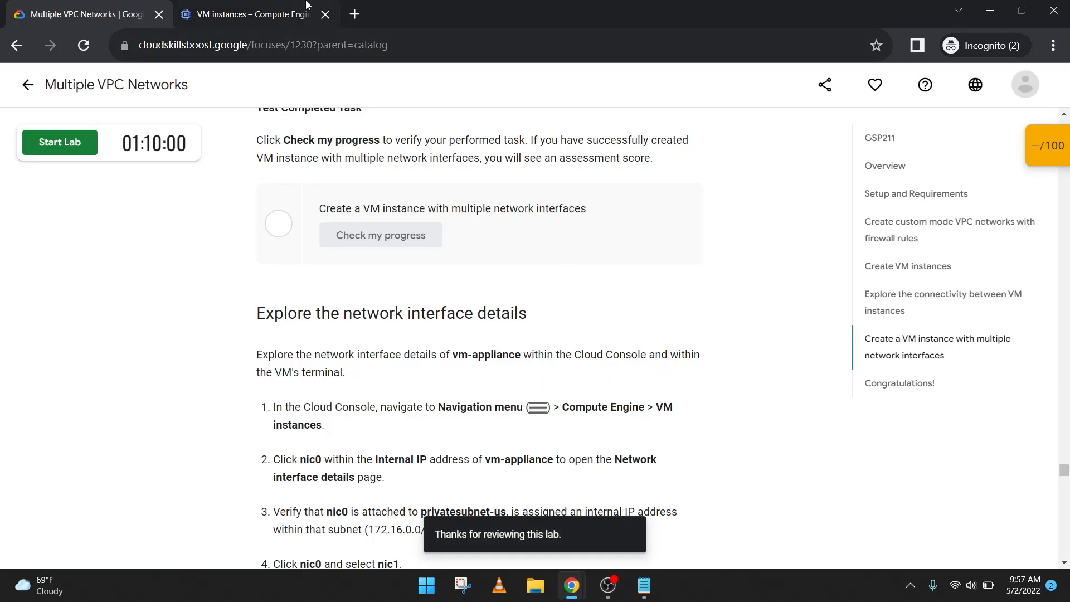
# - Switch to the Google Cloud console and sign out of the lab's student account
pyautogui.click(306, 5)
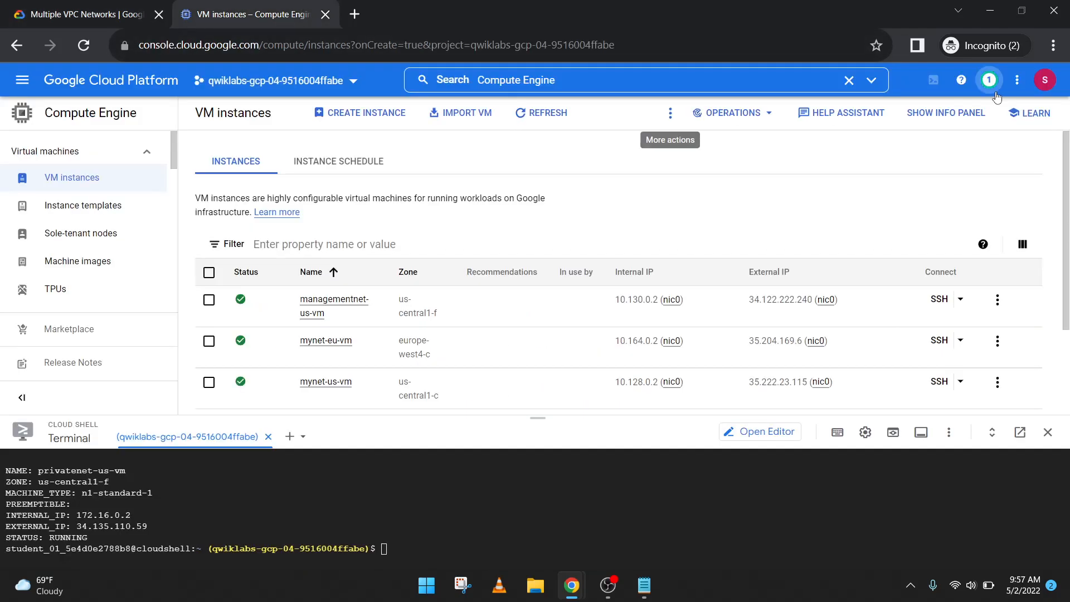
pyautogui.click(1044, 81)
pyautogui.click(1015, 236)
pyautogui.click(623, 130)
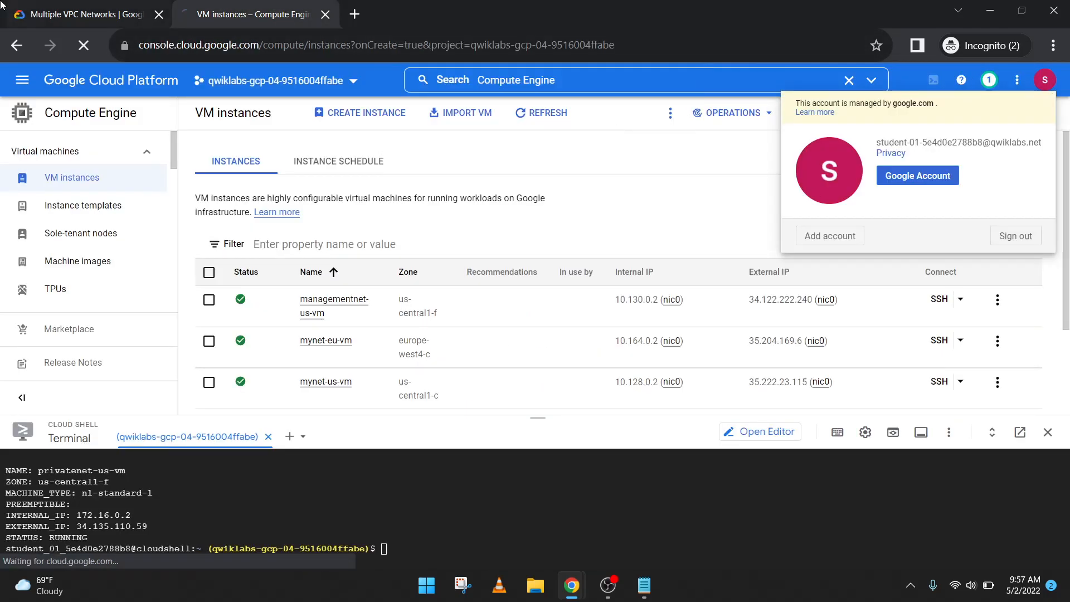